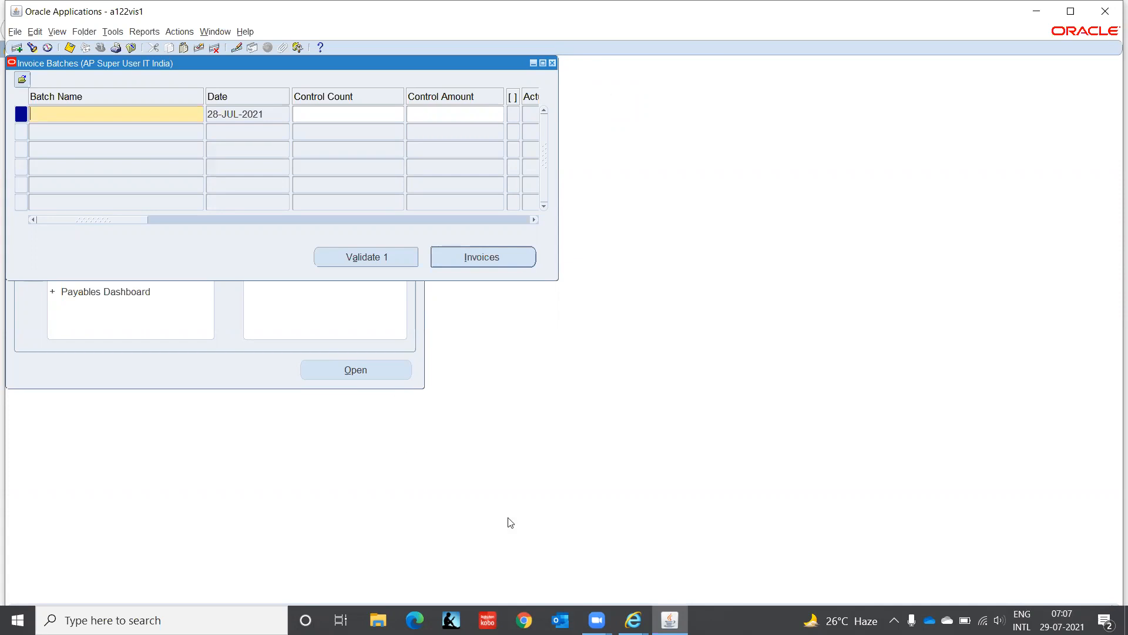
Step: Bring the meeting controls window forward, then return focus to the invoice batches form
mouse_move(597, 620)
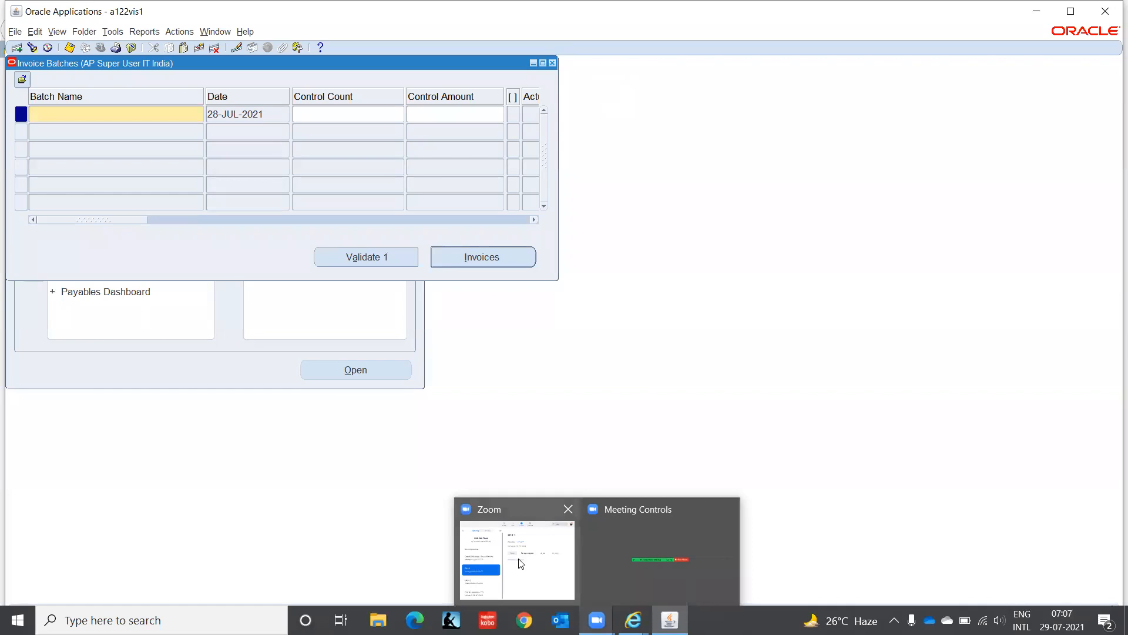
left_click(614, 554)
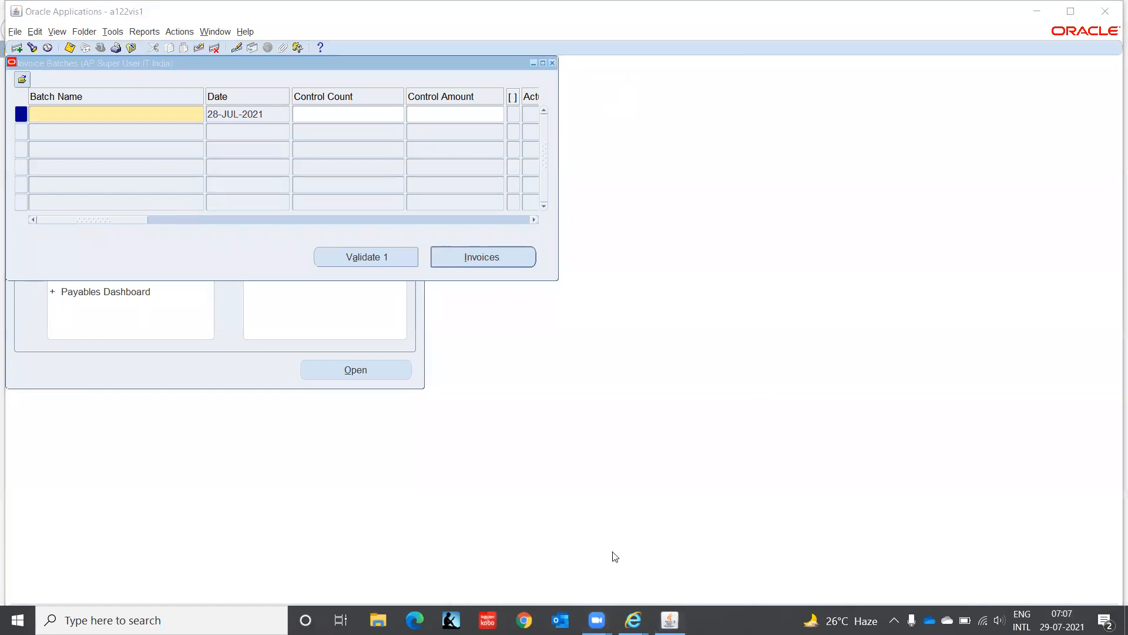
mouse_move(597, 620)
left_click(112, 111)
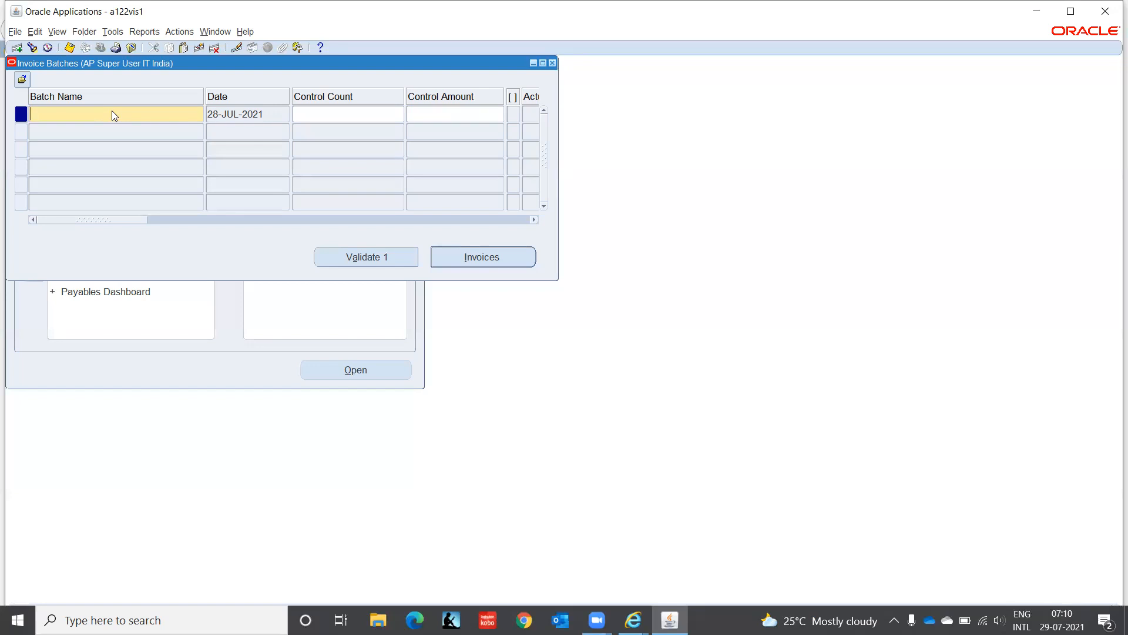
Step: Query the Hardware invoice batch and open its invoices
key("F11")
type("Hardware")
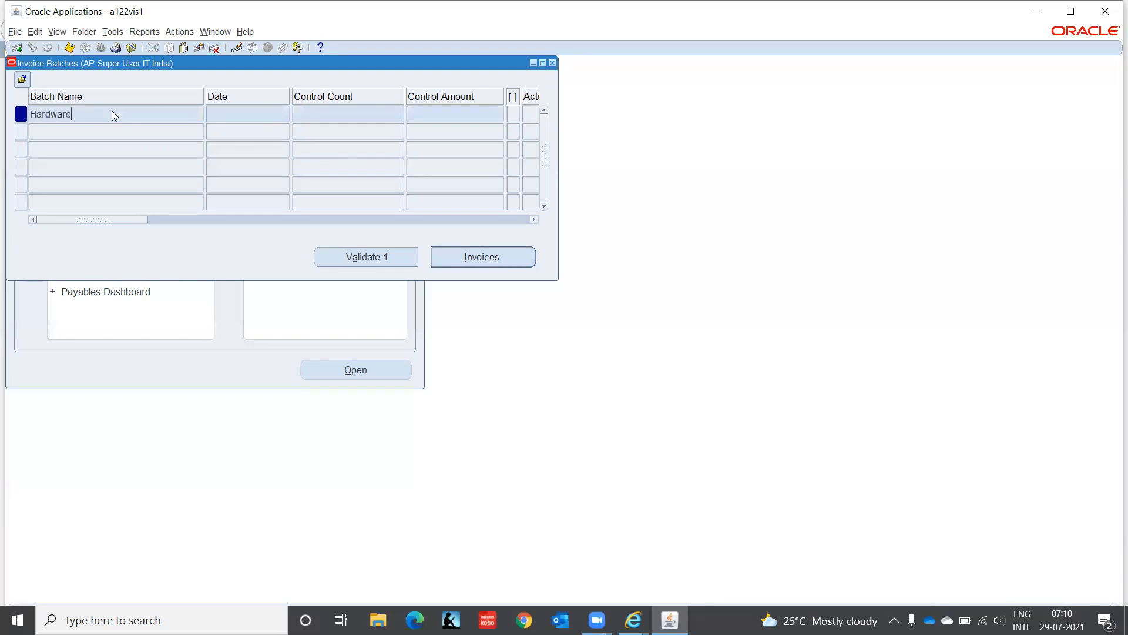
key("ctrl+F11")
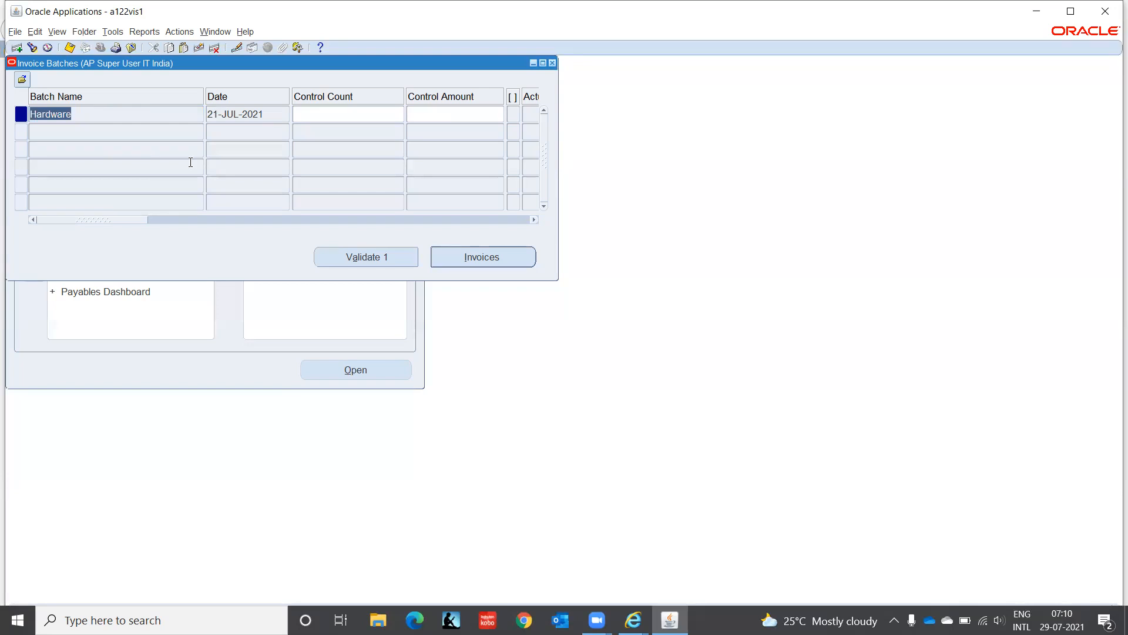
left_click(505, 261)
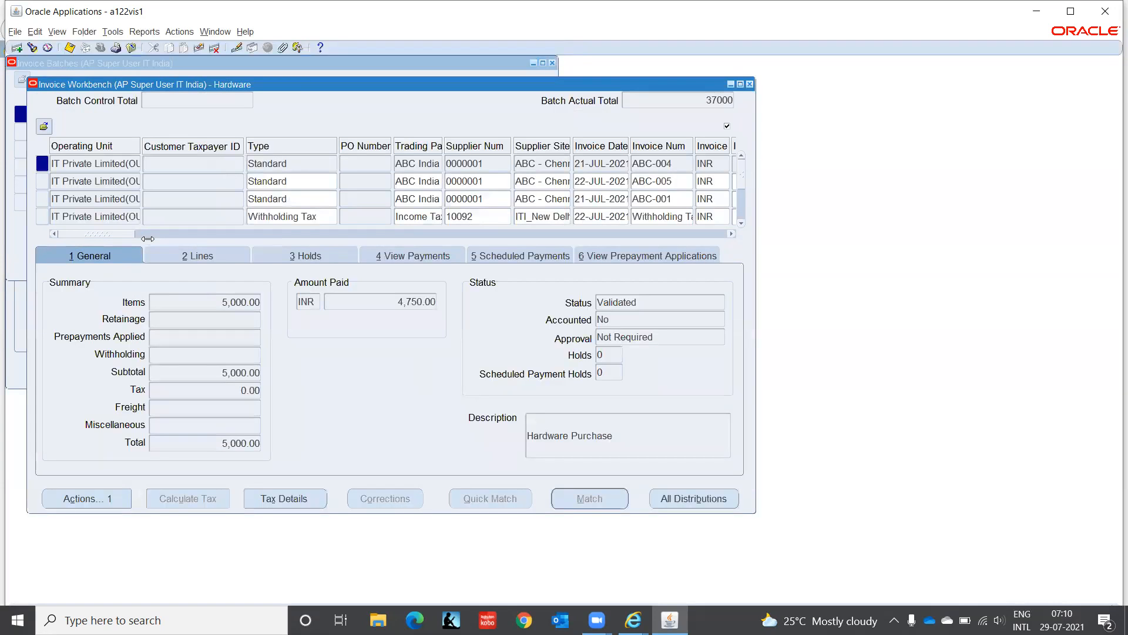
Step: Move past the last existing invoice to a new blank invoice row
left_click(311, 217)
key("Down")
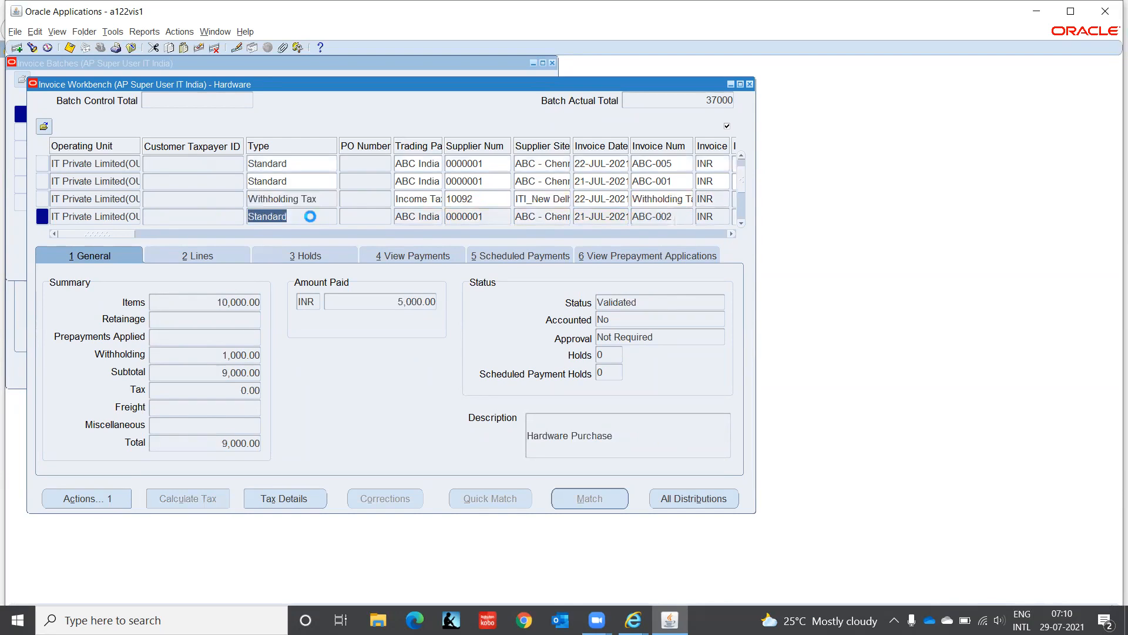
key("Down")
key("Down")
key("Down")
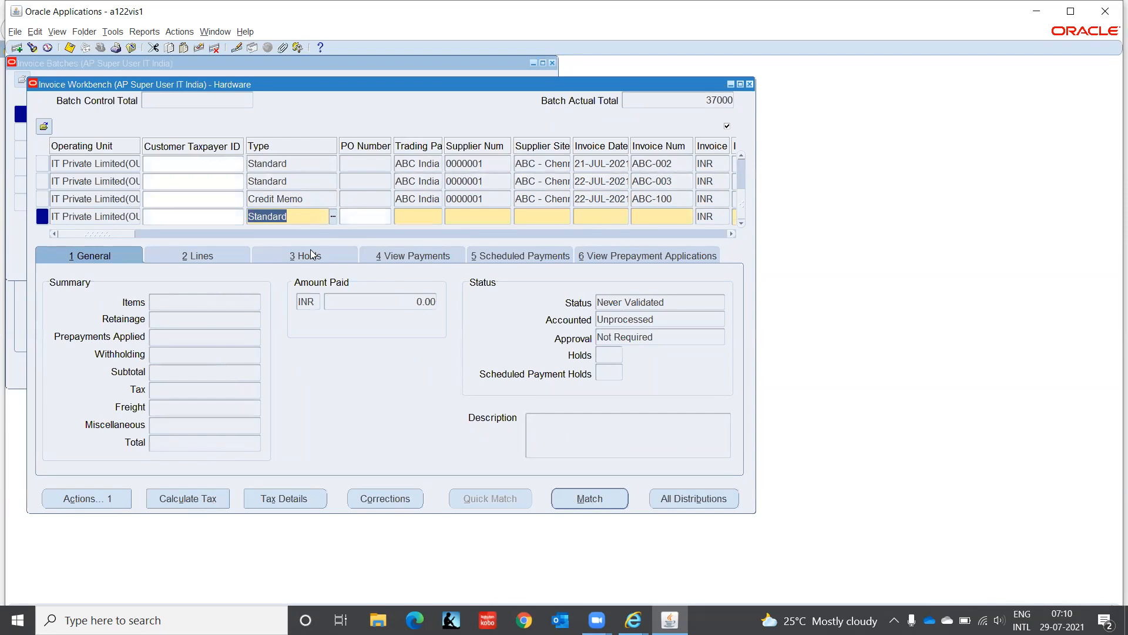
Step: Set the invoice type to Prepayment with trading partner ABC India
left_click(333, 217)
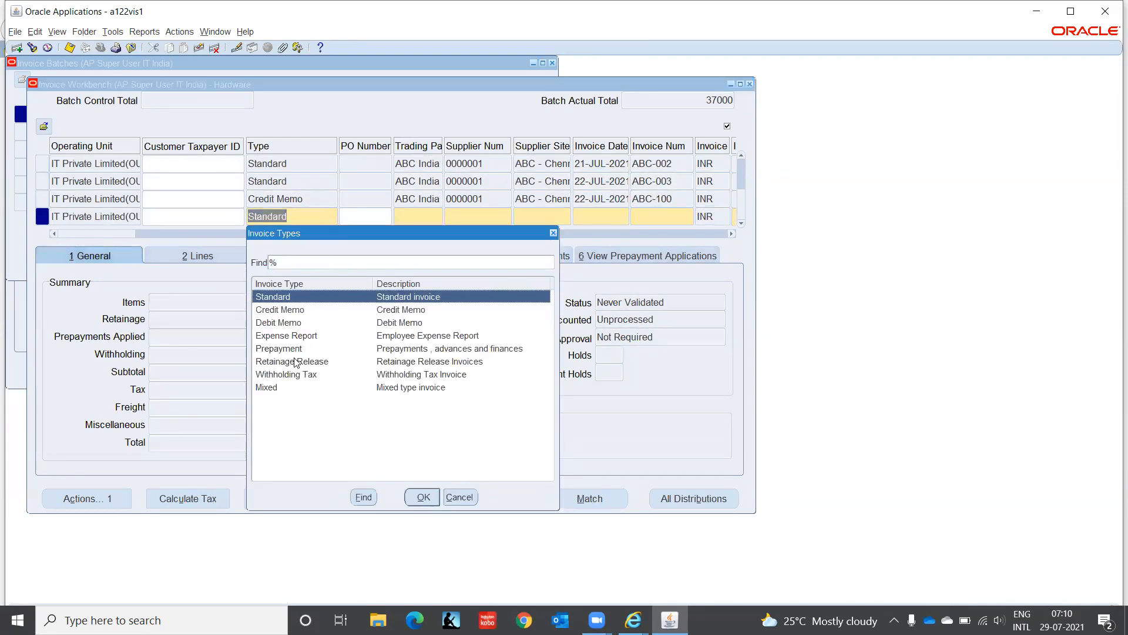
left_click(294, 349)
left_click(423, 497)
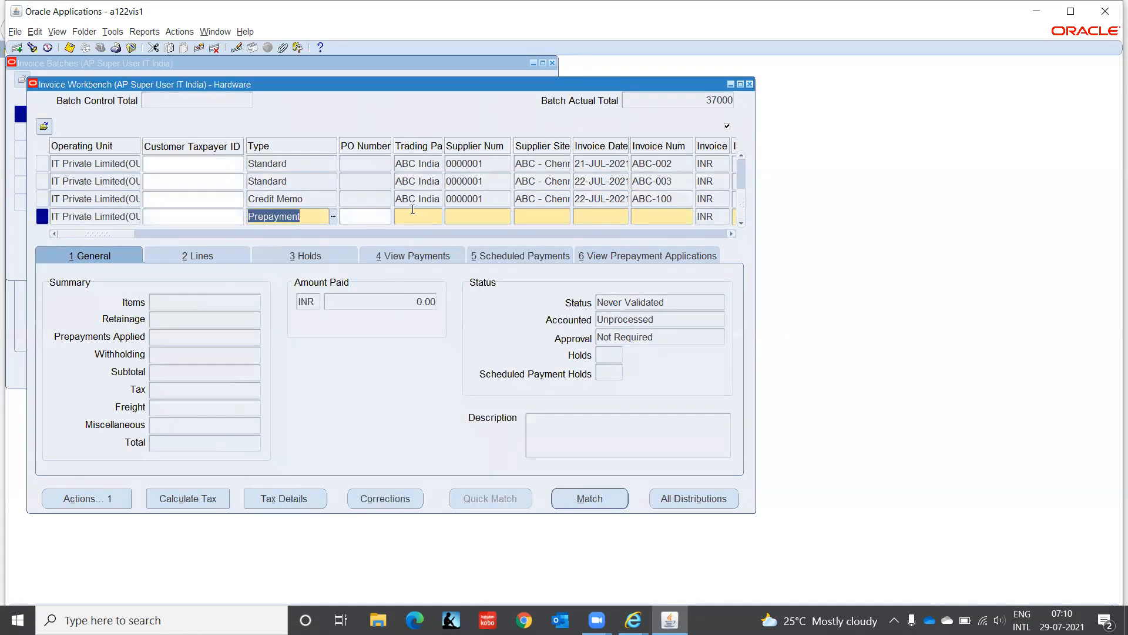
left_click(411, 216)
key("shift+F5")
key("Tab")
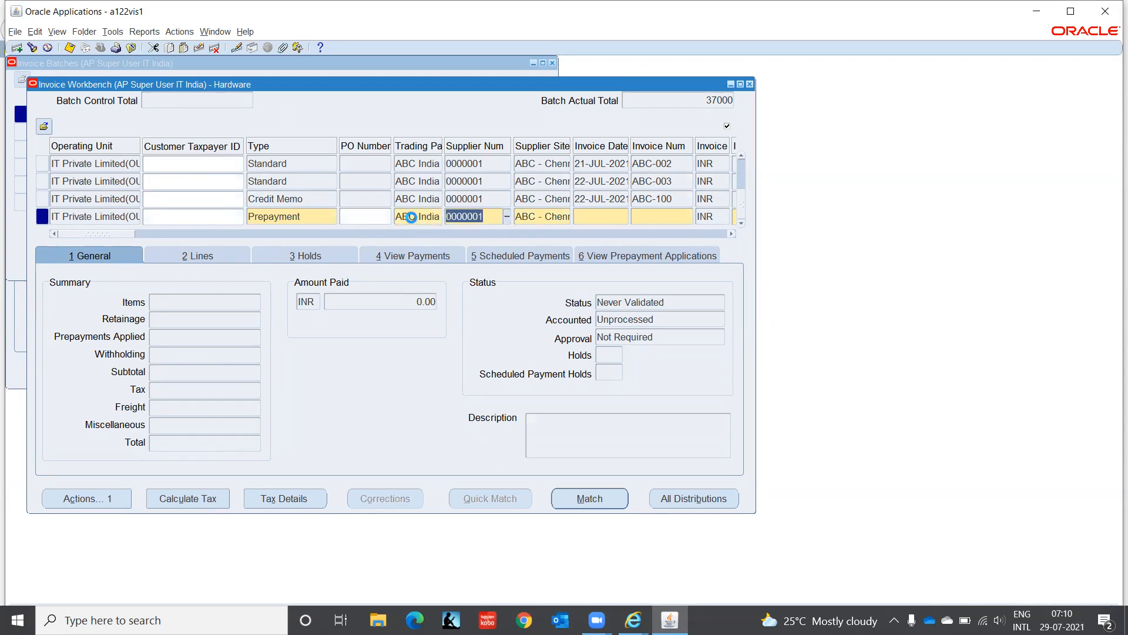
key("Tab")
key("Tab")
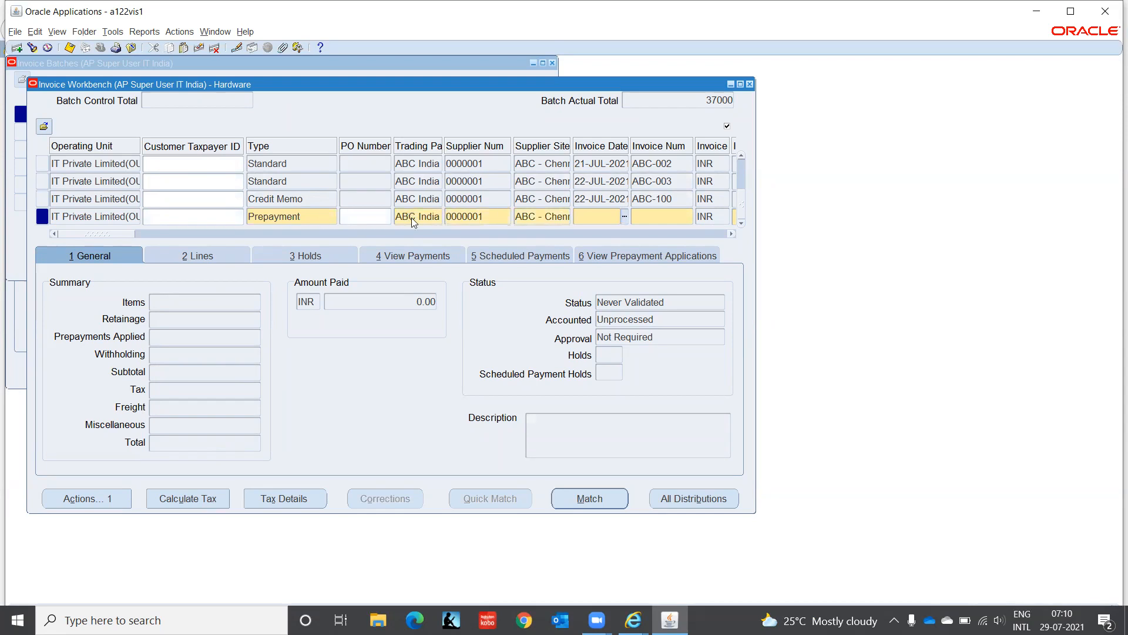
Step: Enter invoice date 29-JUL-2021 and accept the future-date warning
type("907202")
type("21")
key("BackSpace")
key("BackSpace")
type("1")
key("shift+Home")
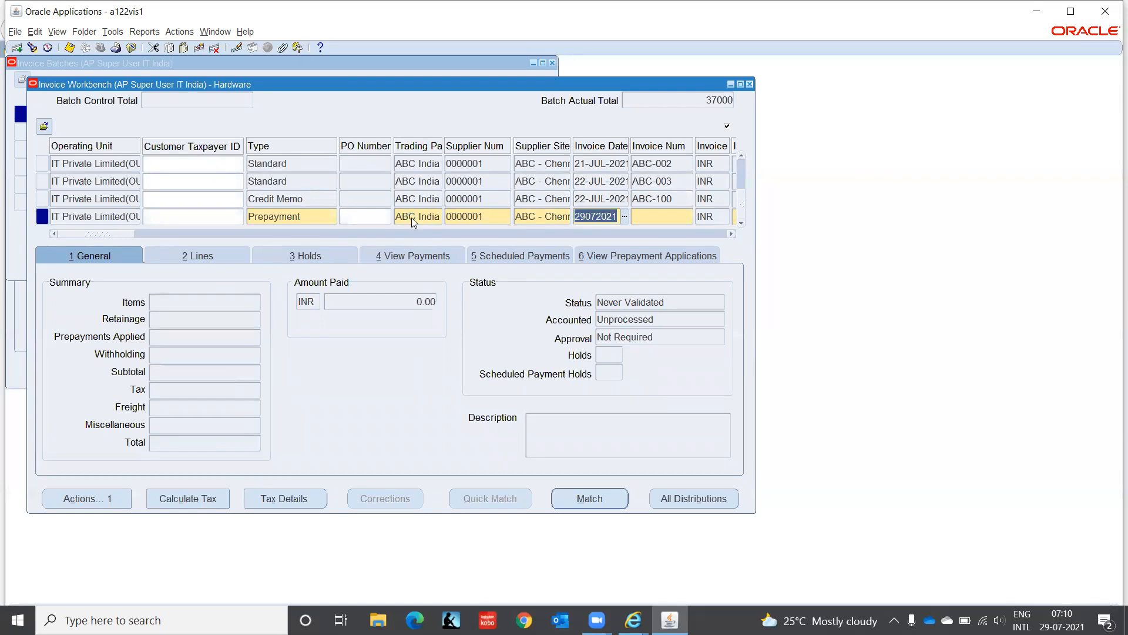
key("End")
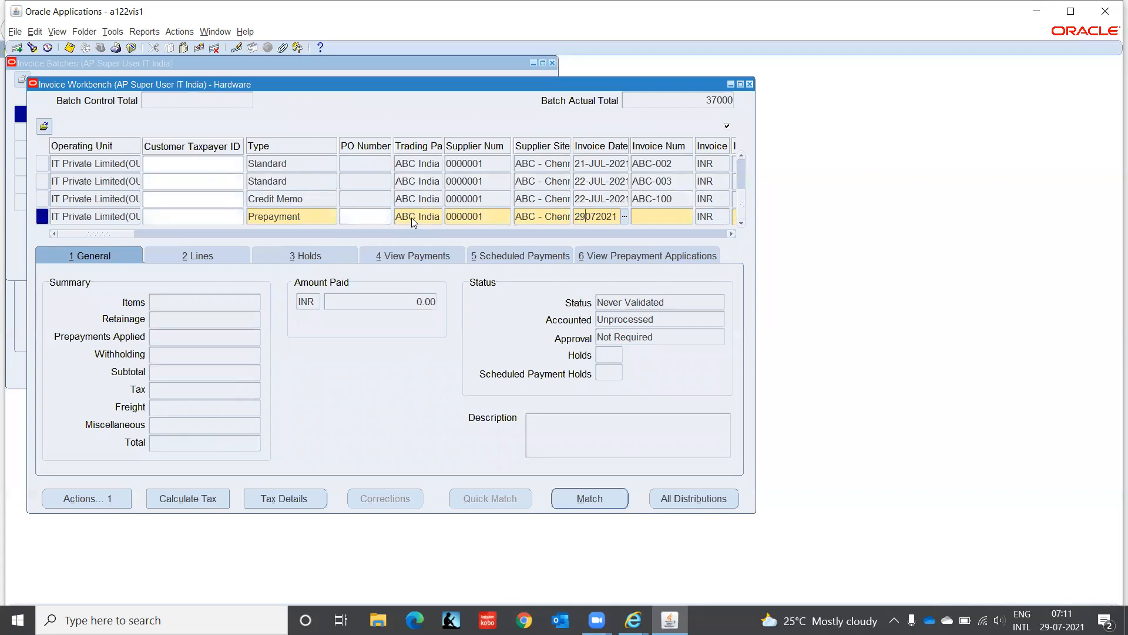
key("Delete")
key("Delete")
type("JUL")
key("Tab")
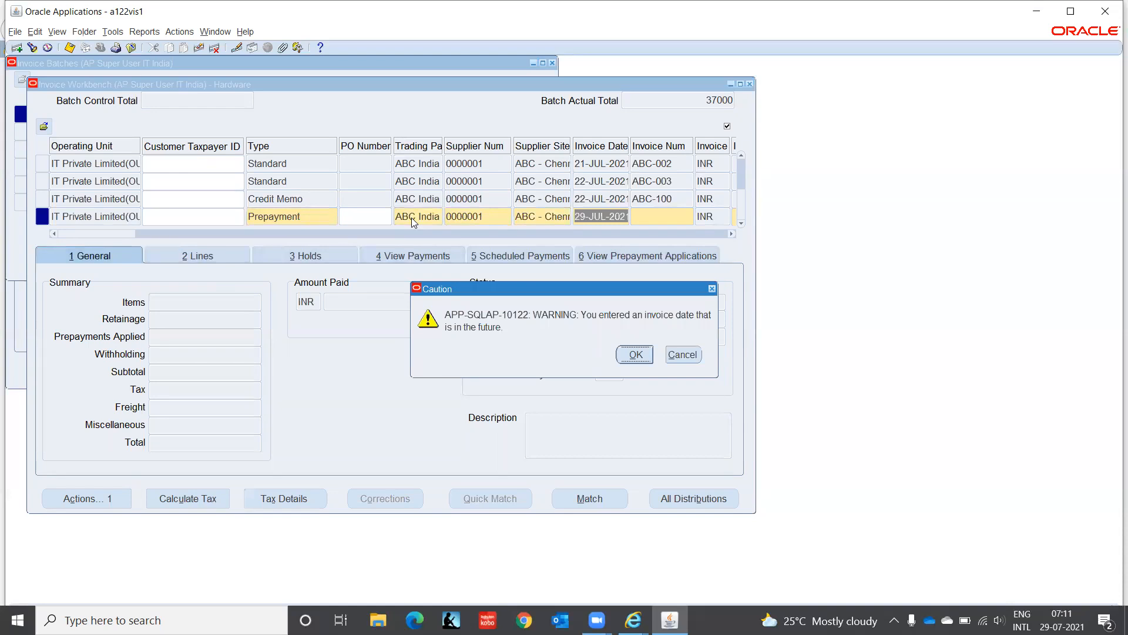
key("Return")
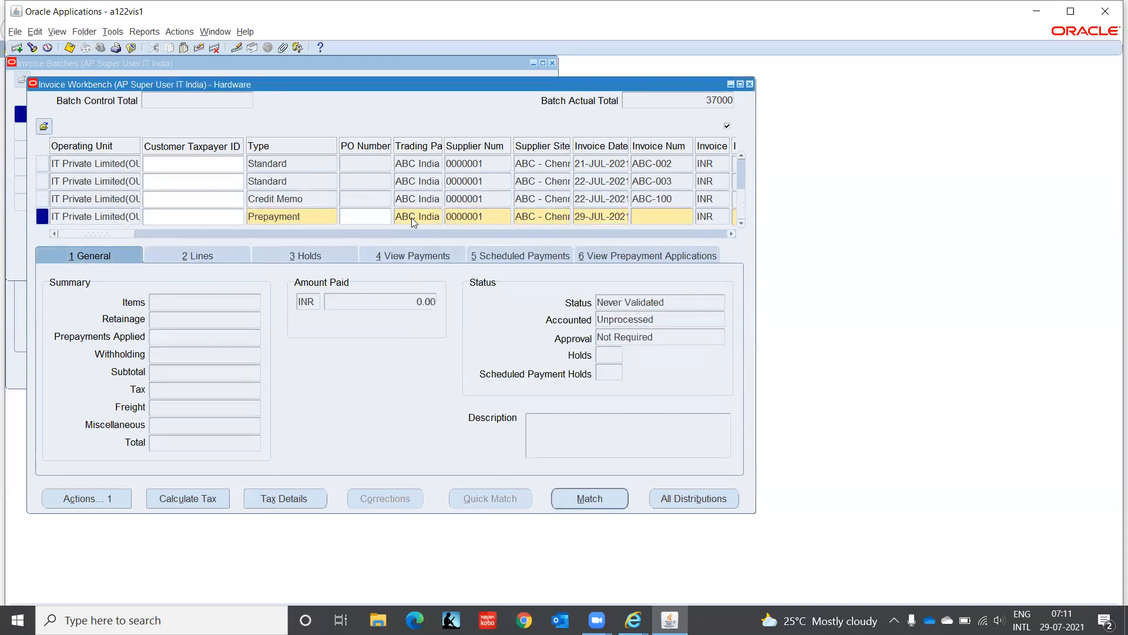
Step: Enter invoice number ABCP-001 with invoice amount 1,000.00
type("ABCP-001")
key("Tab")
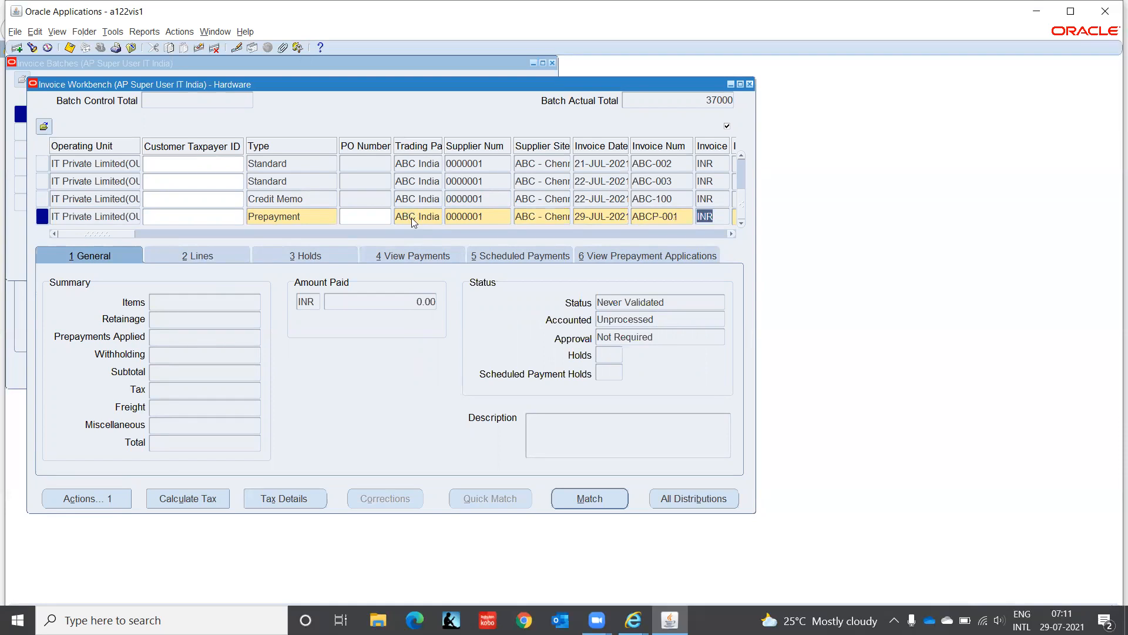
key("Tab")
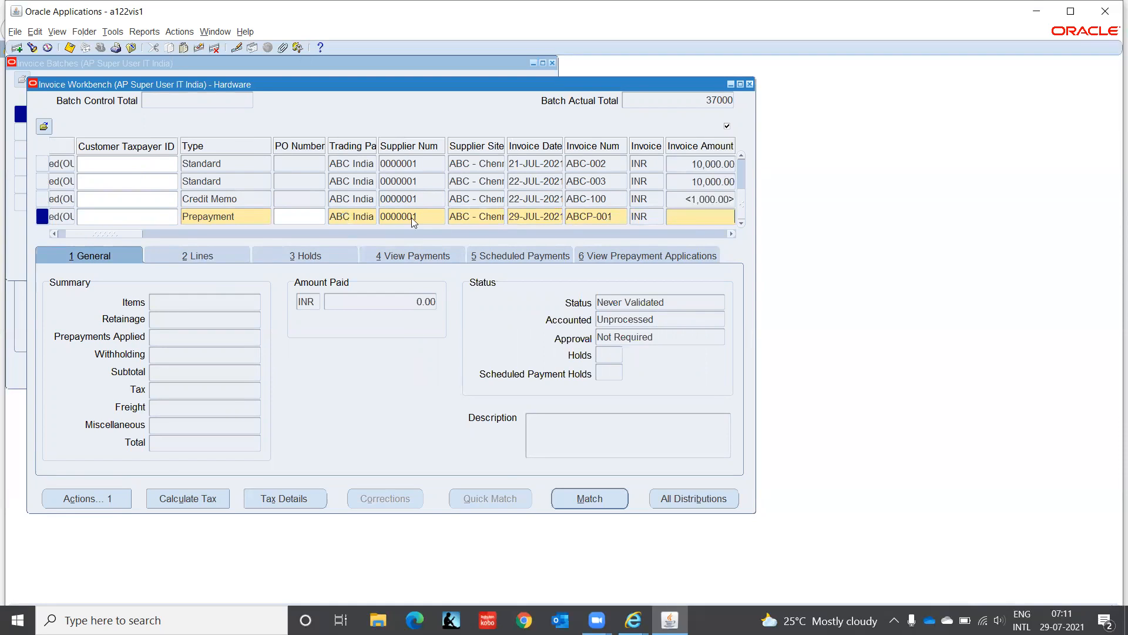
type("1000")
key("Tab")
key("Tab")
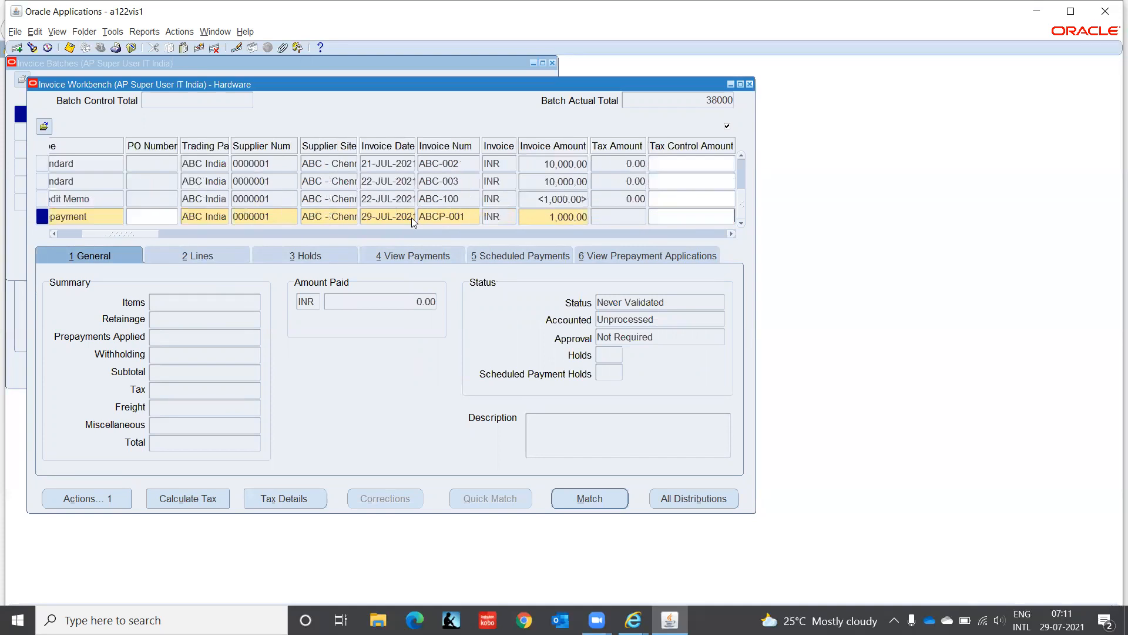
key("Tab")
key("Tab")
key("Tab")
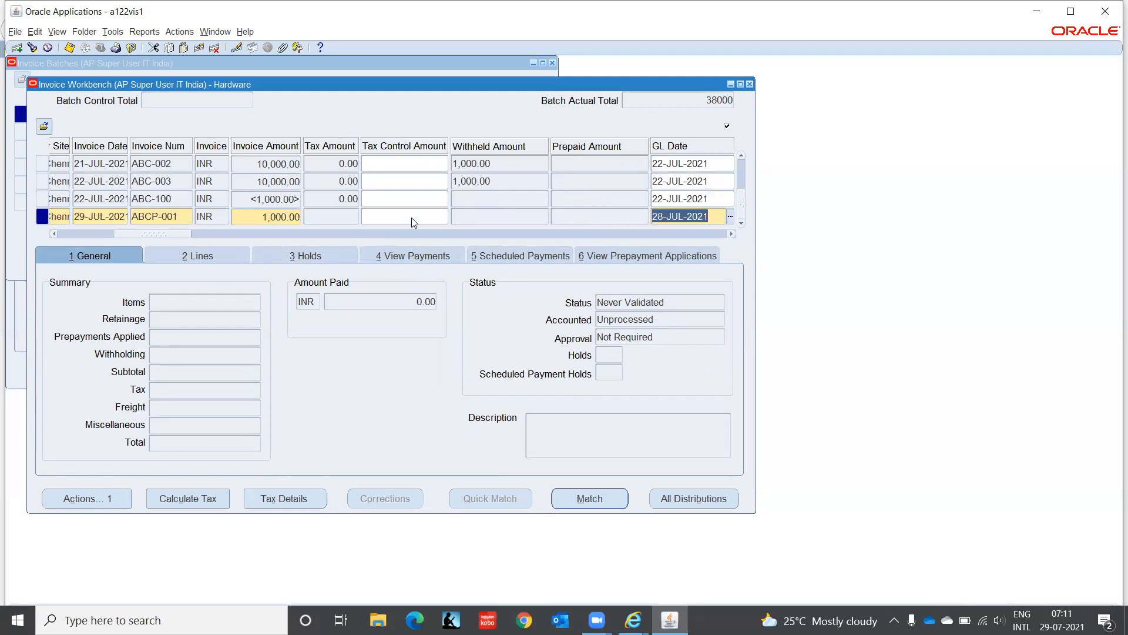
Step: Set GL date 29-JUL-2021 and description 'Adv Payment'
type("29")
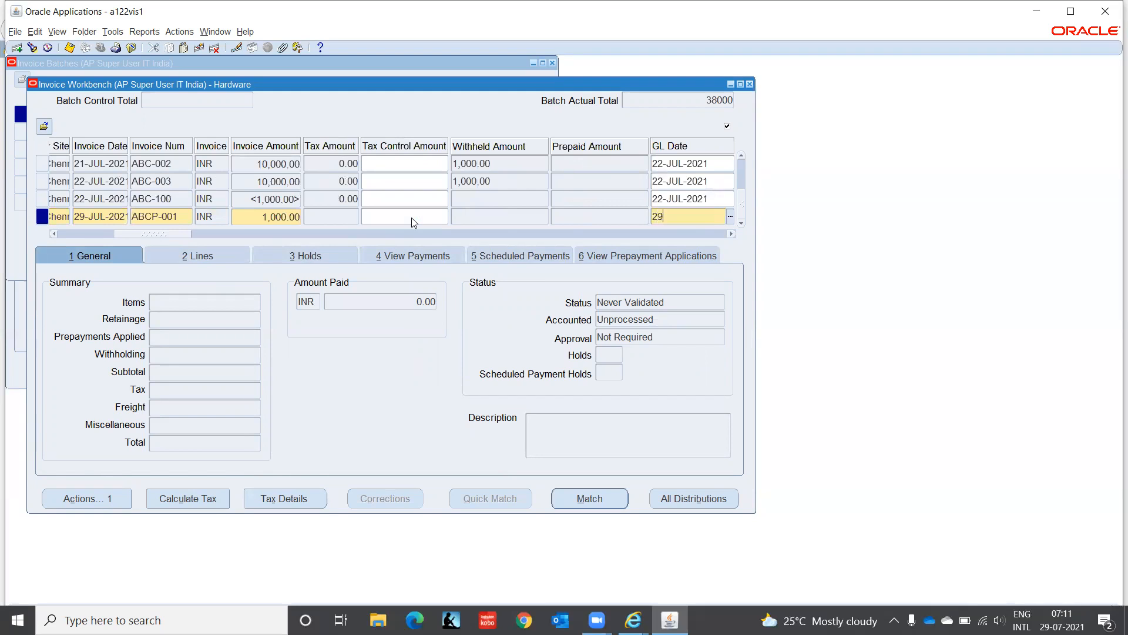
type("-JUL-2021")
key("Tab")
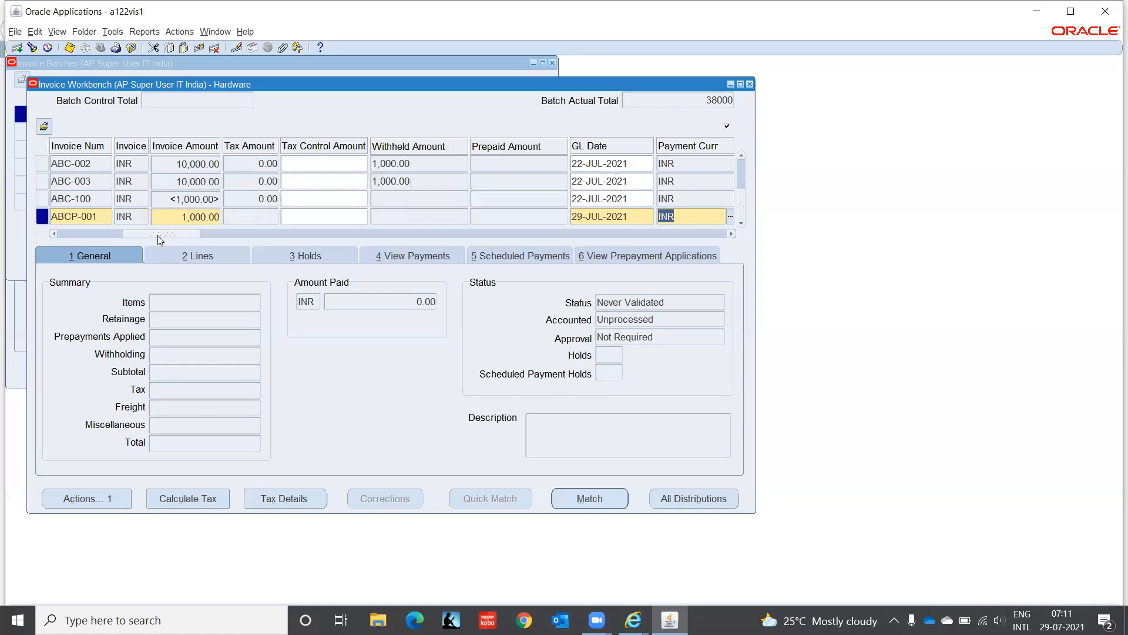
left_click_drag(160, 239, 255, 254)
left_click(259, 216)
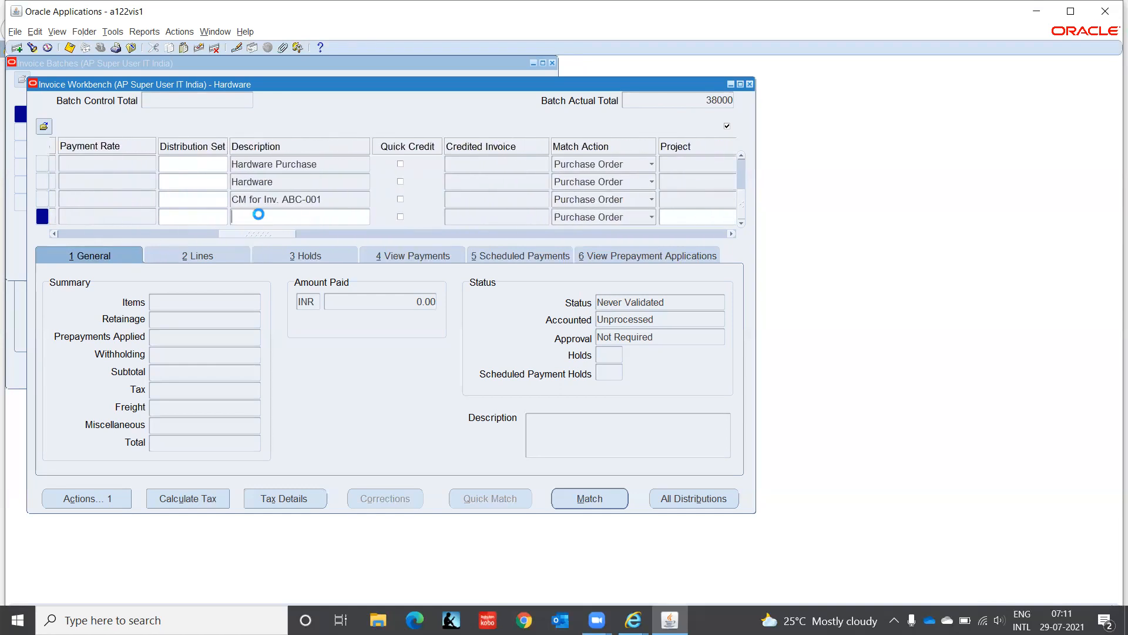
type("Adv Payment")
key("Tab")
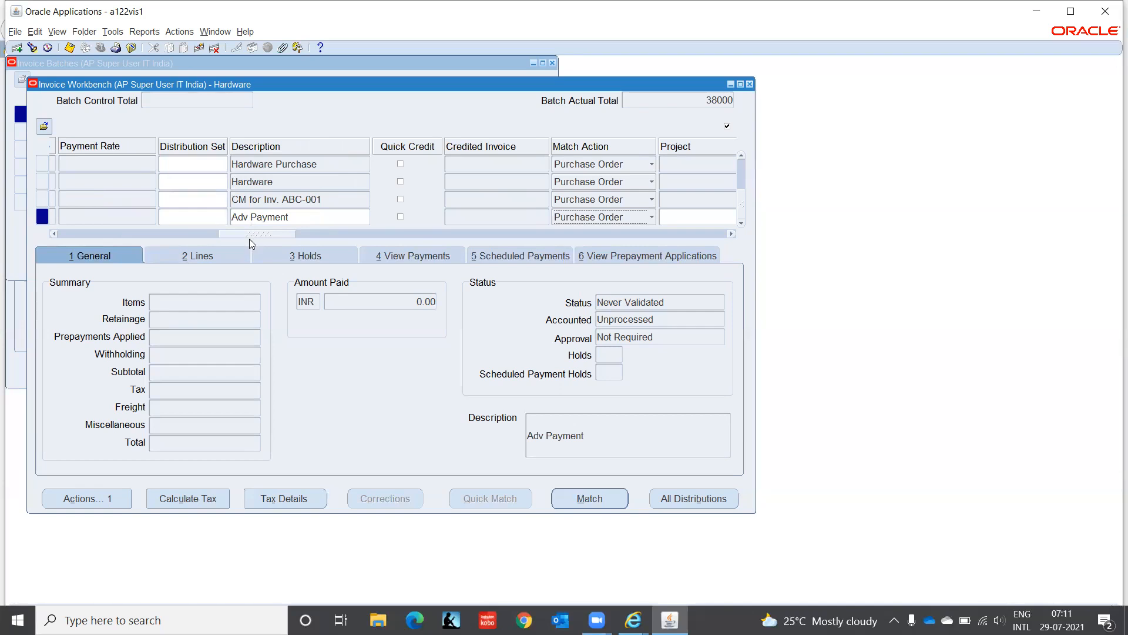
left_click_drag(266, 234, 416, 238)
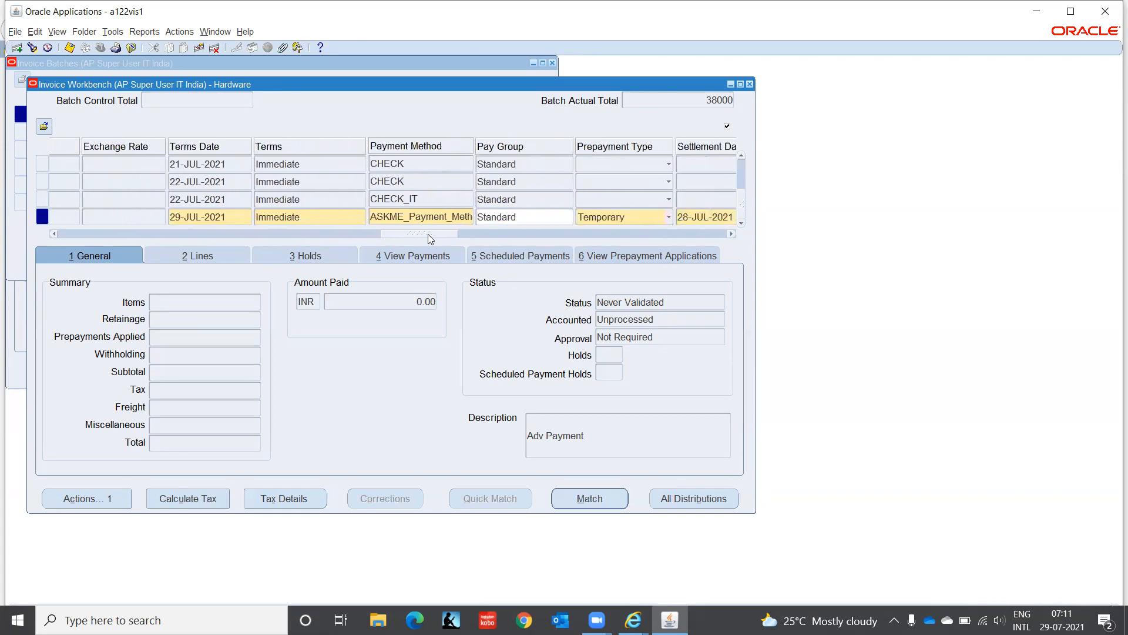
Step: Set the prepayment's payment method to CHECK_IT, copied from the invoice above
left_click(422, 217)
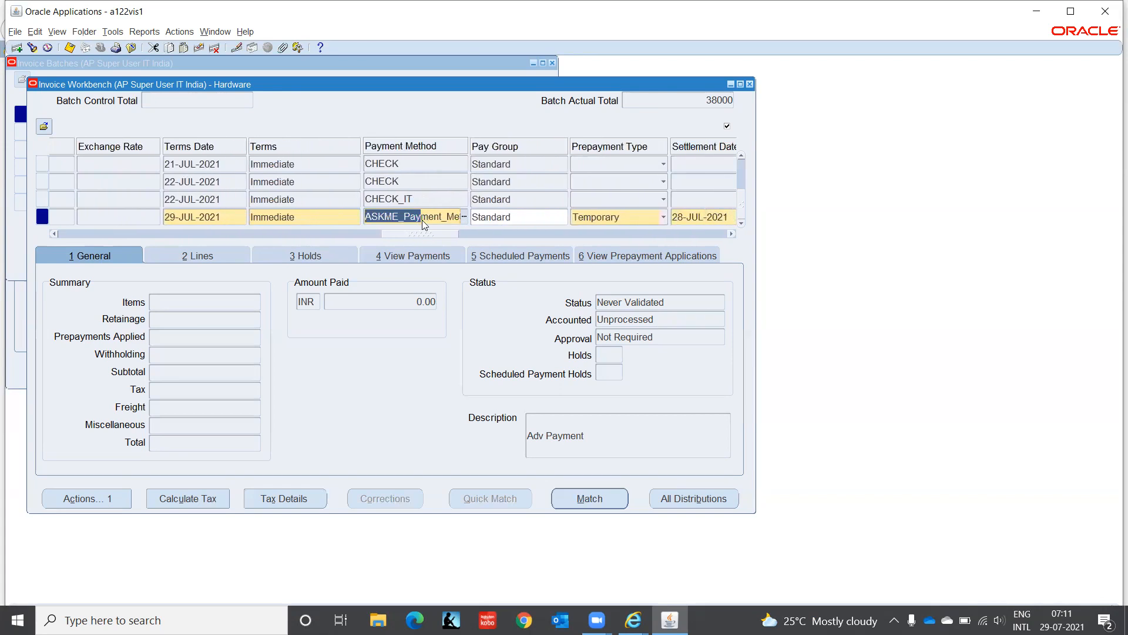
key("Delete")
key("Delete")
key("Delete")
key("Delete")
key("Delete")
key("Delete")
key("Delete")
key("Delete")
key("Delete")
key("Delete")
key("Delete")
key("Delete")
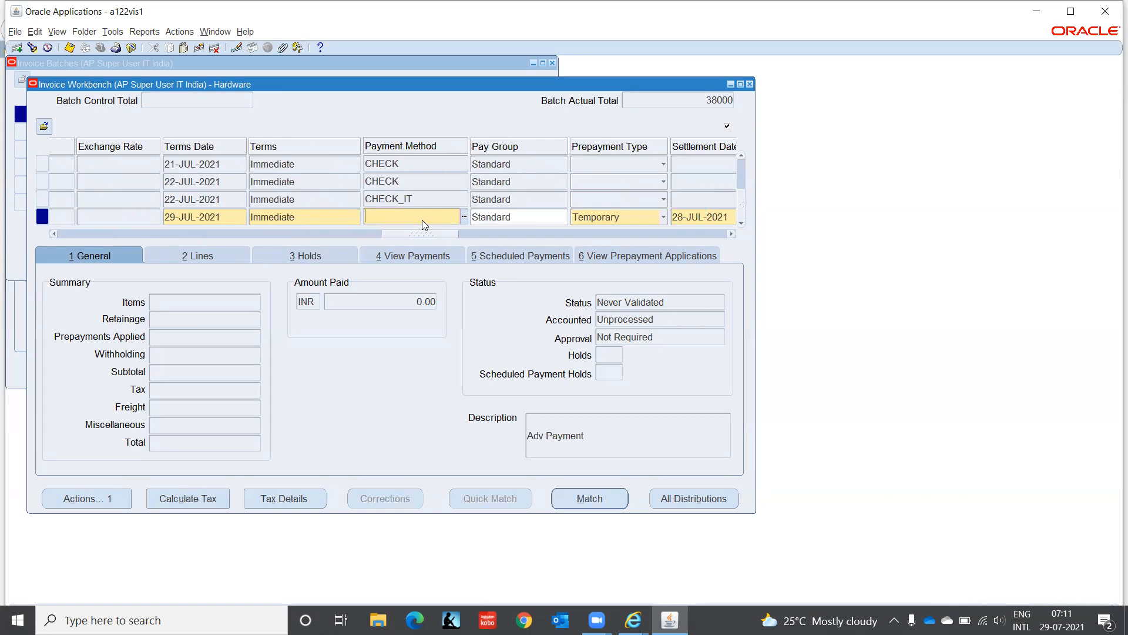
type("Che")
key("BackSpace")
key("BackSpace")
key("BackSpace")
key("shift+F5")
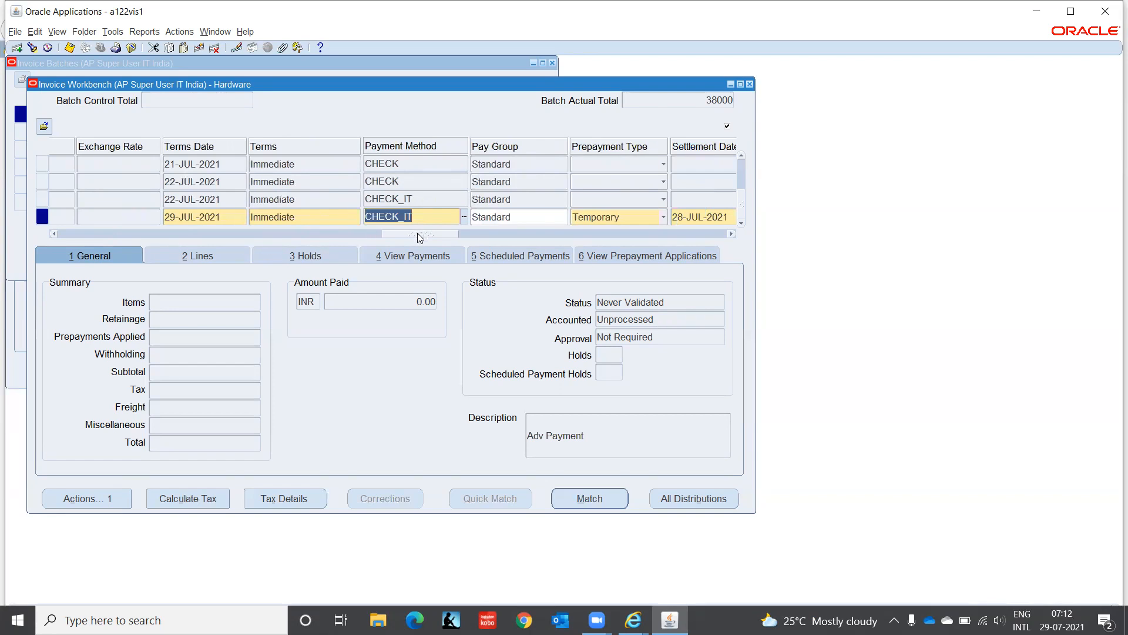
left_click_drag(419, 234, 442, 235)
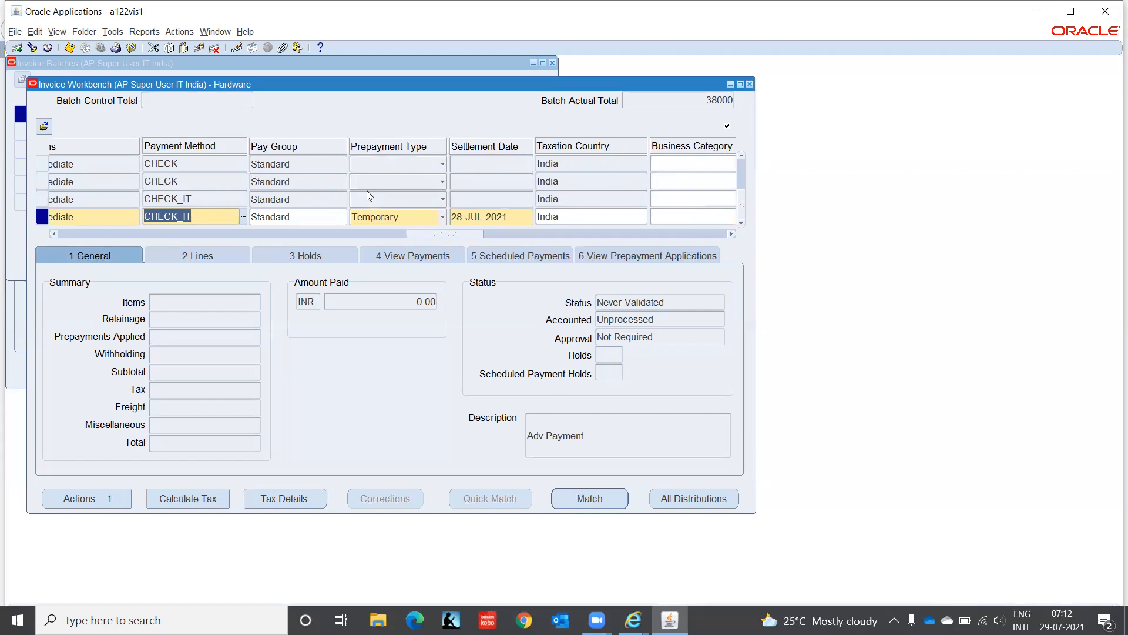
Step: Choose Temporary as the prepayment type
left_click(443, 217)
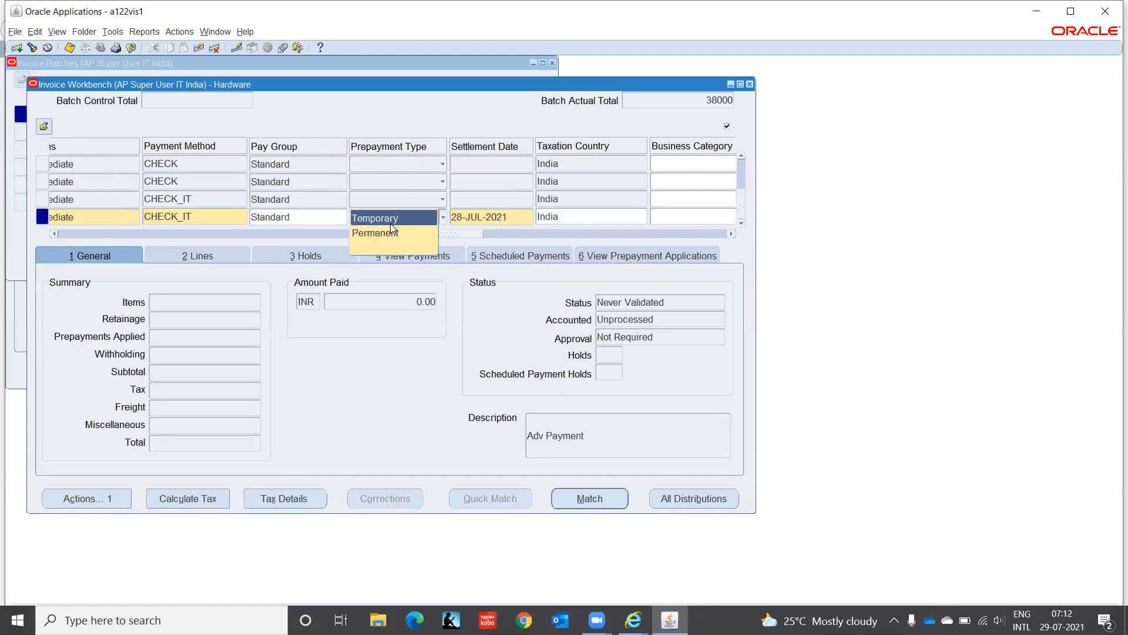
left_click(391, 223)
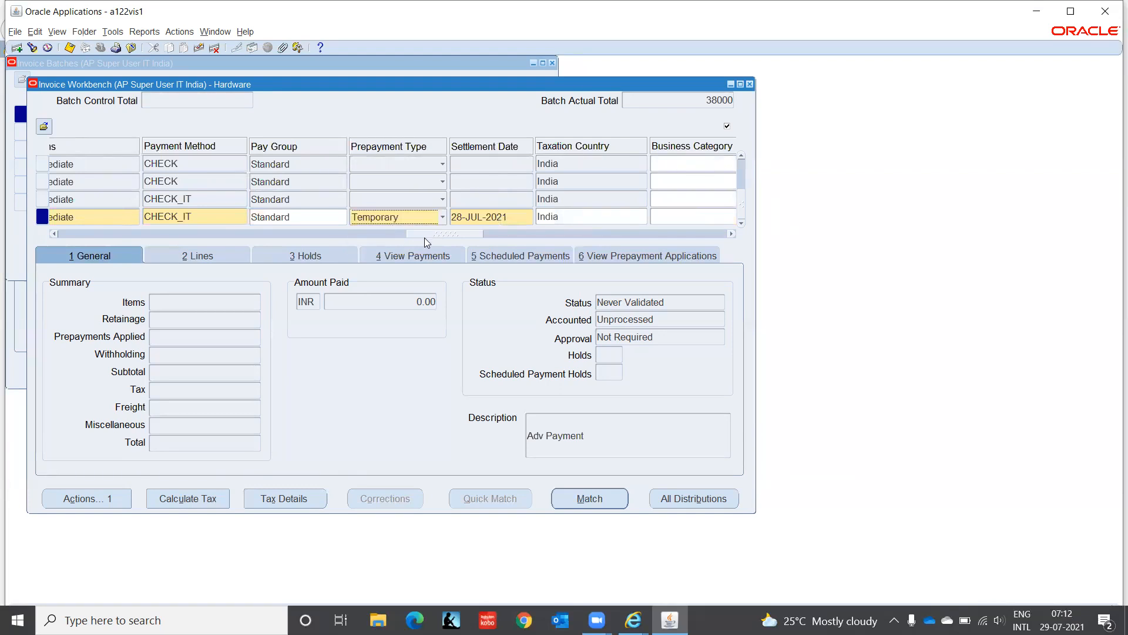
left_click_drag(425, 234, 695, 234)
Step: Enter x in the XXX additional-information field and confirm the India additional information
left_click(714, 216)
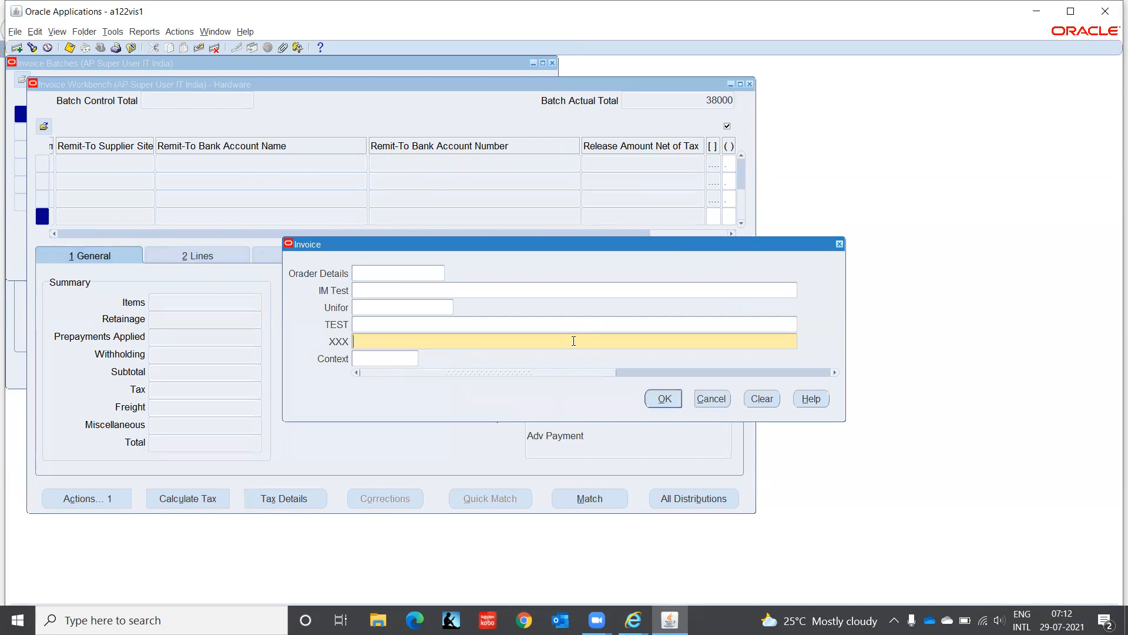
type("x")
key("Return")
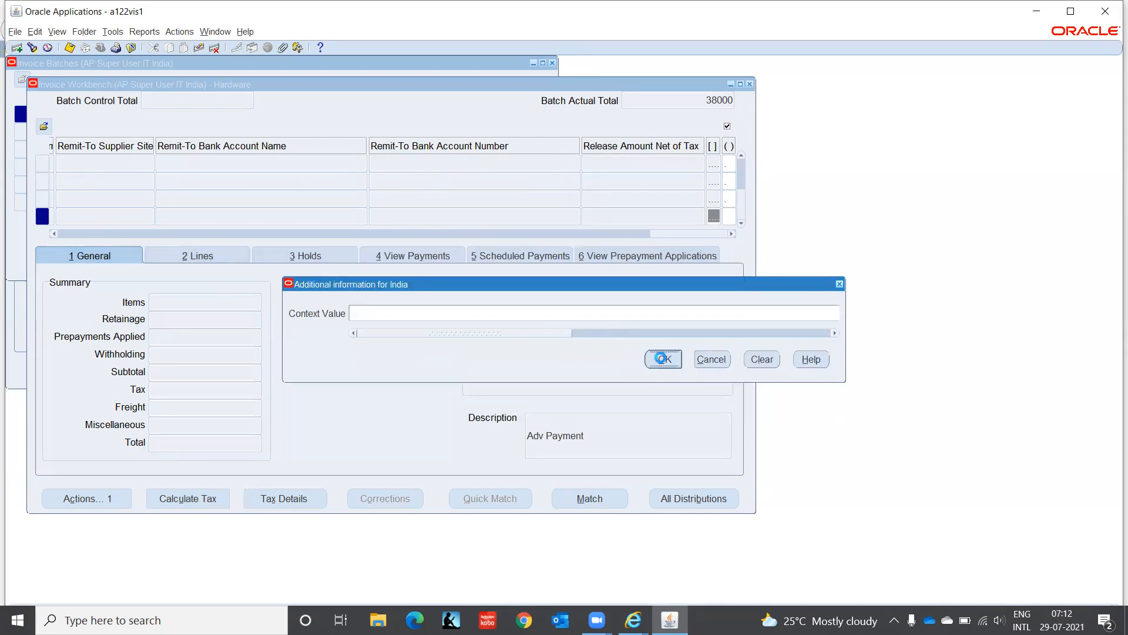
left_click(663, 358)
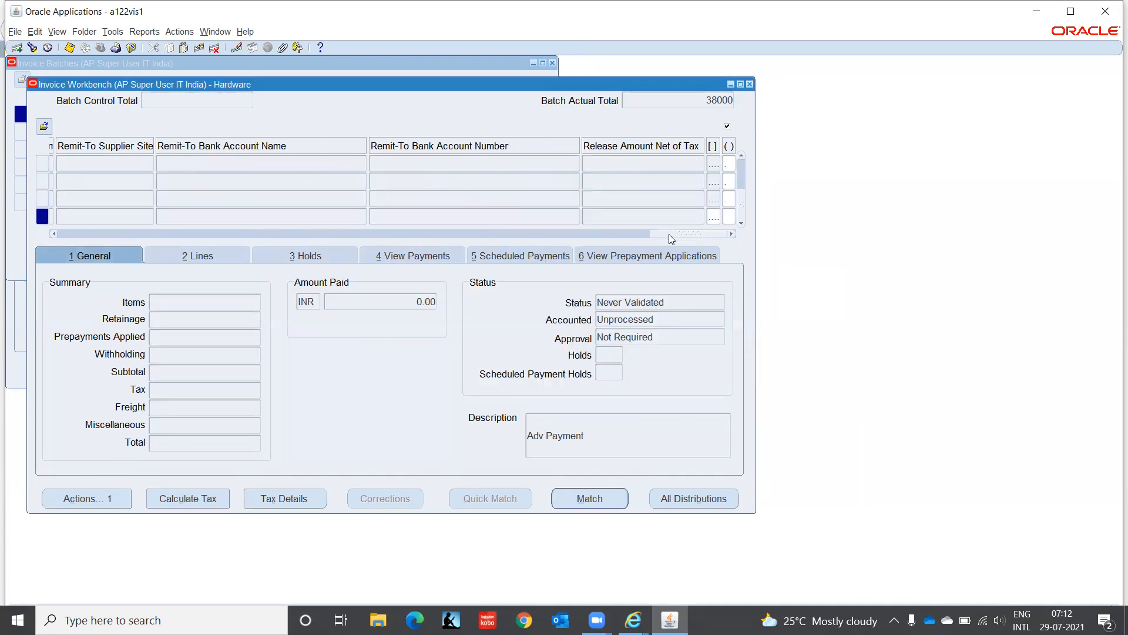
left_click_drag(672, 239, 33, 289)
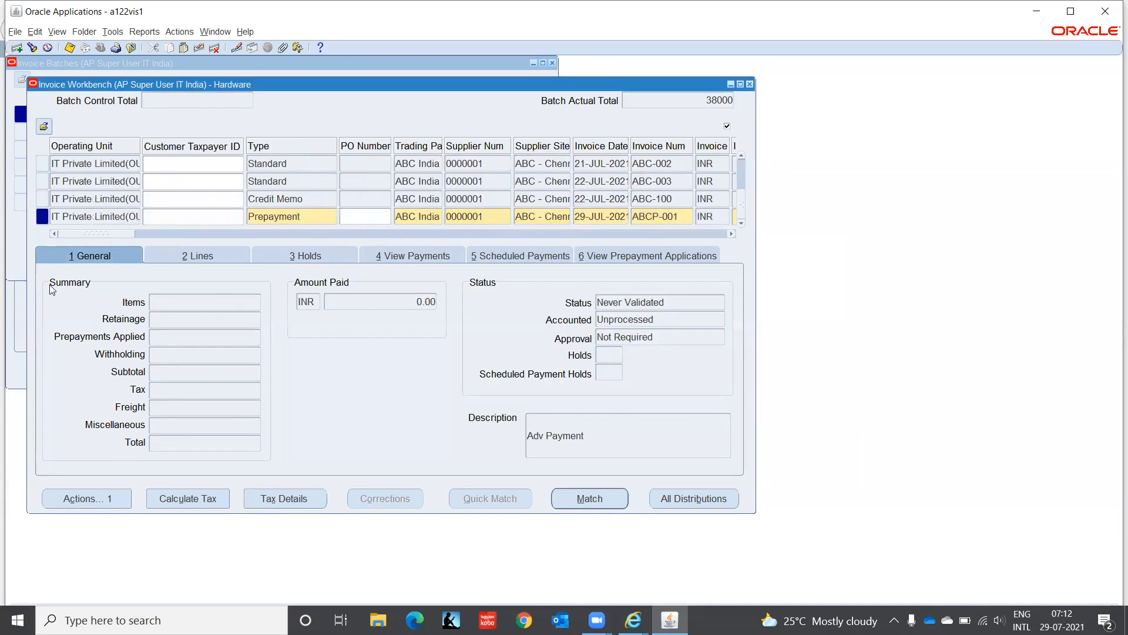
Step: Show the Voucher Number column via Folder > Show Field and enter voucher 6
left_click(309, 217)
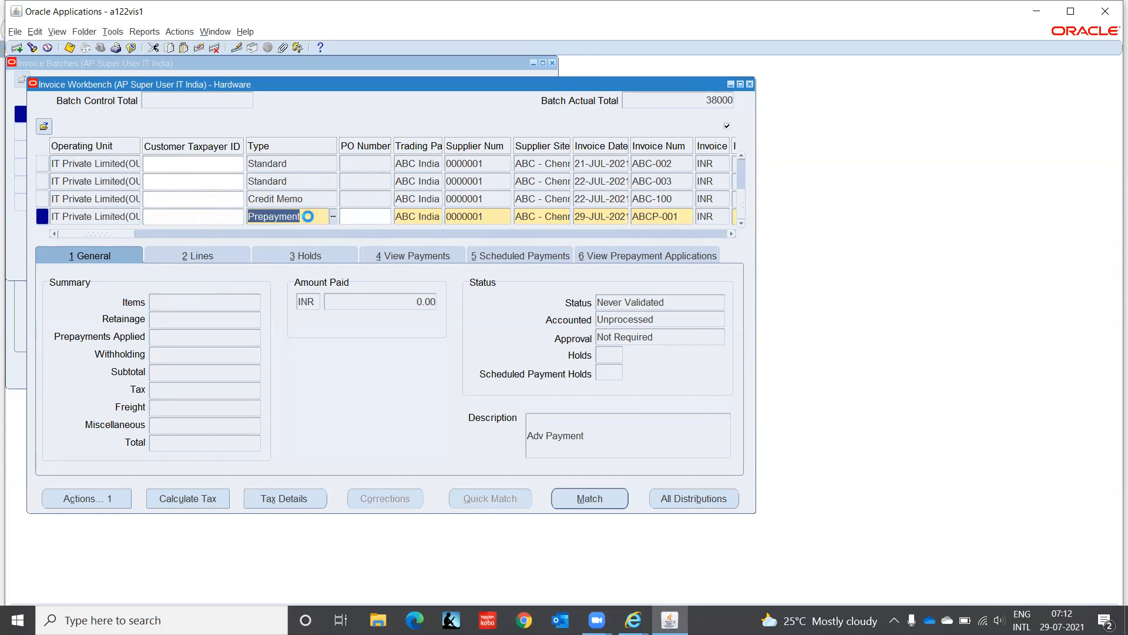
right_click(309, 217)
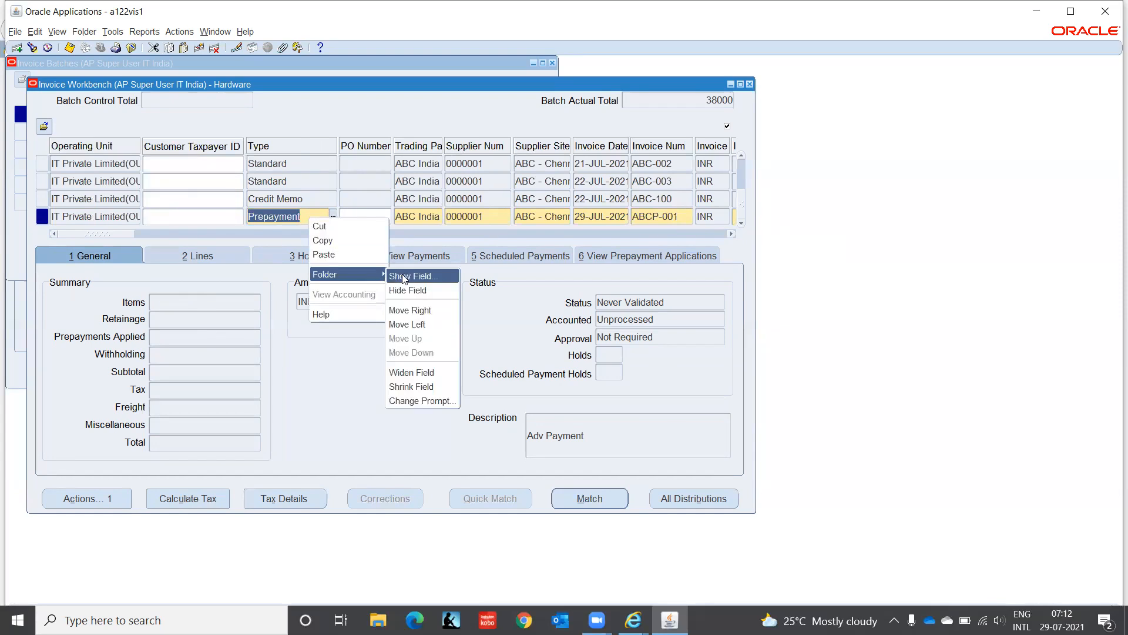
left_click(411, 274)
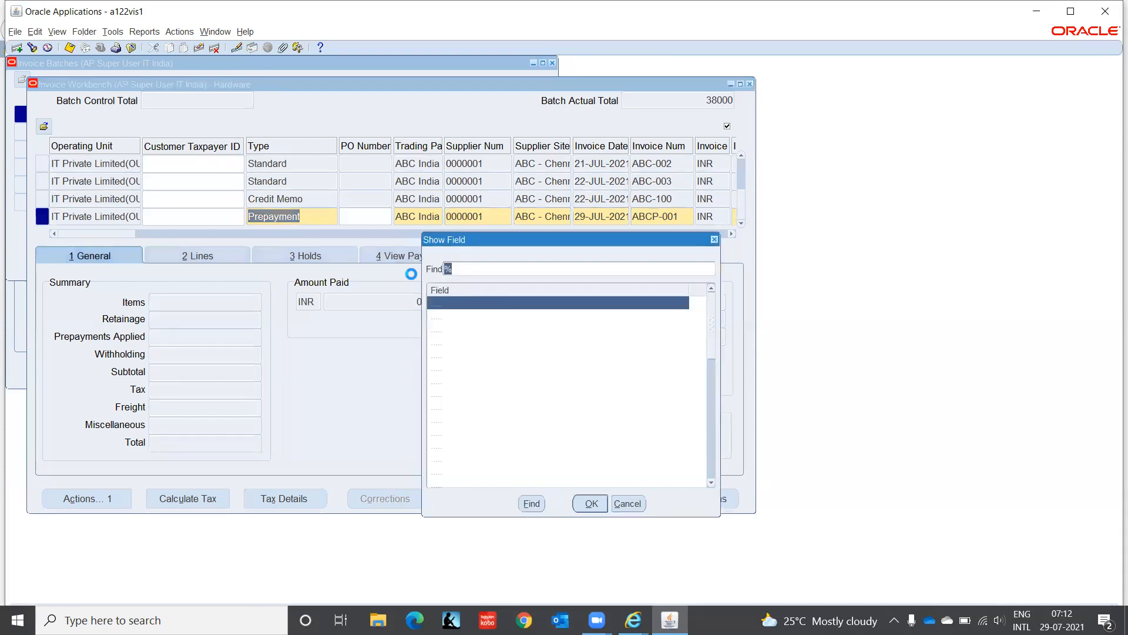
type("voucher Number")
key("Return")
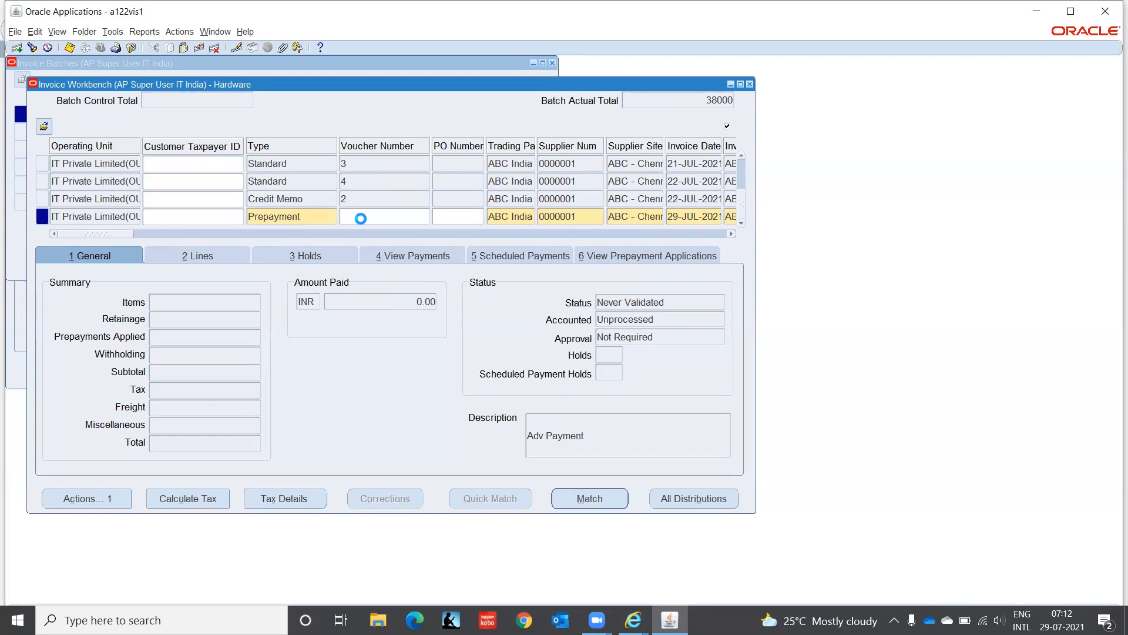
type("6")
Step: Dismiss the duplicate-voucher errors and change the voucher number from 6 to 7
left_click(200, 257)
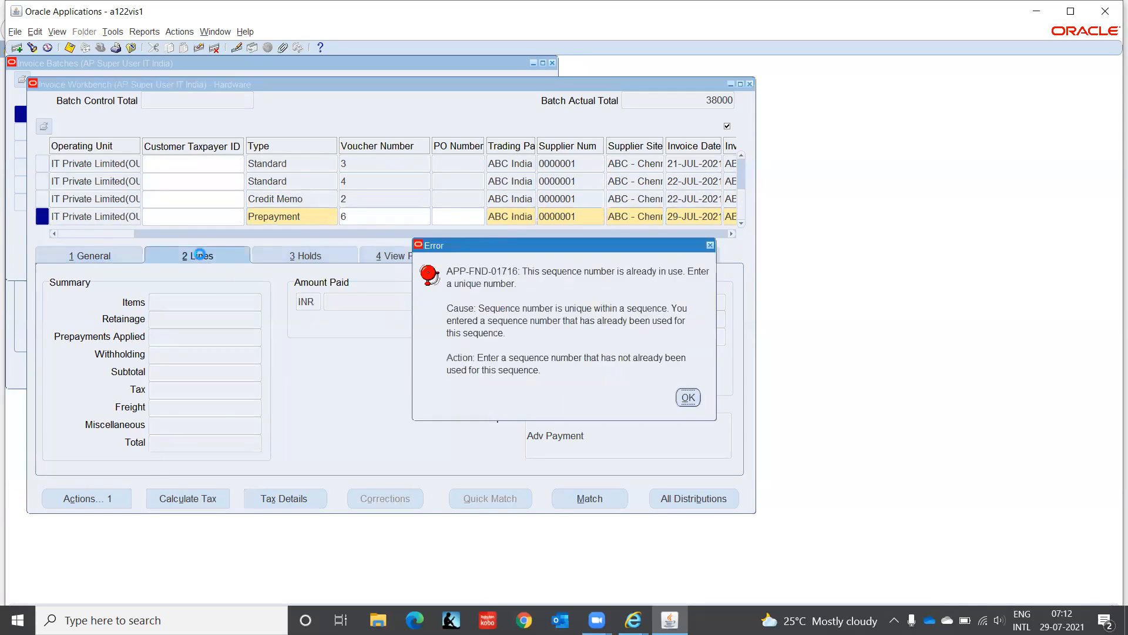
left_click(688, 398)
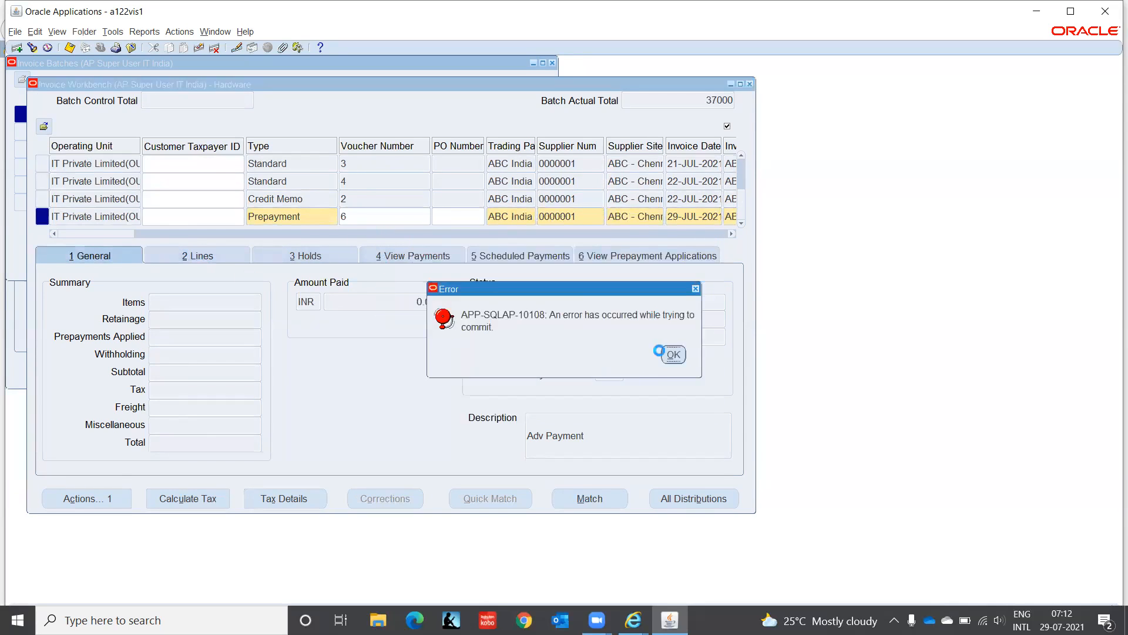
left_click(668, 353)
left_click(364, 220)
key("BackSpace")
type("7")
key("Tab")
left_click(186, 257)
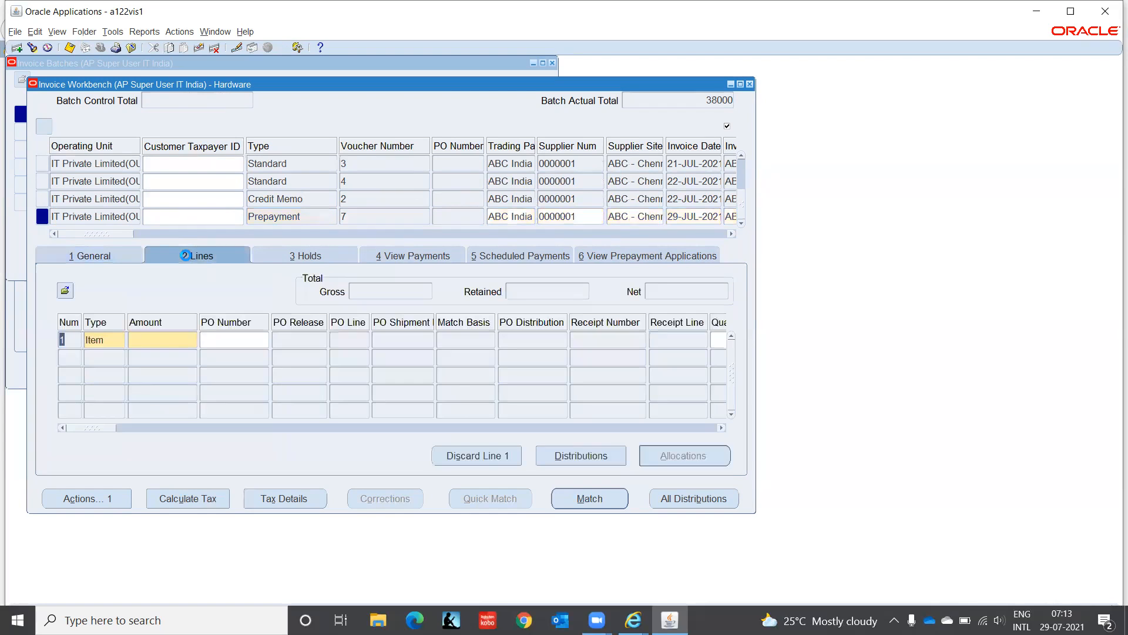
Step: Add a 1,000 item line and save its distribution to account C1.CHN.PUR.2210.00.0000
left_click(161, 340)
type("1,000")
left_click(161, 339)
key("Tab")
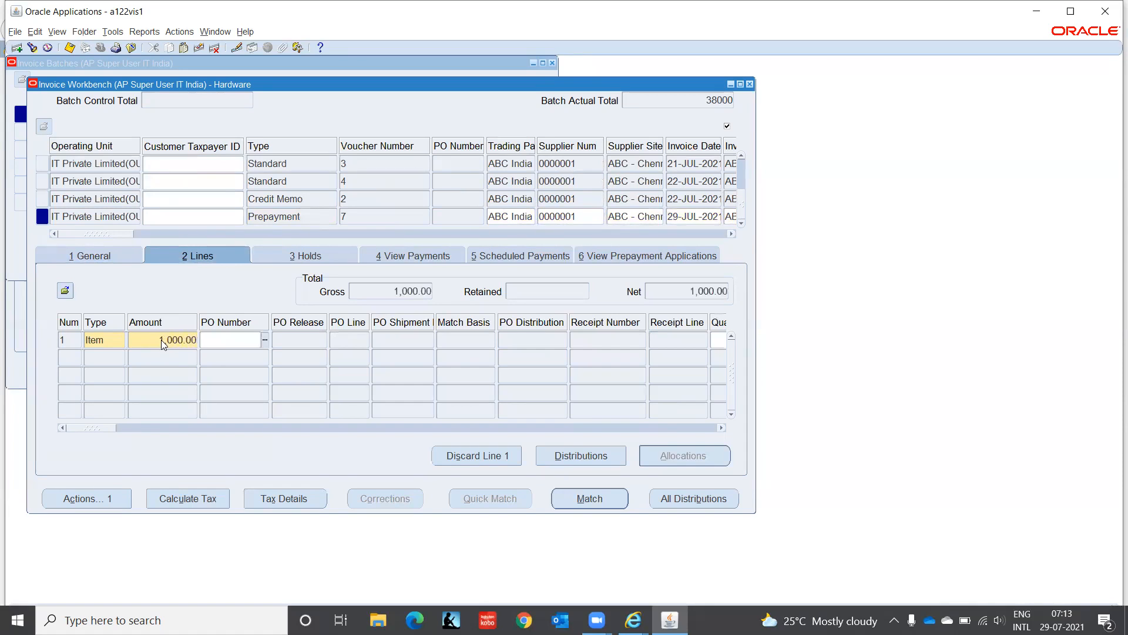
left_click(584, 460)
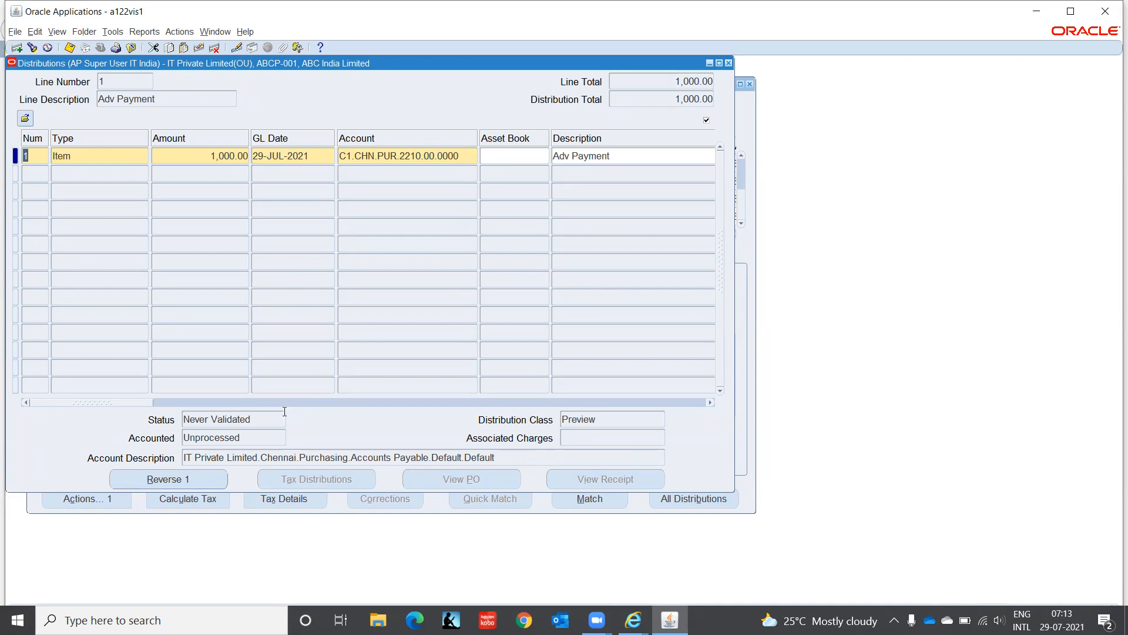
left_click_drag(143, 403, 1, 463)
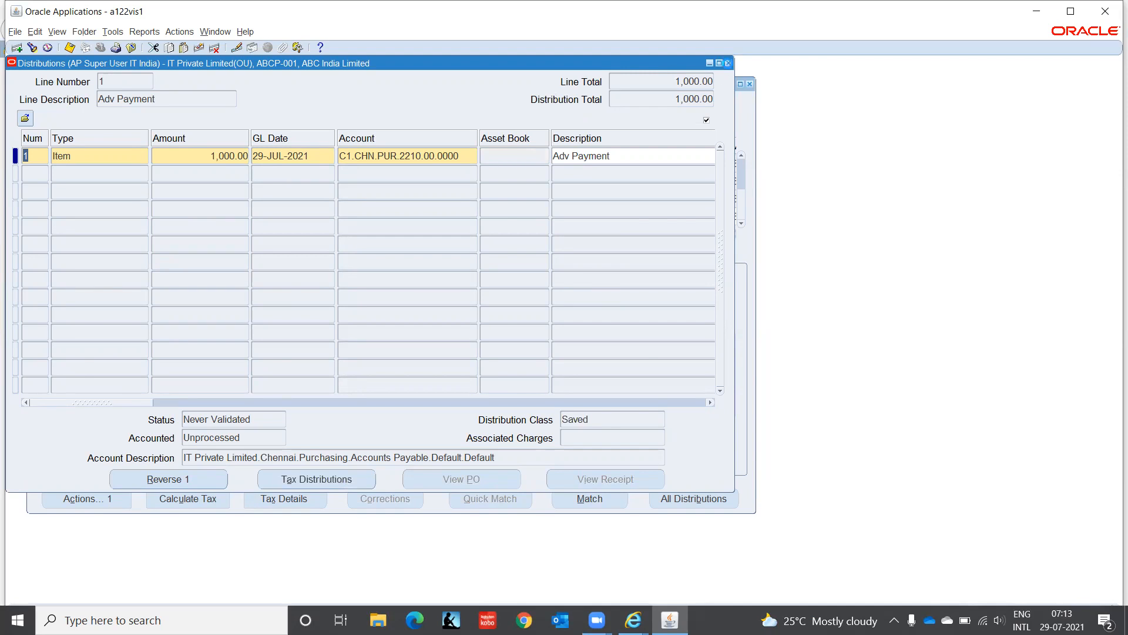
left_click(728, 63)
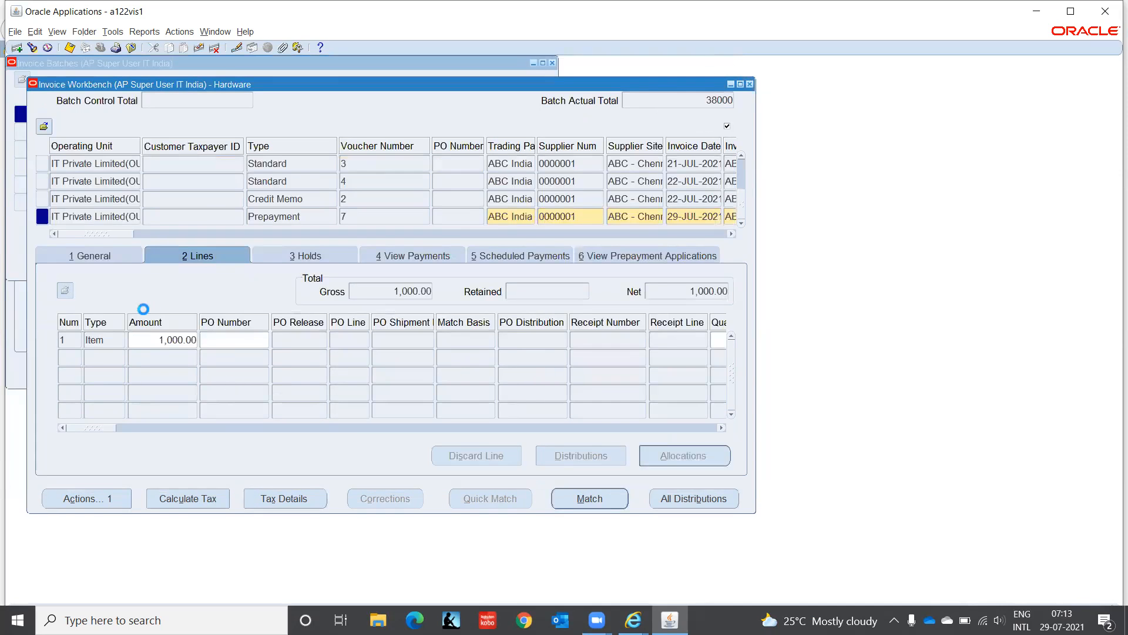
Step: Run Validate from Actions on the General tab, leaving the 1,000.00 prepayment Unpaid
left_click(109, 258)
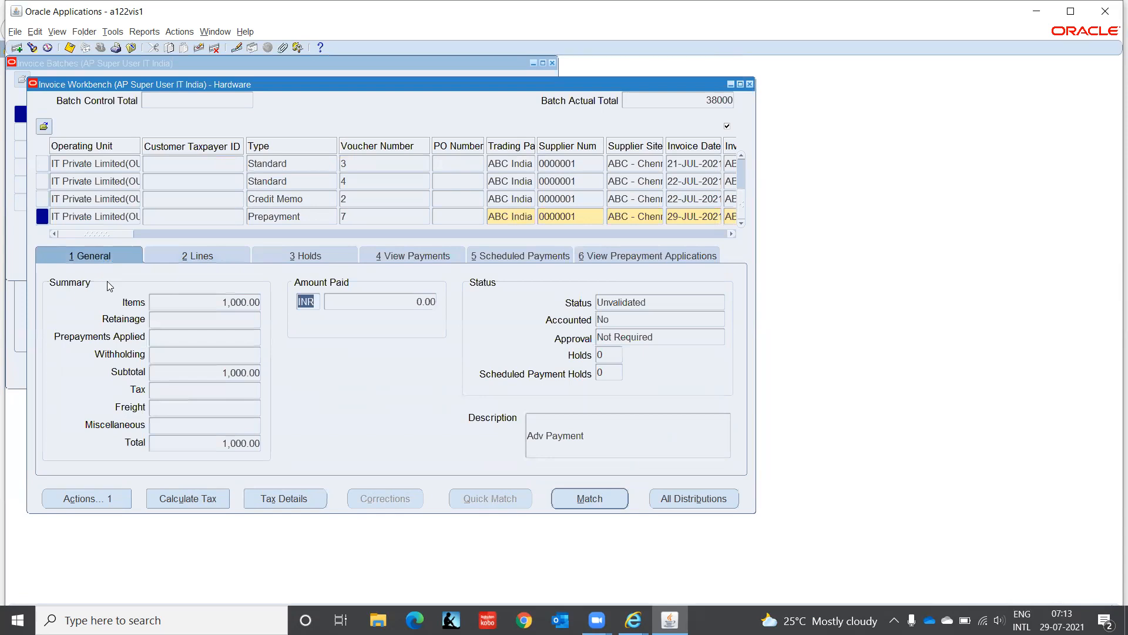
left_click(129, 497)
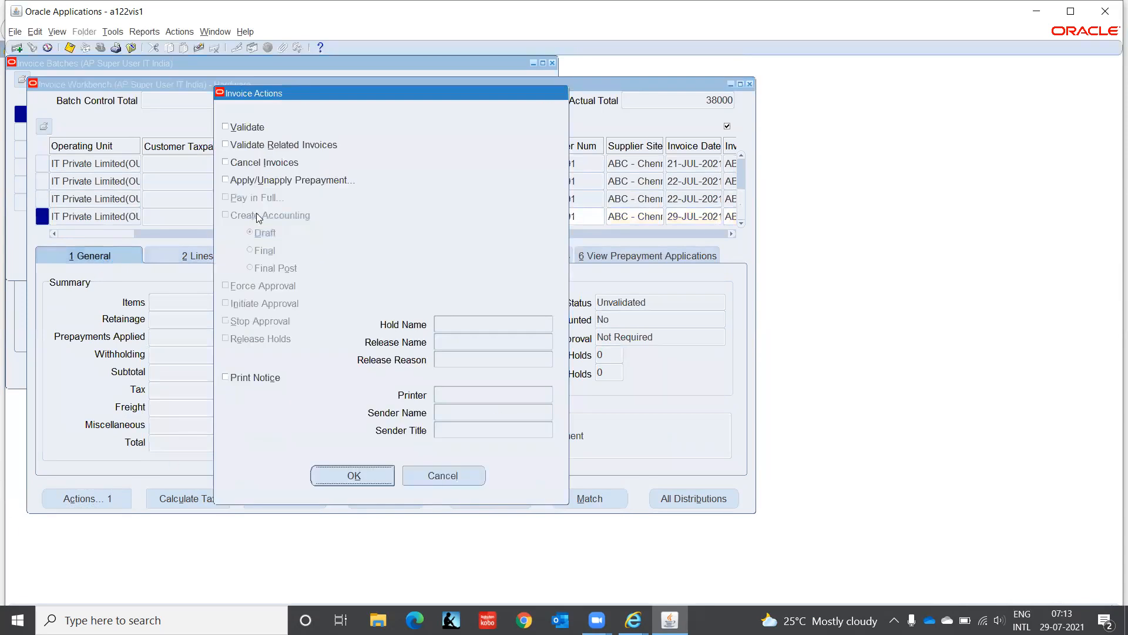
left_click(248, 128)
left_click(352, 476)
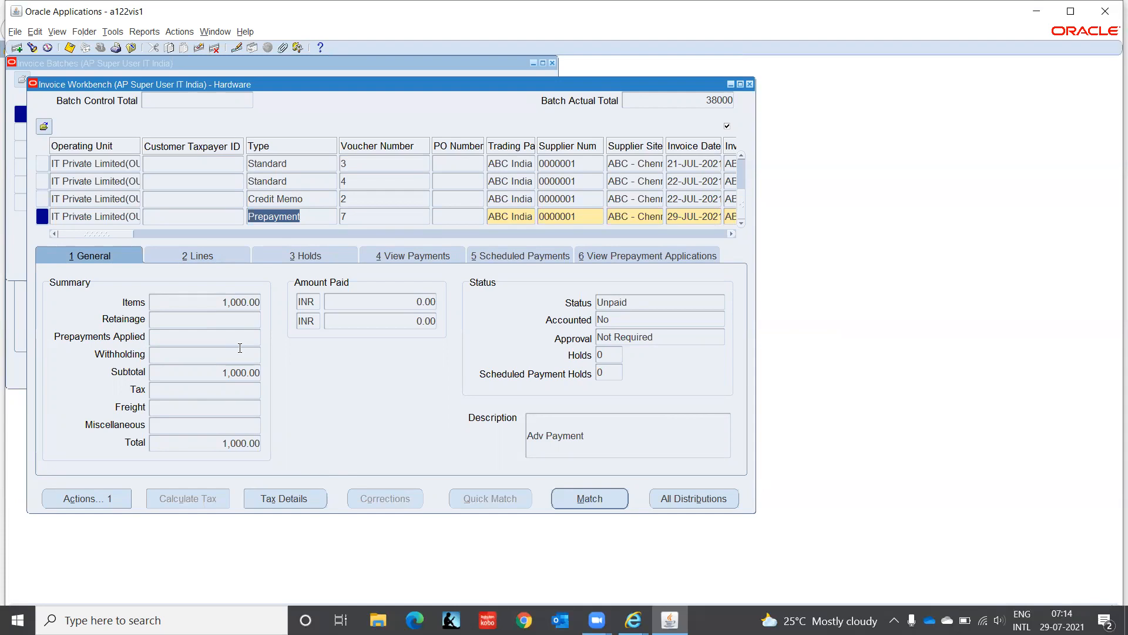
Step: From Scheduled Payments, choose Pay in Full to create a quick payment to ABC India Limited
left_click(498, 255)
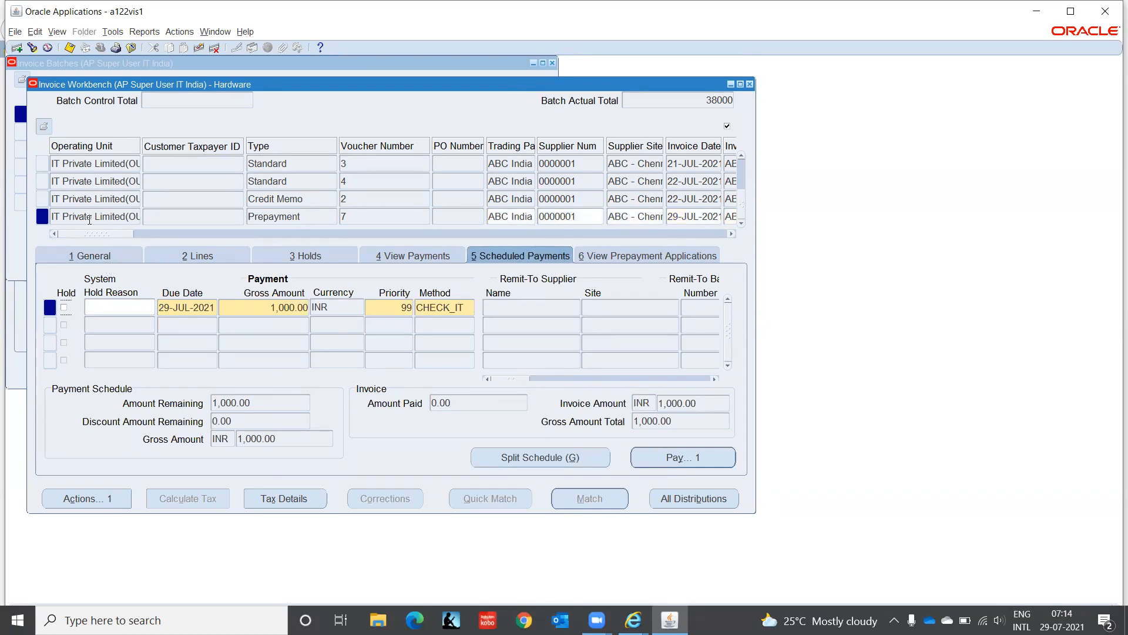
left_click(110, 504)
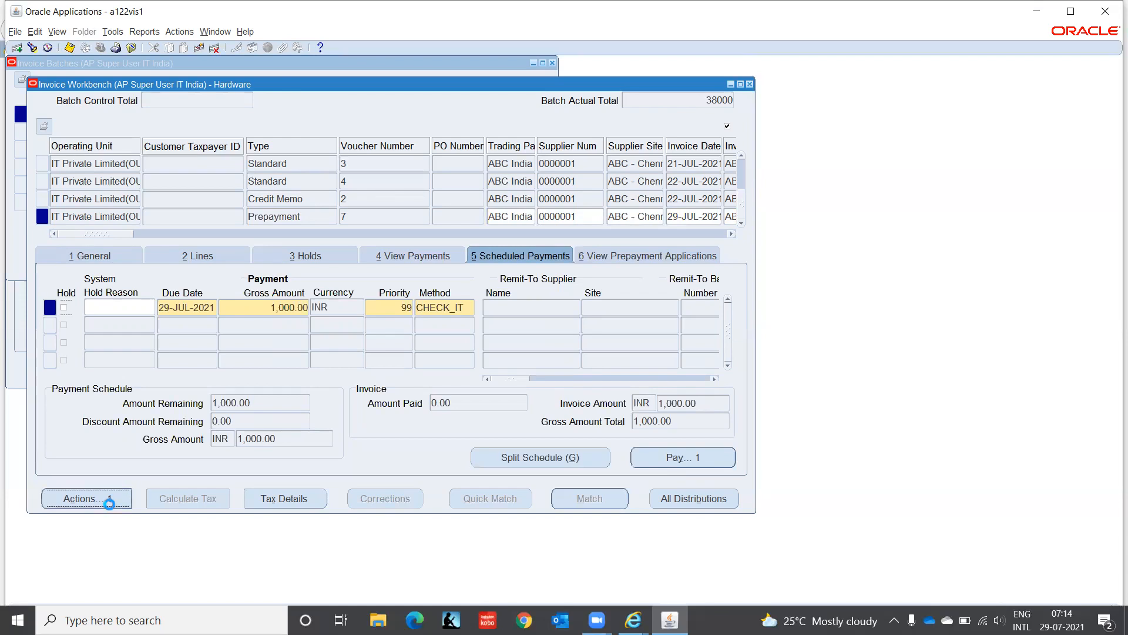
left_click(225, 197)
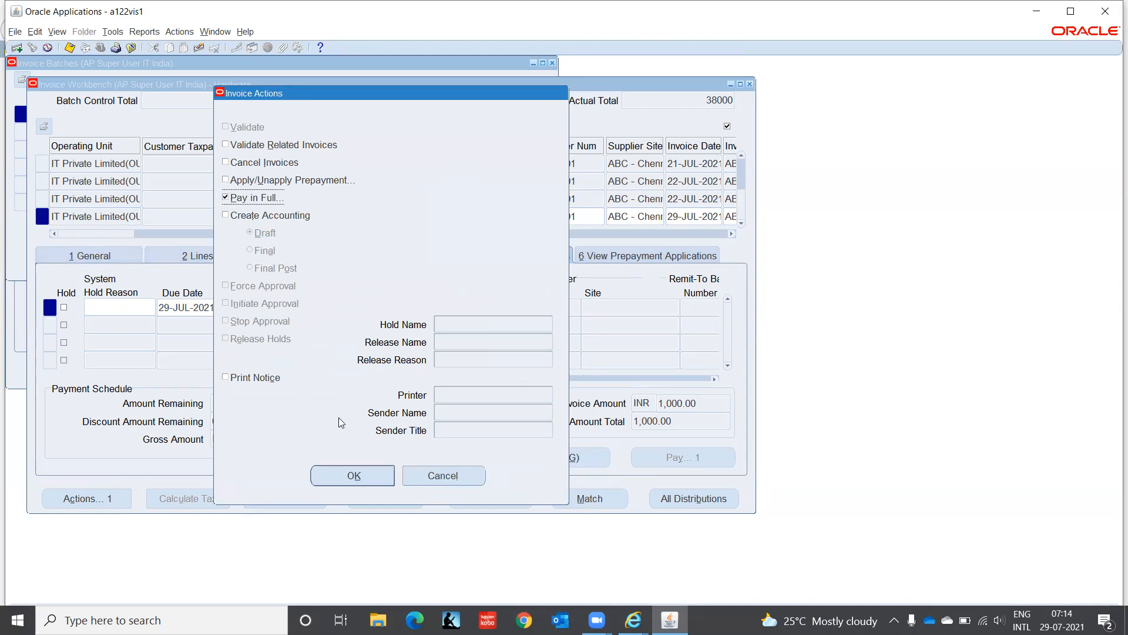
left_click(354, 475)
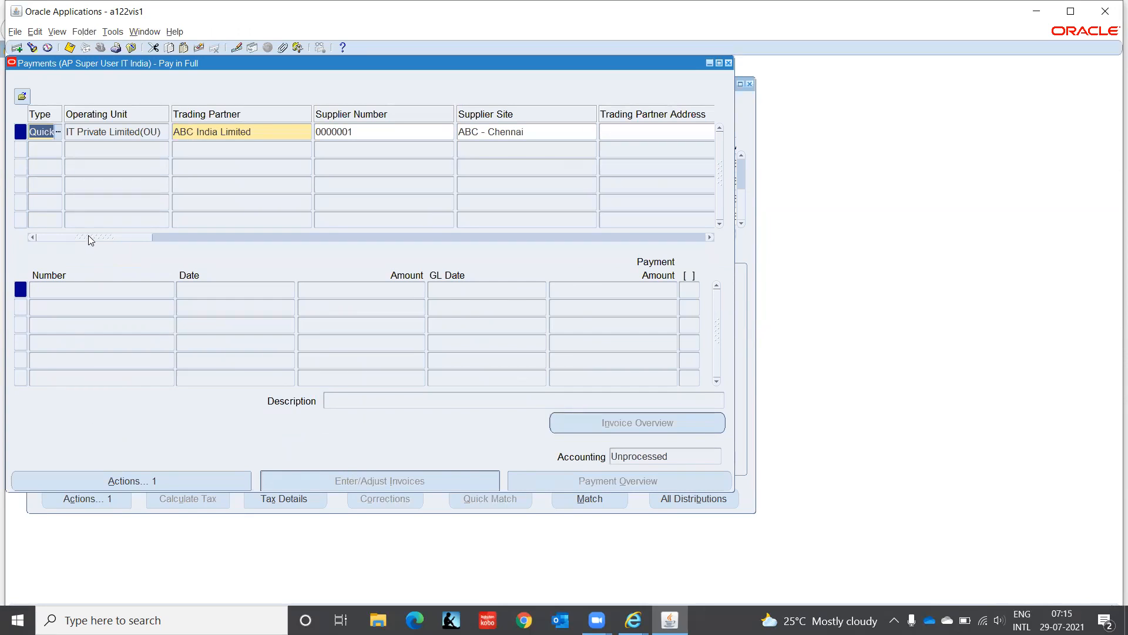
Step: Confirm quick payment ABCP-001 of 1,000.00 using the IT bank account and IT_DOM_PPP profile
left_click_drag(88, 235, 234, 233)
left_click(356, 130)
type("IT")
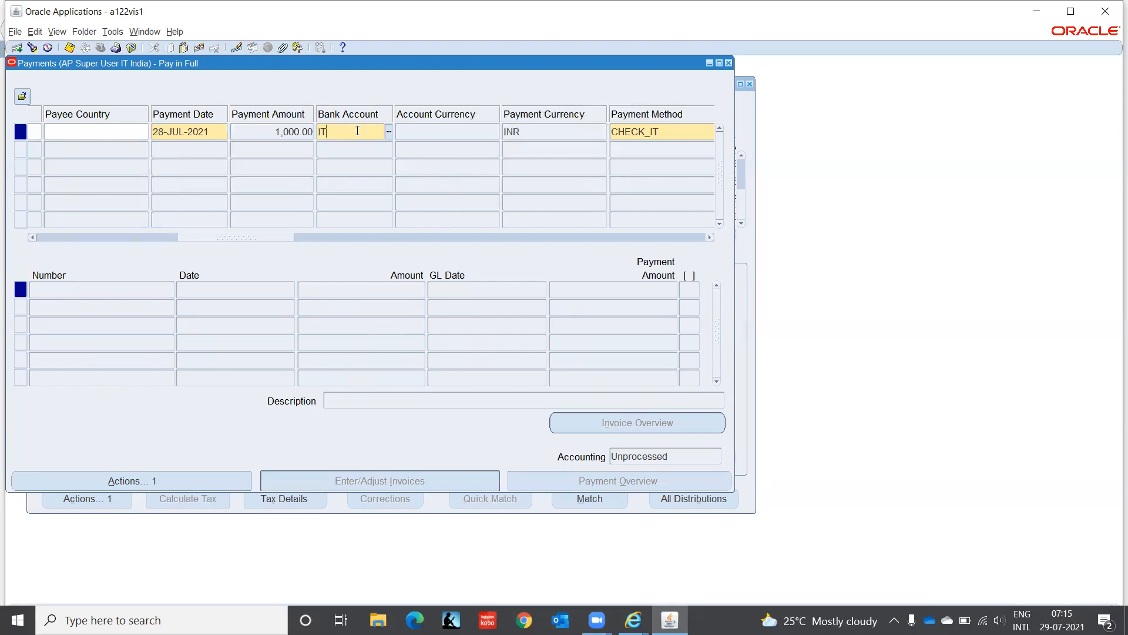
key("Tab")
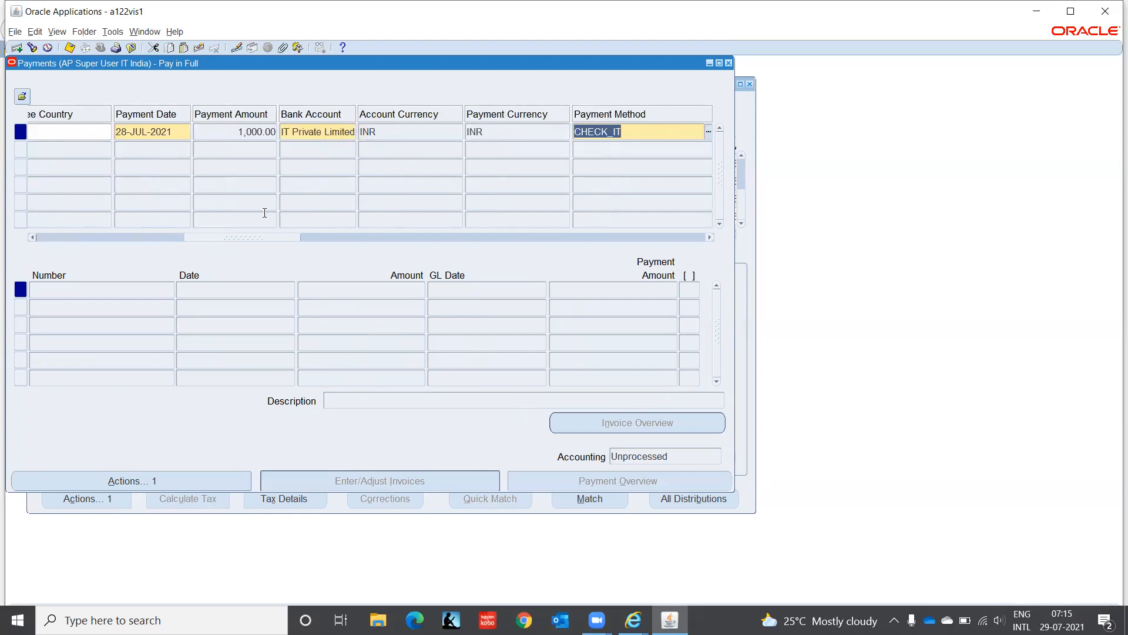
left_click_drag(244, 239, 331, 236)
left_click(470, 124)
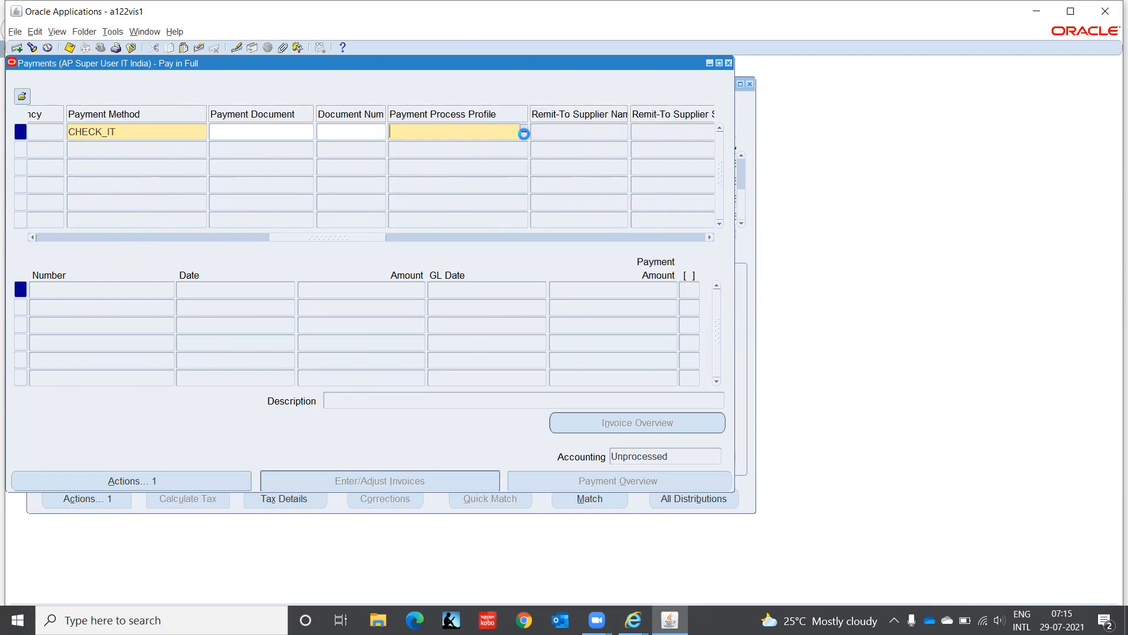
left_click(523, 133)
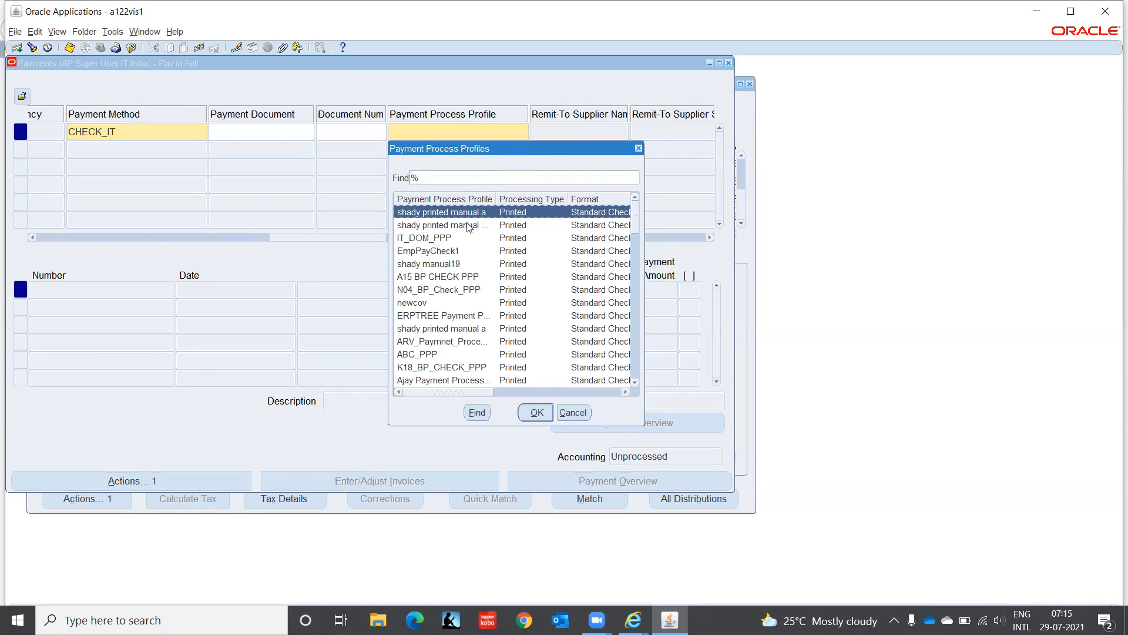
left_click(464, 238)
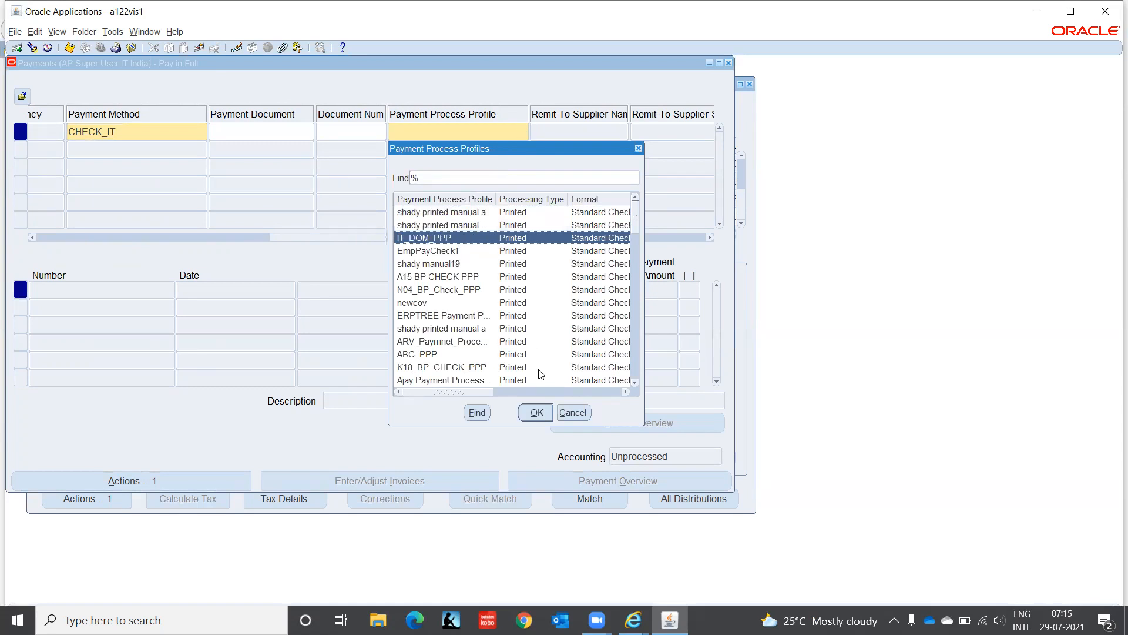
left_click(537, 415)
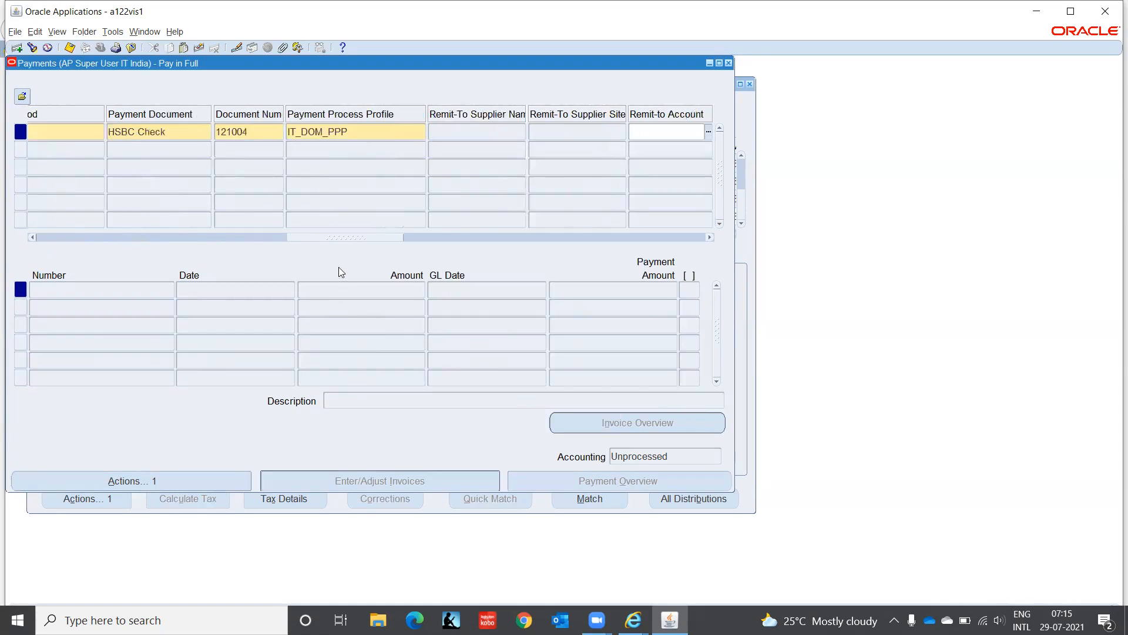
left_click_drag(338, 238, 682, 228)
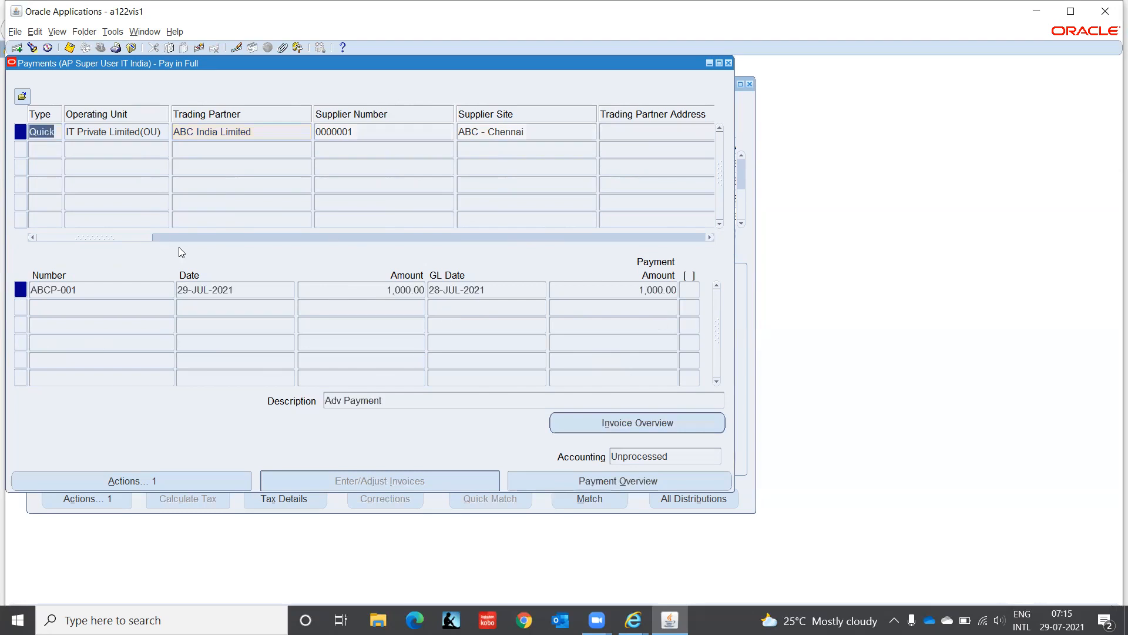
left_click(729, 62)
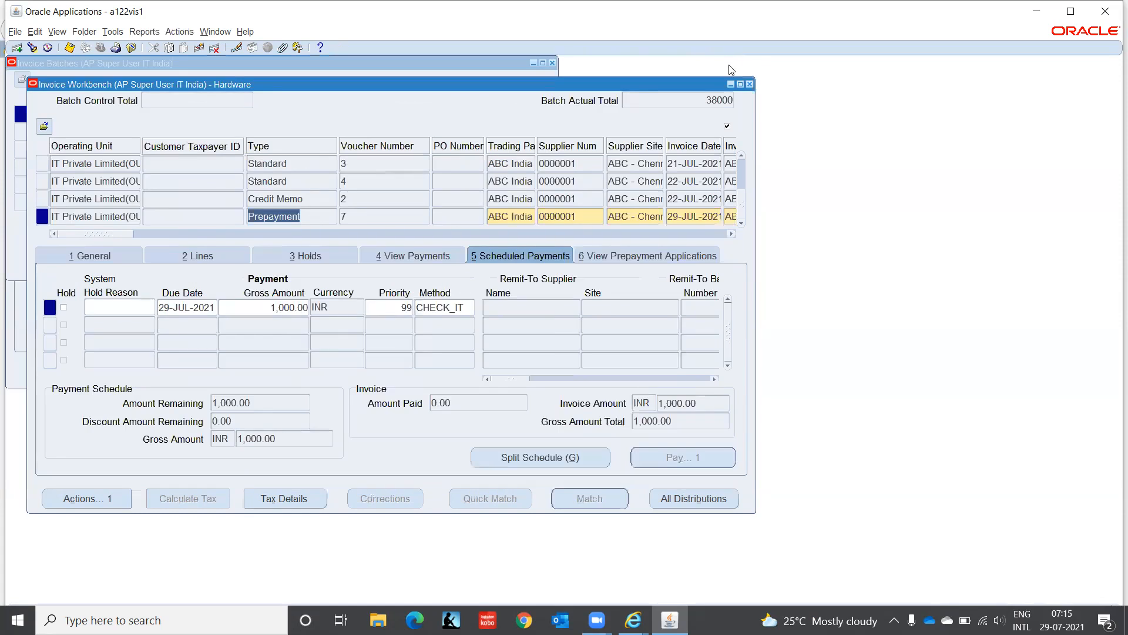
Step: Refresh the Hardware batch's invoices, select prepayment voucher 7 (Available, 1,000.00 paid), and bring up Invoice Actions
left_click(88, 258)
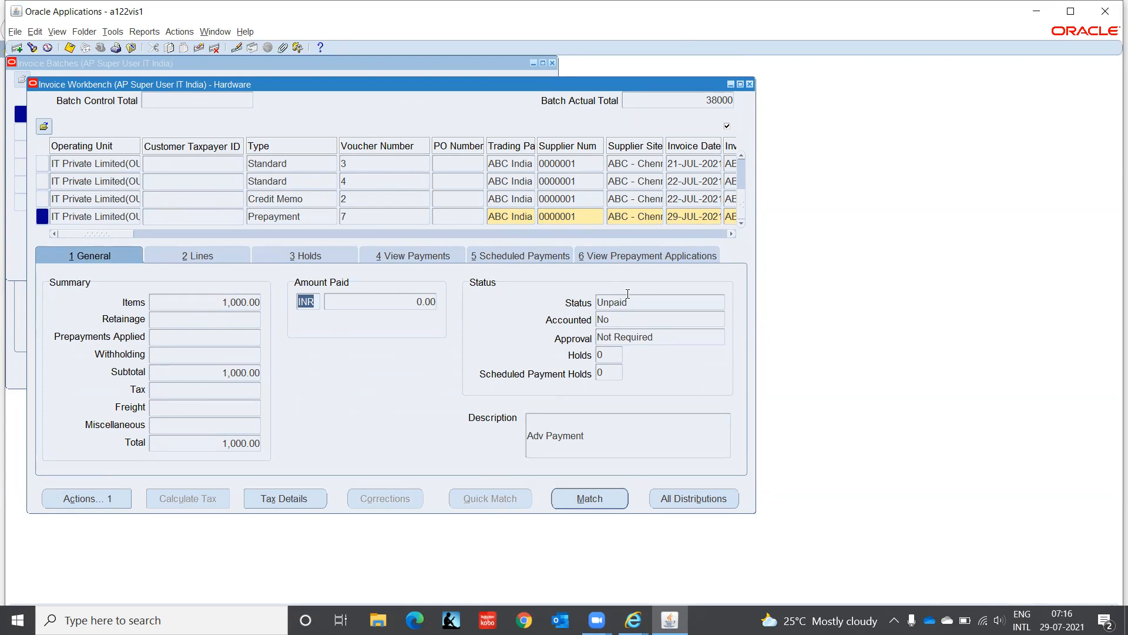
left_click(750, 84)
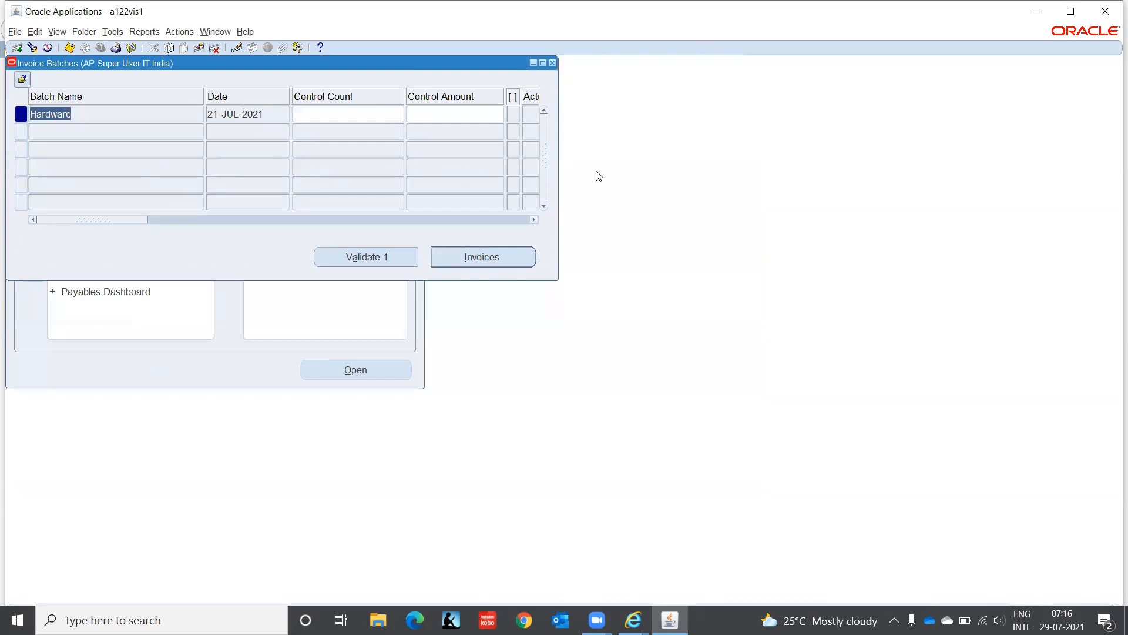
left_click(515, 259)
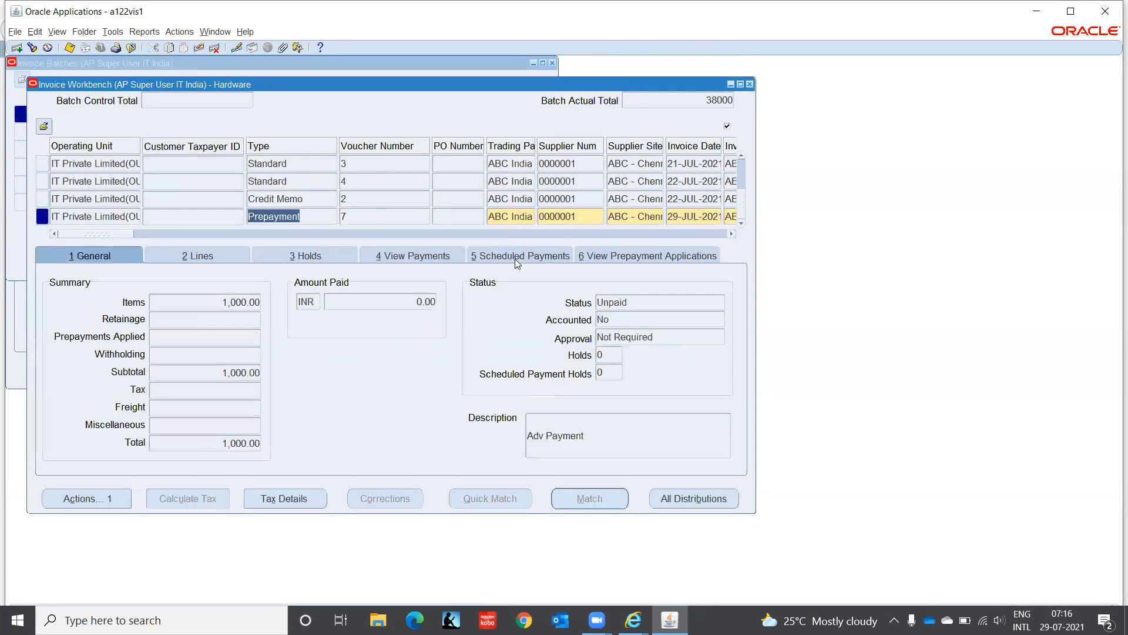
left_click(750, 84)
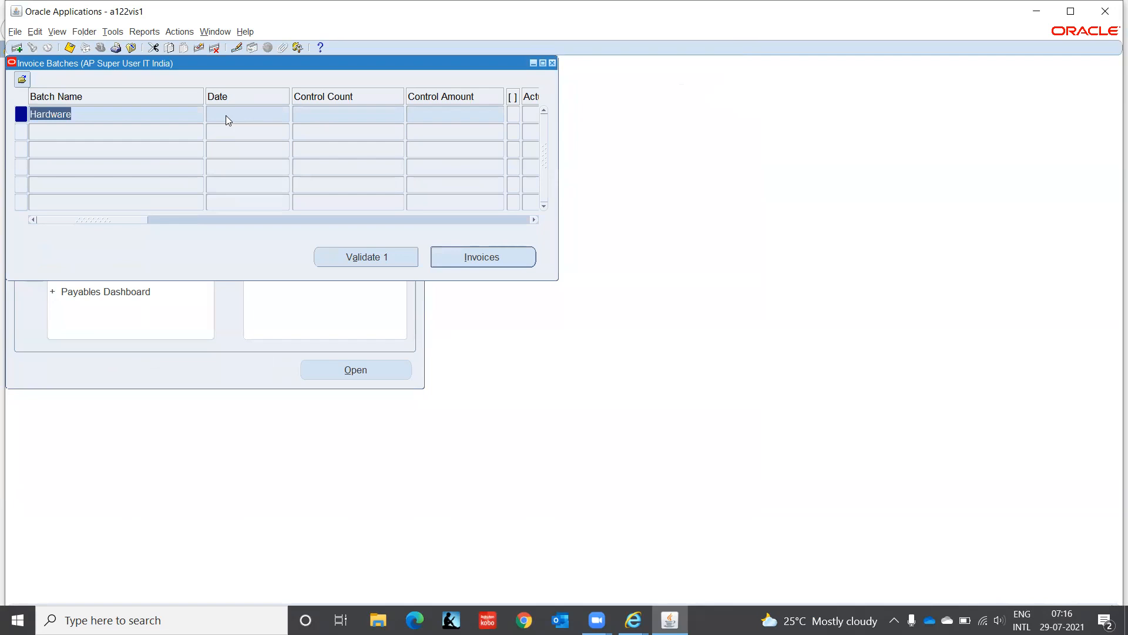
left_click(503, 255)
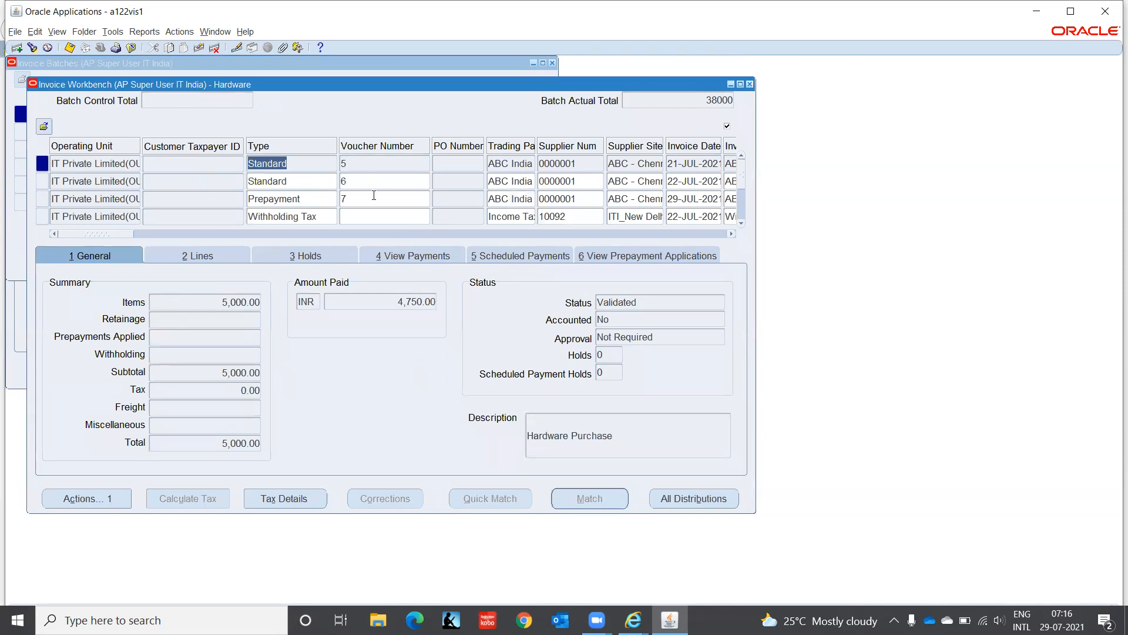
left_click(374, 195)
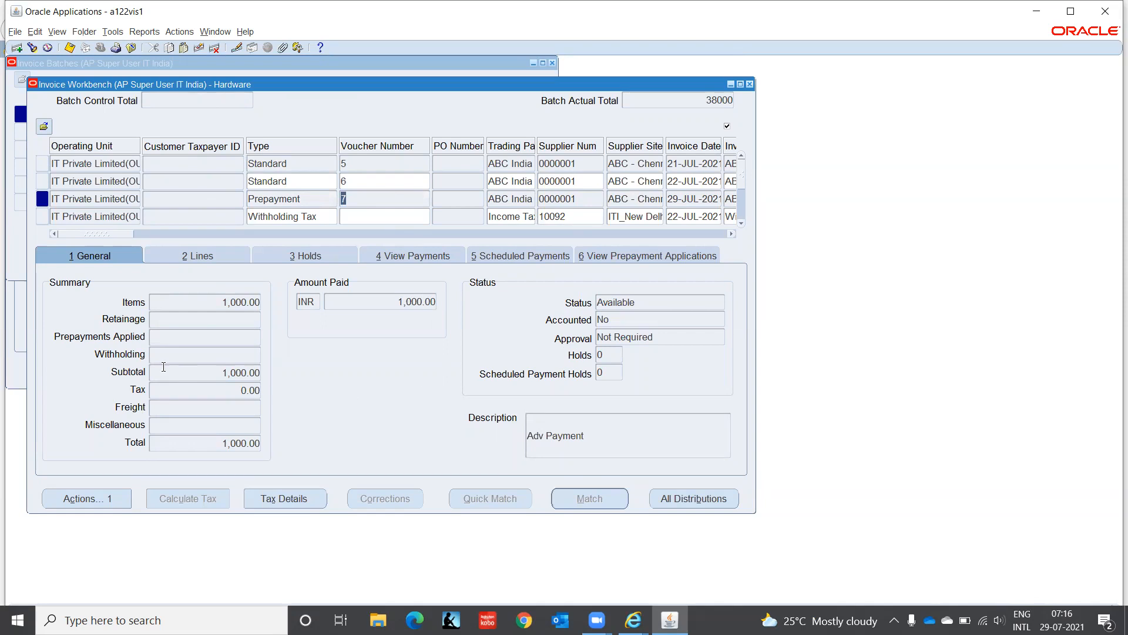
left_click(98, 500)
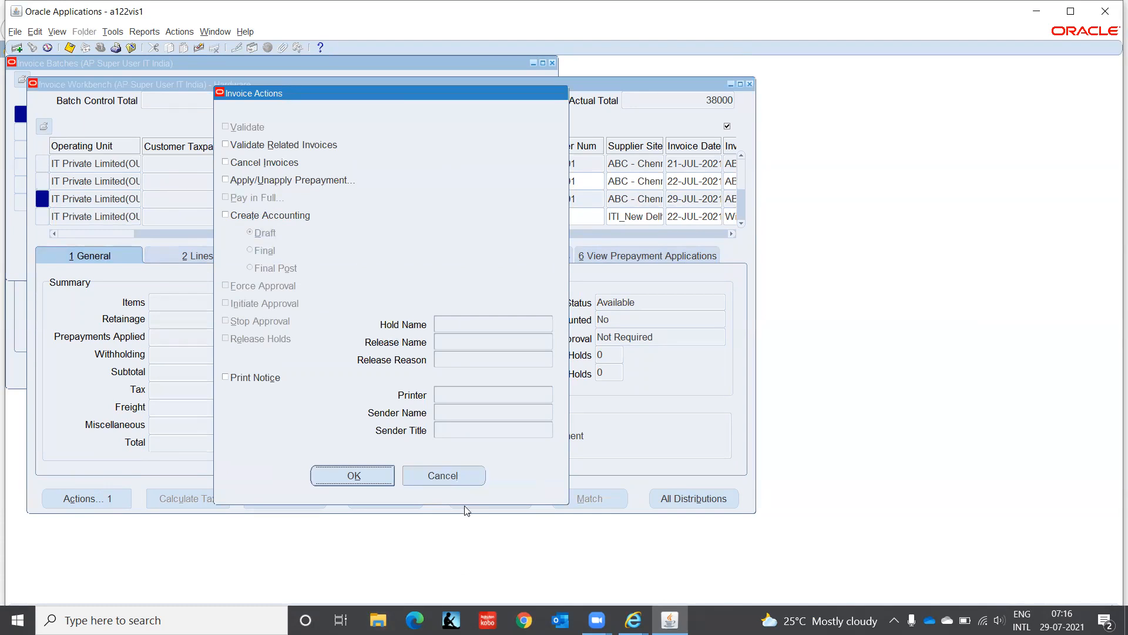
Step: Cancel Invoice Actions, review prepayment applications, then select standard invoice voucher 6 for 2,000.00
left_click(459, 475)
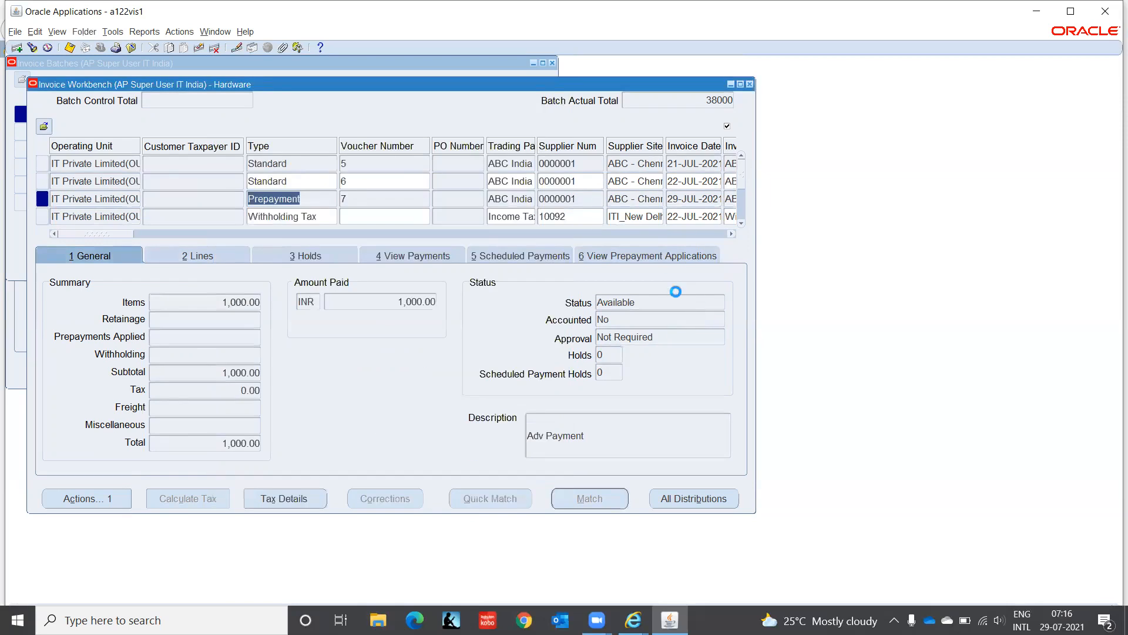
left_click(647, 256)
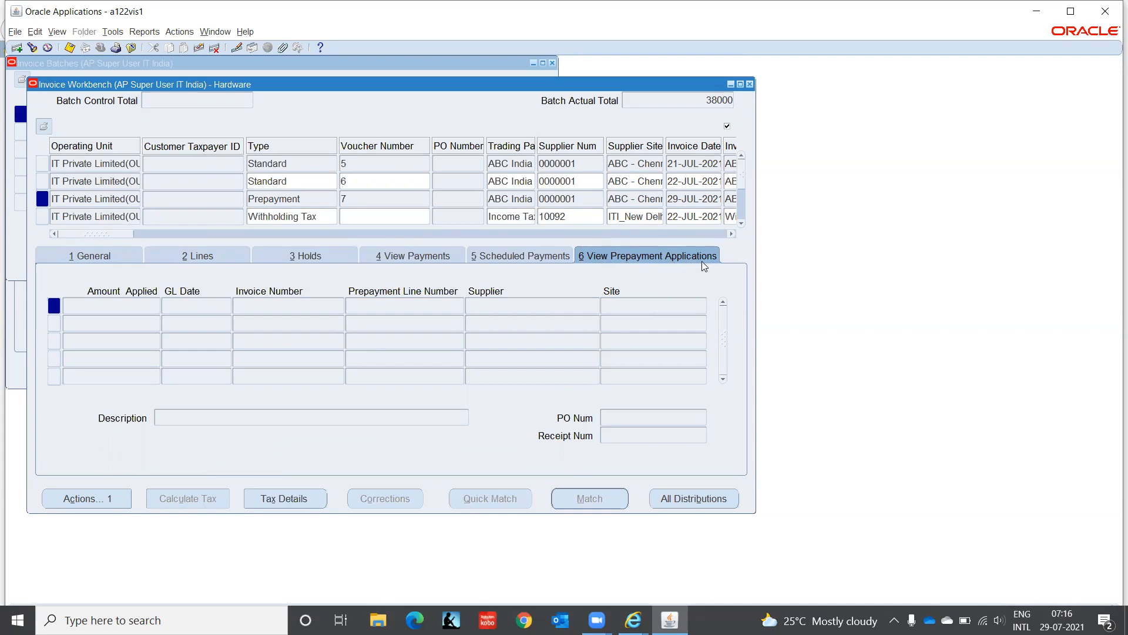
left_click(81, 261)
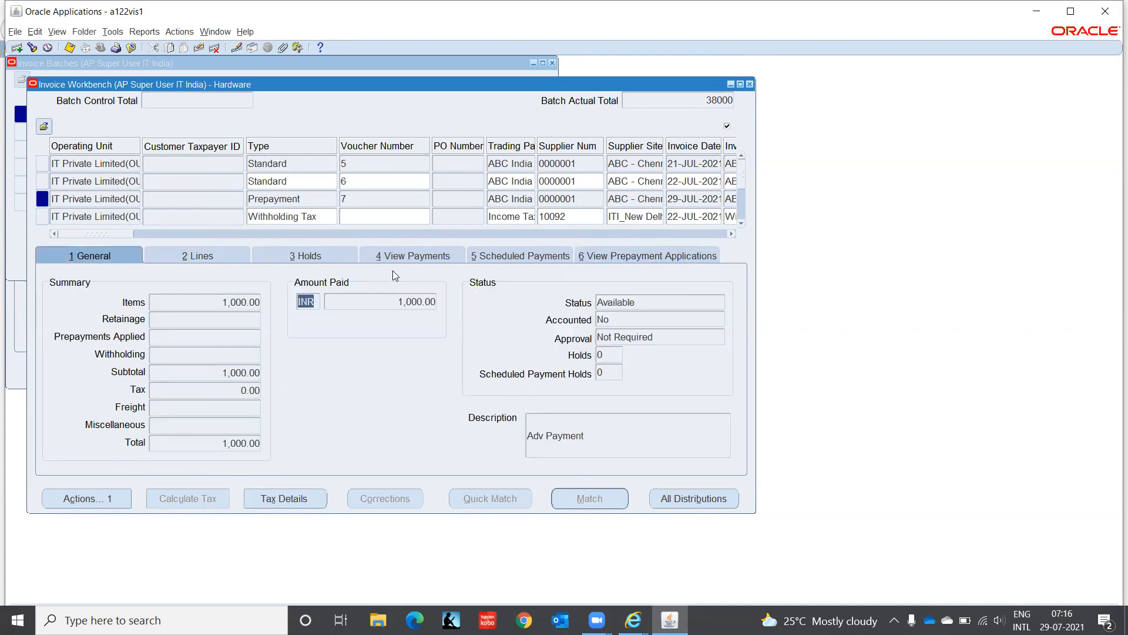
left_click(359, 180)
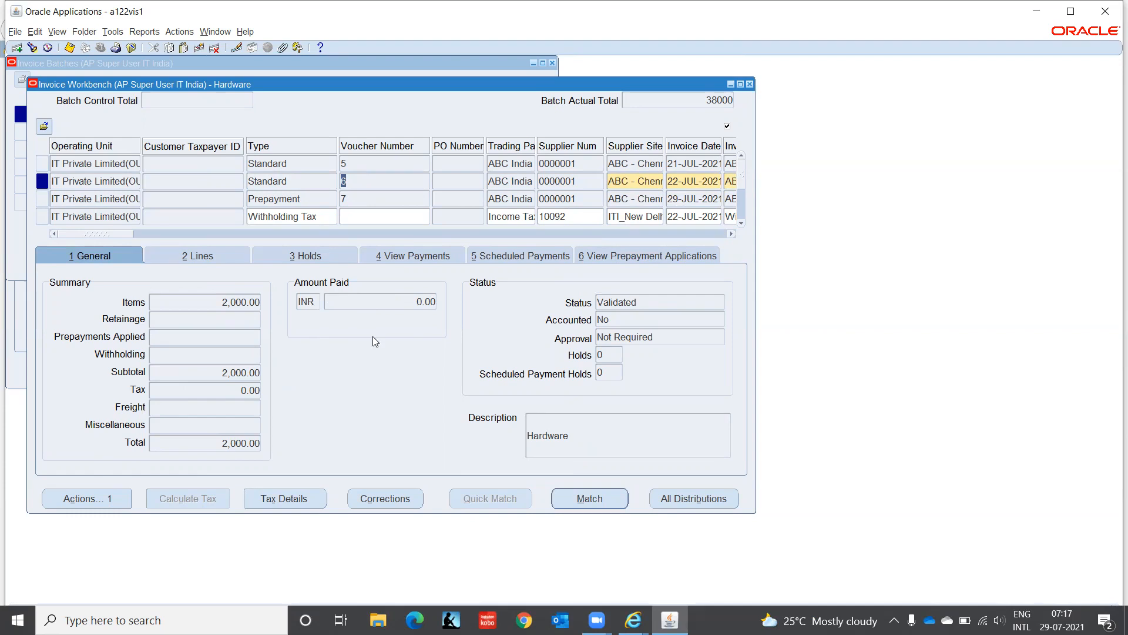
left_click(402, 301)
left_click(358, 180)
left_click(283, 177)
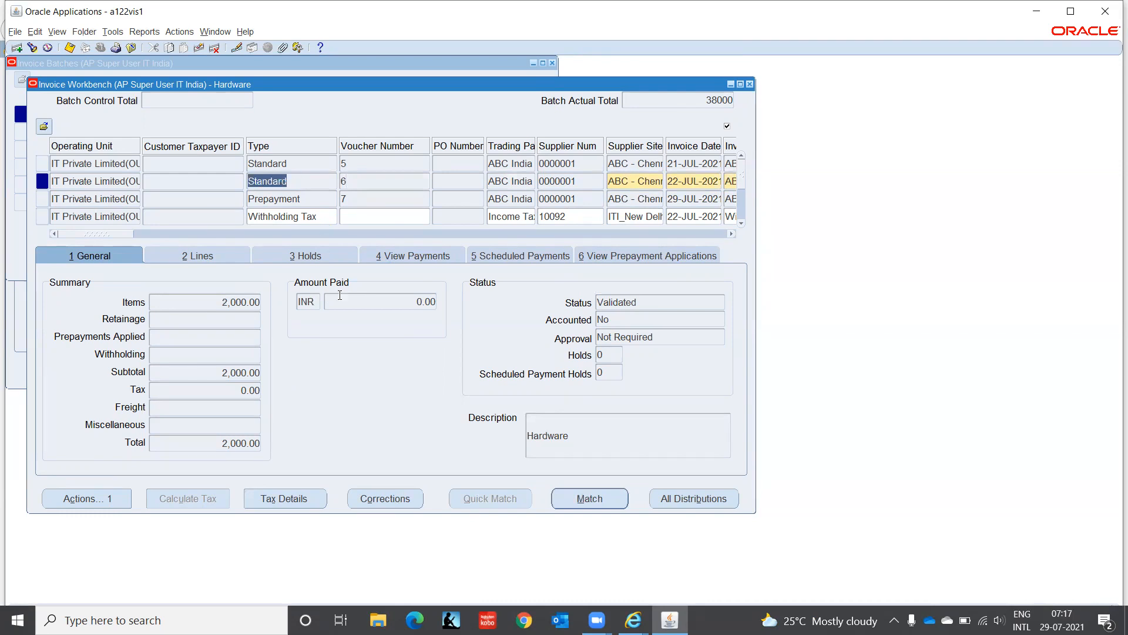
Step: Choose Apply/Unapply Prepayment in voucher 6's Invoice Actions to list prepayment ABCP-001
left_click(107, 506)
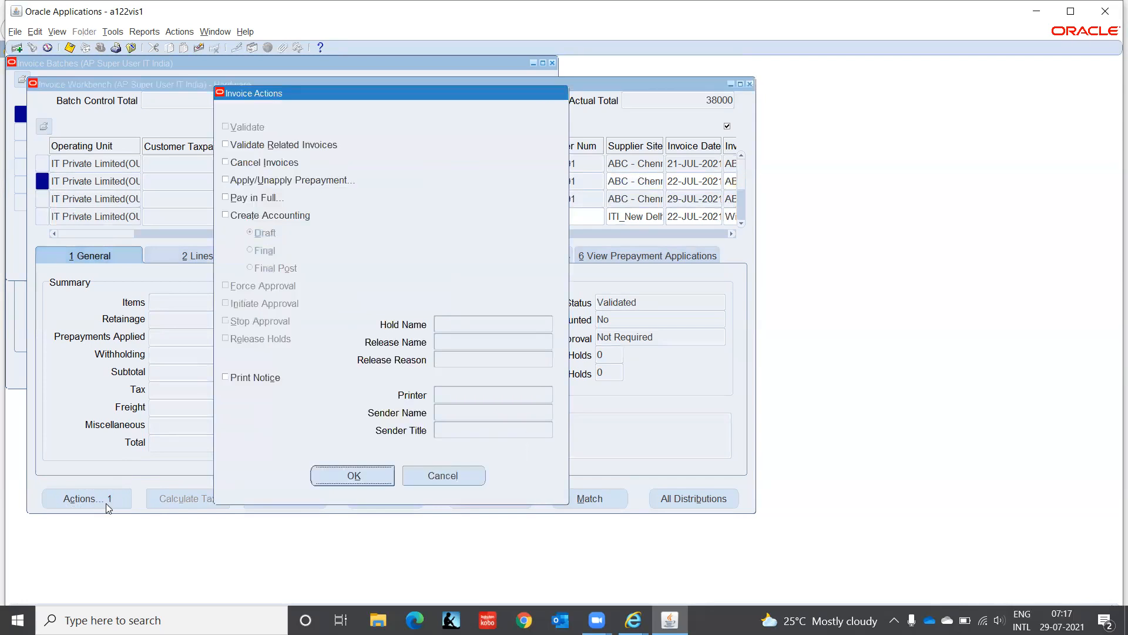
left_click(225, 180)
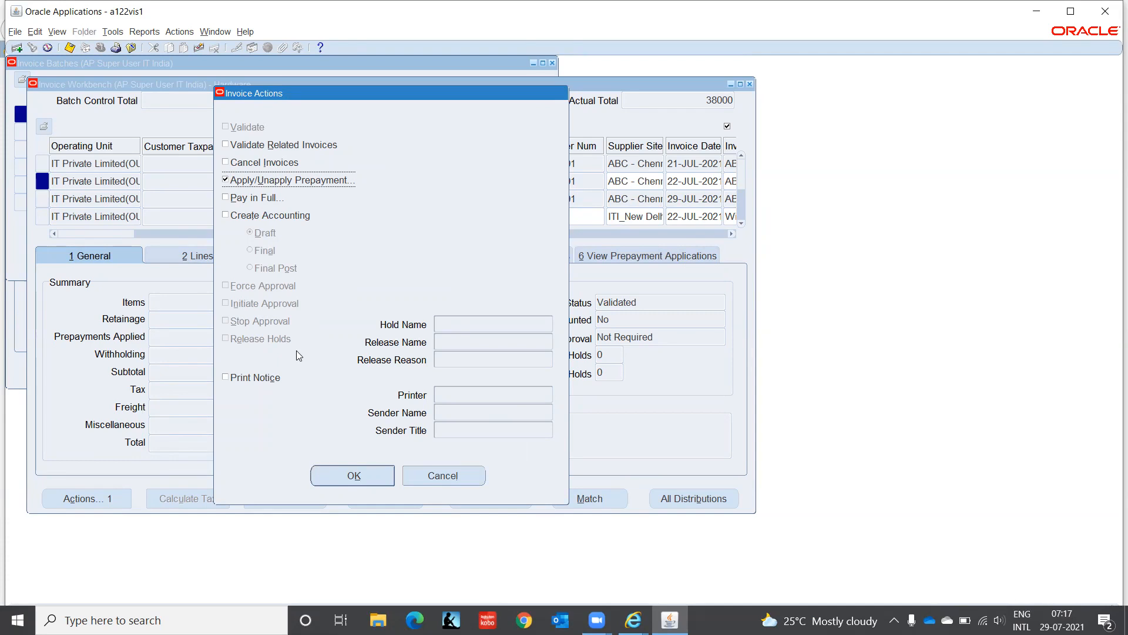
left_click(345, 475)
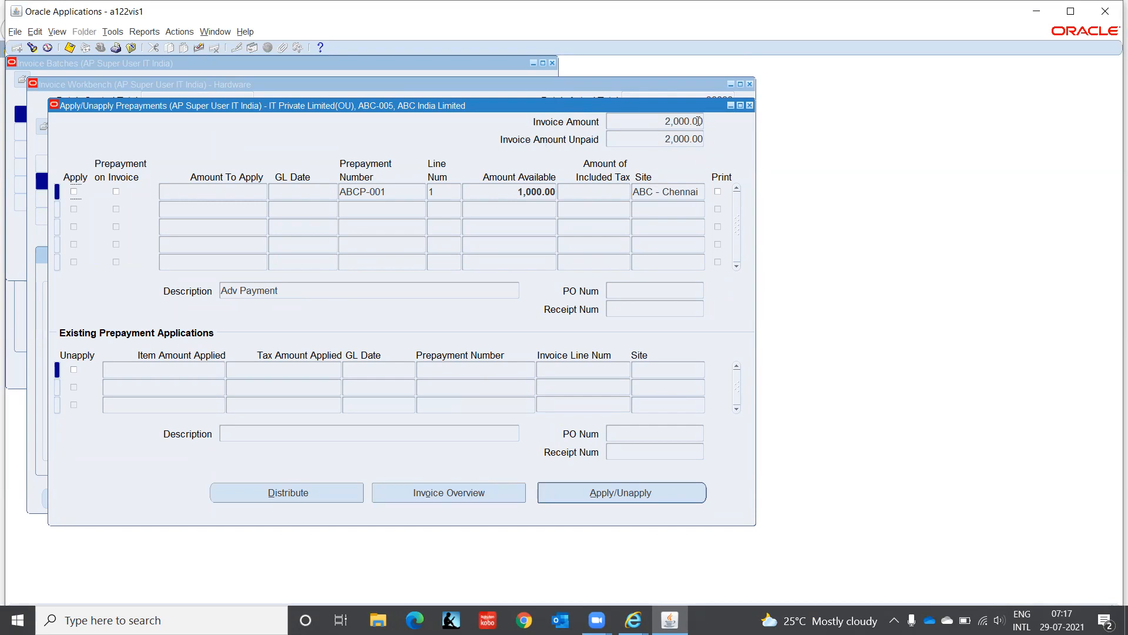
Step: Apply prepayment ABCP-001 to the invoice, correcting the GL date to 29-JUL-2021 after the error
left_click(74, 192)
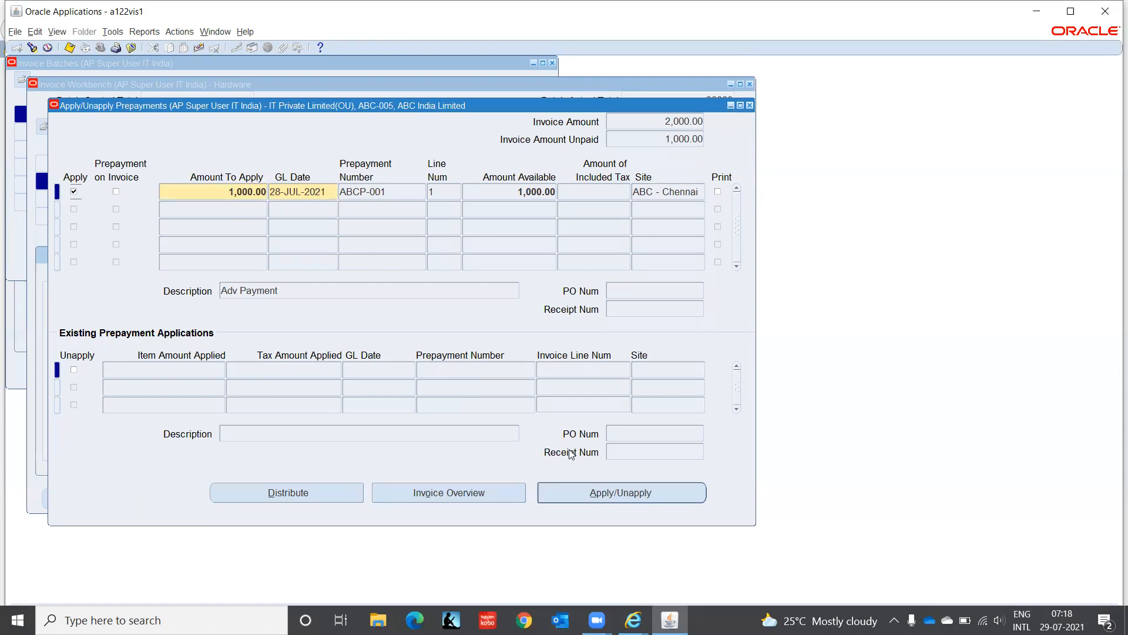
left_click(592, 494)
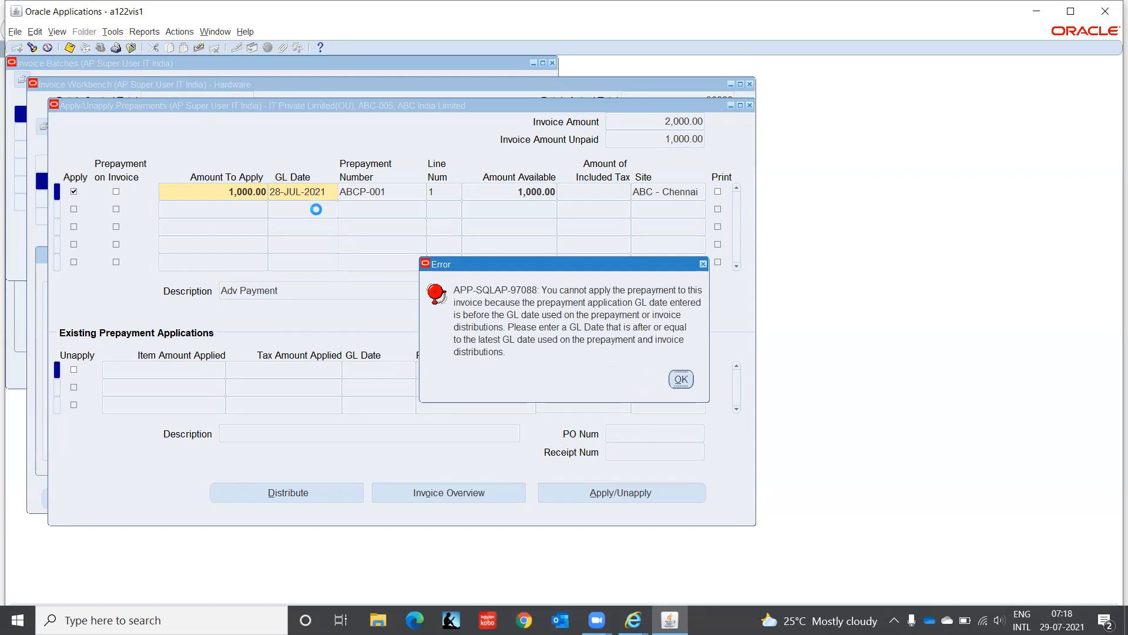
left_click(686, 378)
left_click(687, 379)
left_click(702, 264)
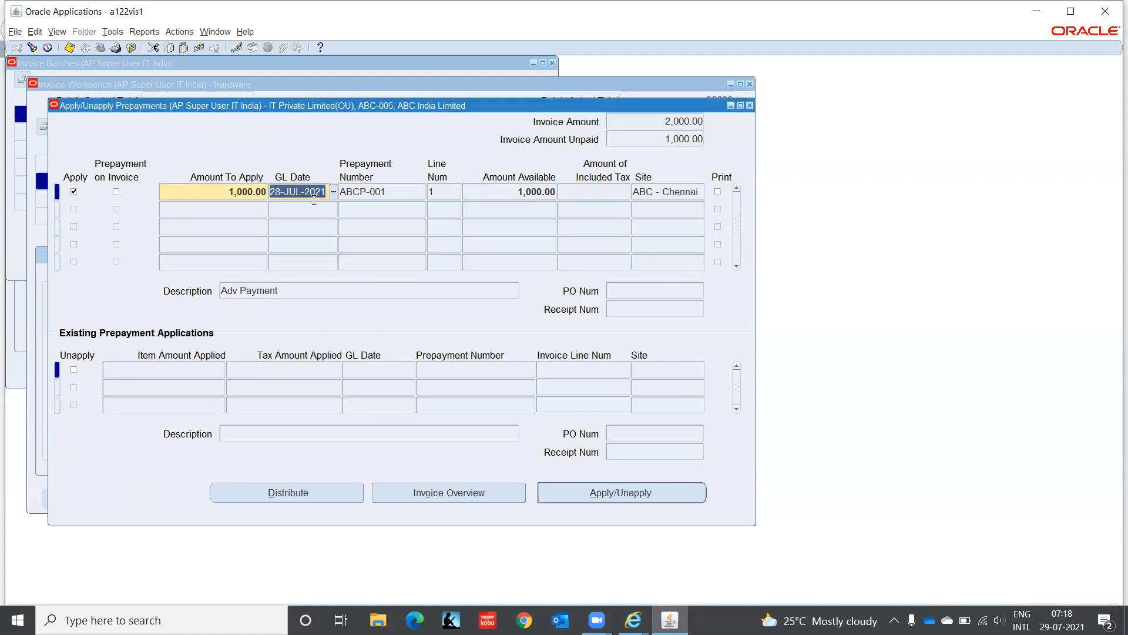
type("29JUL2021")
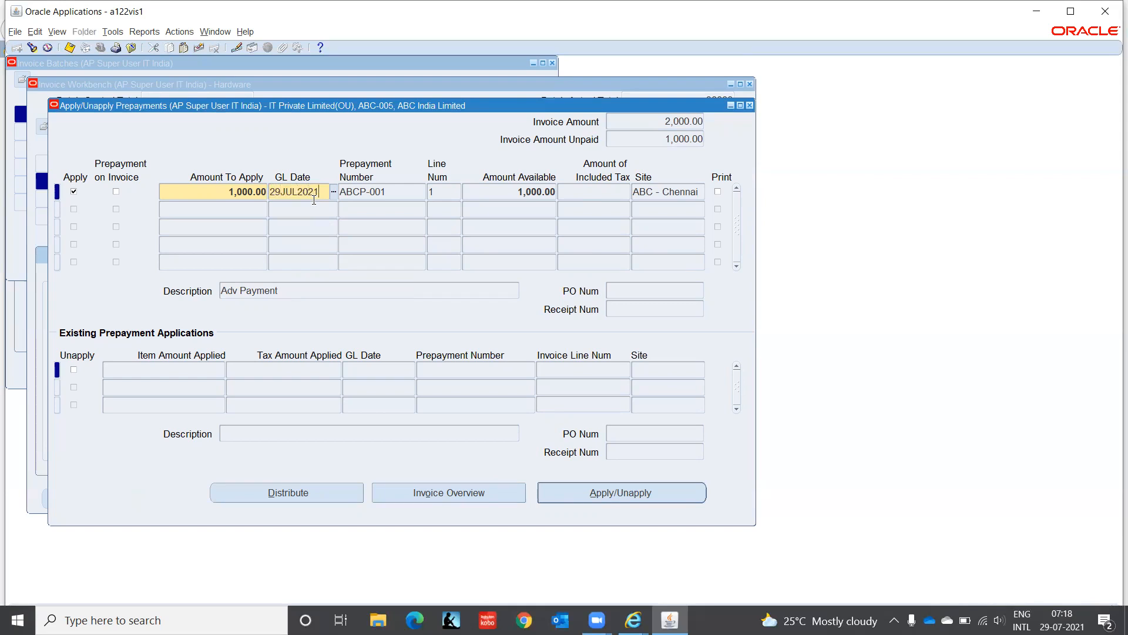
key("Tab")
left_click(636, 494)
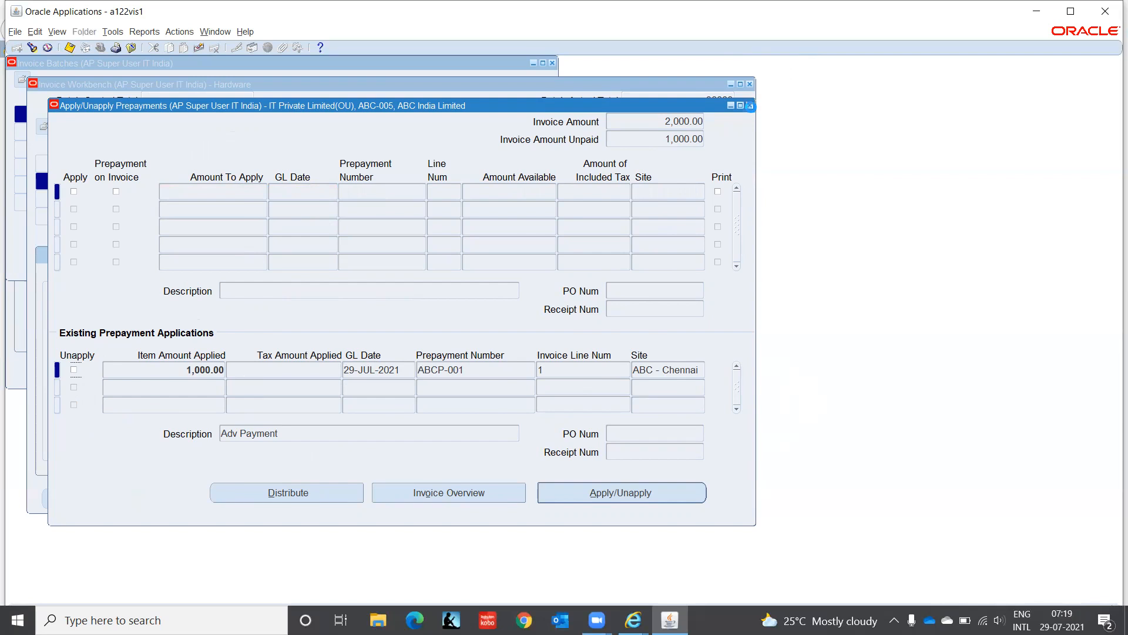
left_click(749, 106)
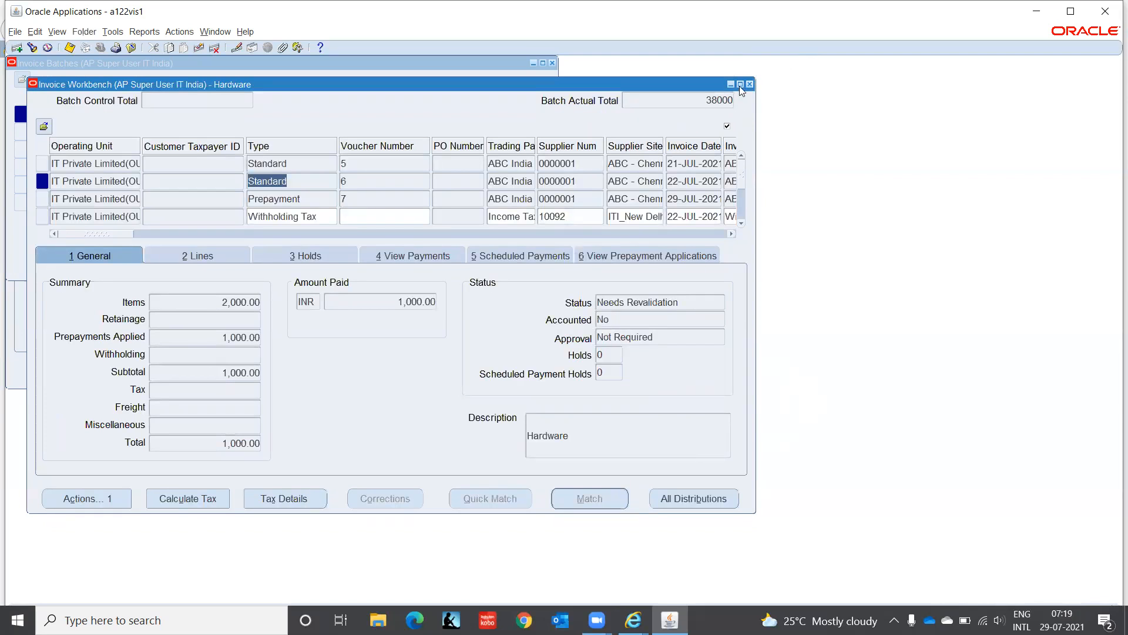
Step: Reopen the batch's invoices, validate Hardware invoice voucher 6, then select prepayment voucher 7
left_click(750, 85)
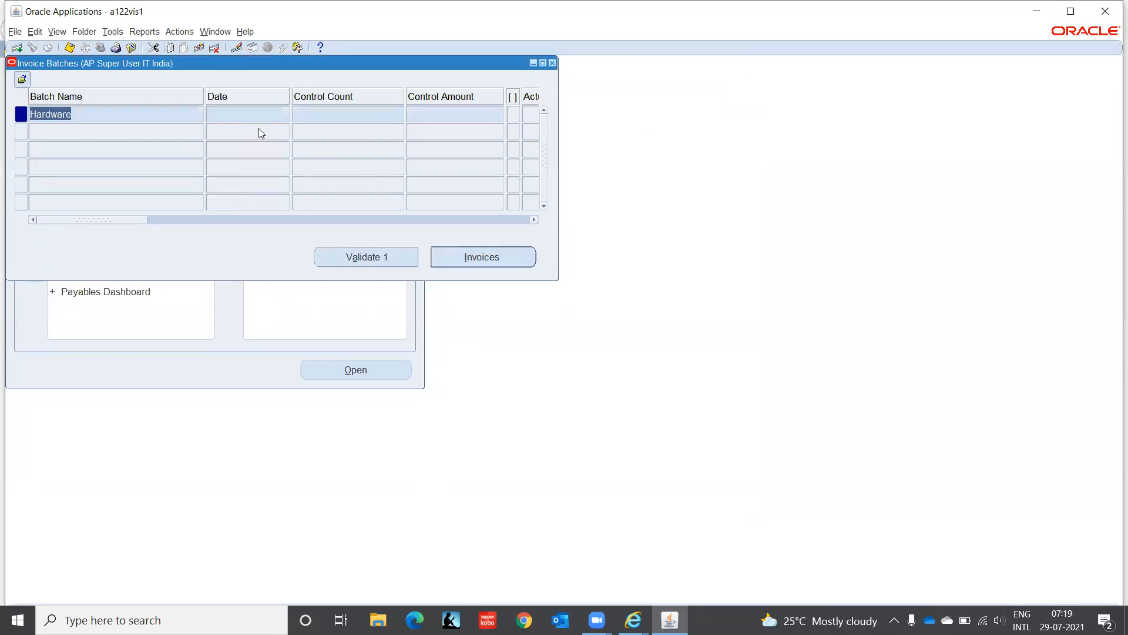
left_click(504, 255)
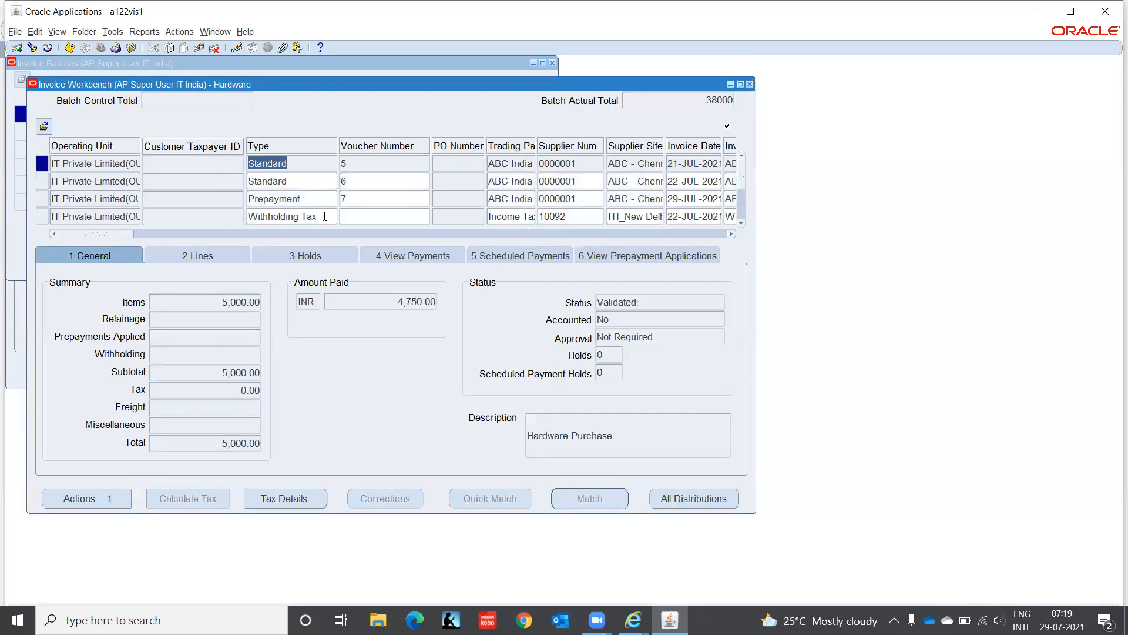
left_click(315, 182)
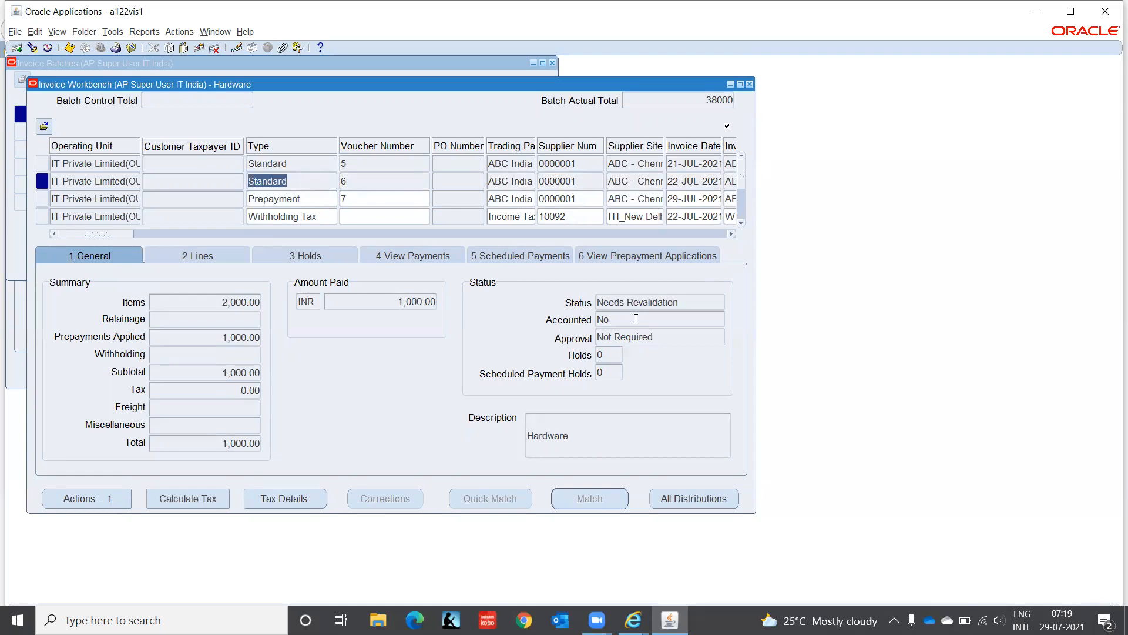
left_click(91, 502)
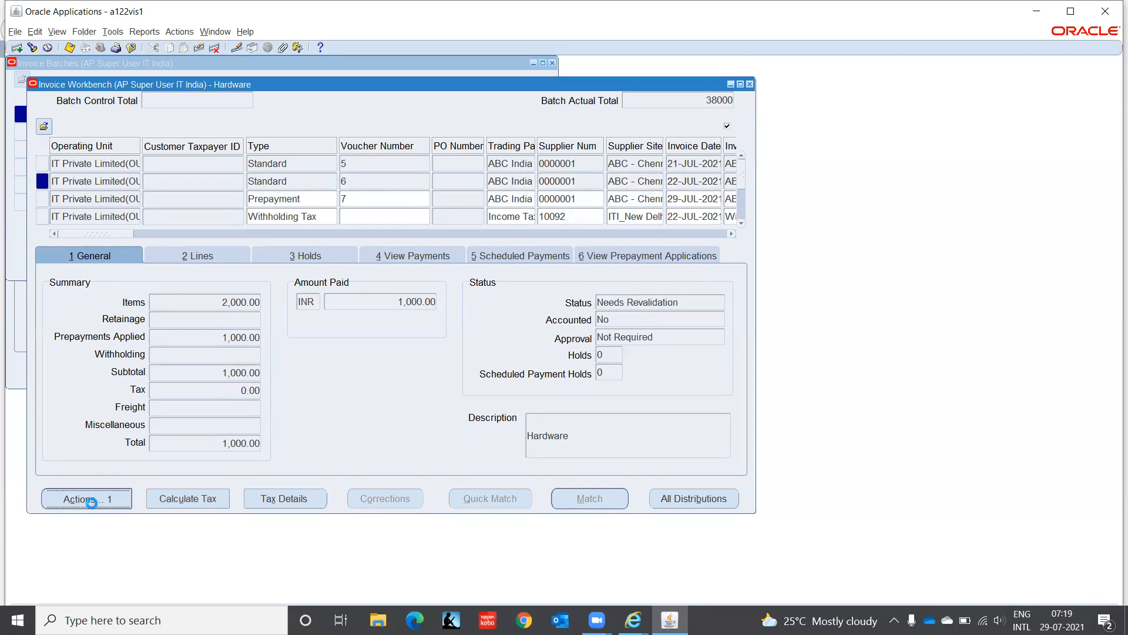
left_click(228, 127)
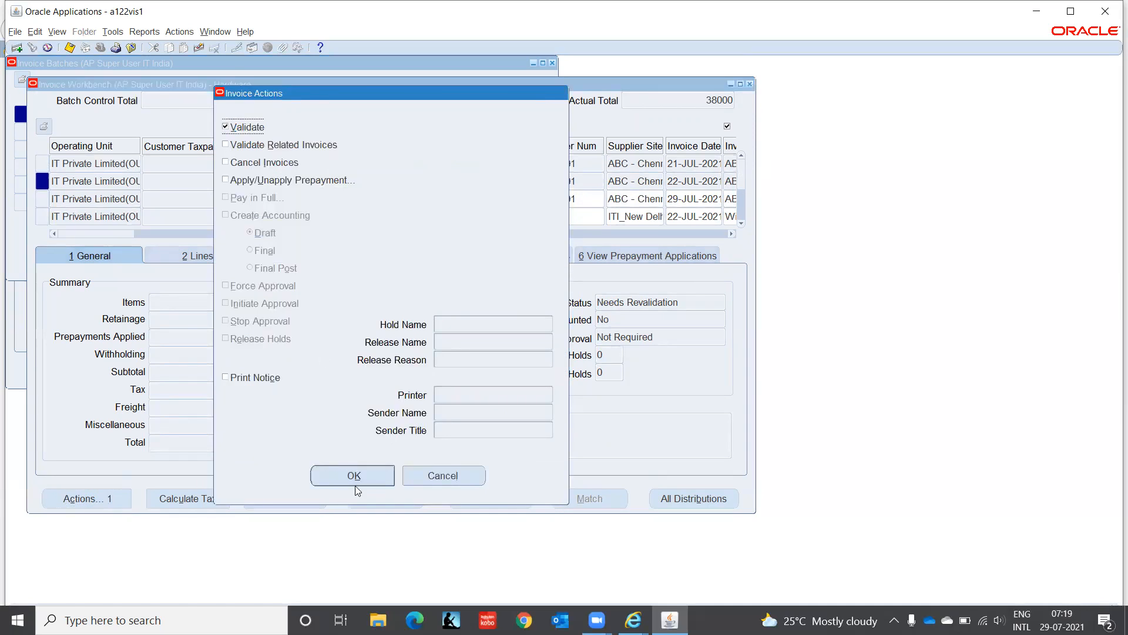
left_click(379, 477)
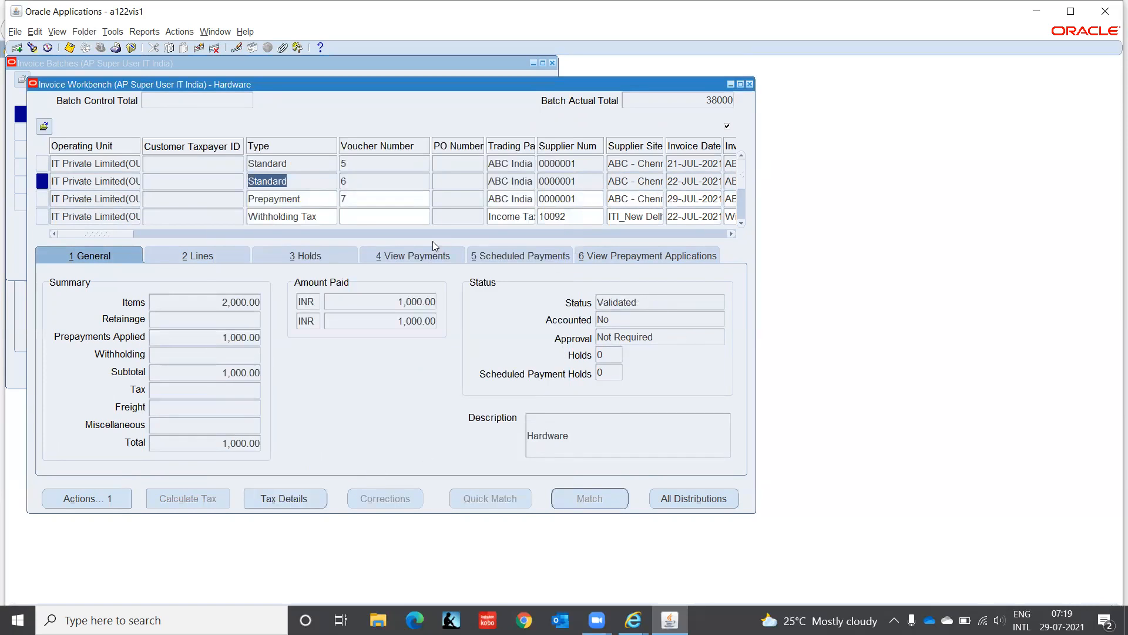
left_click(306, 196)
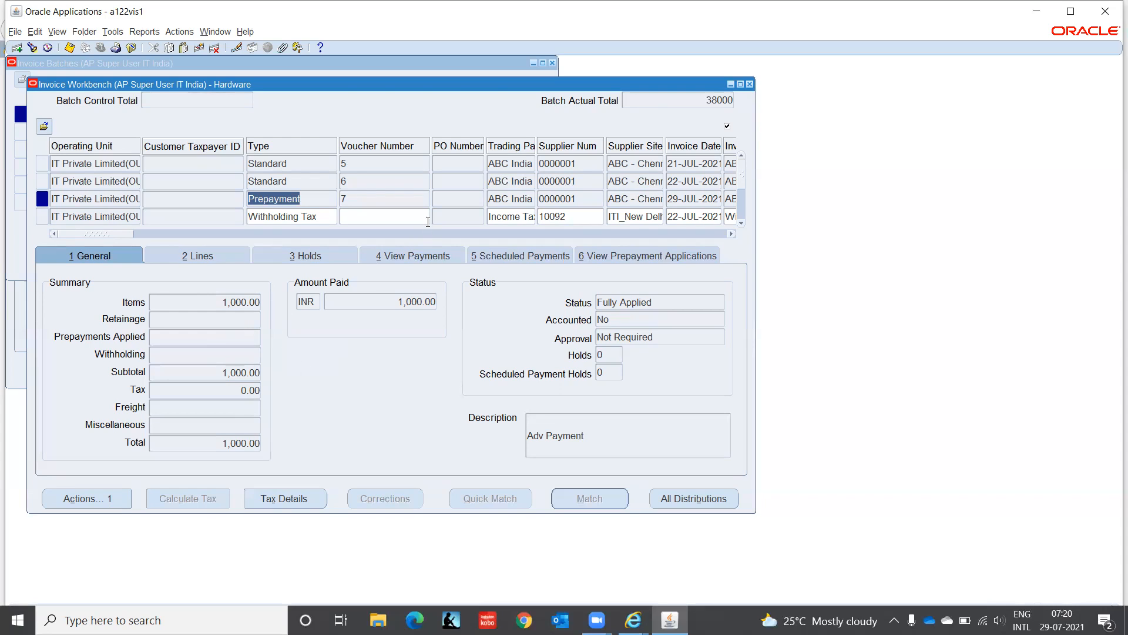
Step: Close the Invoice Workbench, leaving the Hardware batch dated 21-JUL-2021 in Invoice Batches
left_click(751, 84)
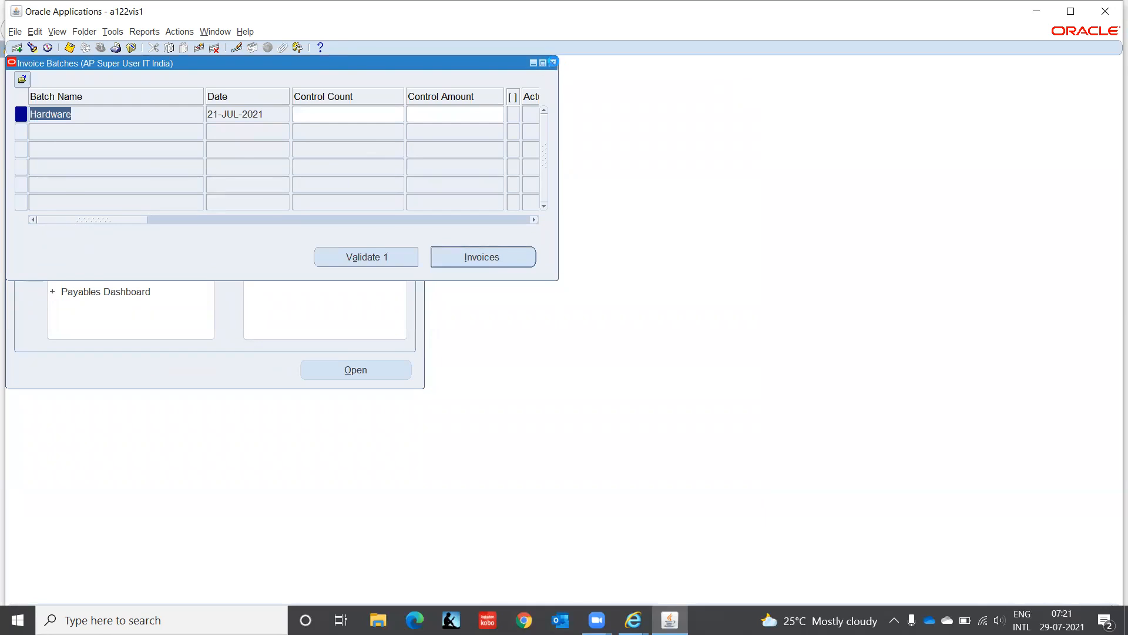
Step: Close Invoice Batches and browse the Suppliers functions in the Navigator
left_click(552, 62)
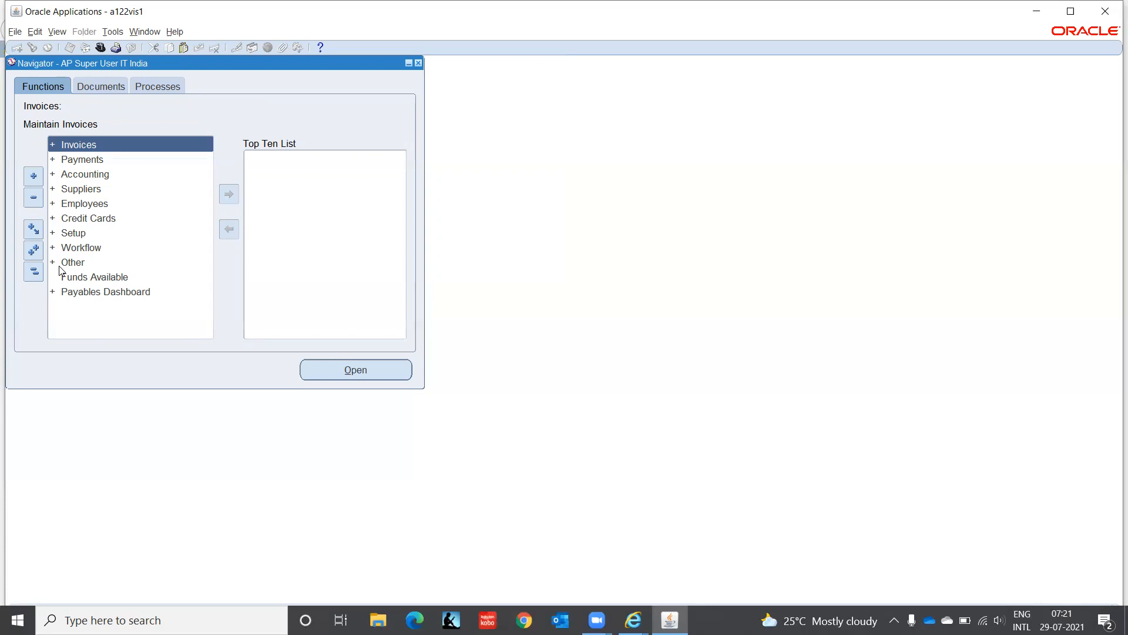
left_click(65, 189)
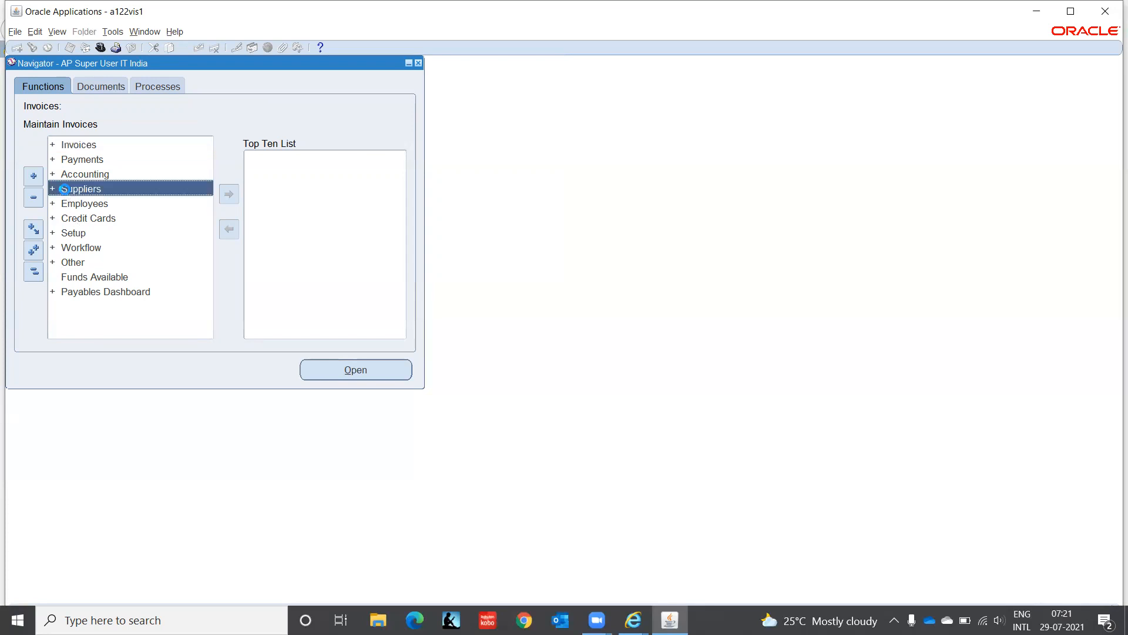
double_click(65, 188)
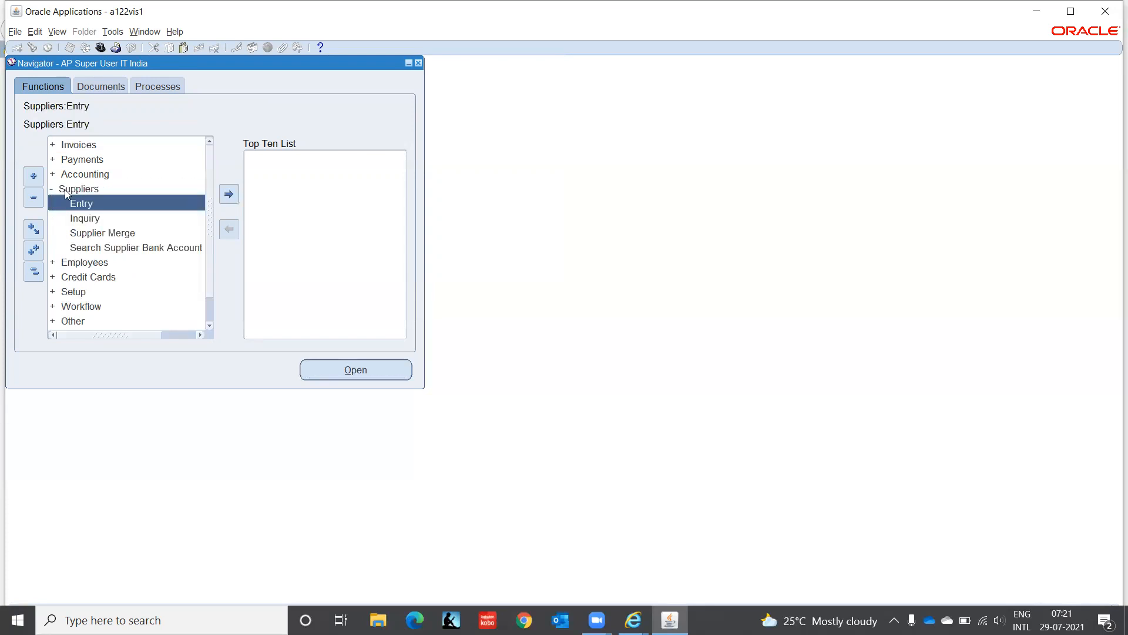
left_click(65, 189)
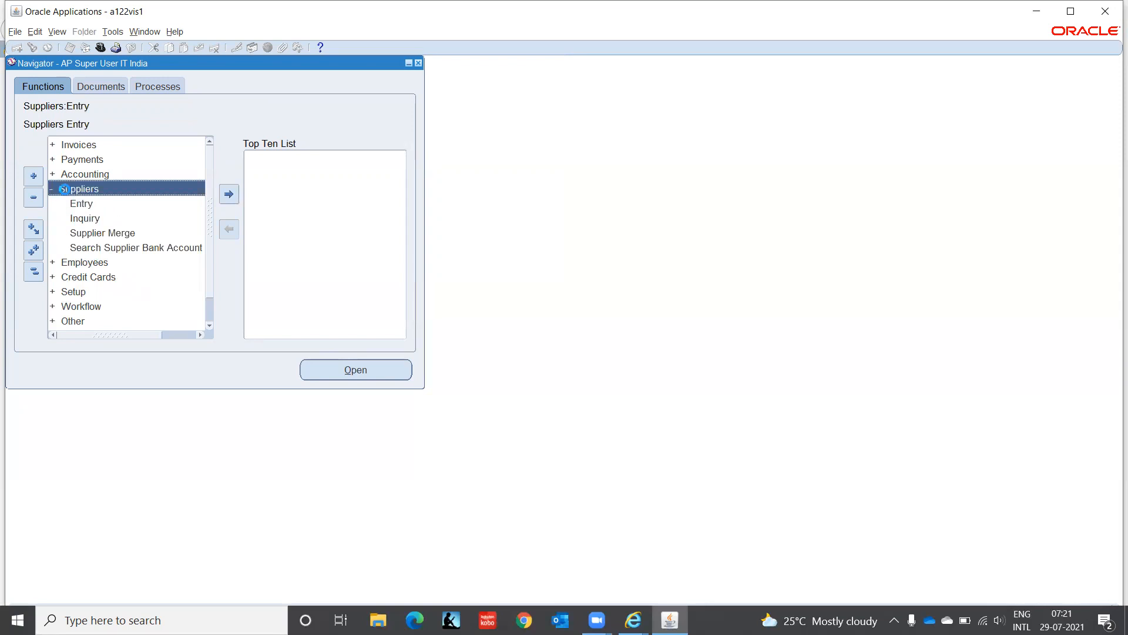
double_click(65, 188)
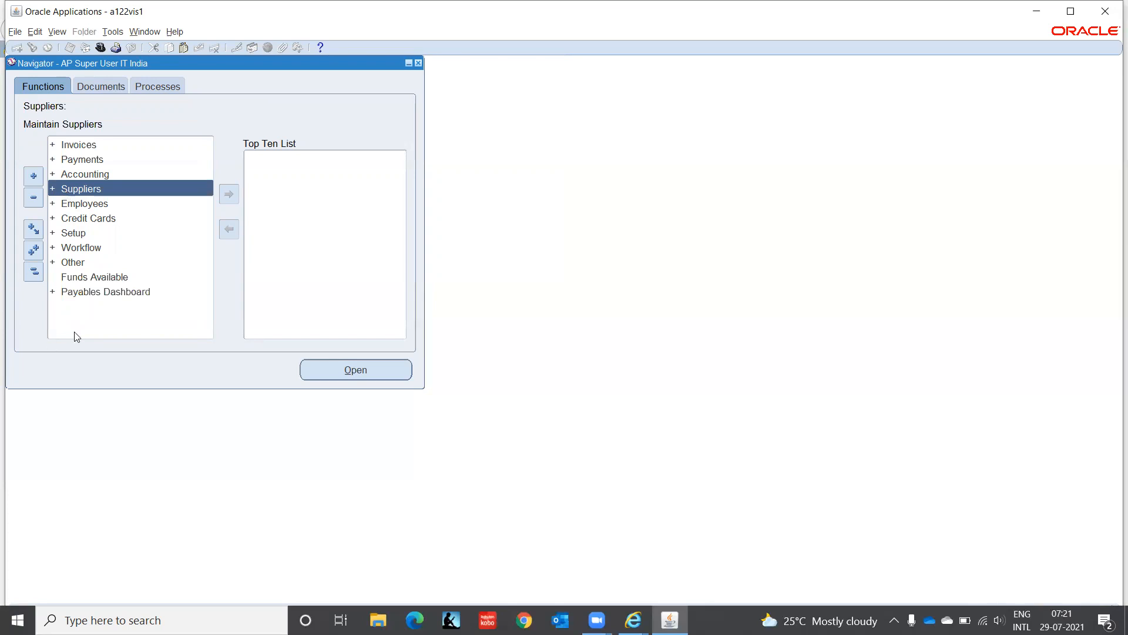
Step: Open the Expense Report Templates form from Setup > Invoice
left_click(69, 234)
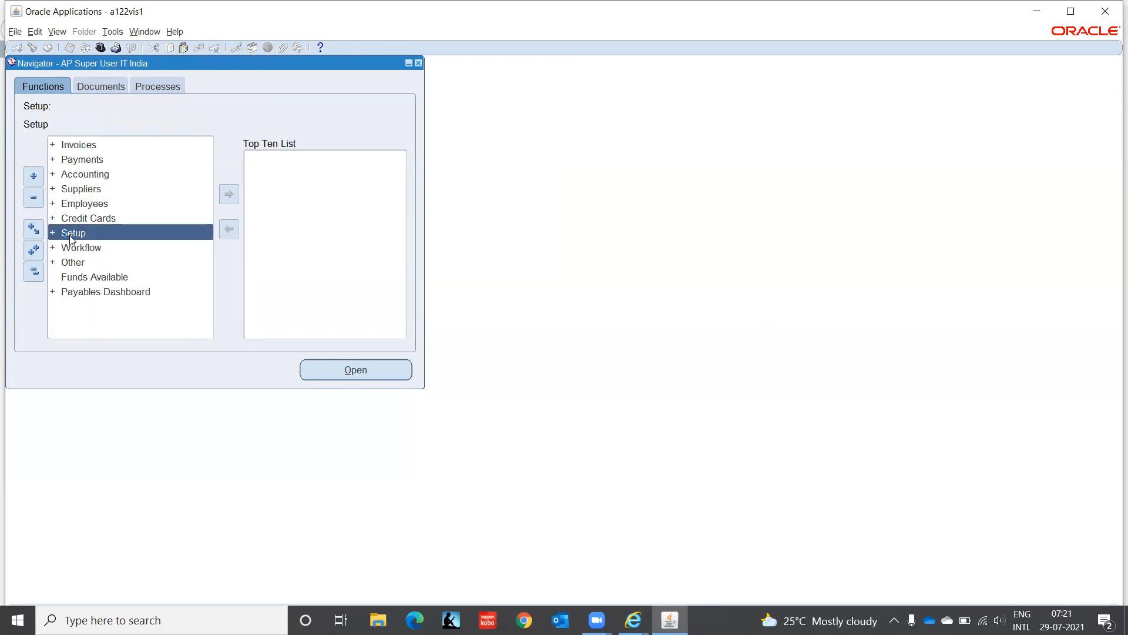
double_click(69, 235)
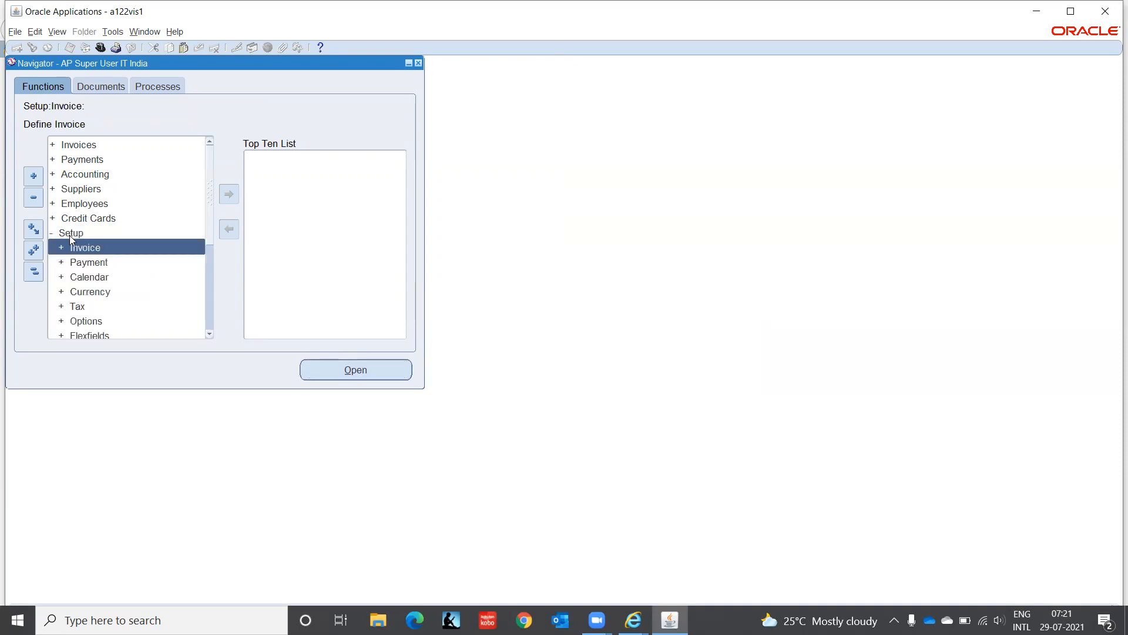
key("Return")
key("Down")
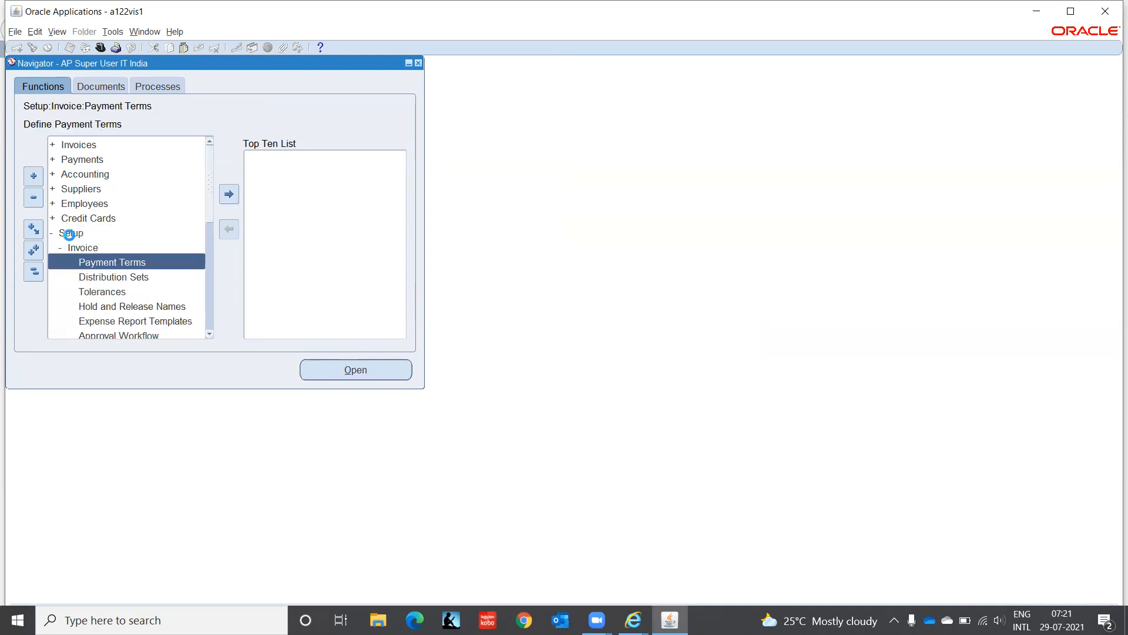
key("Down")
key("Down")
key("Down")
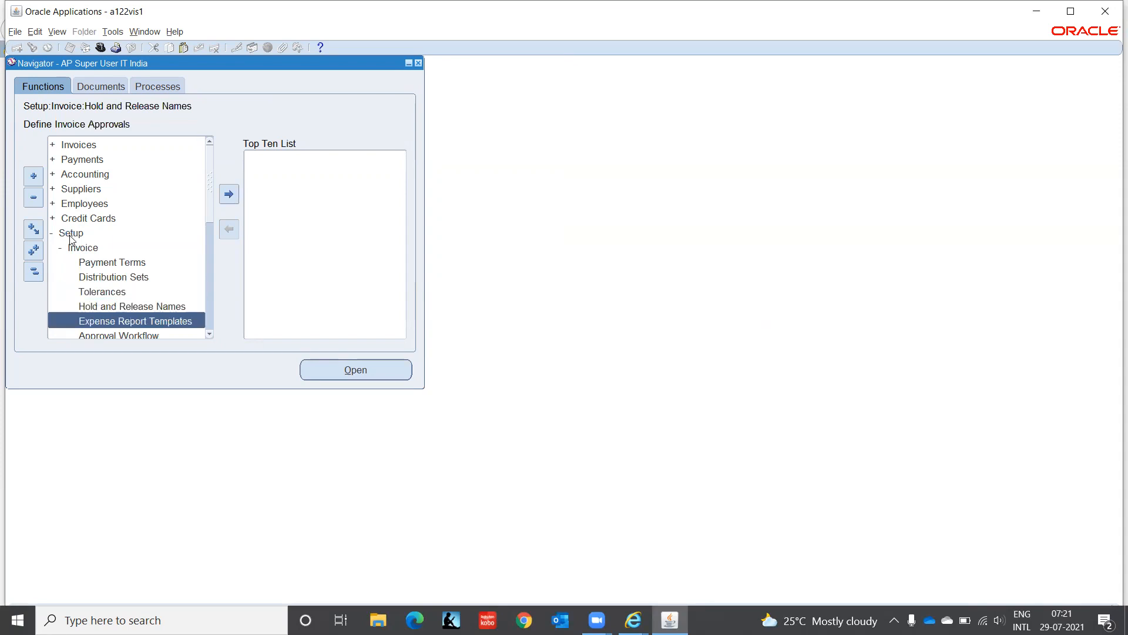
key("Return")
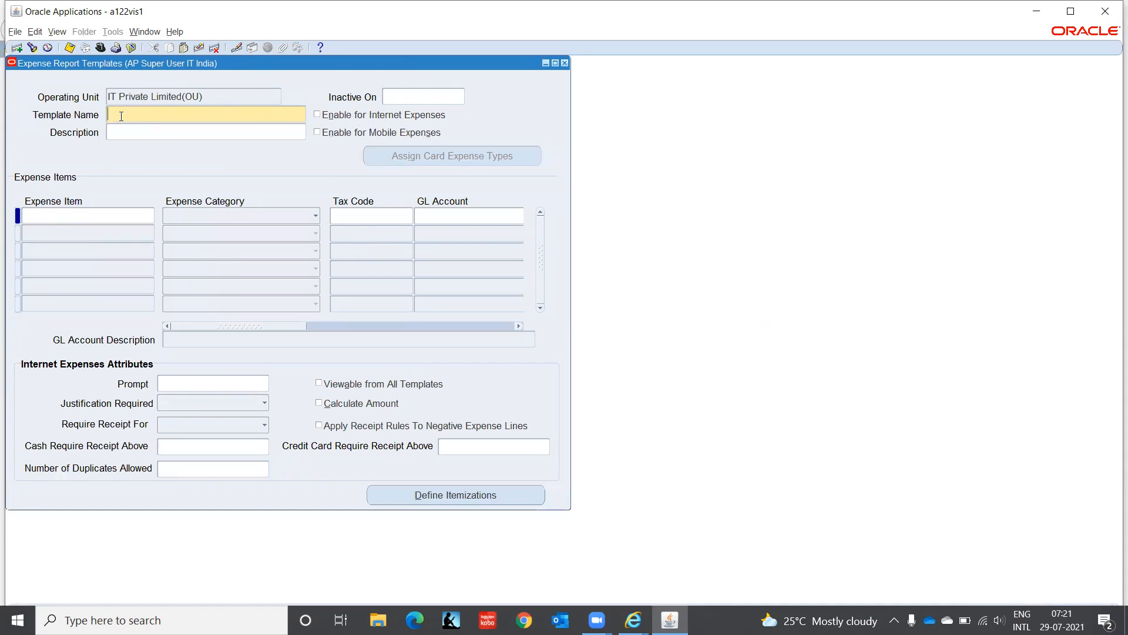
Step: Name the template 'IT India Employee Expense', enable Internet Expenses, and enter Car Expense as first item
type("IT ")
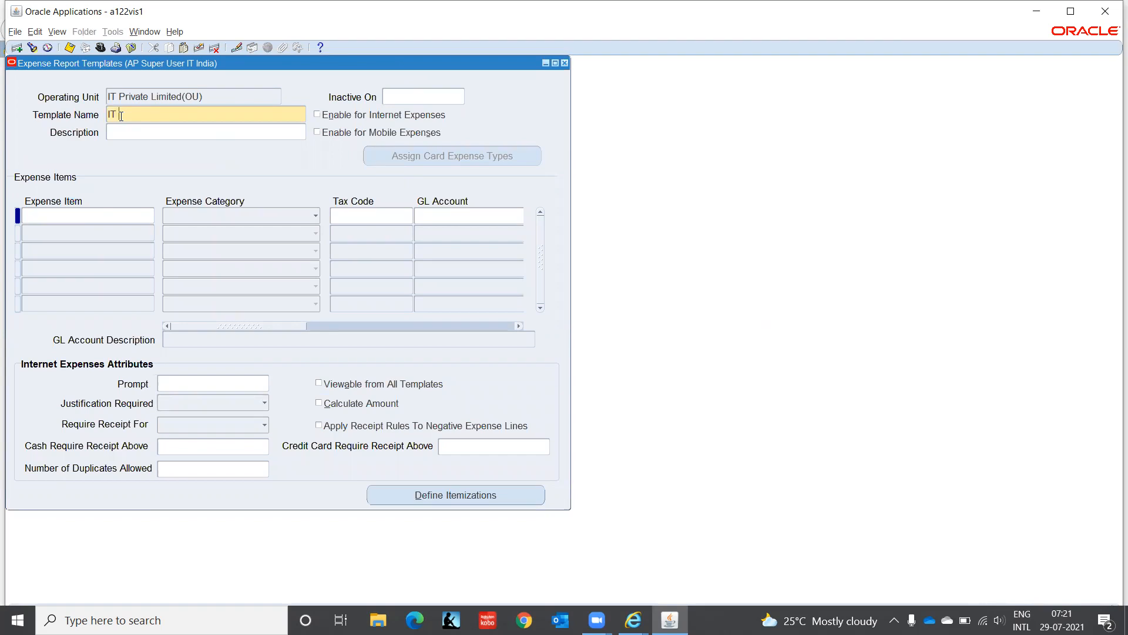
type("India Employee Expense")
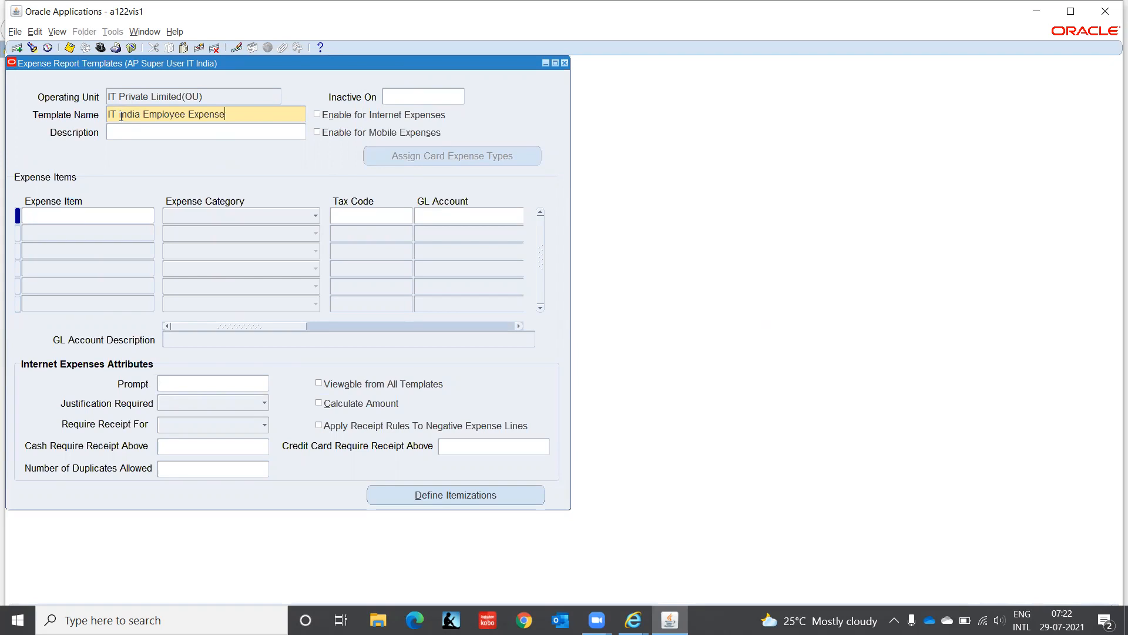
key("Tab")
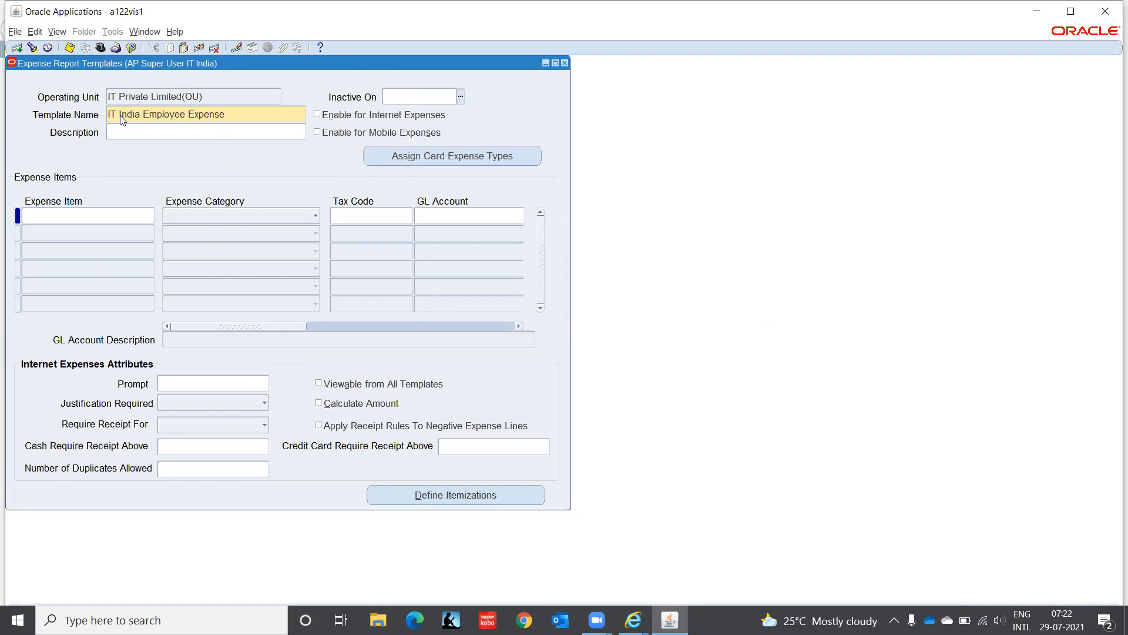
key("Tab")
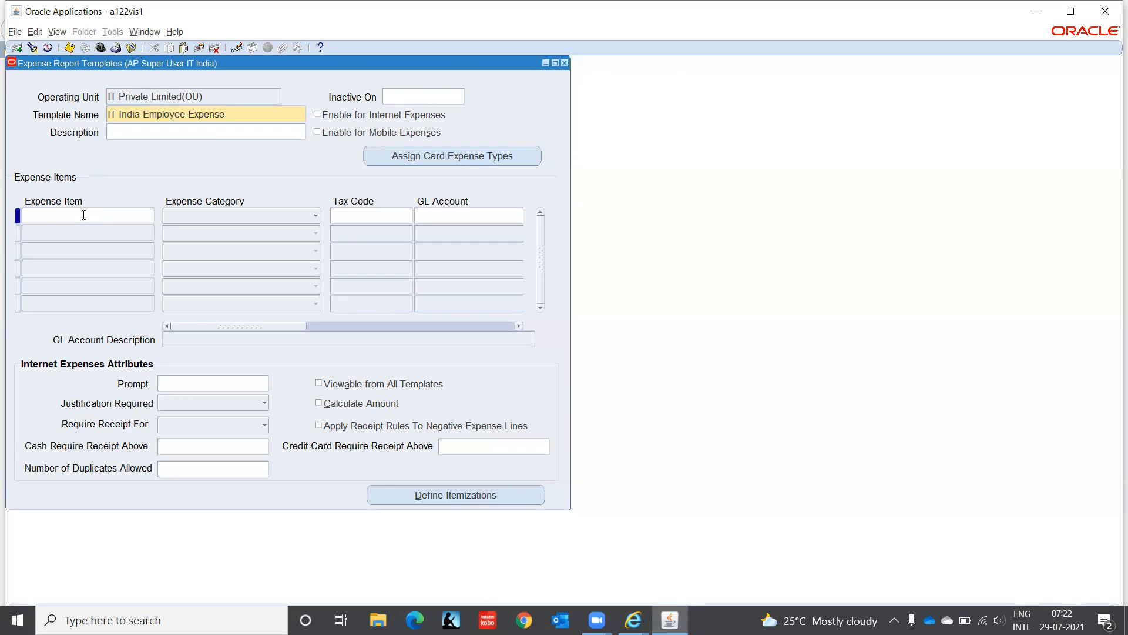
left_click(318, 115)
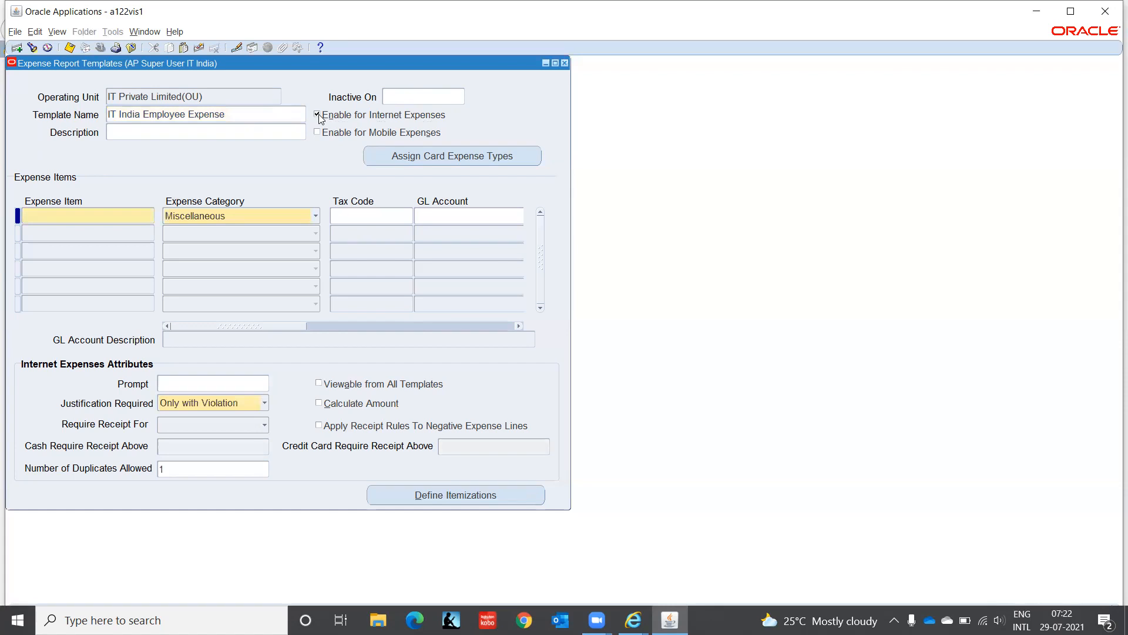
left_click(86, 212)
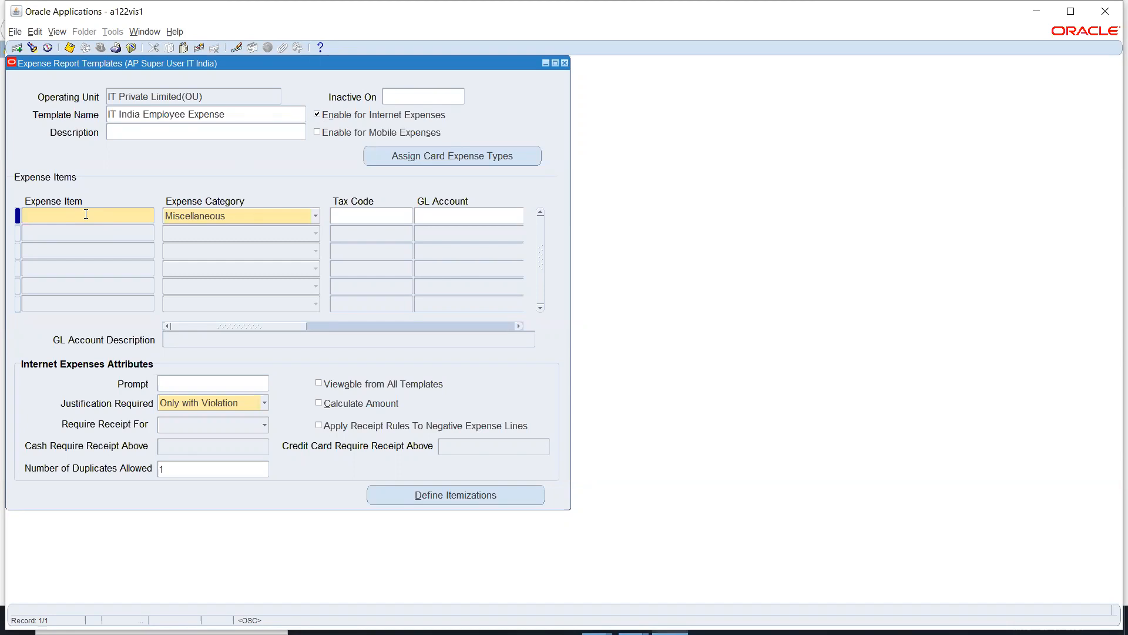
type("Car Expensesnse")
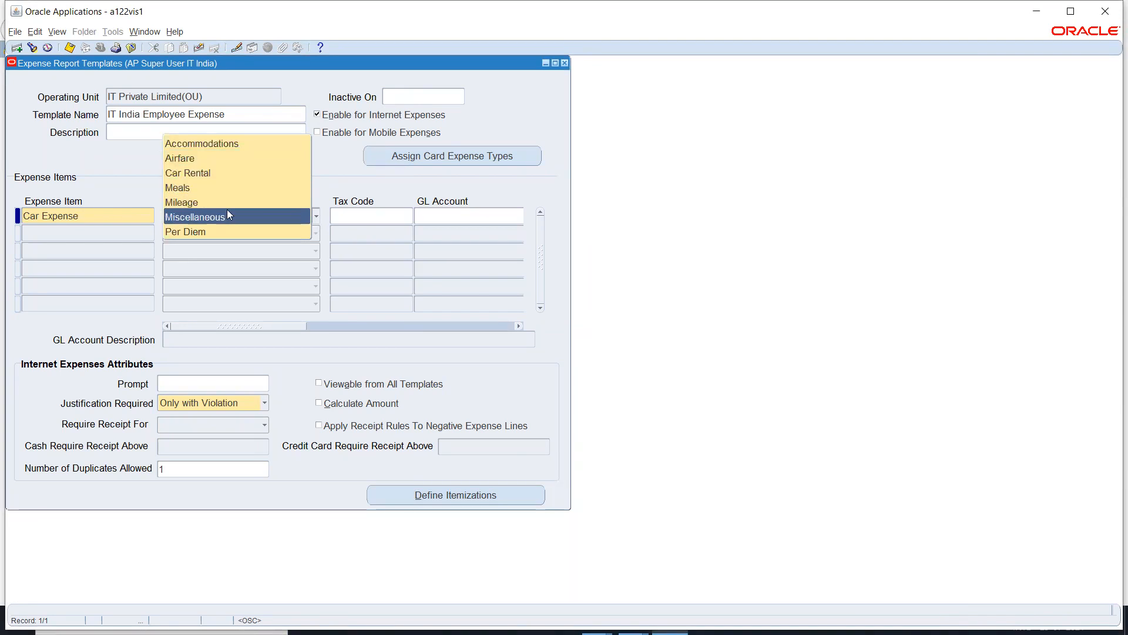
Step: Set the item's category to Car Rental and enter account segments C1, CHN and HR
left_click(218, 170)
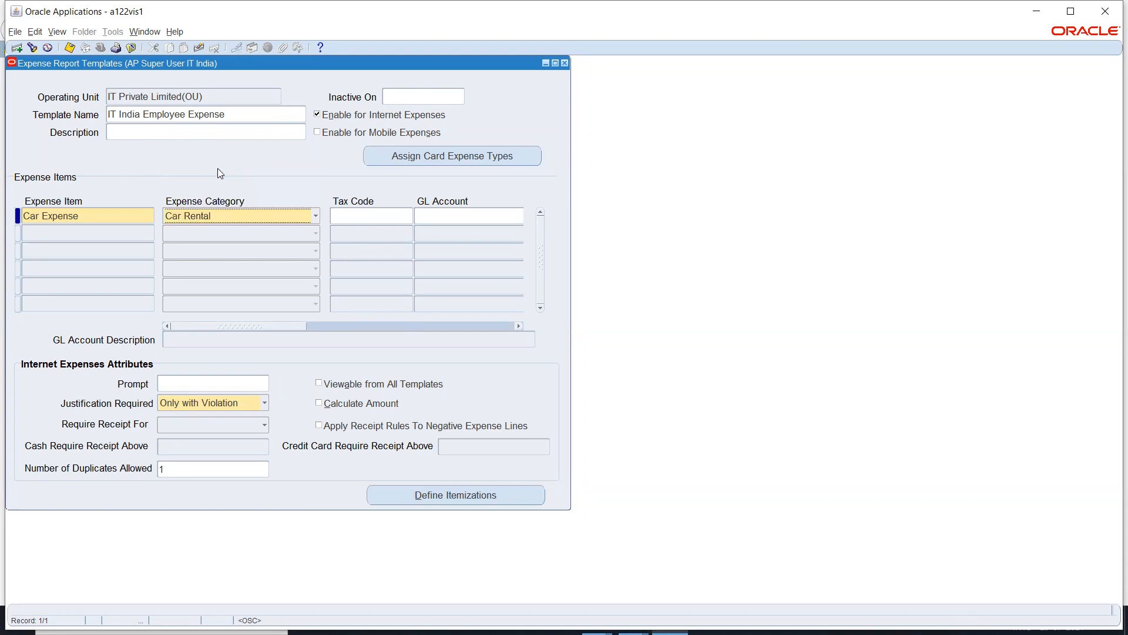
left_click(449, 221)
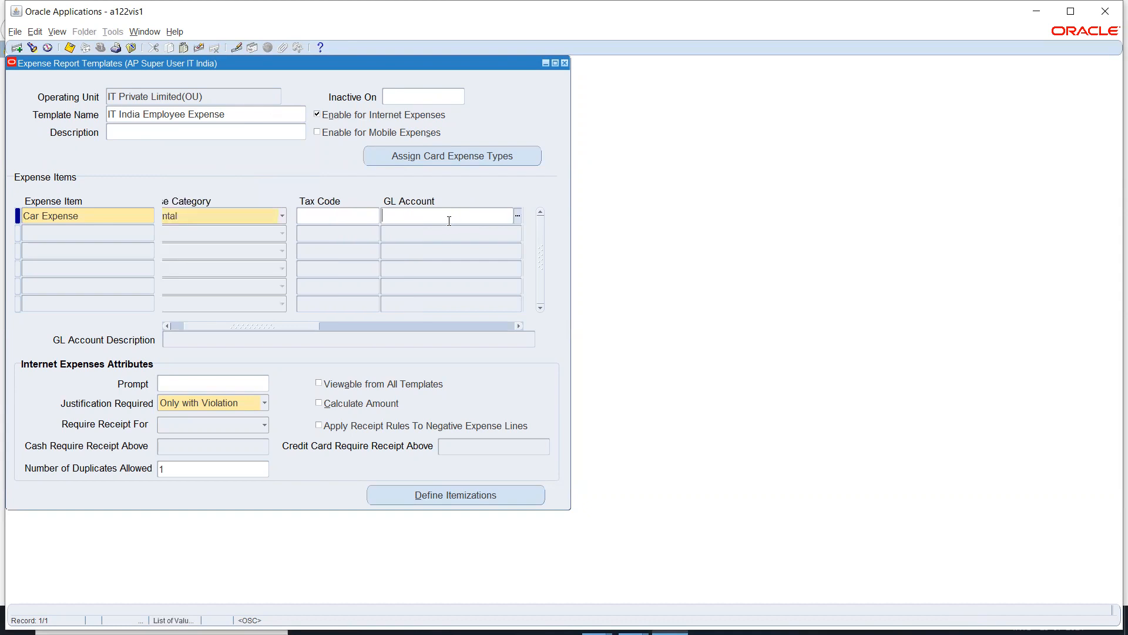
left_click(517, 216)
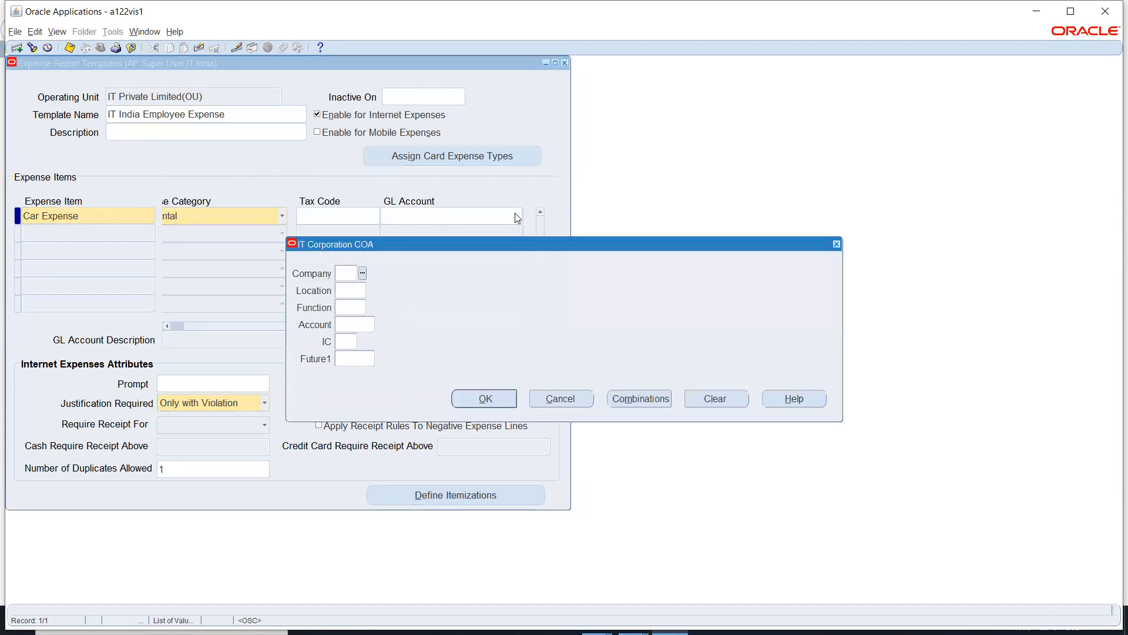
type("C1")
key("Tab")
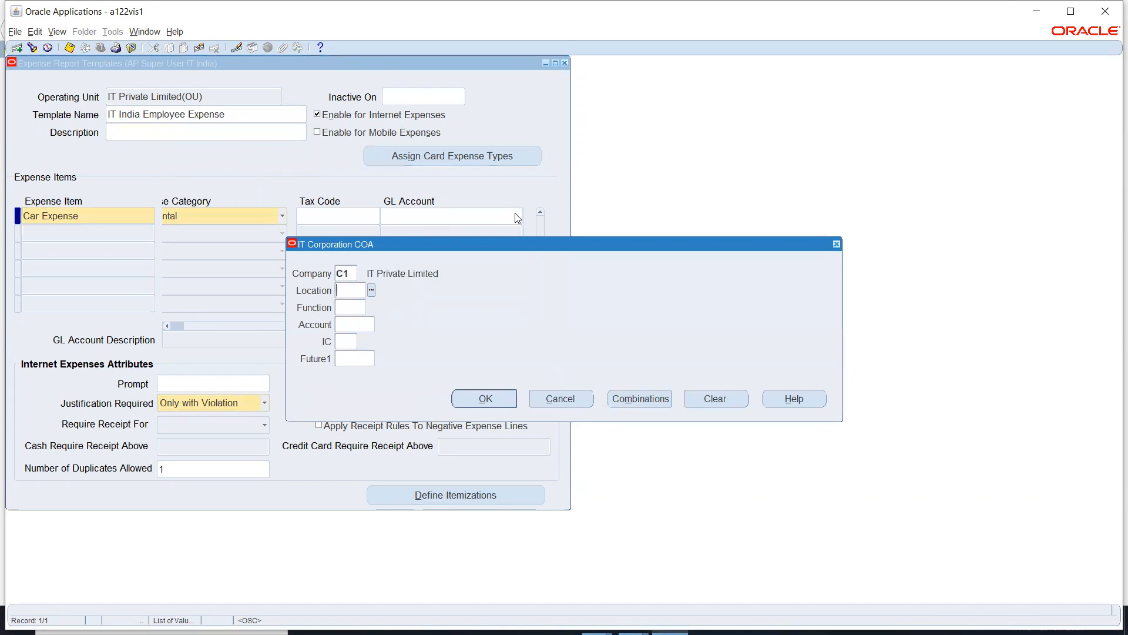
type("CHN")
key("Tab")
type("hr")
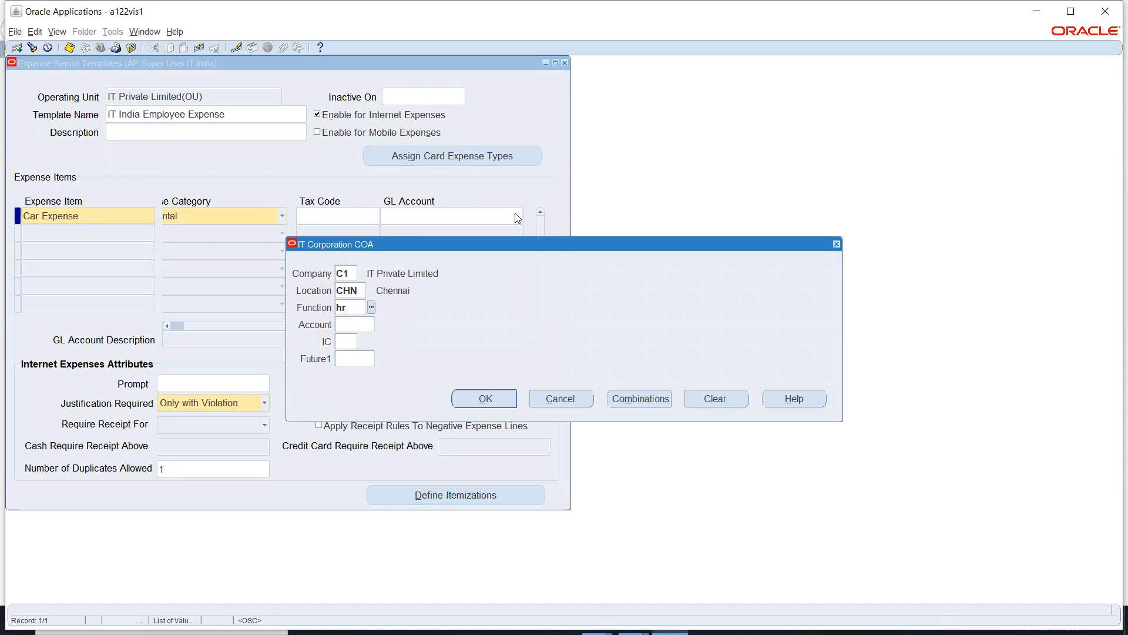
key("Tab")
Step: Pick account 5800 Salaries with IC 00 and Future1 0000, completing C1.CHN.HR.5800.00.0000
key("ctrl+l")
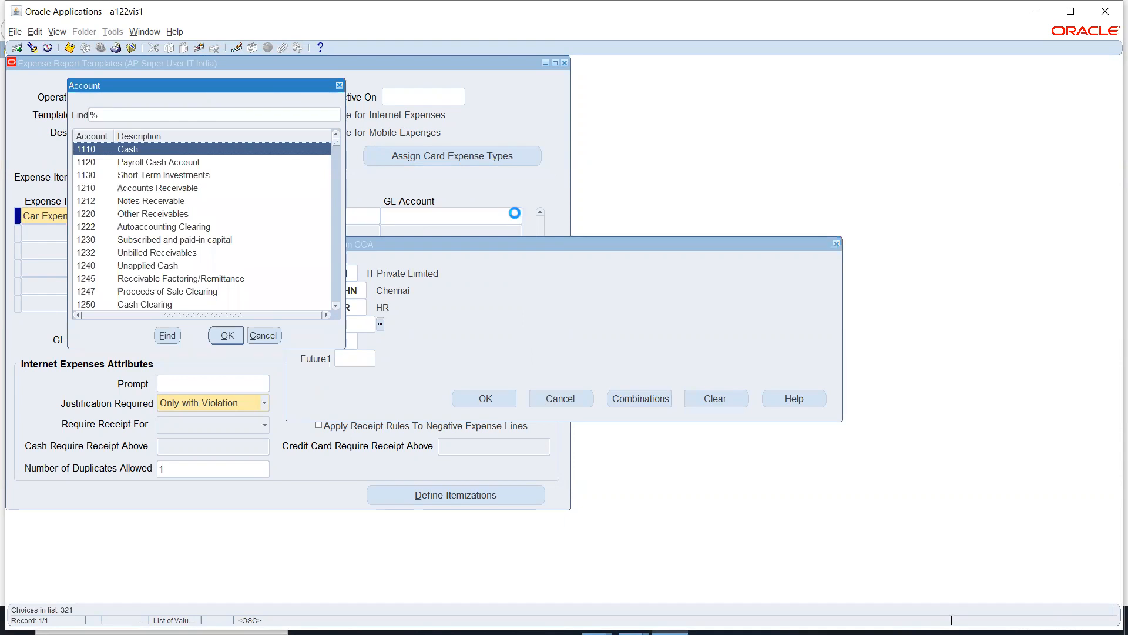
type("5")
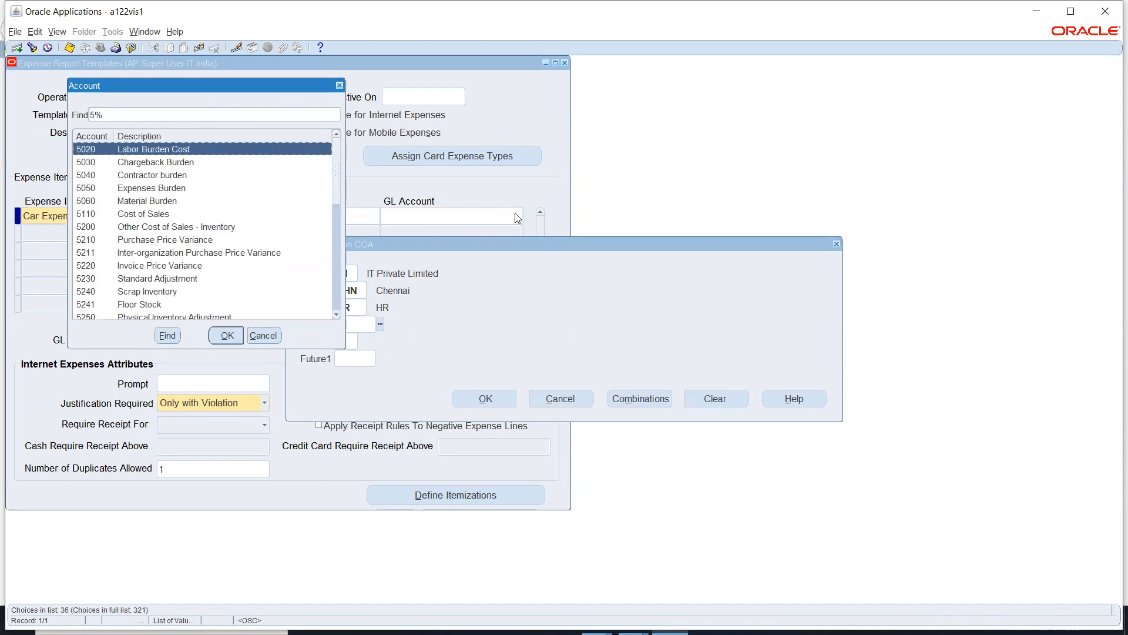
key("Down")
key("Down")
key("Down")
key("Down")
key("Down")
key("Down")
key("Down")
key("Down")
key("Down")
key("Down")
key("Down")
key("Down")
key("Down")
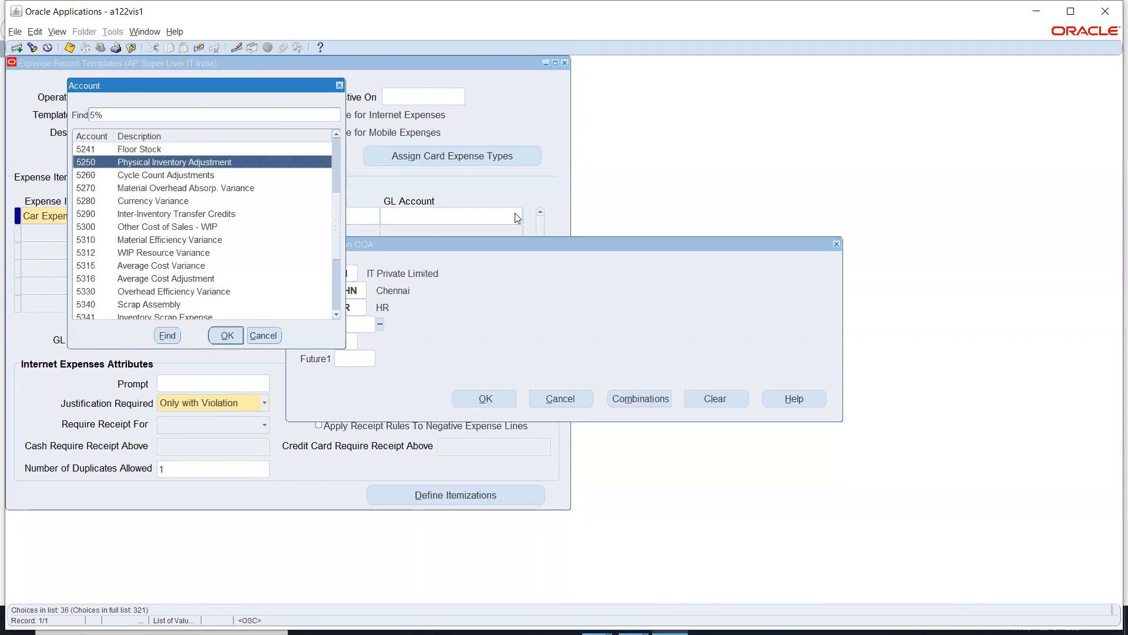
key("Down")
key("Down")
key("Down")
key("Down")
key("Down")
key("Down")
key("Down")
key("Down")
key("Down")
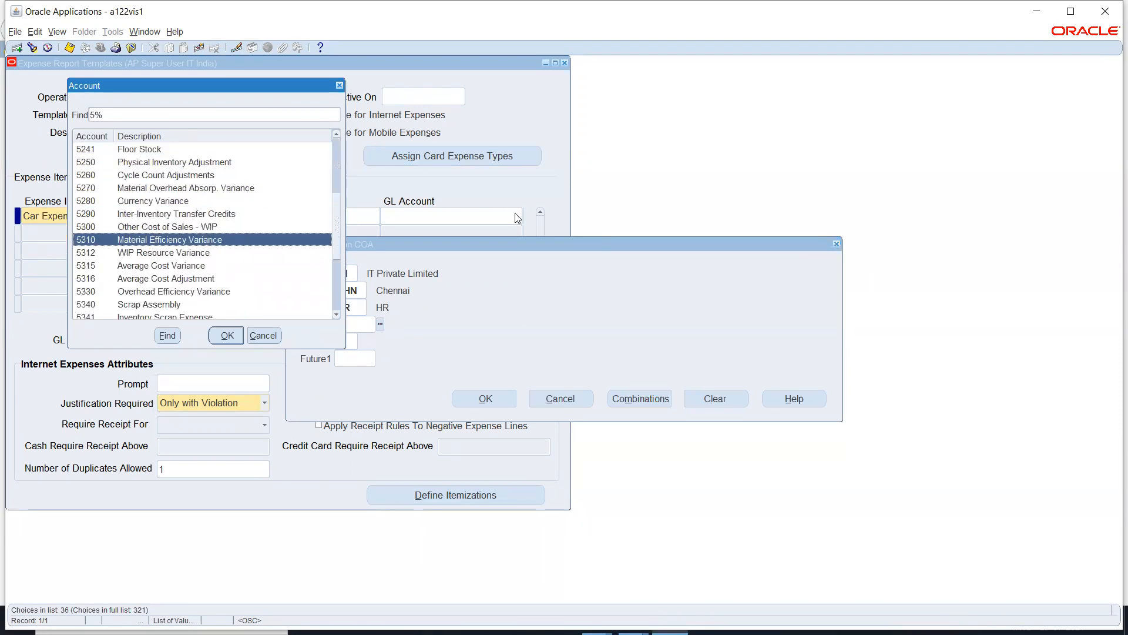
key("Down")
key("Down")
key("Down")
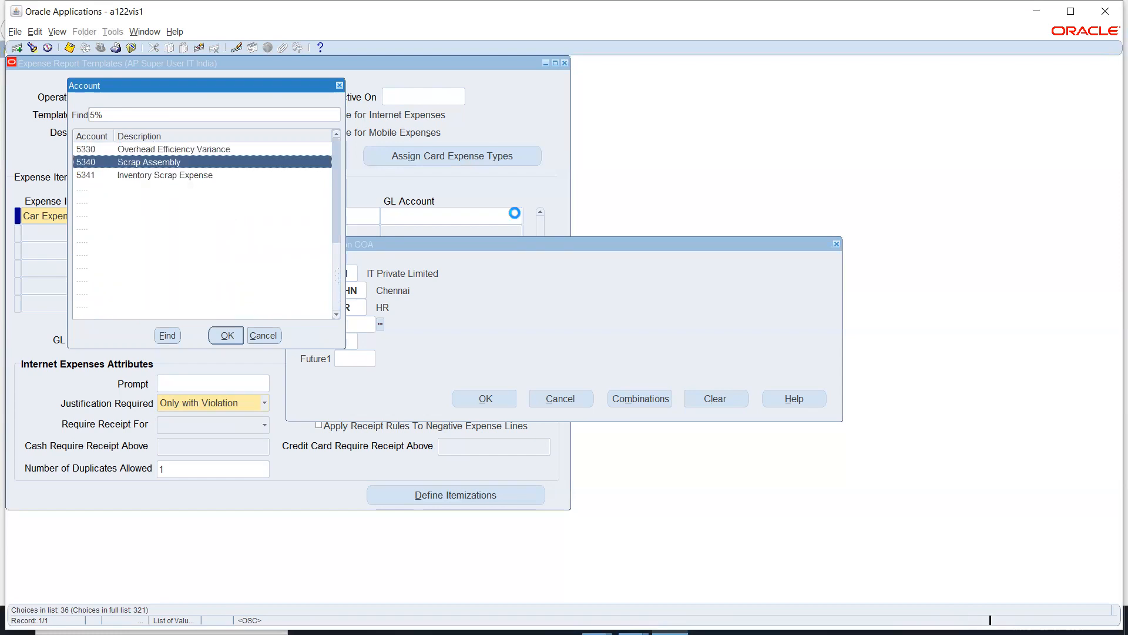
key("Down")
key("Down")
key("Down")
key("Down")
key("Down")
key("Down")
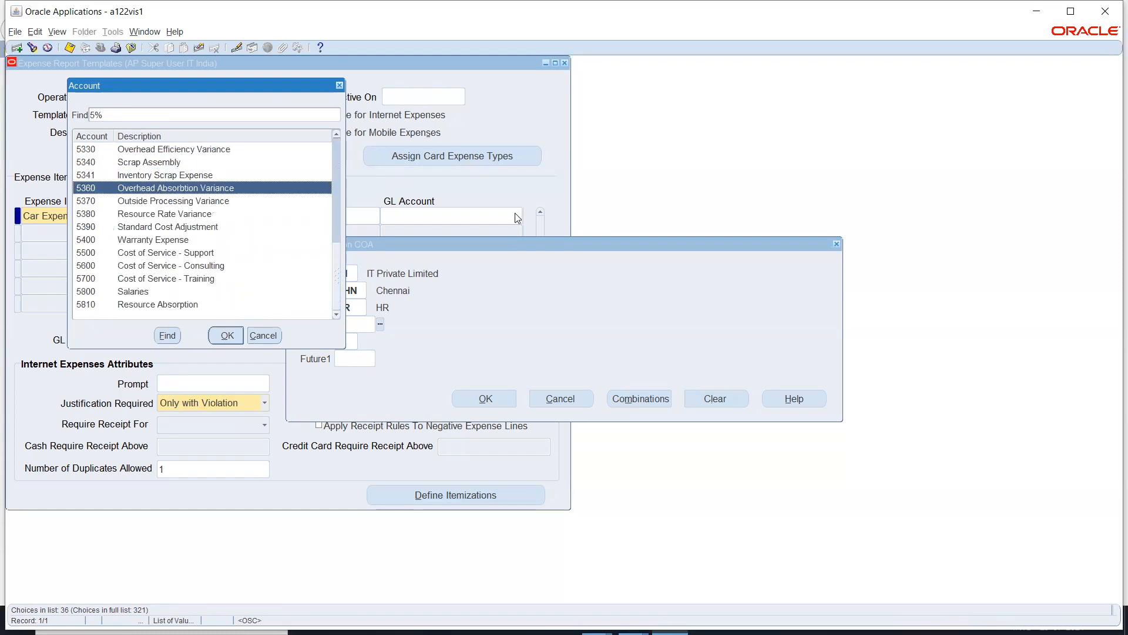
key("Down")
key("Down")
key("Down")
key("Down")
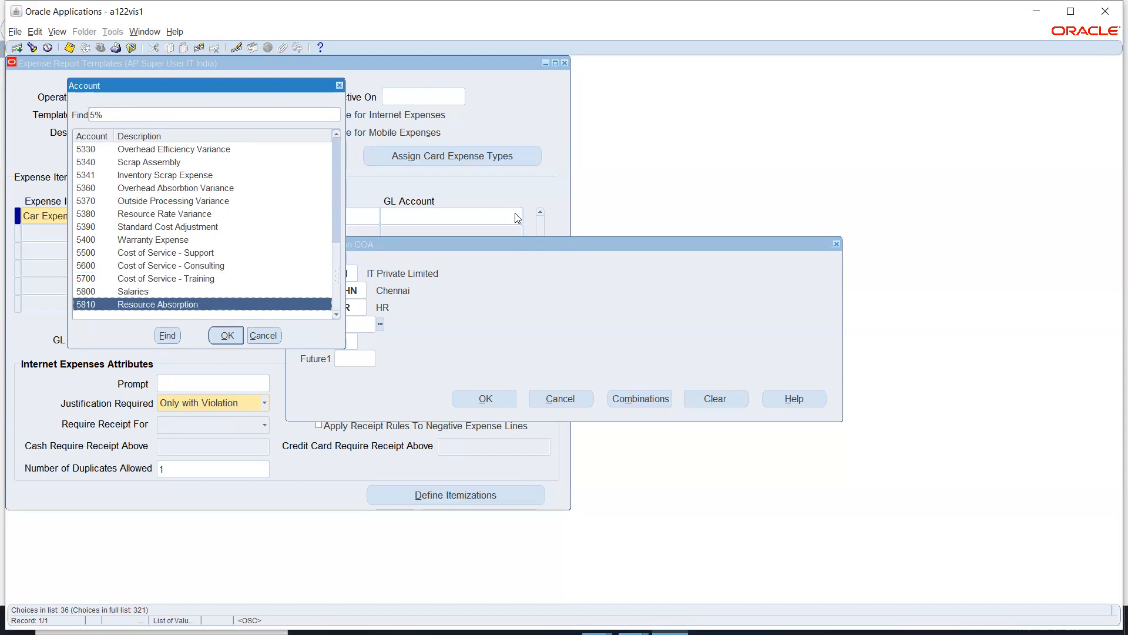
key("Up")
key("Up")
key("Up")
key("Up")
key("Up")
key("Up")
key("Up")
key("Up")
key("Up")
key("Up")
key("Up")
key("Up")
key("Up")
key("Up")
key("Up")
key("Up")
key("Up")
key("Up")
key("Up")
key("Up")
key("Up")
key("Up")
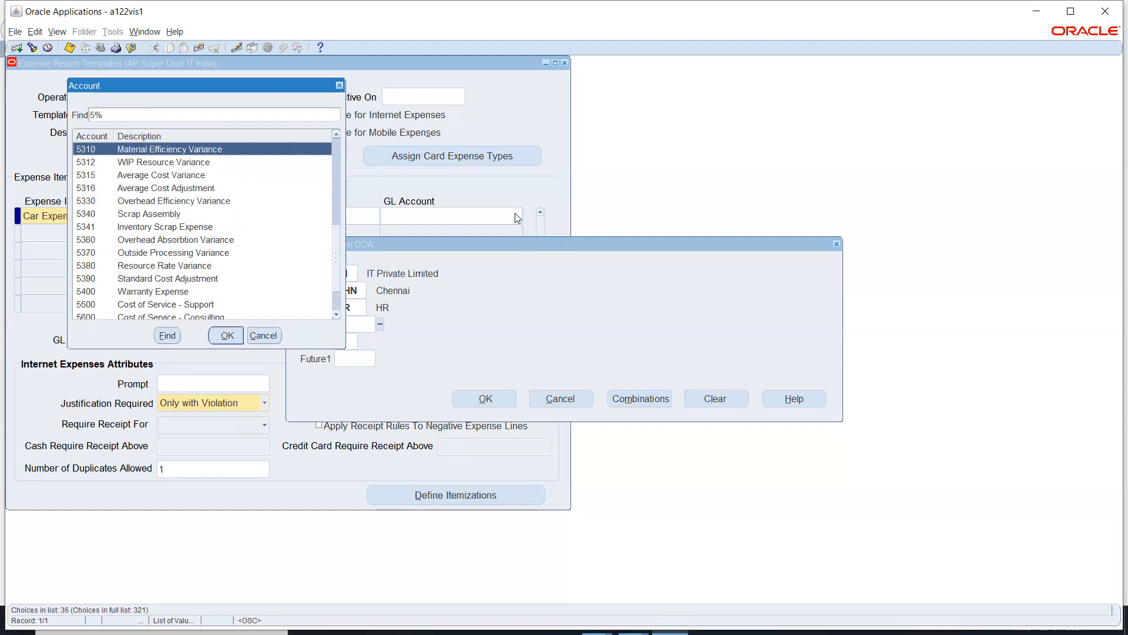
key("Up")
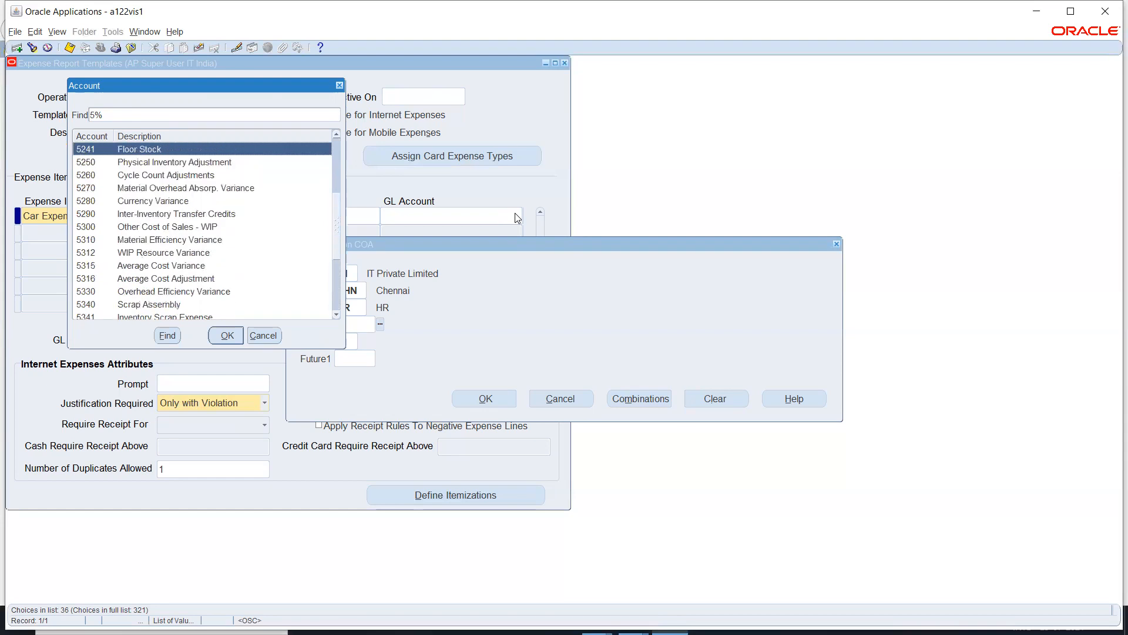
key("Down")
key("Down")
key("Down")
key("Down")
key("Down")
key("Down")
key("Down")
key("Down")
key("Down")
key("Down")
key("Down")
key("Down")
key("Down")
key("Down")
key("Down")
key("Down")
key("Down")
key("Down")
key("Down")
key("Down")
key("Up")
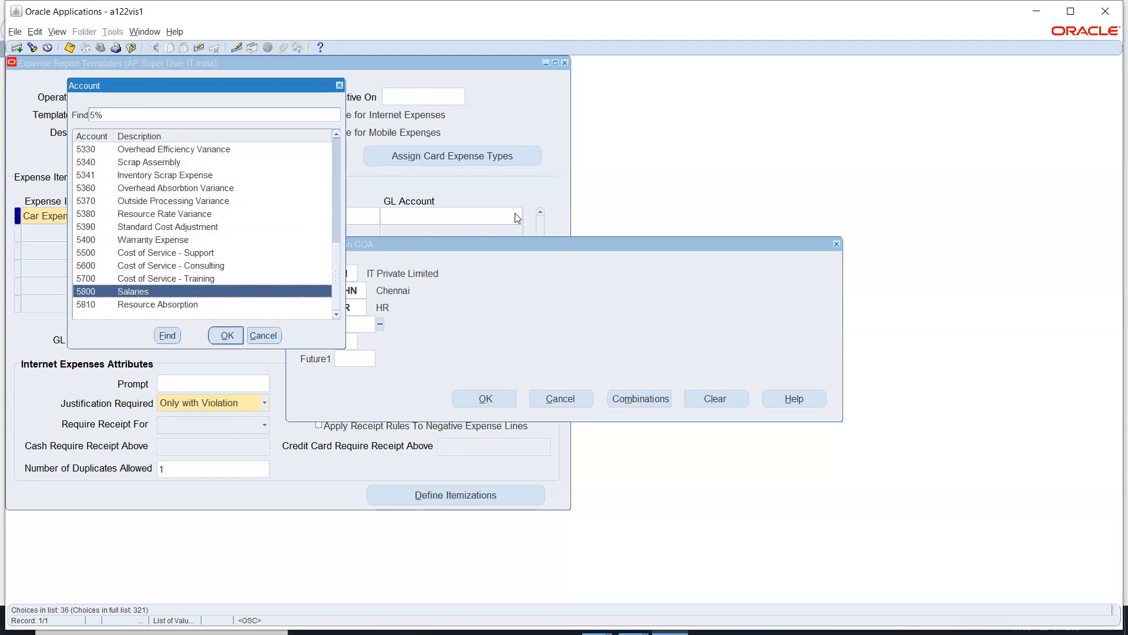
key("Return")
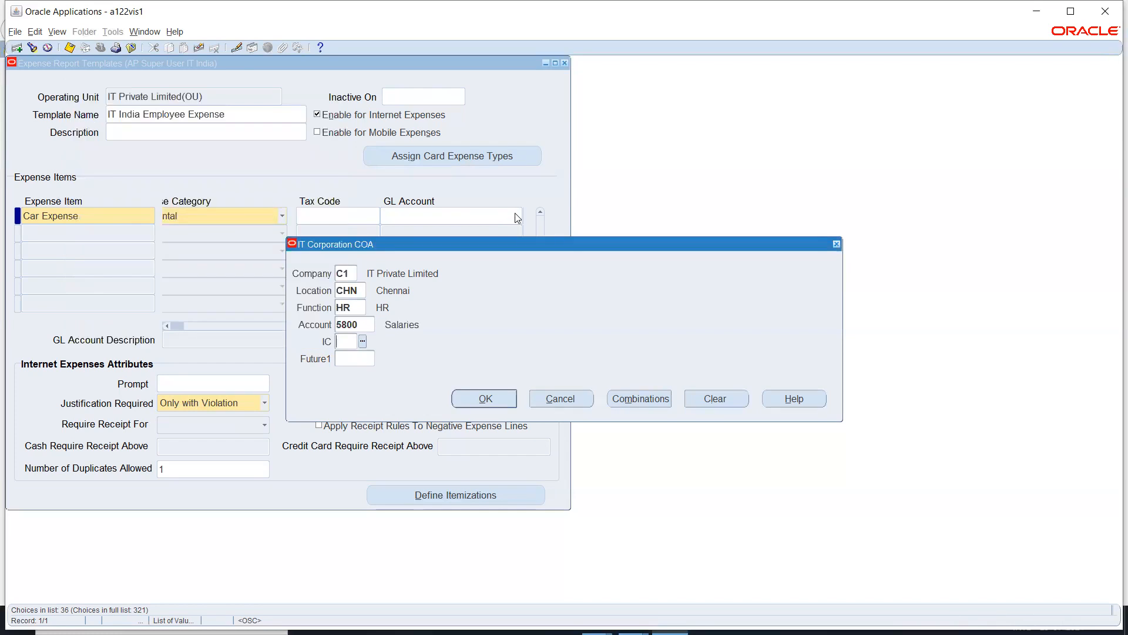
type("00")
key("Tab")
type("0000")
key("Tab")
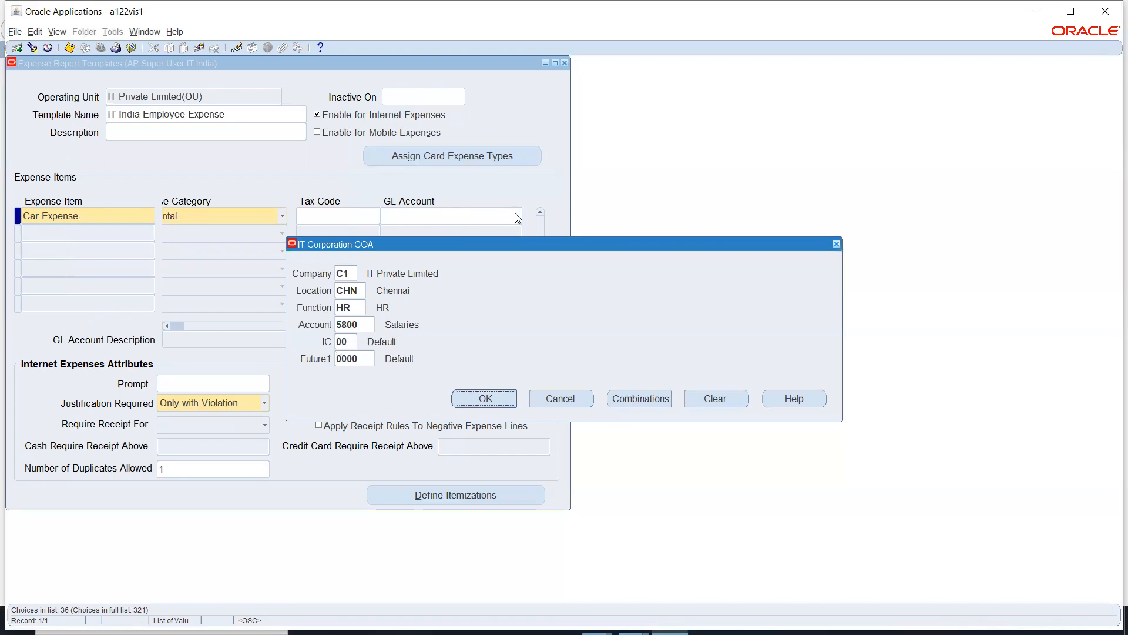
key("Return")
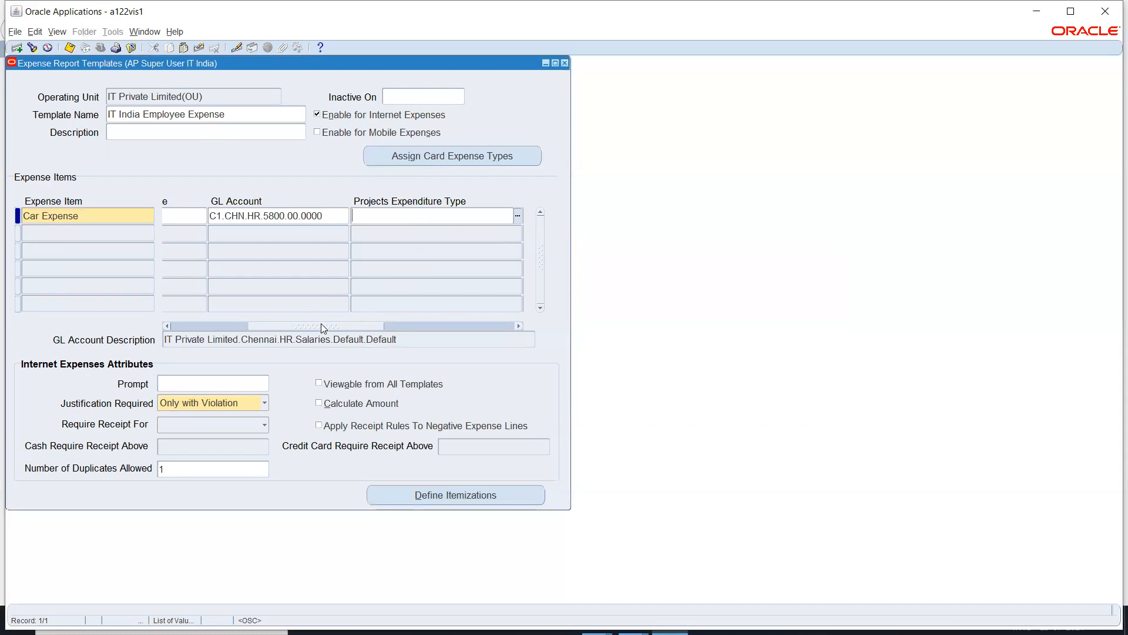
Step: Add an Accommodation expense item and copy GL account C1.CHN.HR.5800.00.0000 from the row above
left_click_drag(322, 325, 495, 339)
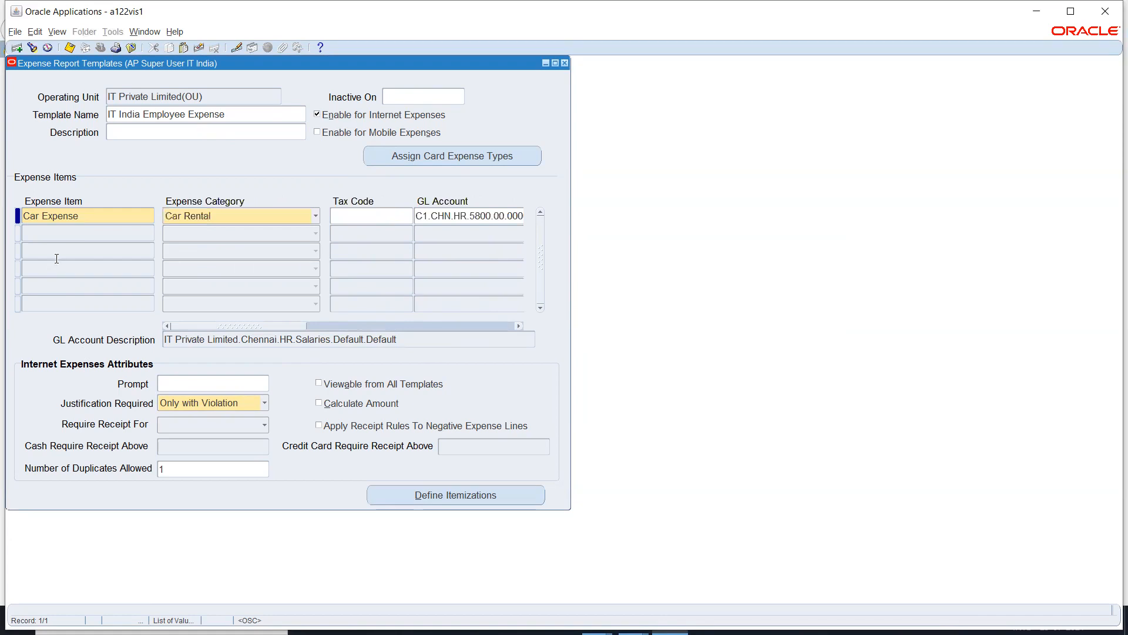
left_click(84, 232)
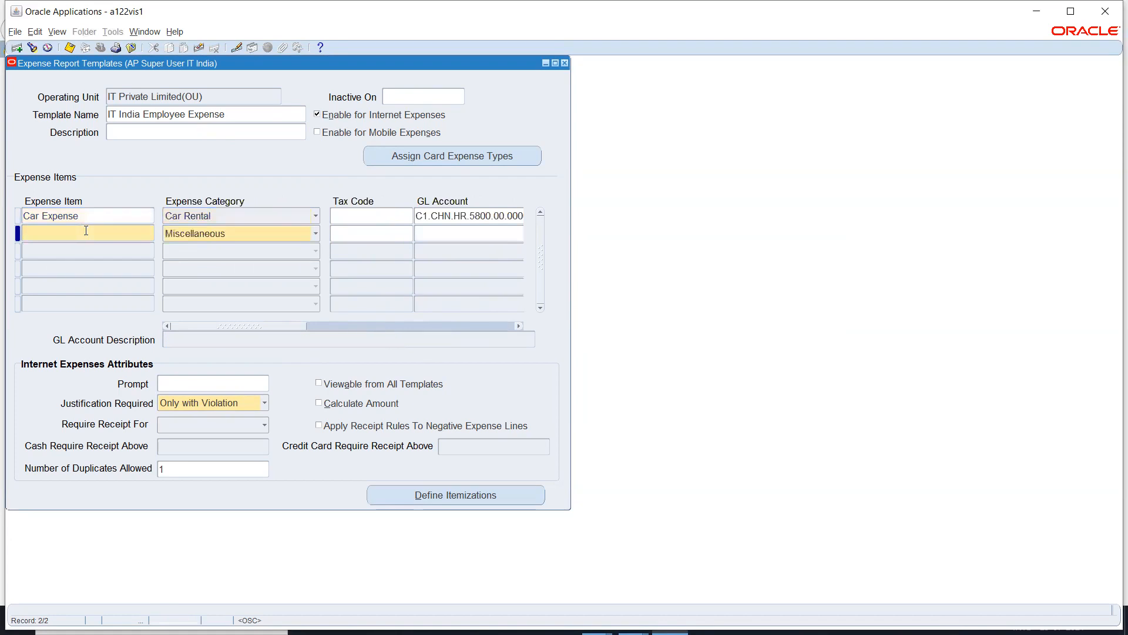
type("Acc")
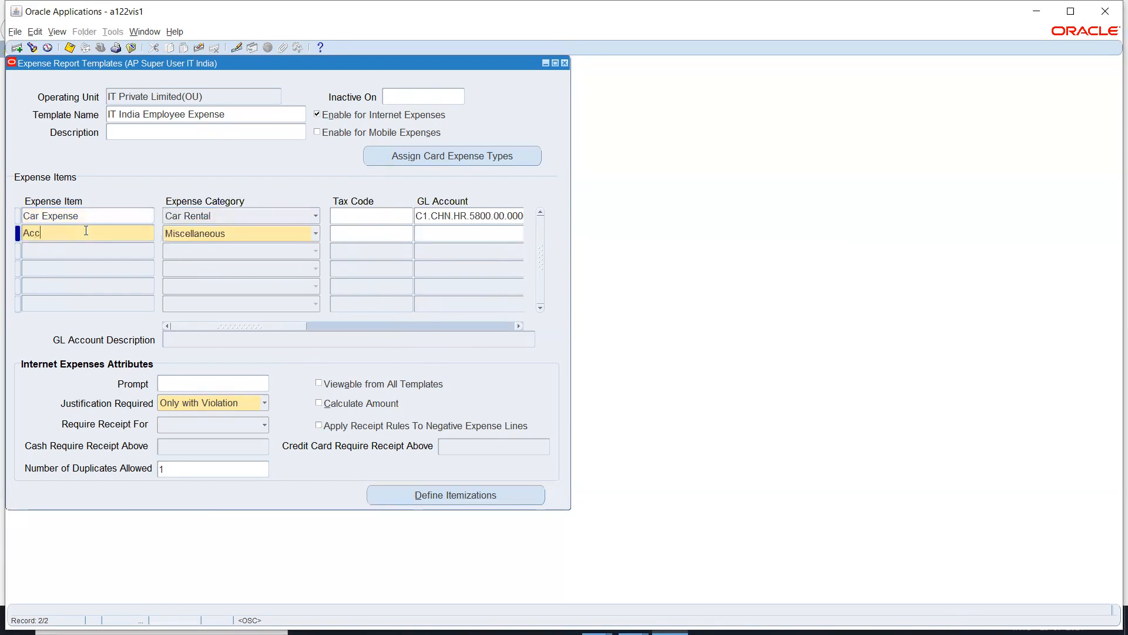
type("omodat")
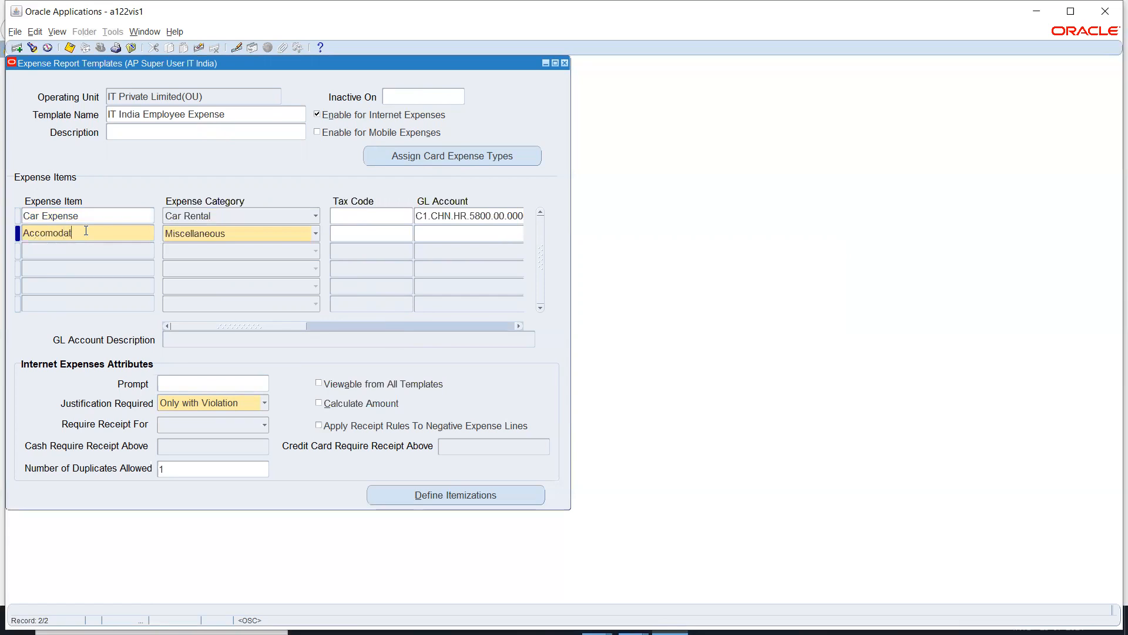
type("ion")
key("Tab")
key("a")
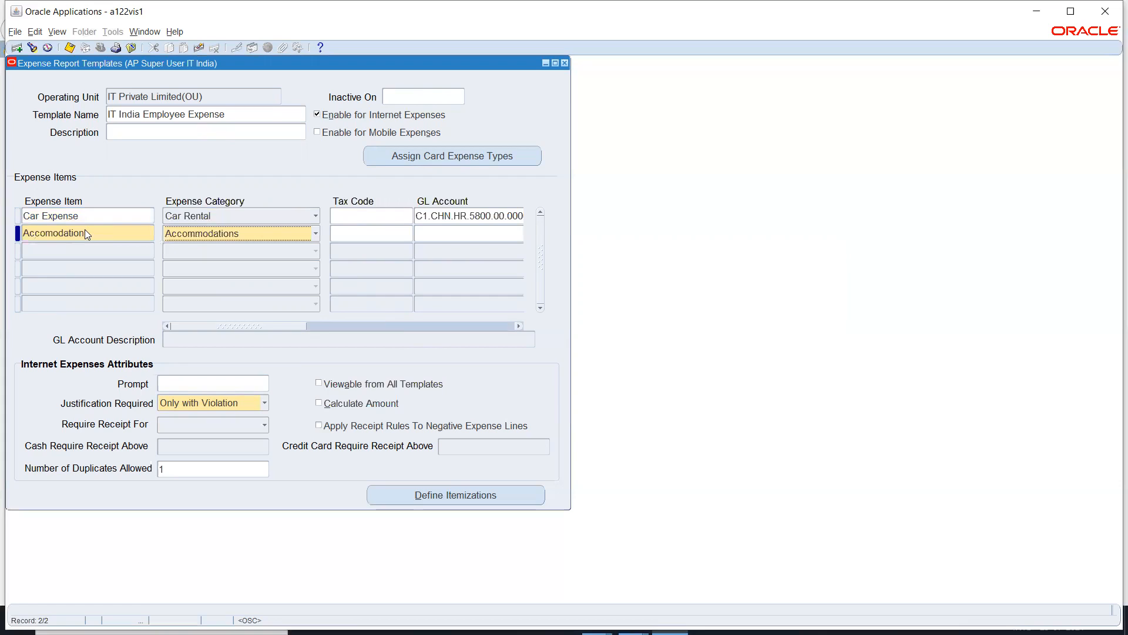
left_click(56, 235)
type("m")
left_click(196, 238)
left_click(440, 237)
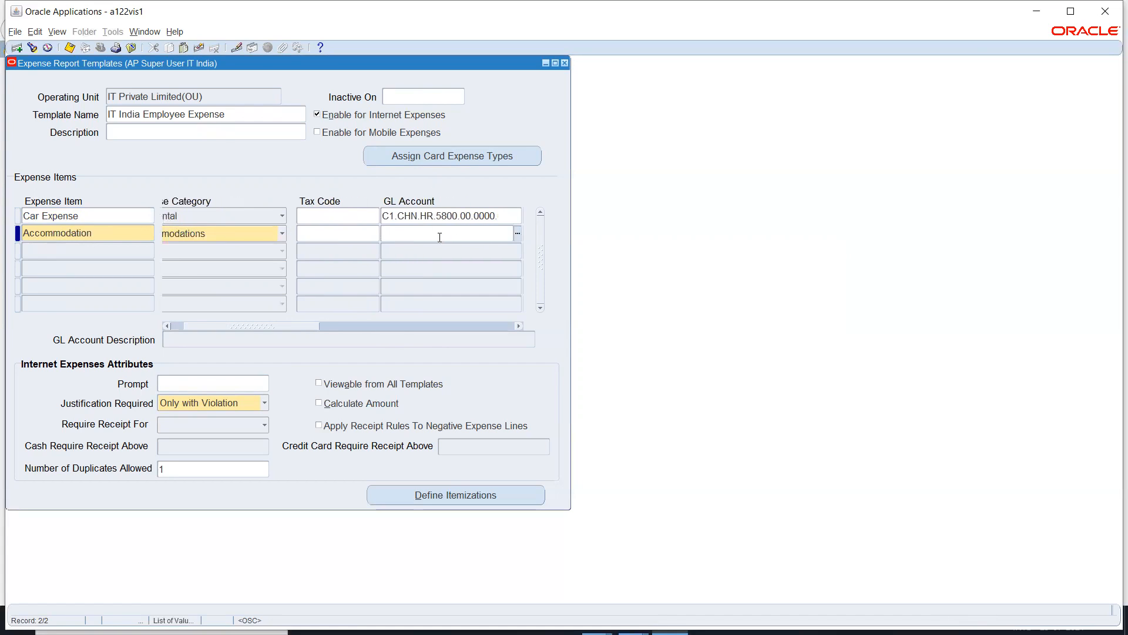
key("shift+F5")
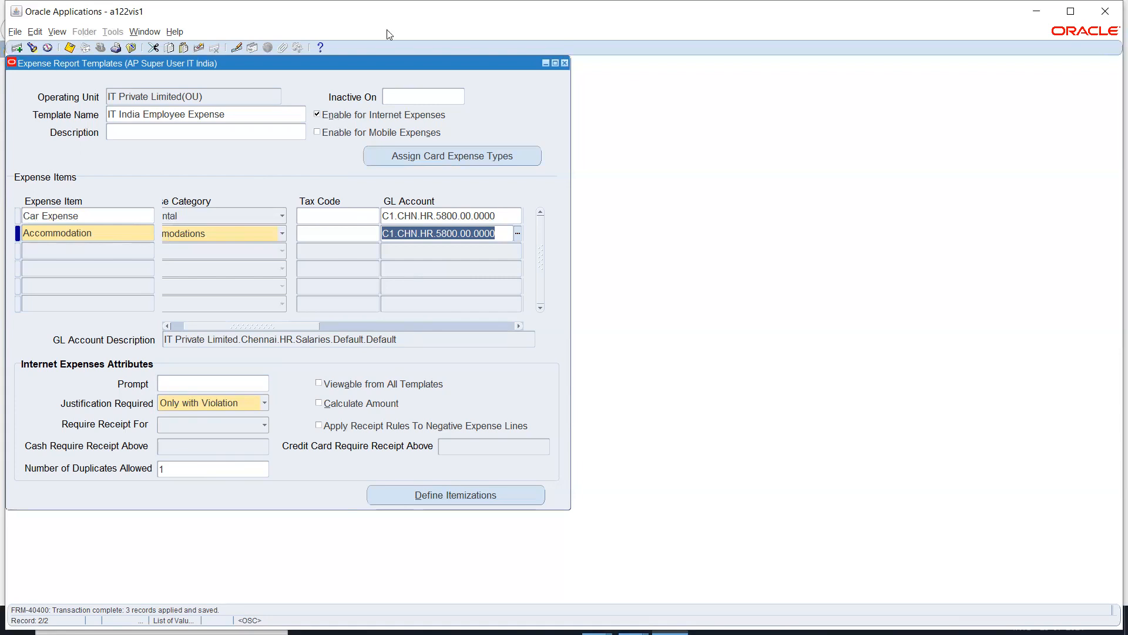
Step: Close the expense report templates and open the Payables Options form from Setup > Options
left_click(564, 64)
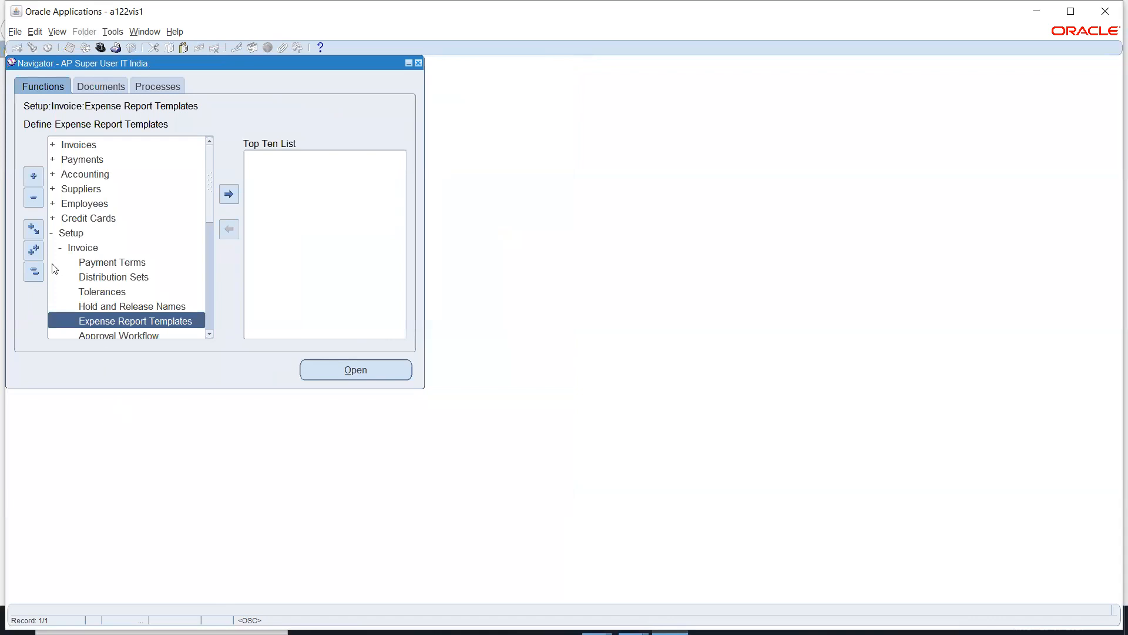
left_click(76, 248)
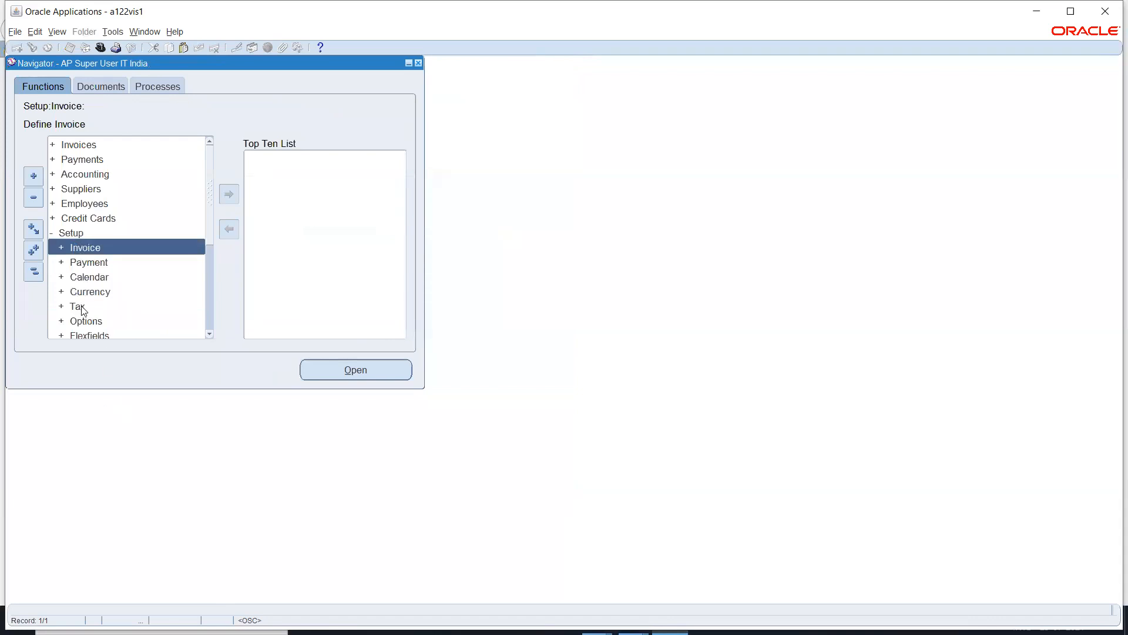
double_click(82, 322)
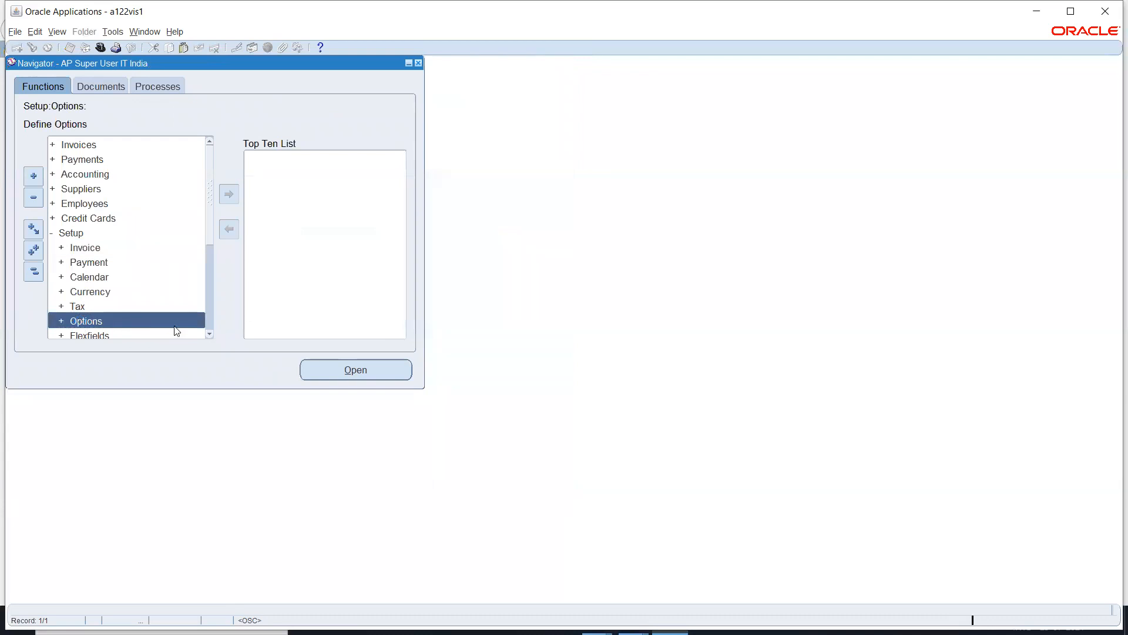
left_click(210, 326)
left_click(130, 322)
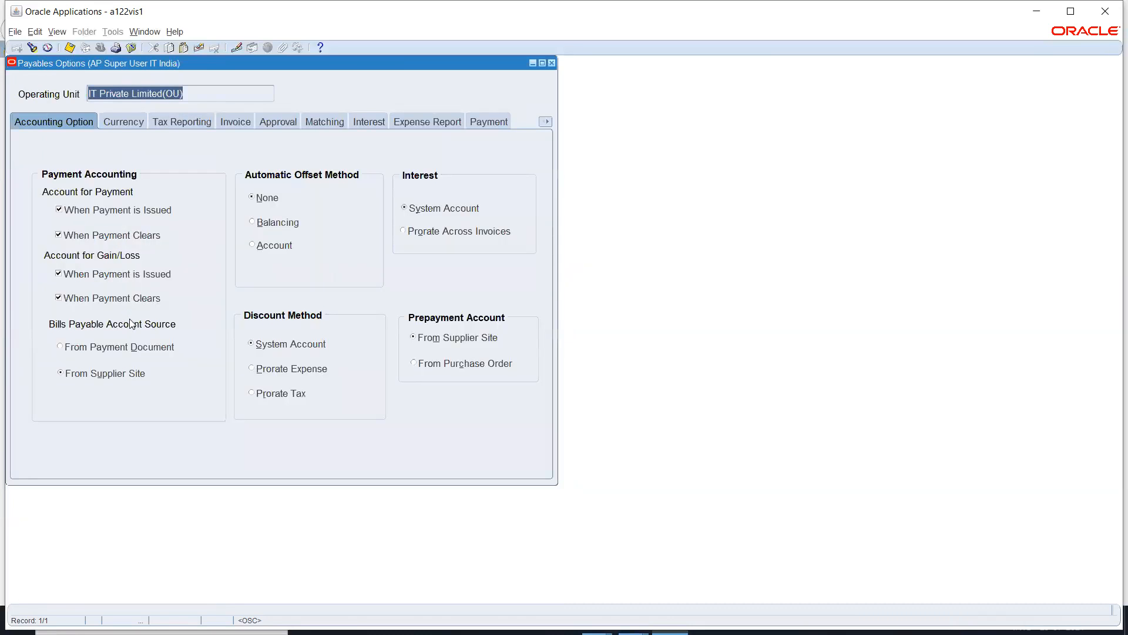
Step: Set IT India Employee Expense as the default expense template and turn on Apply Advances
left_click(418, 123)
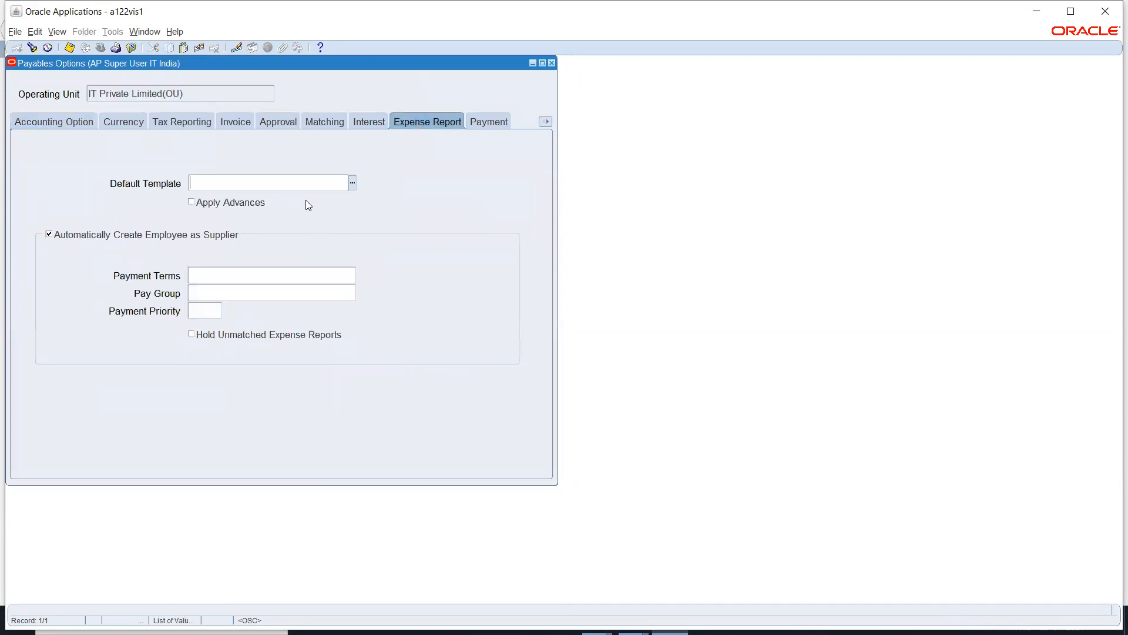
type("IT")
key("Tab")
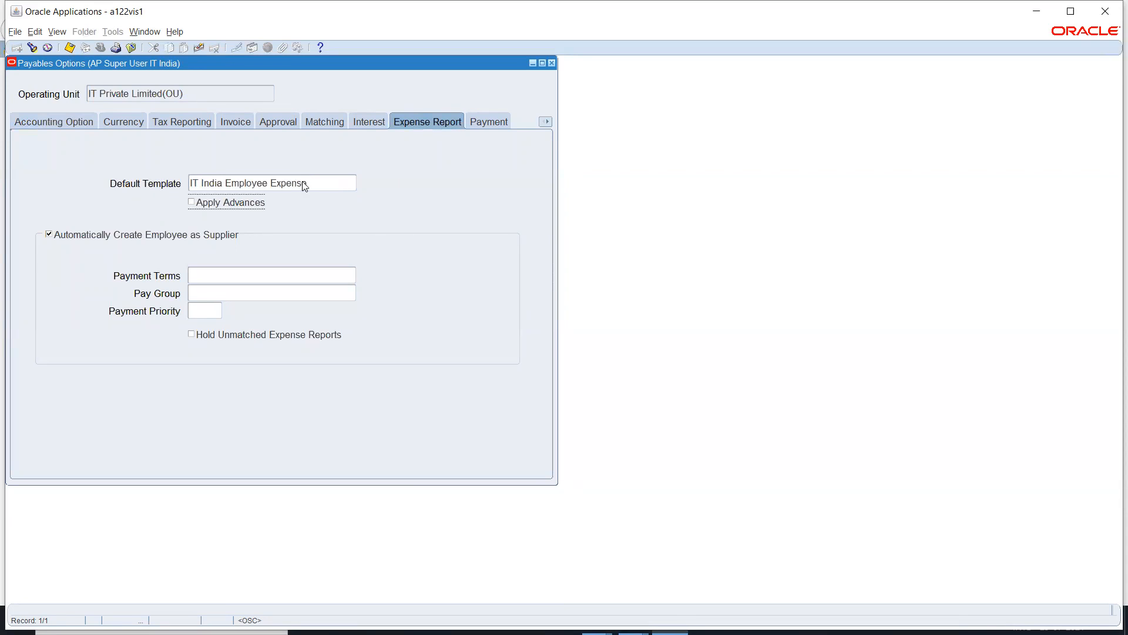
left_click(191, 202)
left_click(49, 235)
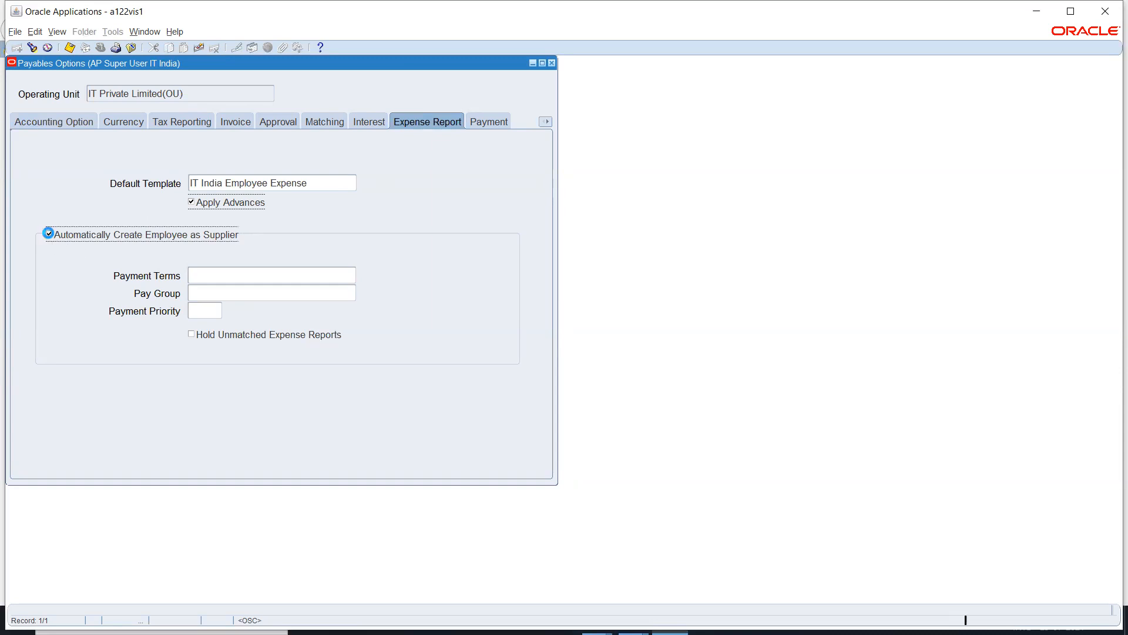
left_click(49, 235)
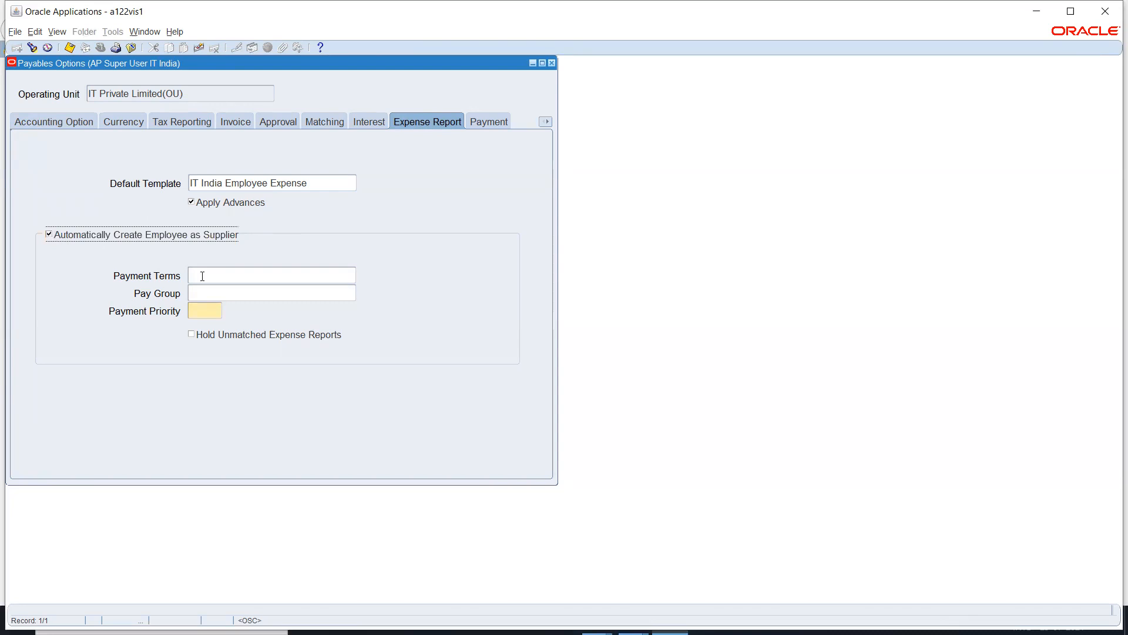
Step: Set Immediate terms, 99_STANDARD pay group and payment priority 99, then save and close
left_click(203, 275)
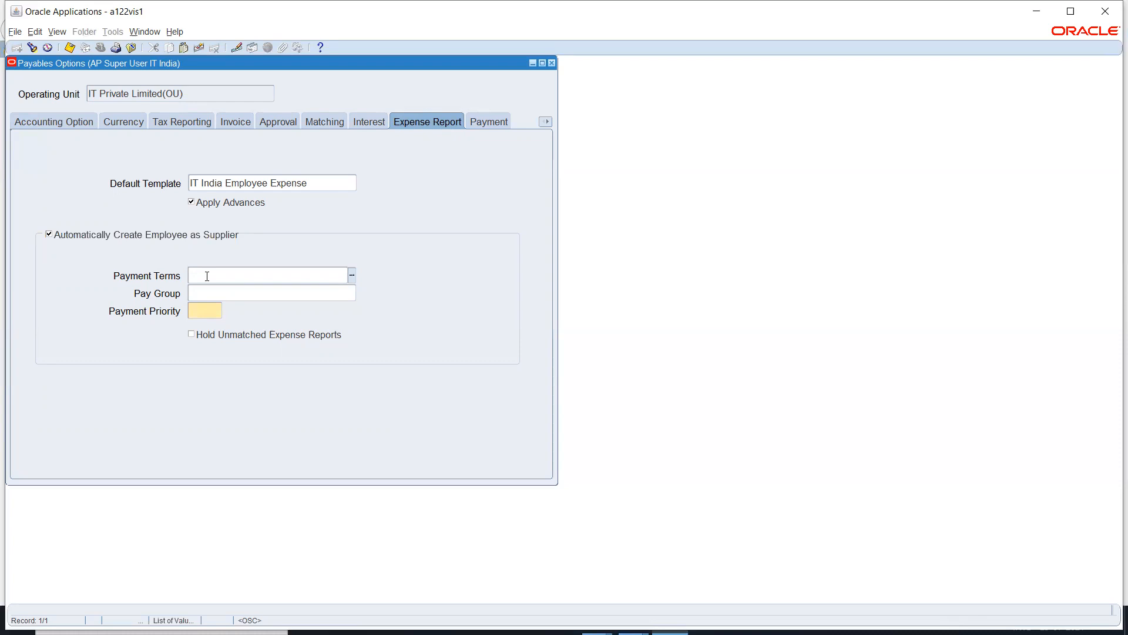
type("Immediate")
key("Tab")
key("ctrl+l")
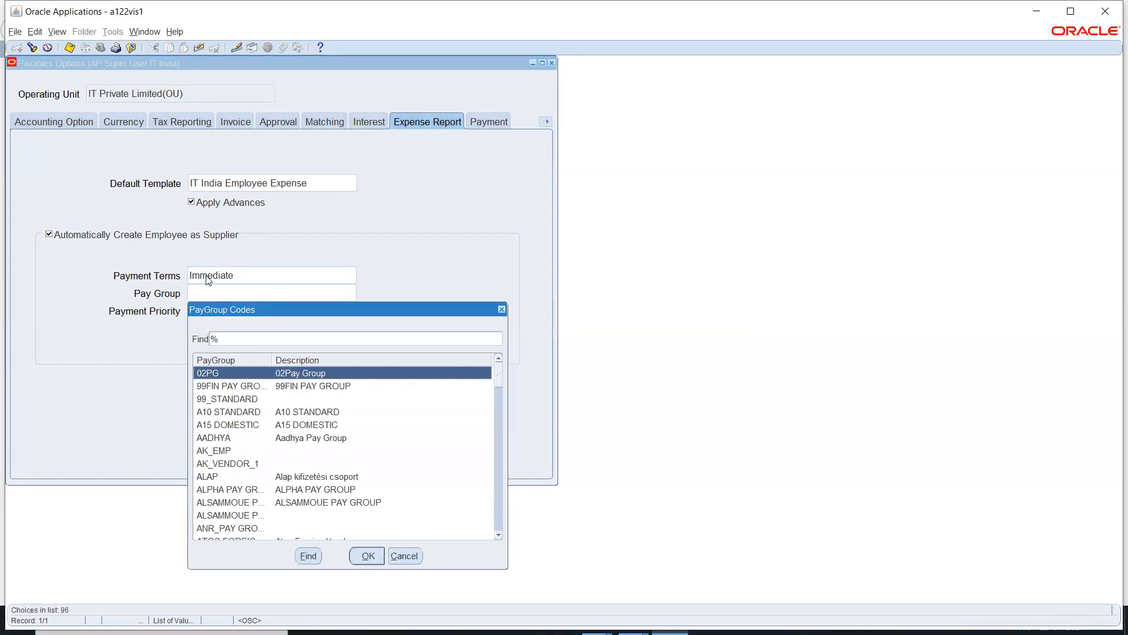
key("Down")
key("Down")
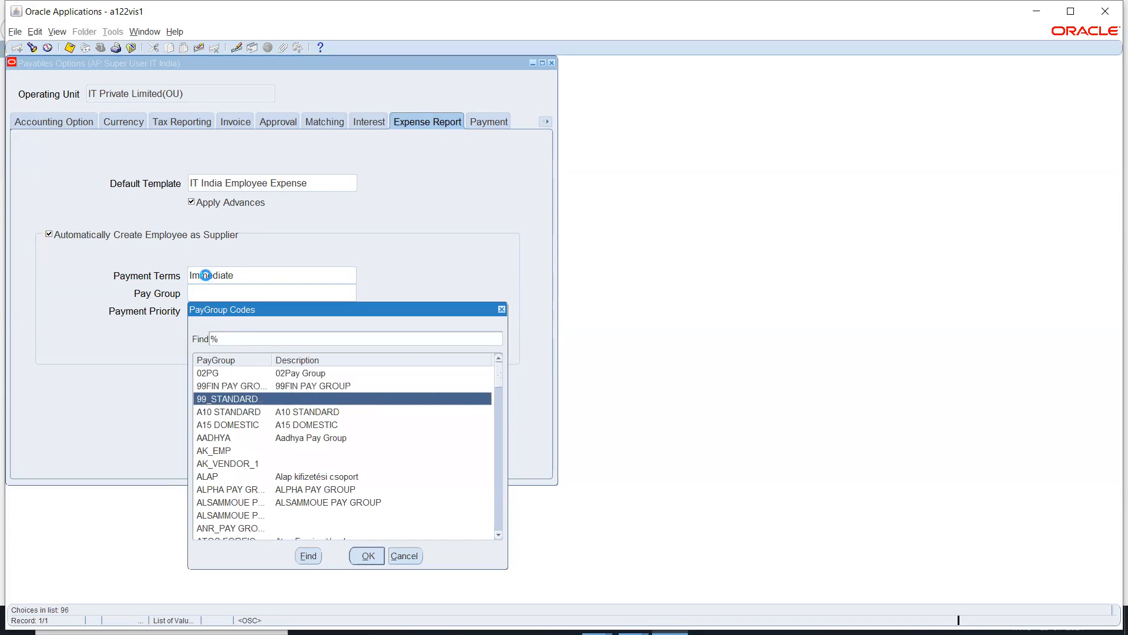
key("Return")
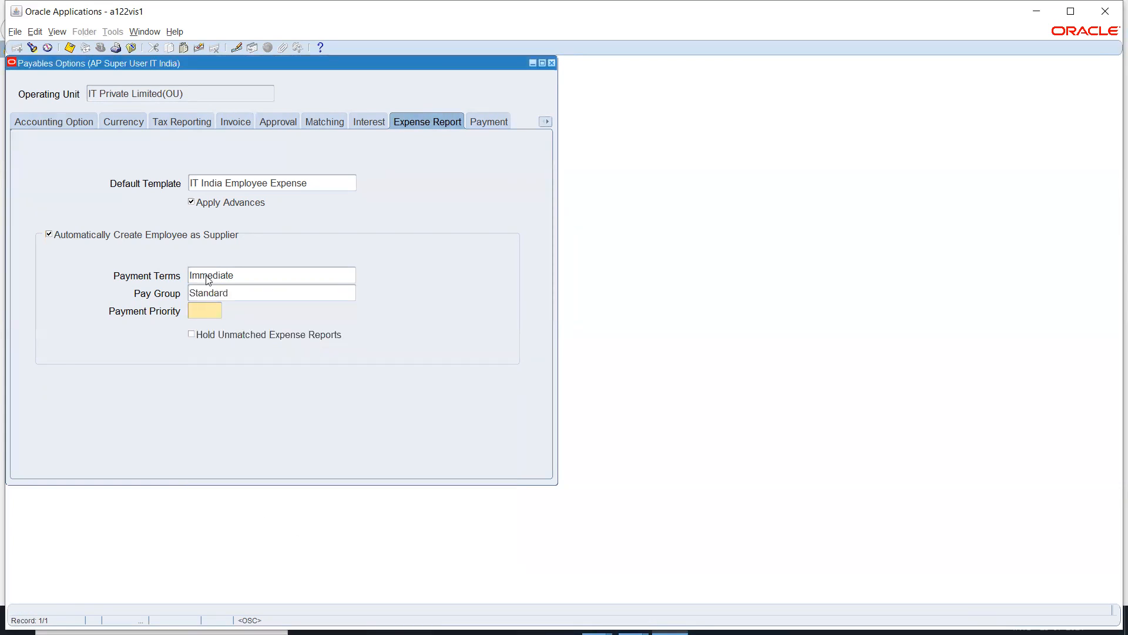
type("99")
key("Tab")
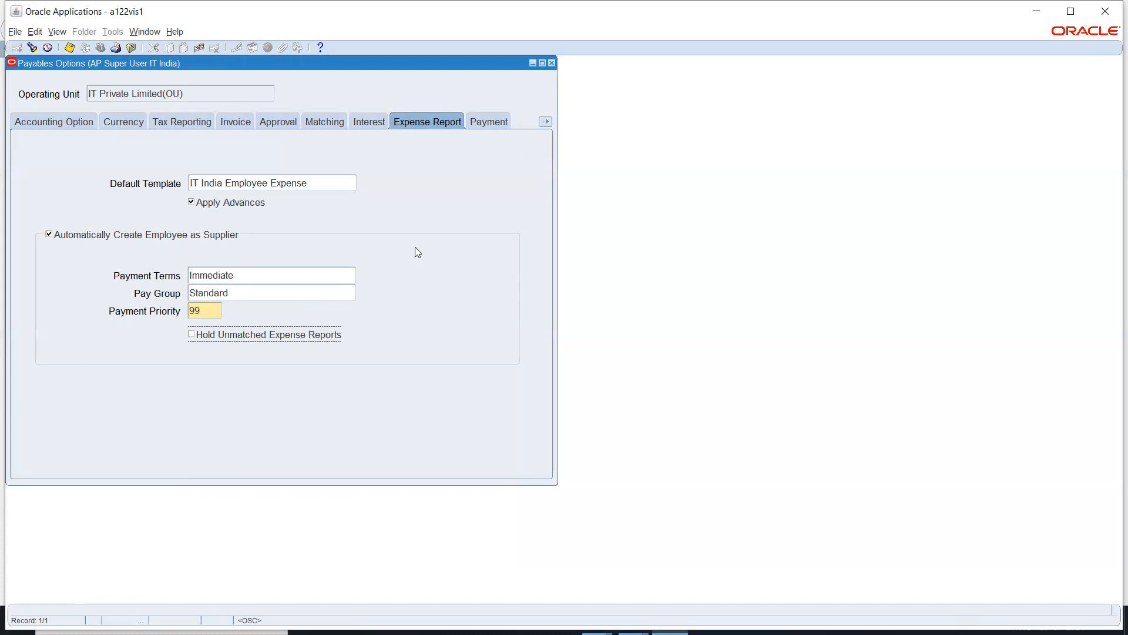
left_click(311, 268)
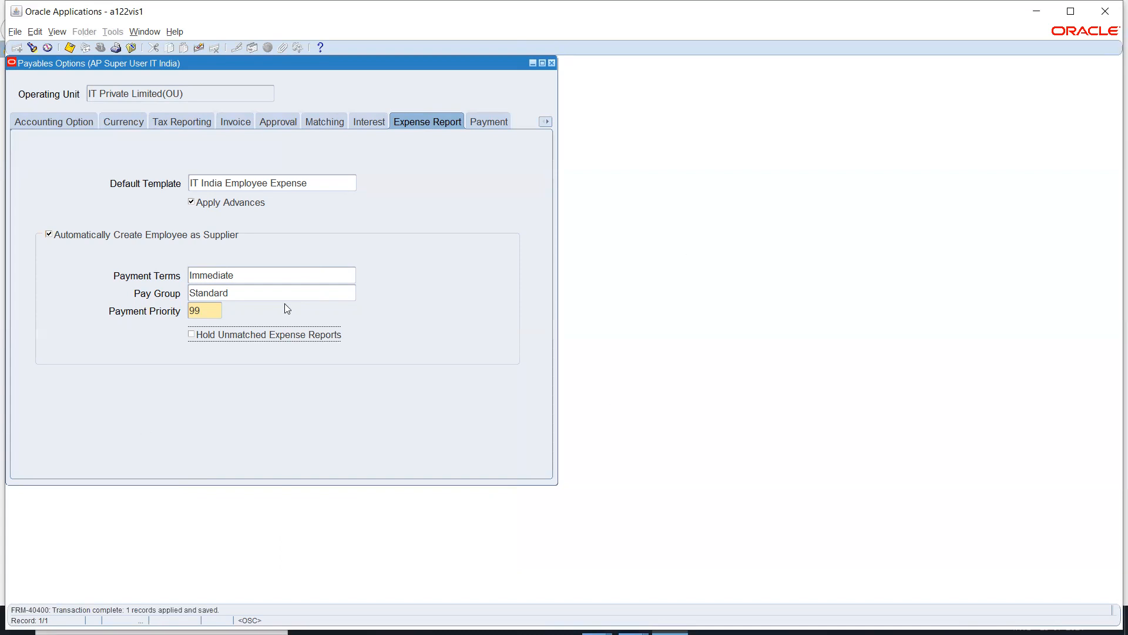
left_click(554, 62)
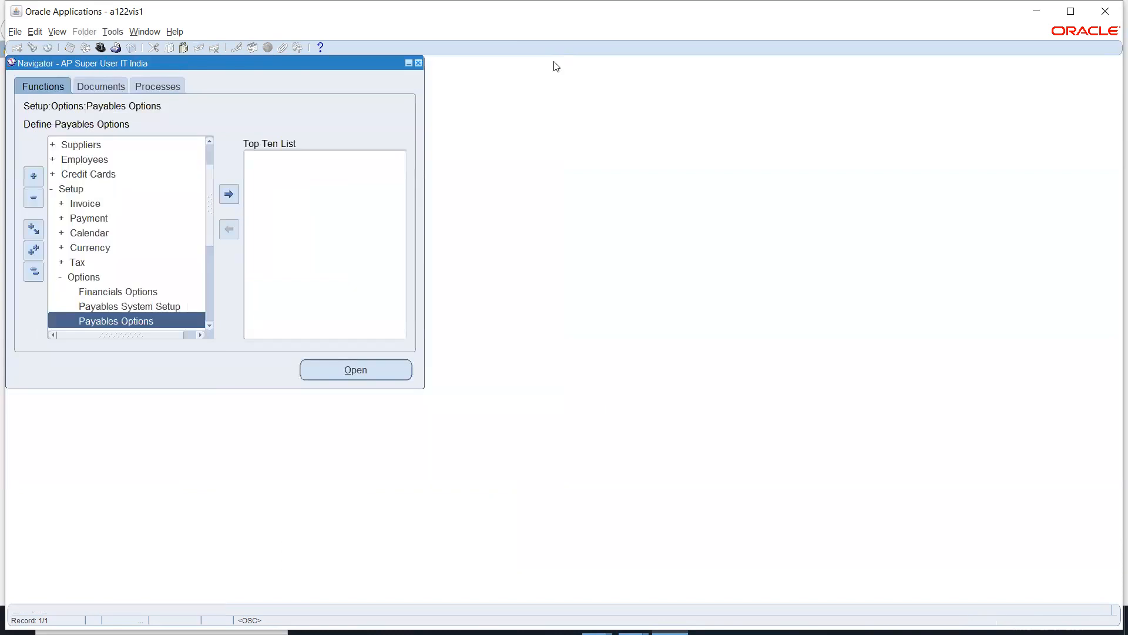
Step: Collapse the Options branch and launch Suppliers > Entry from the Navigator
left_click(88, 277)
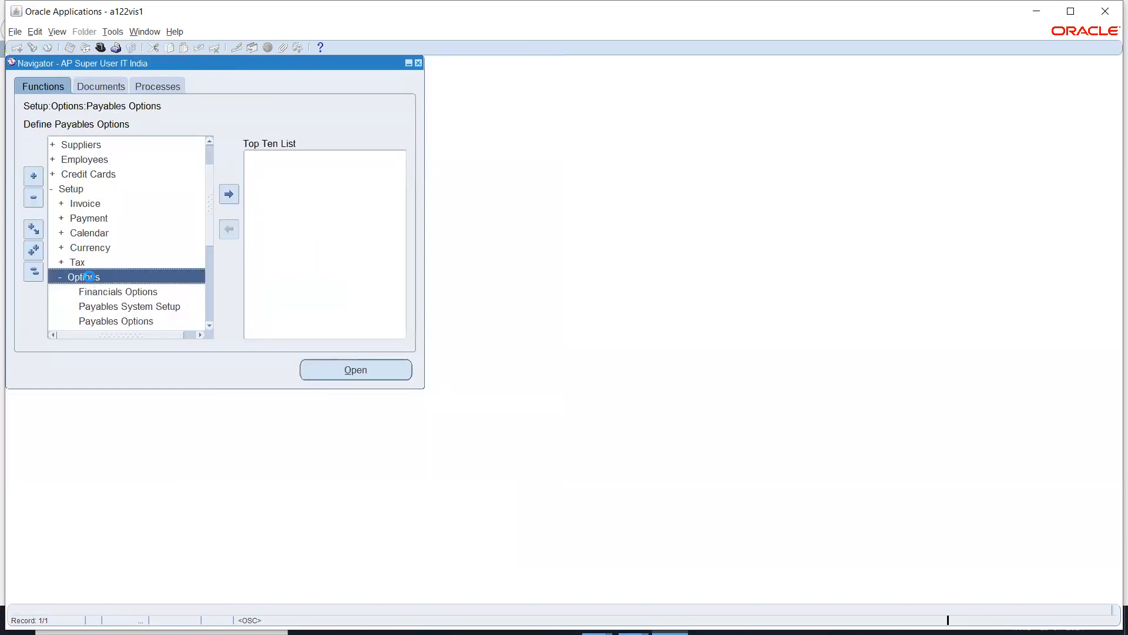
double_click(88, 277)
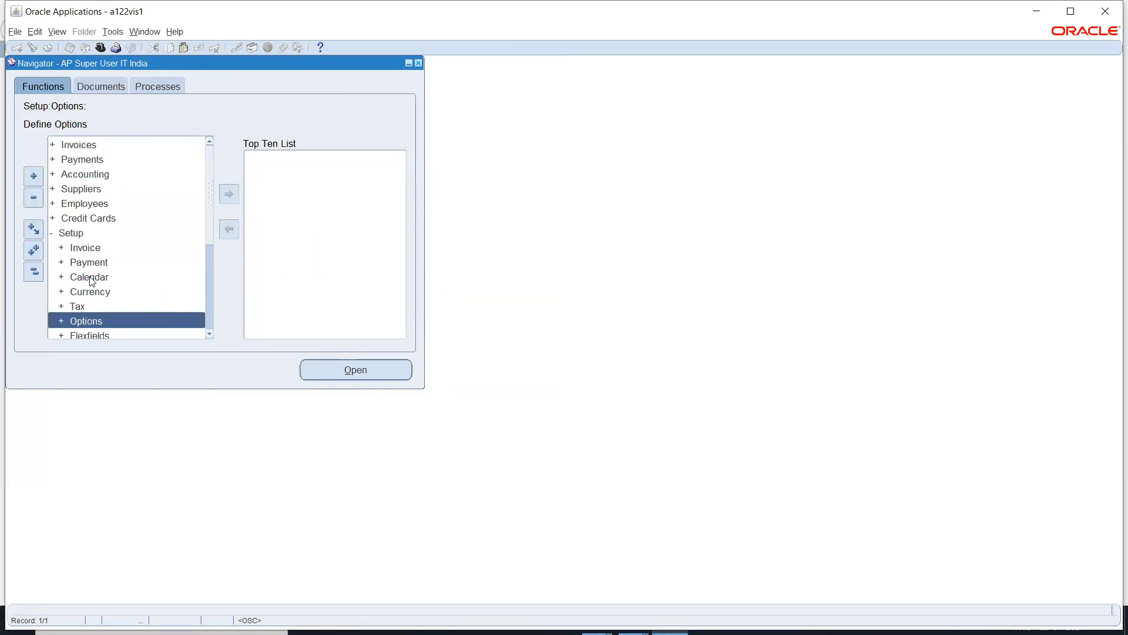
left_click_drag(212, 218, 215, 135)
left_click(28, 274)
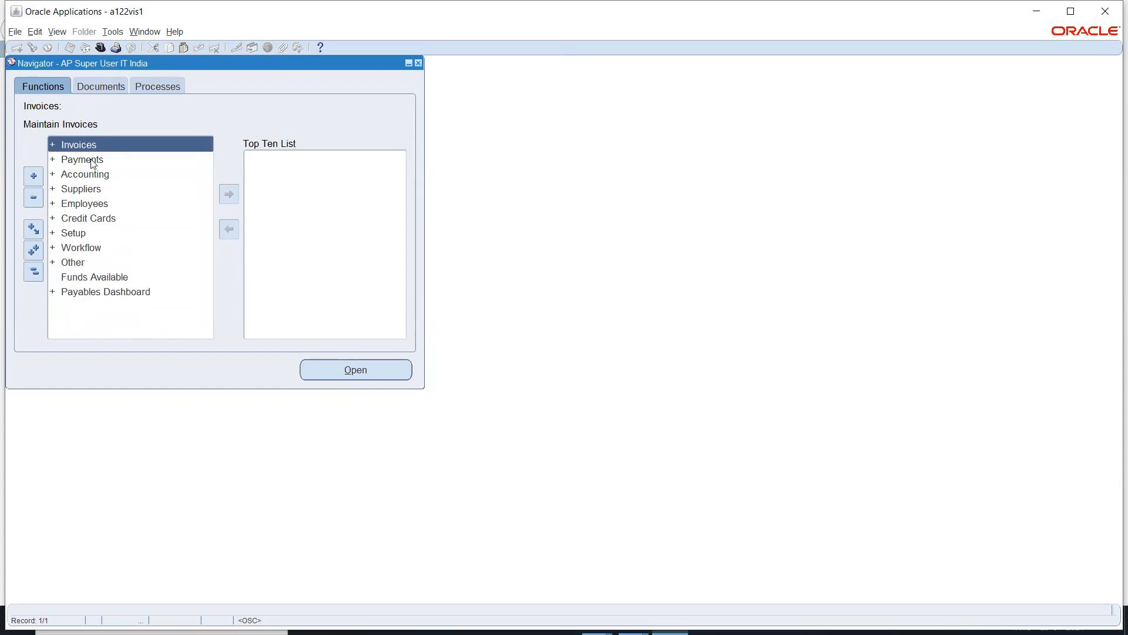
left_click(91, 187)
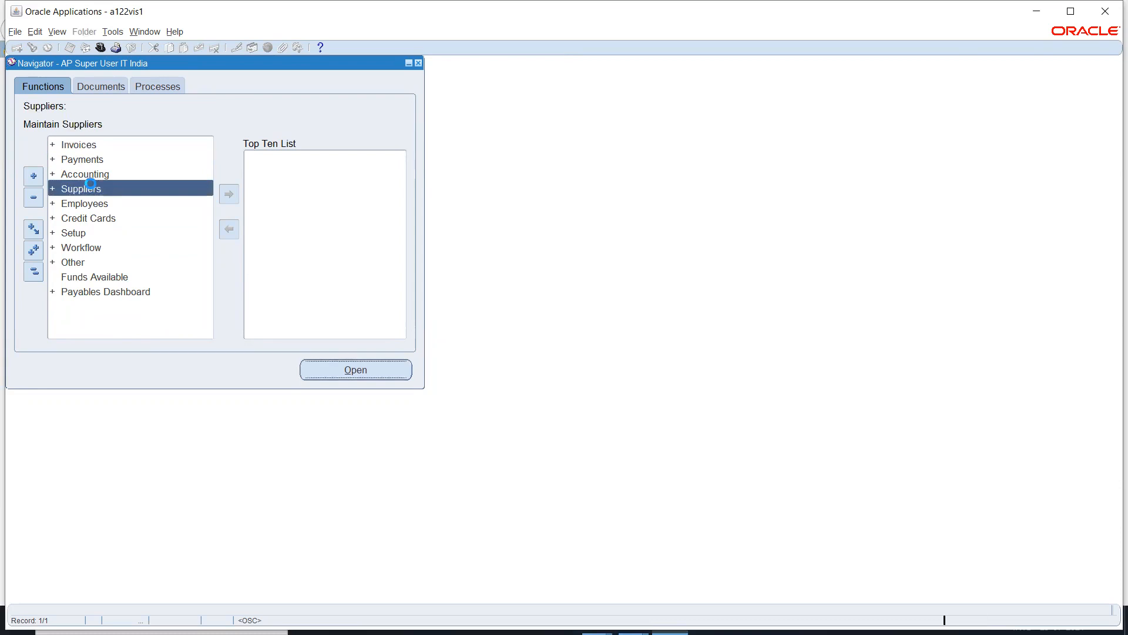
double_click(91, 187)
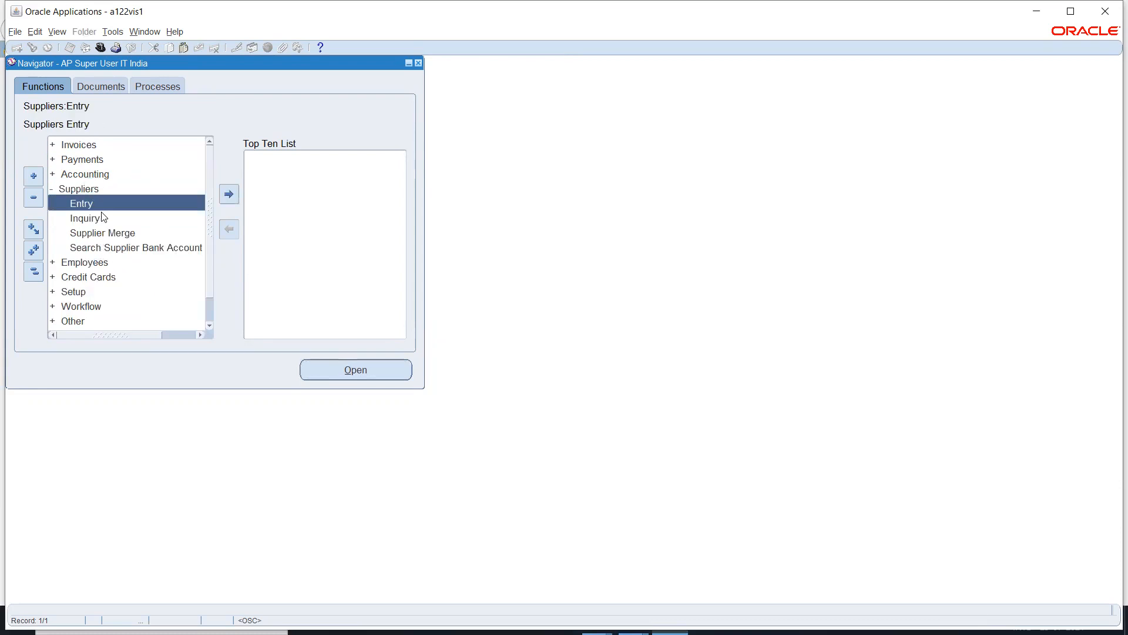
double_click(101, 206)
Step: Maximize the Oracle Applications window and switch to the Suppliers browser window
left_click(1079, 11)
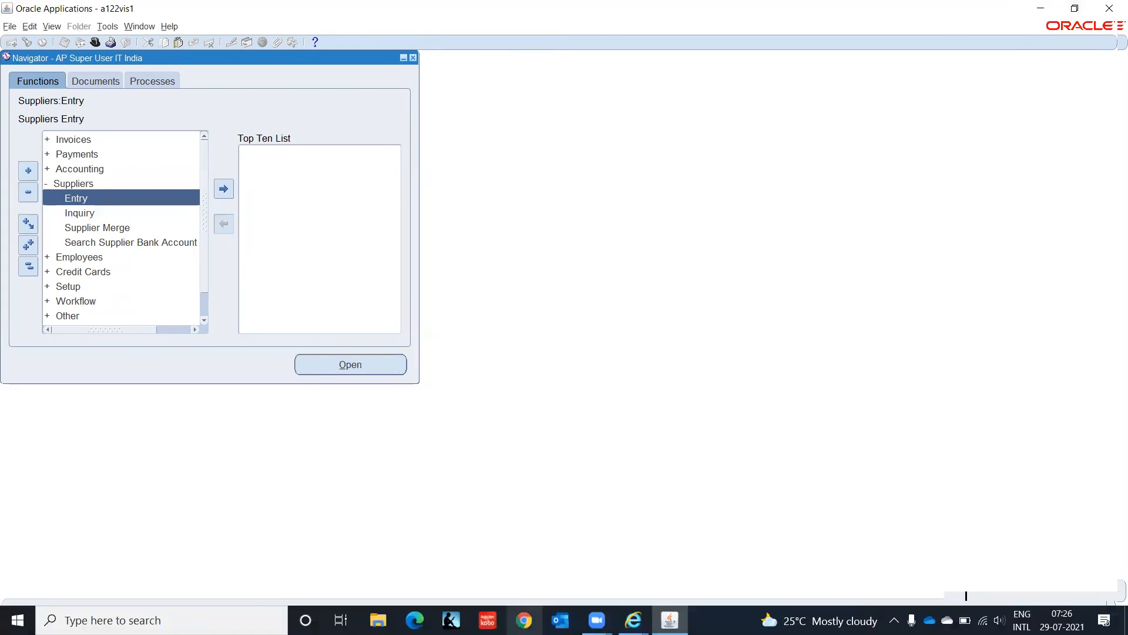
left_click(633, 620)
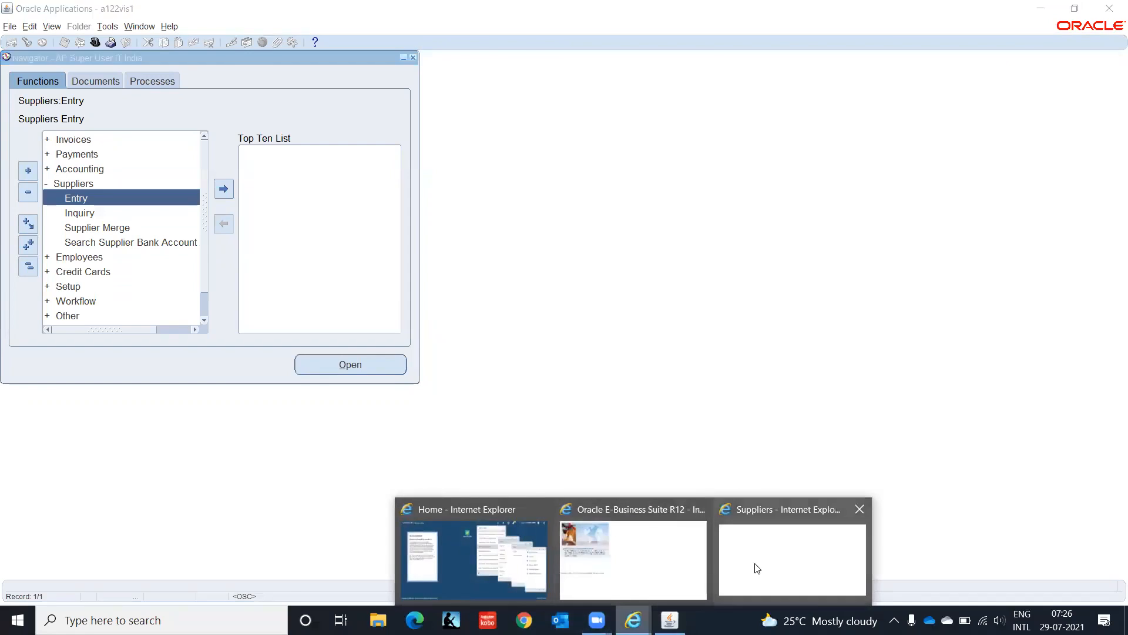
left_click(757, 568)
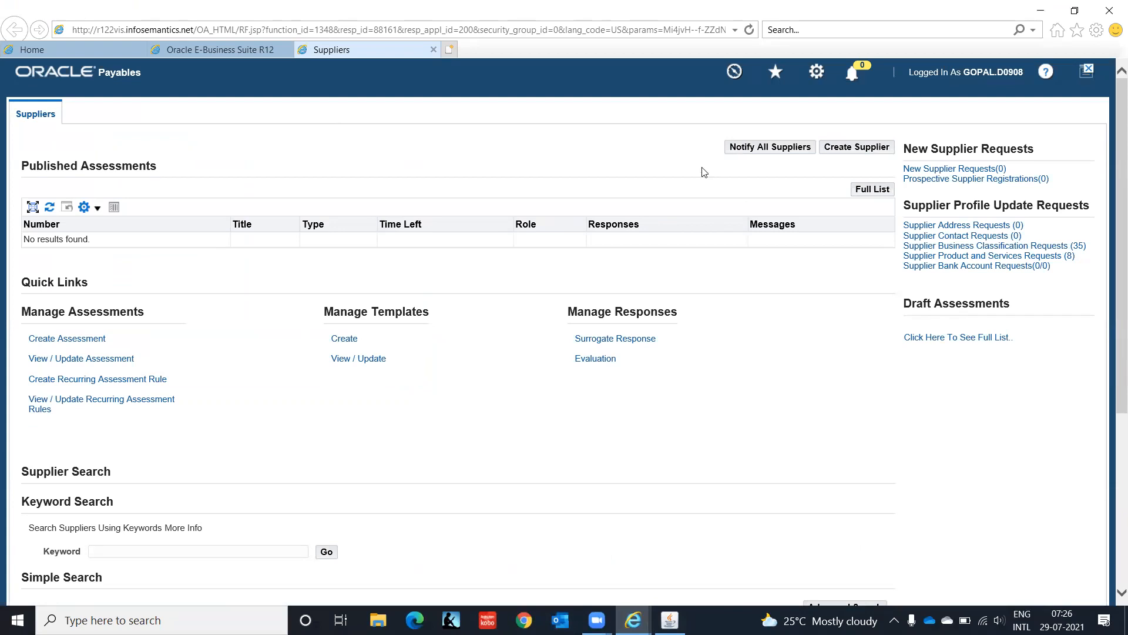
Step: Cancel the new supplier, log out of the Suppliers page and minimize the browser
left_click(860, 150)
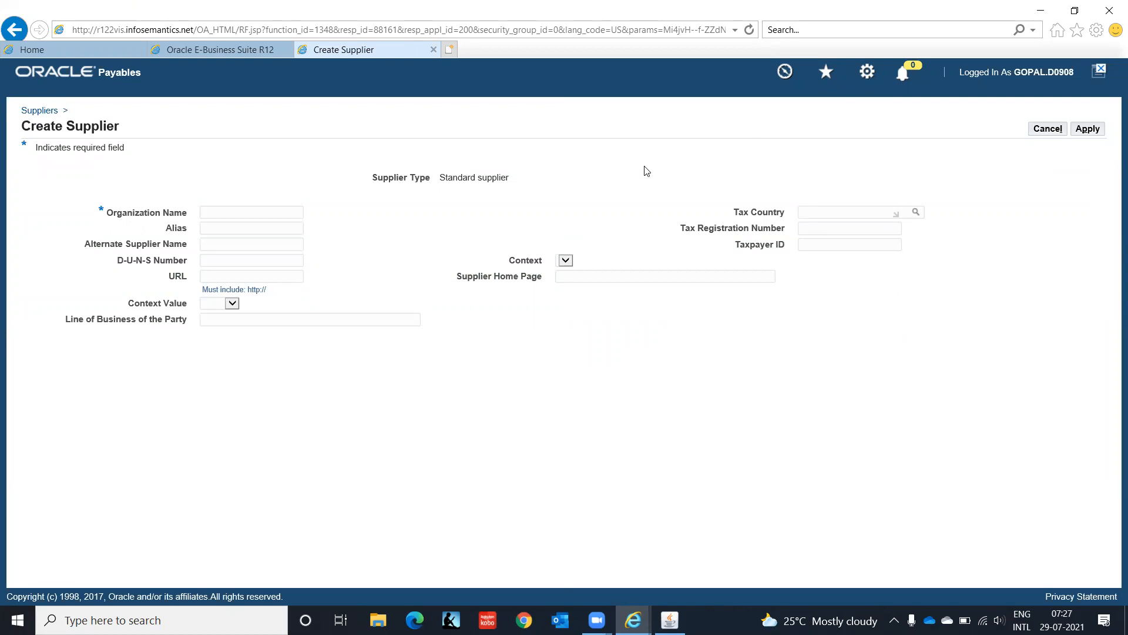
left_click(1049, 131)
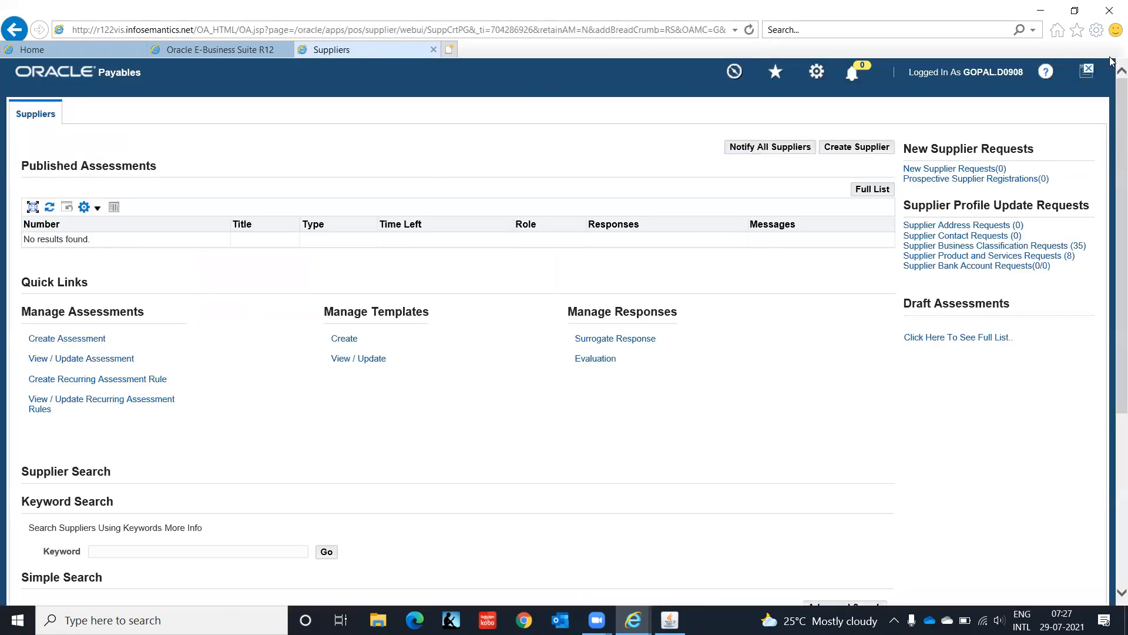
left_click(1087, 74)
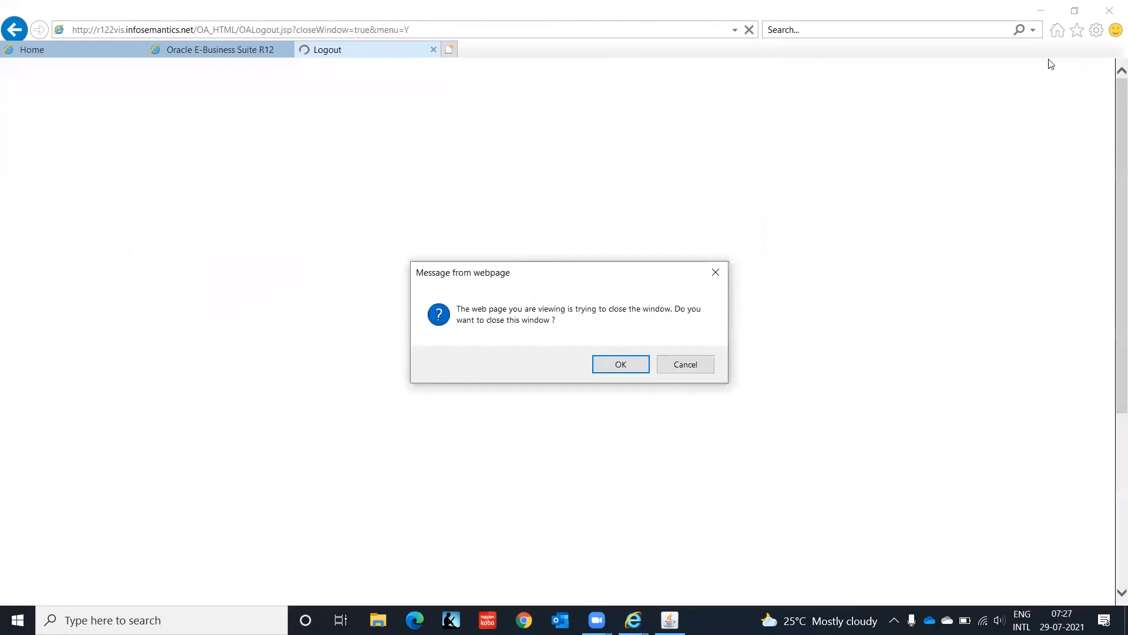
left_click(619, 367)
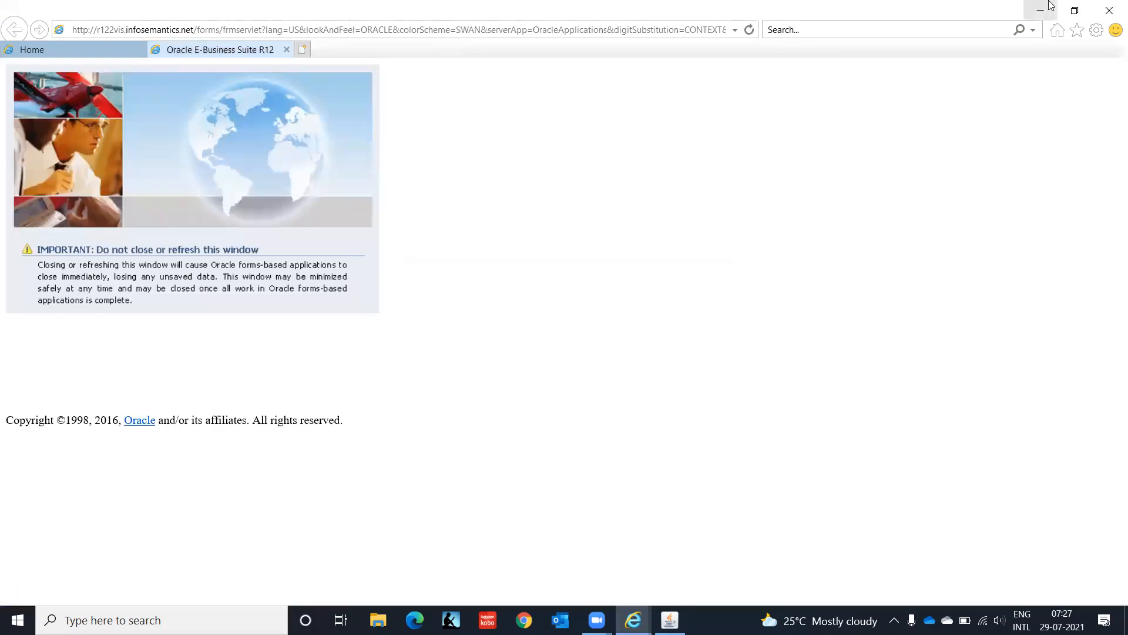
left_click(1041, 8)
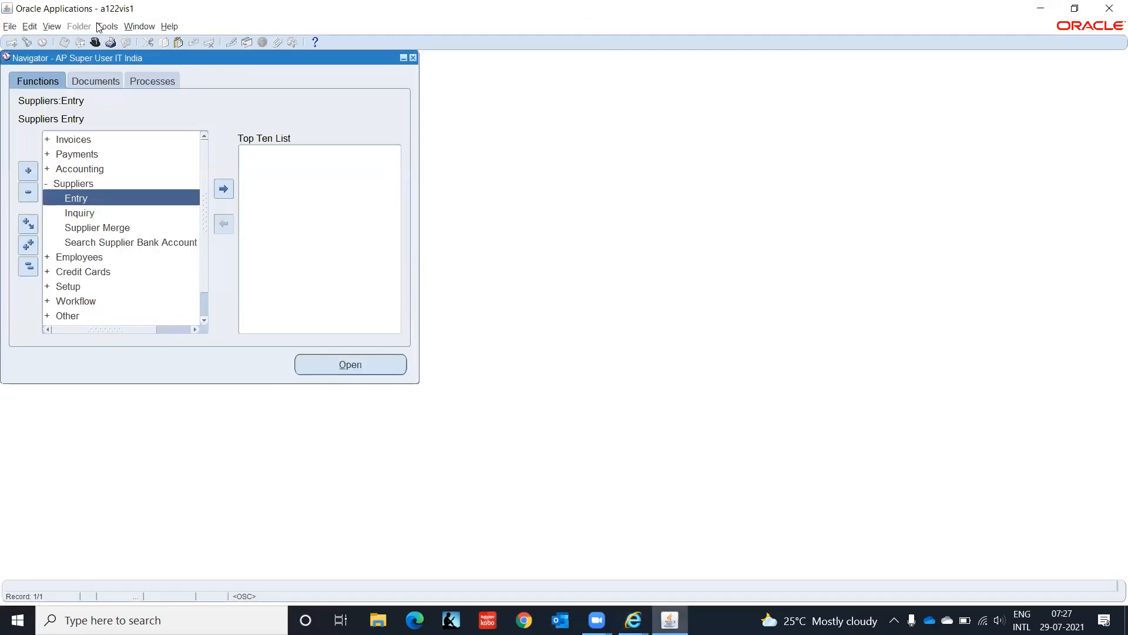
Step: Filter the responsibility list with 'sys' to reach System Administrator Vision
left_click(96, 42)
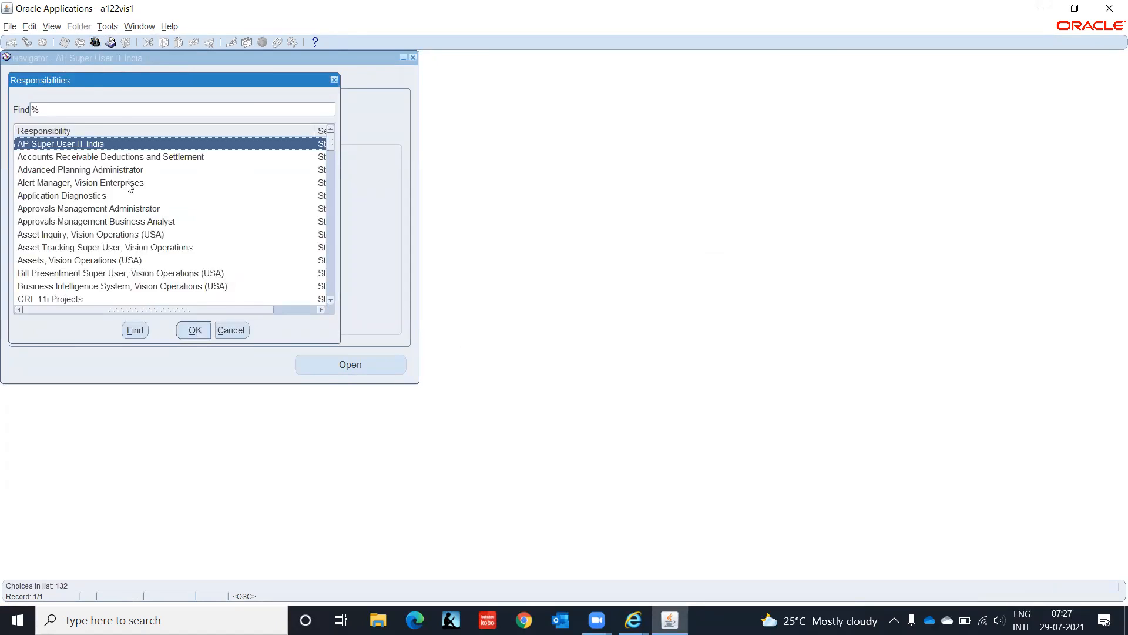
type("sys")
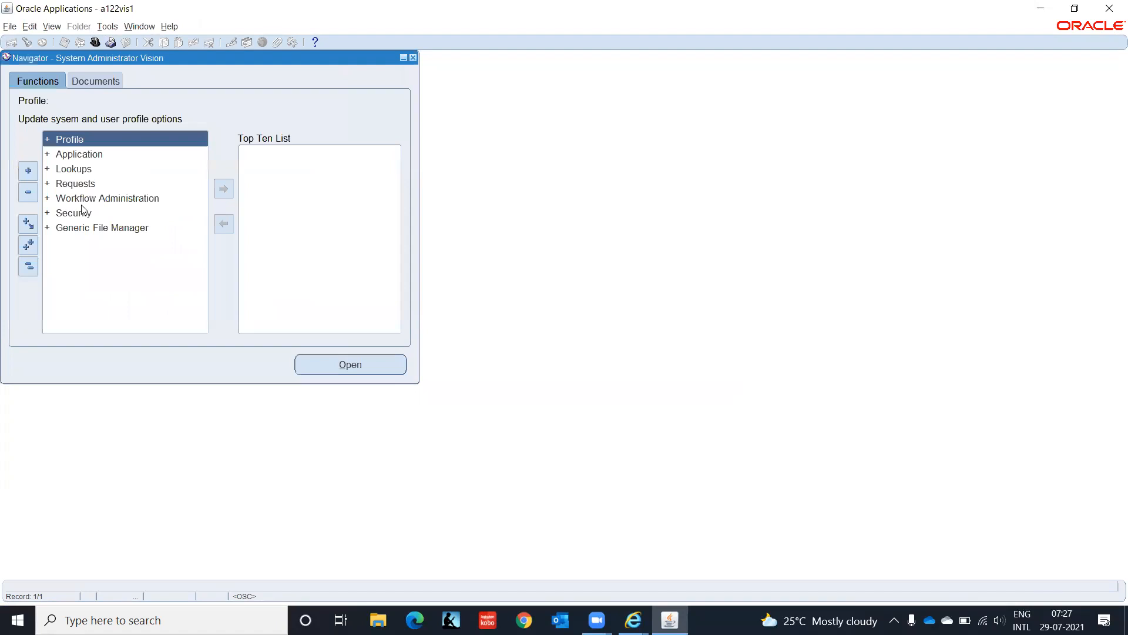
Step: Open the Menus form from the Application functions
left_click(67, 150)
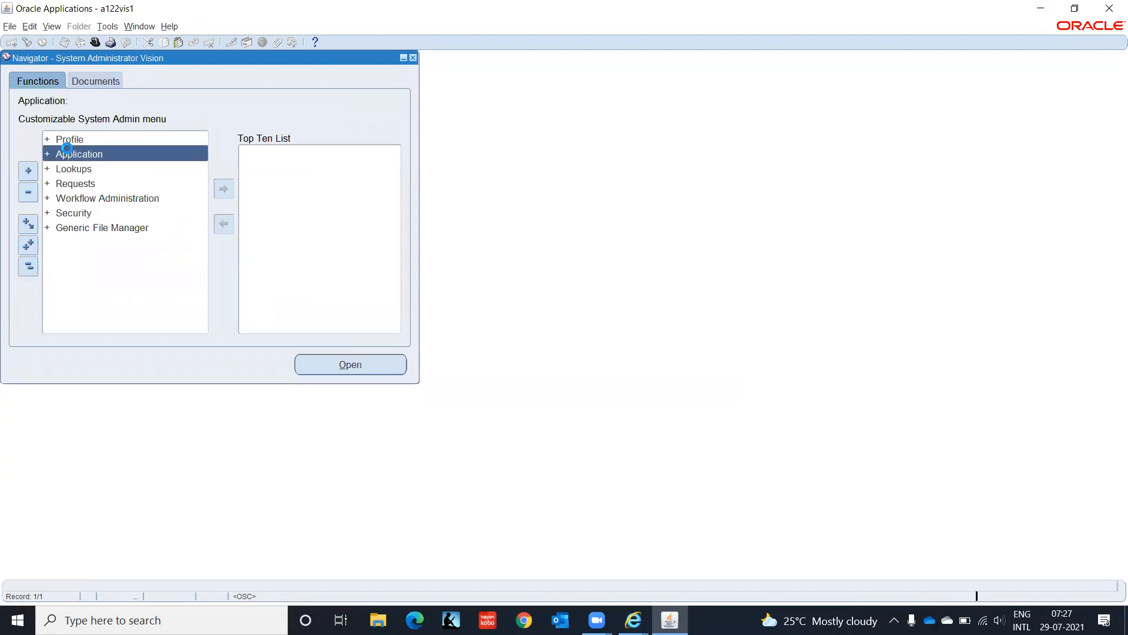
double_click(68, 152)
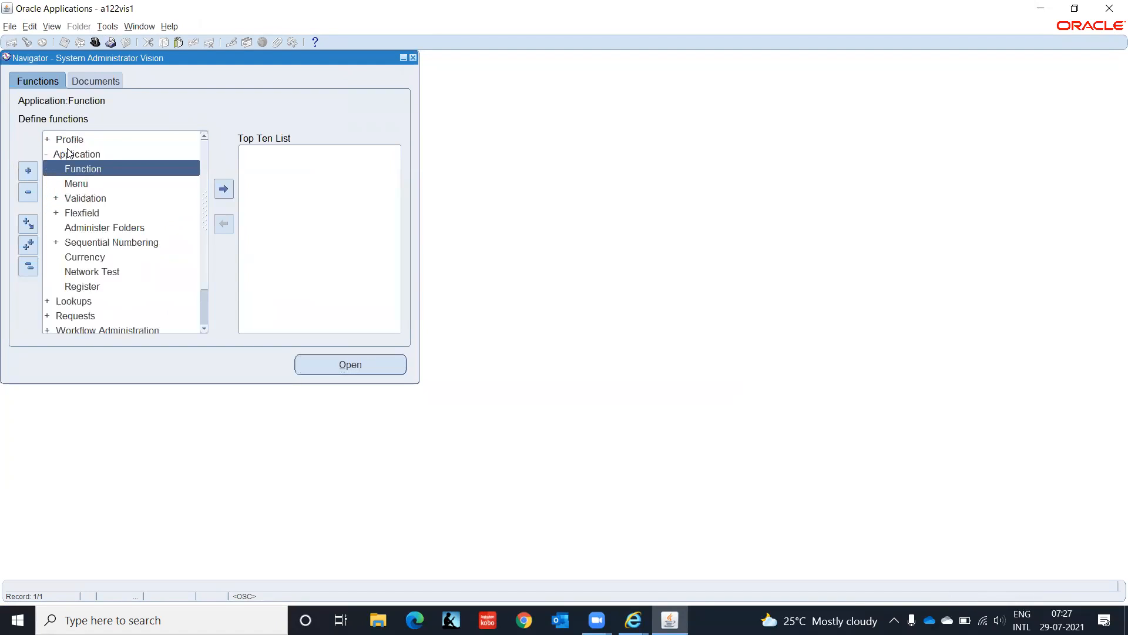
key("Down")
key("Return")
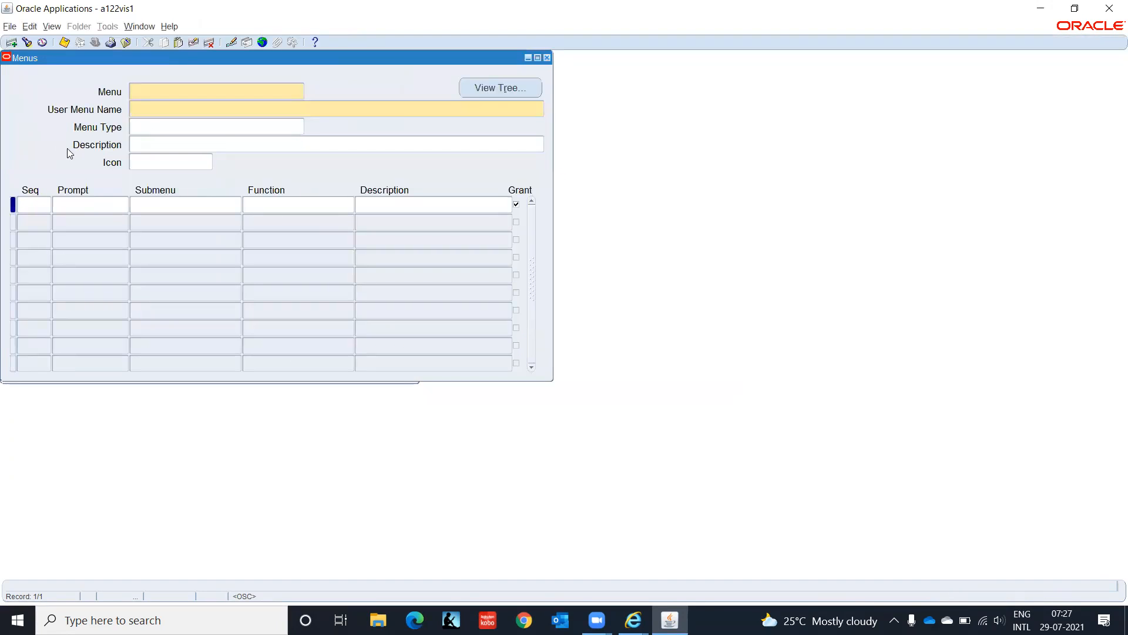
Step: Query menus matching IT% and step through the results to ITA_SETUP_TAB
key("F11")
type("IT%")
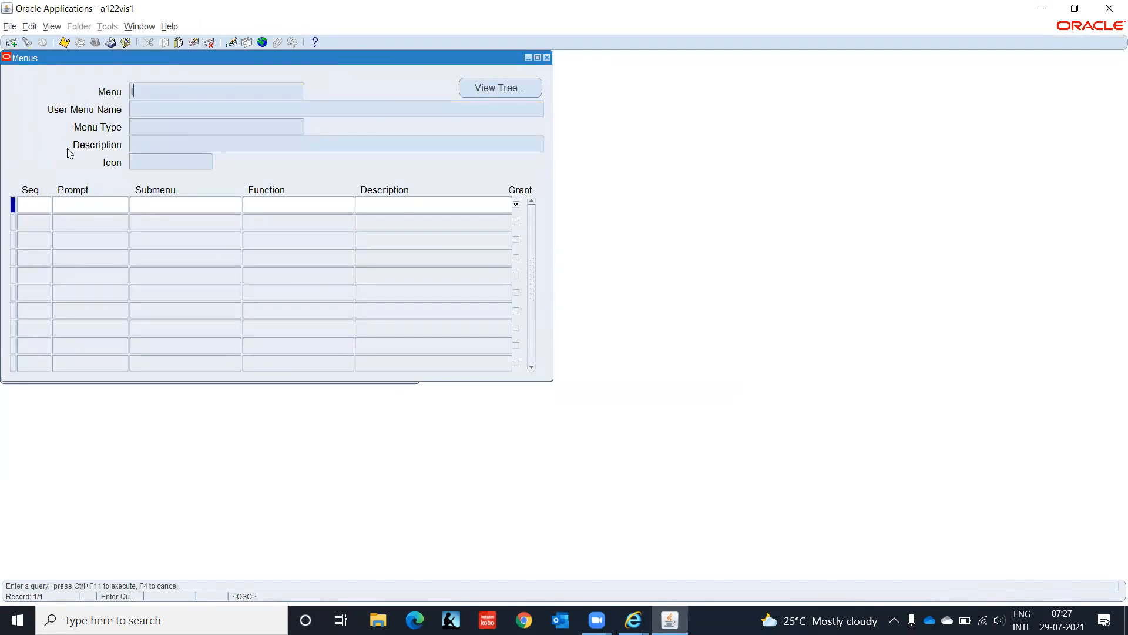
key("ctrl+F11")
key("Down")
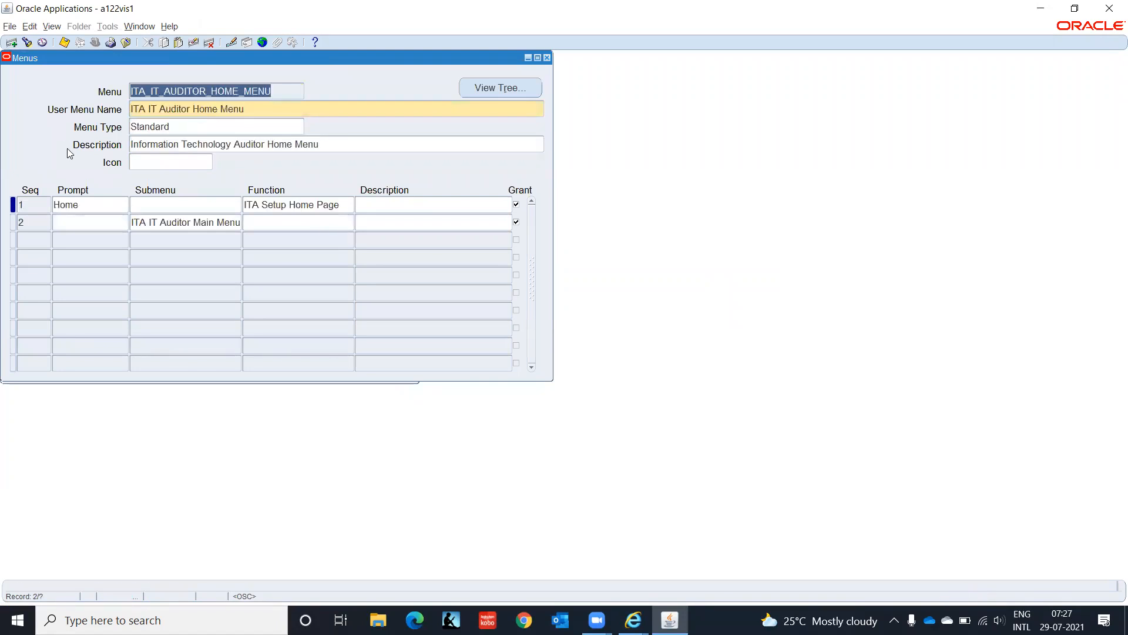
key("Down")
key("Down")
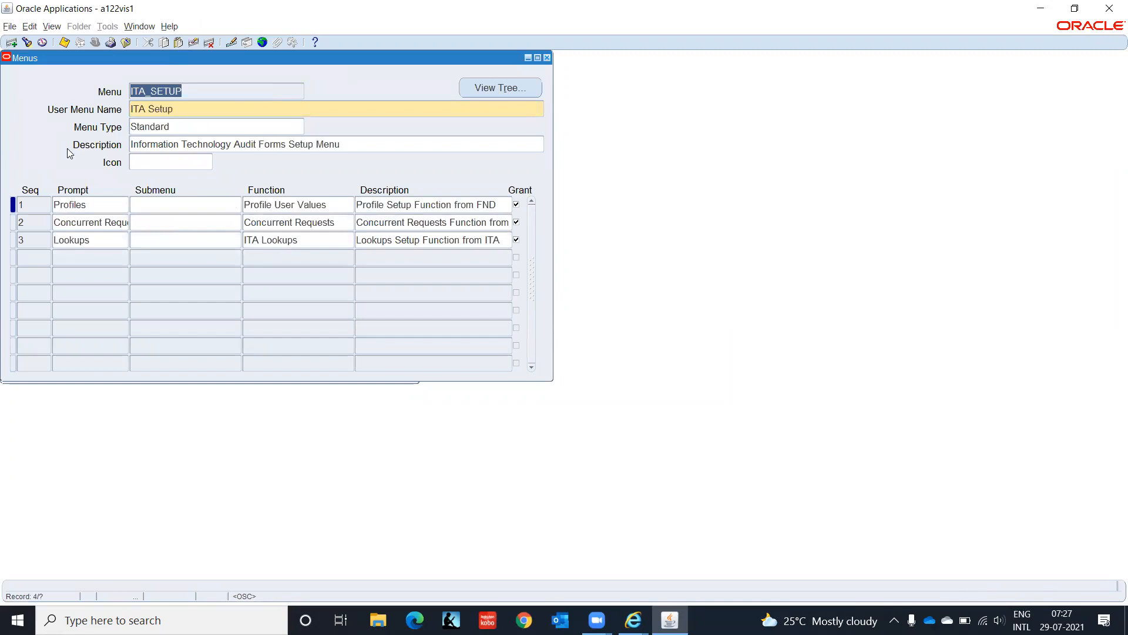
key("Down")
key("Down")
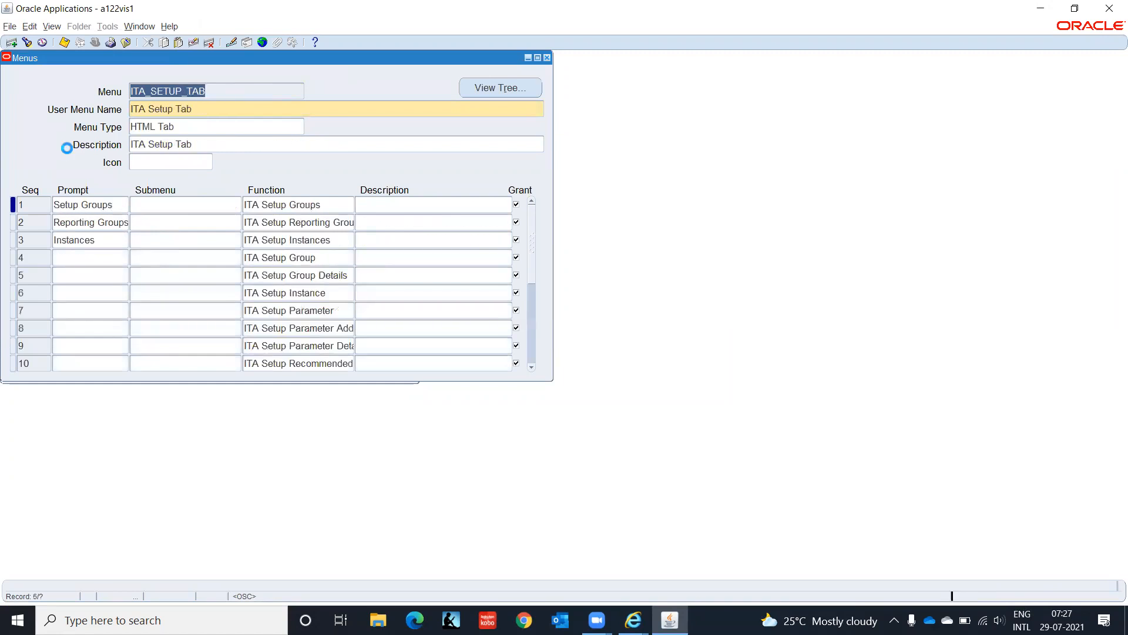
key("Down")
key("Down")
key("Down")
key("Down")
key("Down")
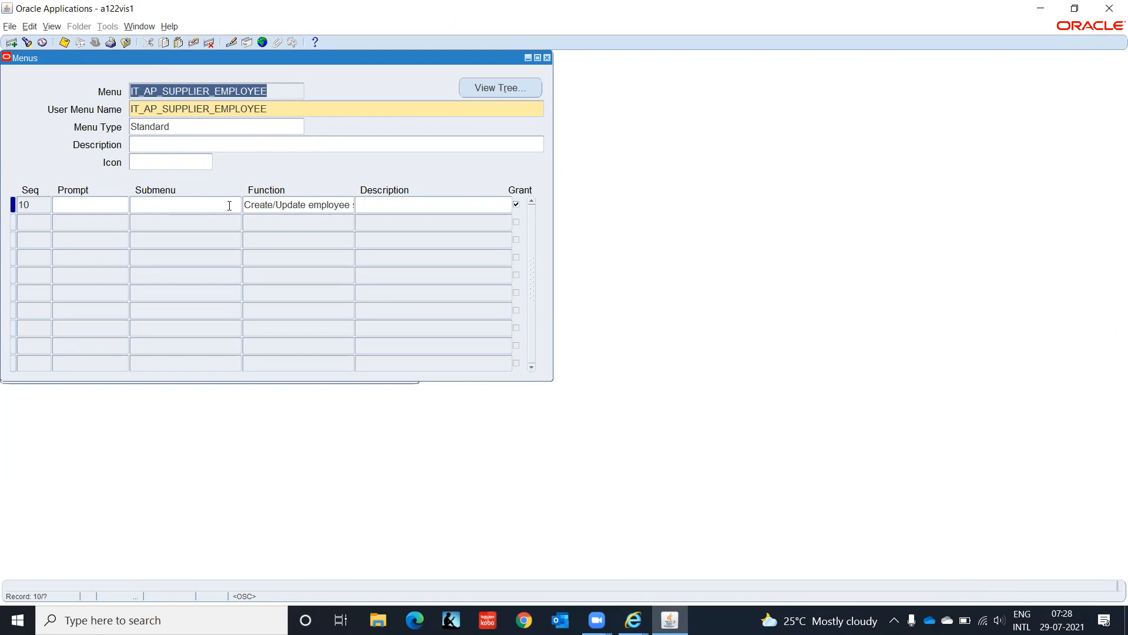
Step: Read the first function line of IT_AP_SUPPLIER_EMPLOYEE, then close the Menus form
left_click(296, 203)
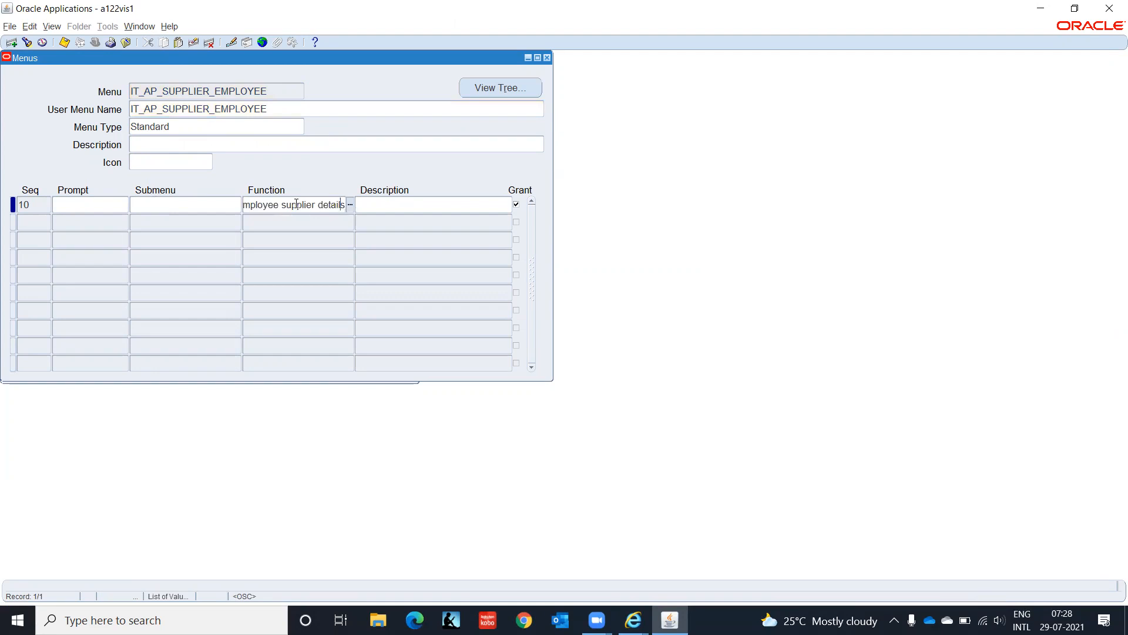
key("Left")
key("Left")
key("Left")
key("Left")
key("Left")
key("Left")
key("Left")
key("Left")
key("Left")
key("Left")
key("Left")
key("Left")
key("Left")
key("Left")
key("Left")
key("Left")
key("Left")
key("Right")
key("Right")
key("Right")
key("Right")
key("Right")
key("Right")
key("Right")
key("Right")
key("Right")
key("Right")
key("Right")
key("Right")
key("Right")
key("Right")
key("Right")
key("Right")
key("Right")
key("Right")
key("Right")
key("Right")
left_click(278, 86)
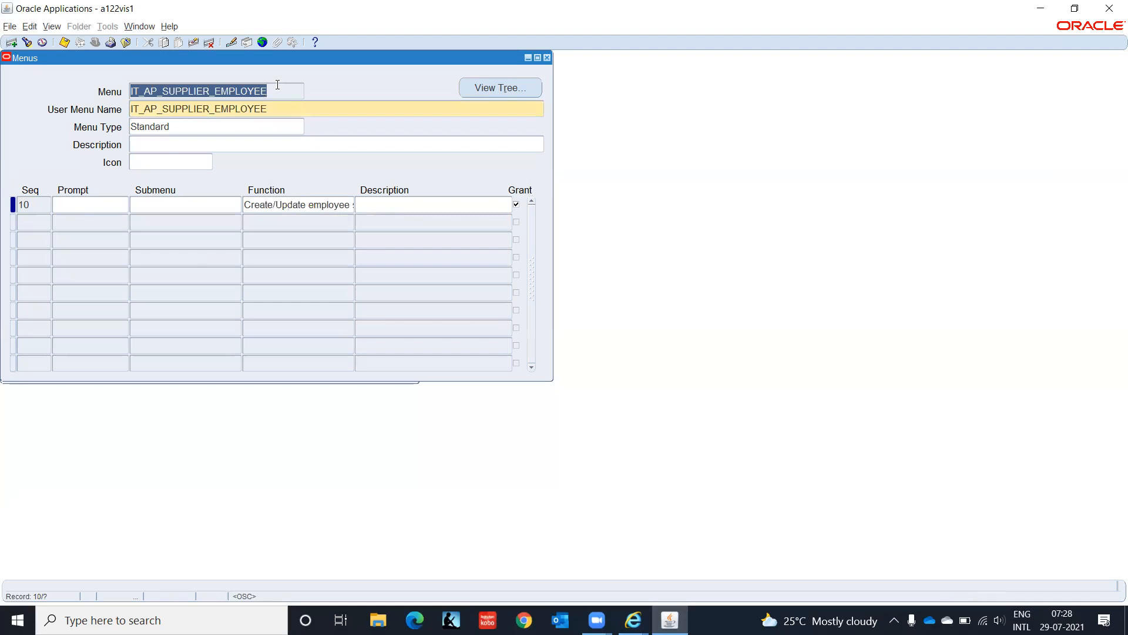
key("F4")
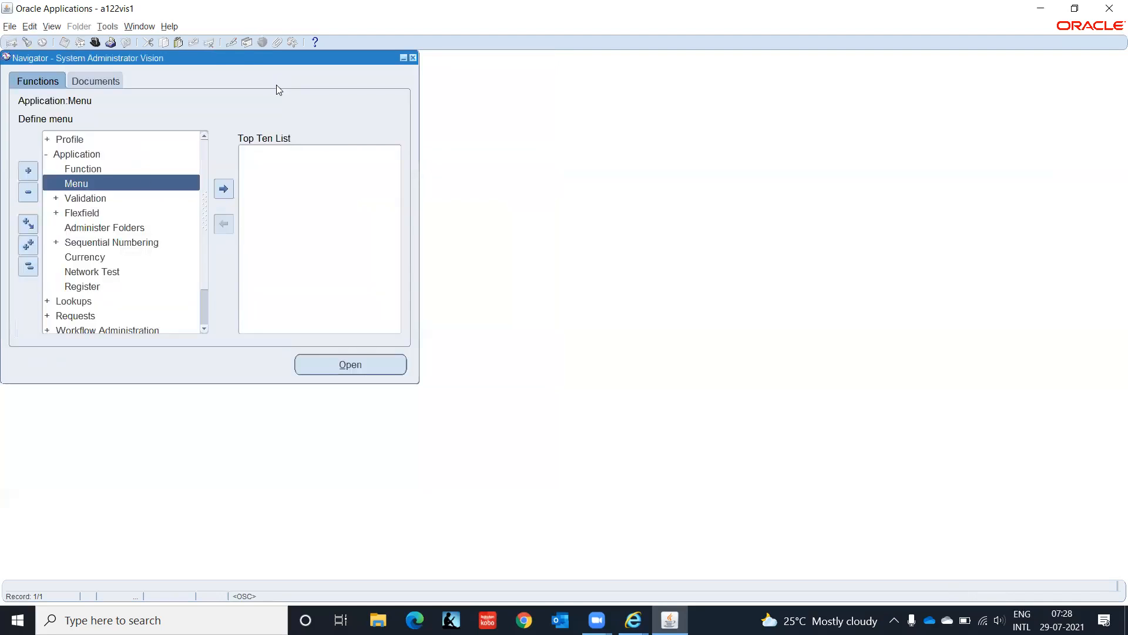
Step: Open Security > Responsibility > Define to get a blank Responsibilities form
left_click(27, 265)
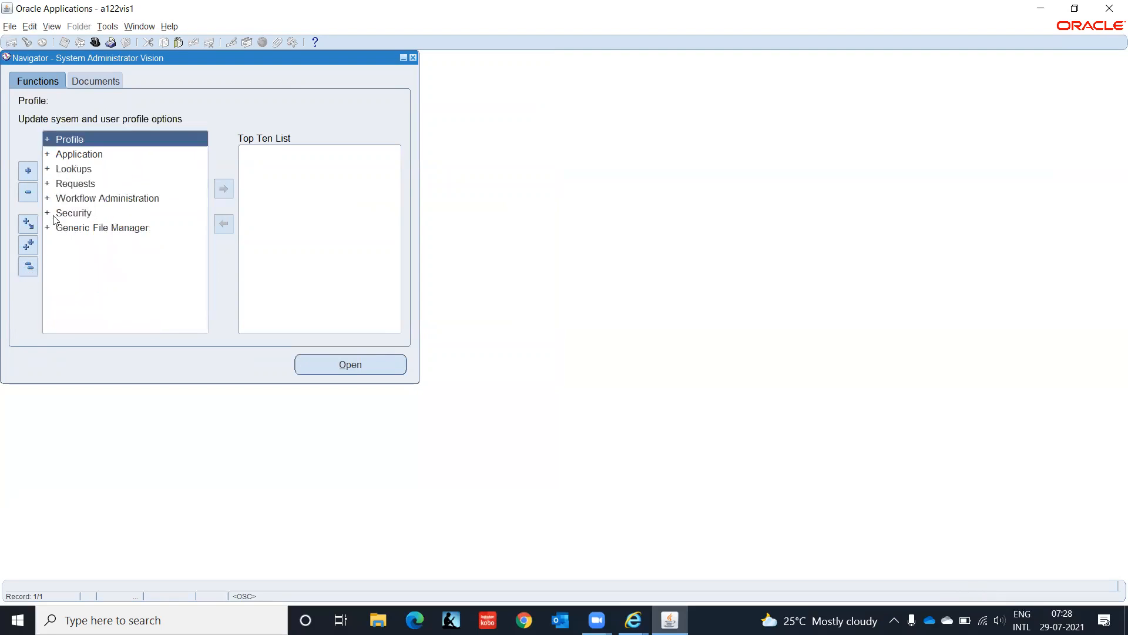
left_click(70, 212)
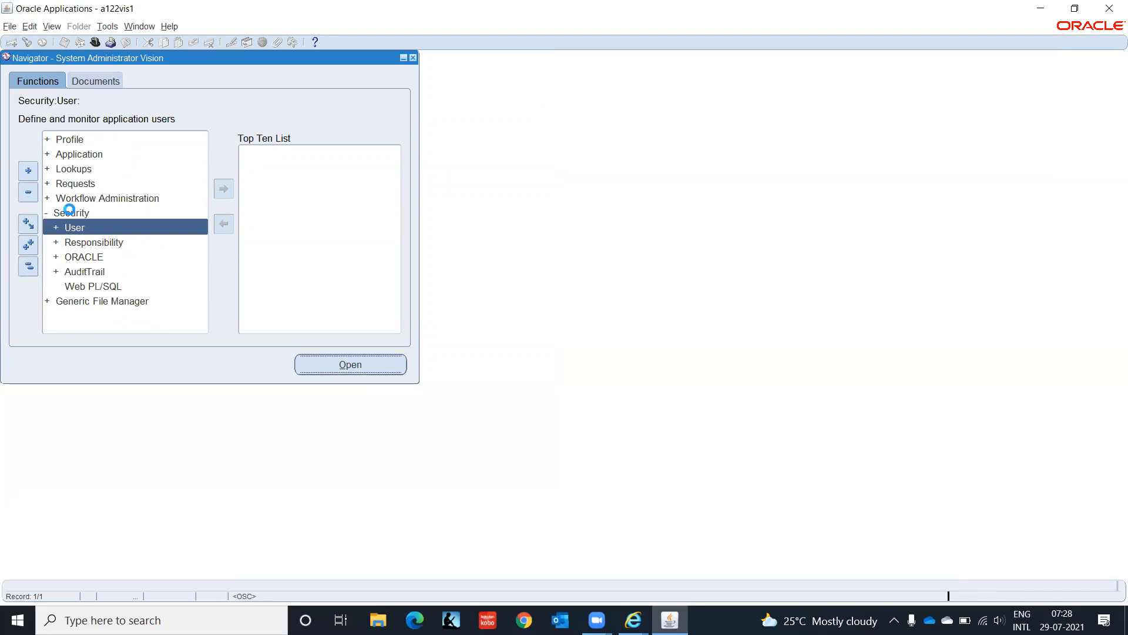
key("Return")
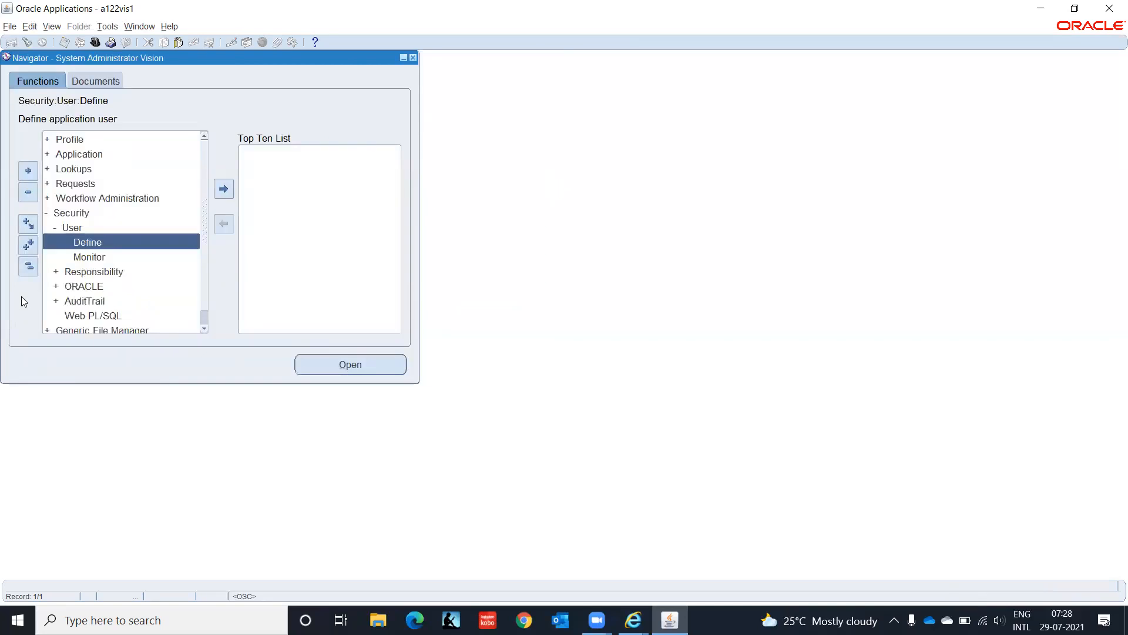
double_click(91, 272)
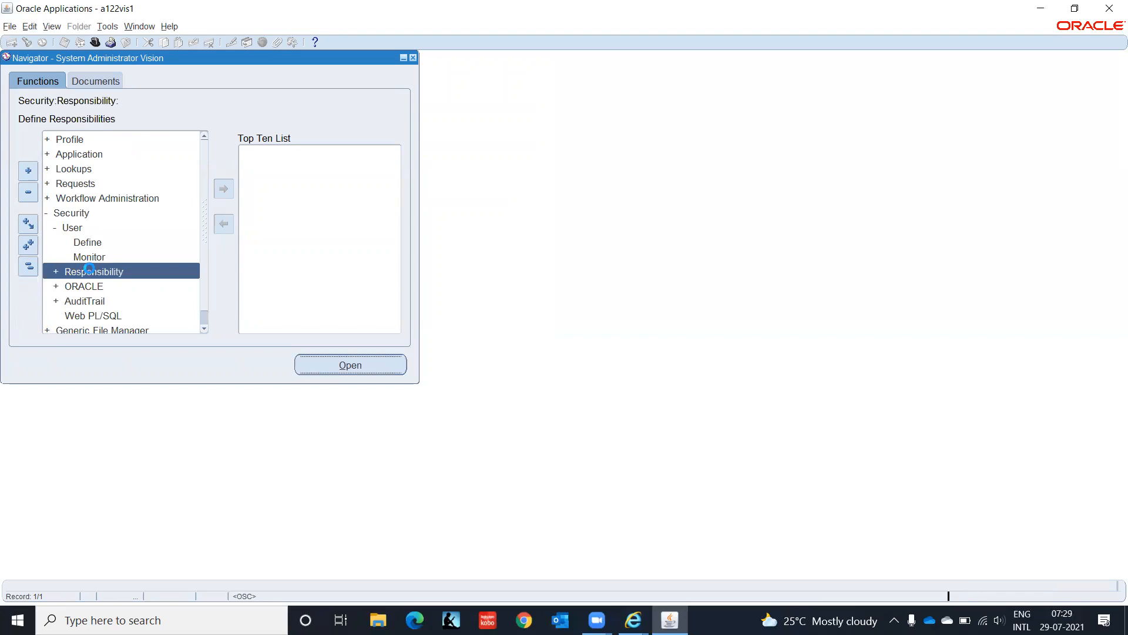
key("Return")
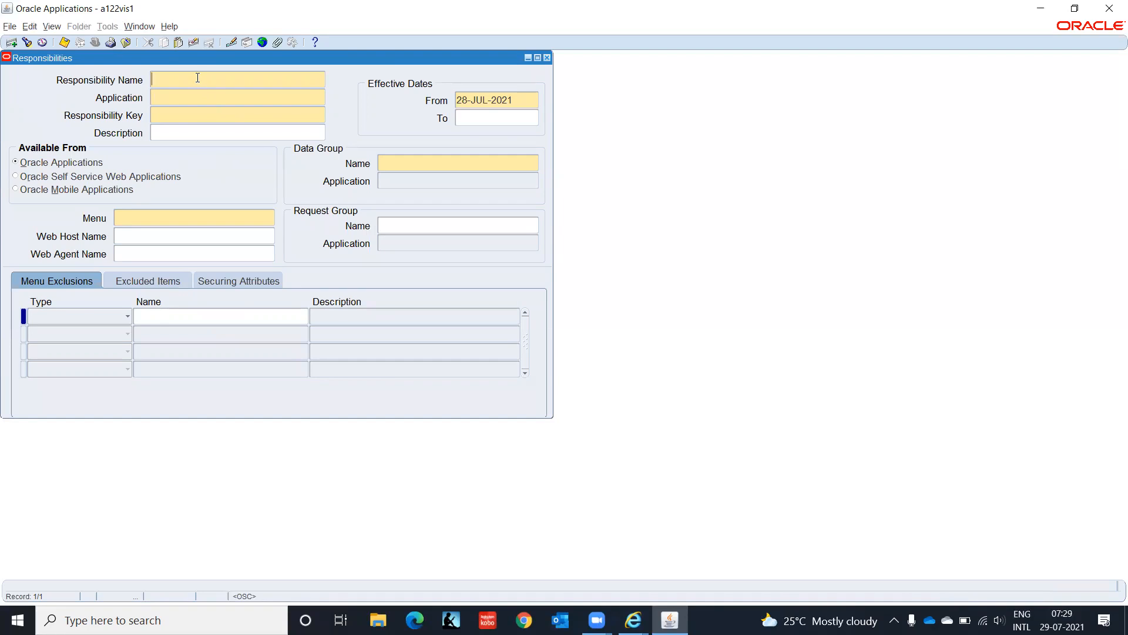
Step: Name the responsibility 'AP Employee Supplier, IT India' with application Payables
type("AP Employee SUp")
key("BackSpace")
key("BackSpace")
type("upplier, IT India")
key("Tab")
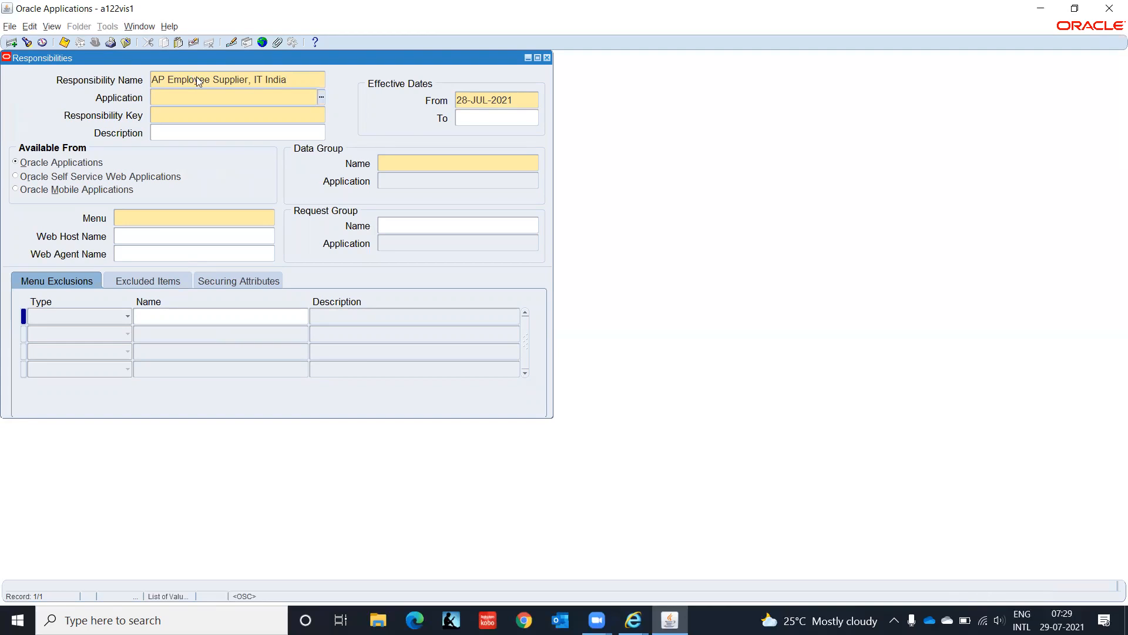
type("Accounts Pa")
key("Tab")
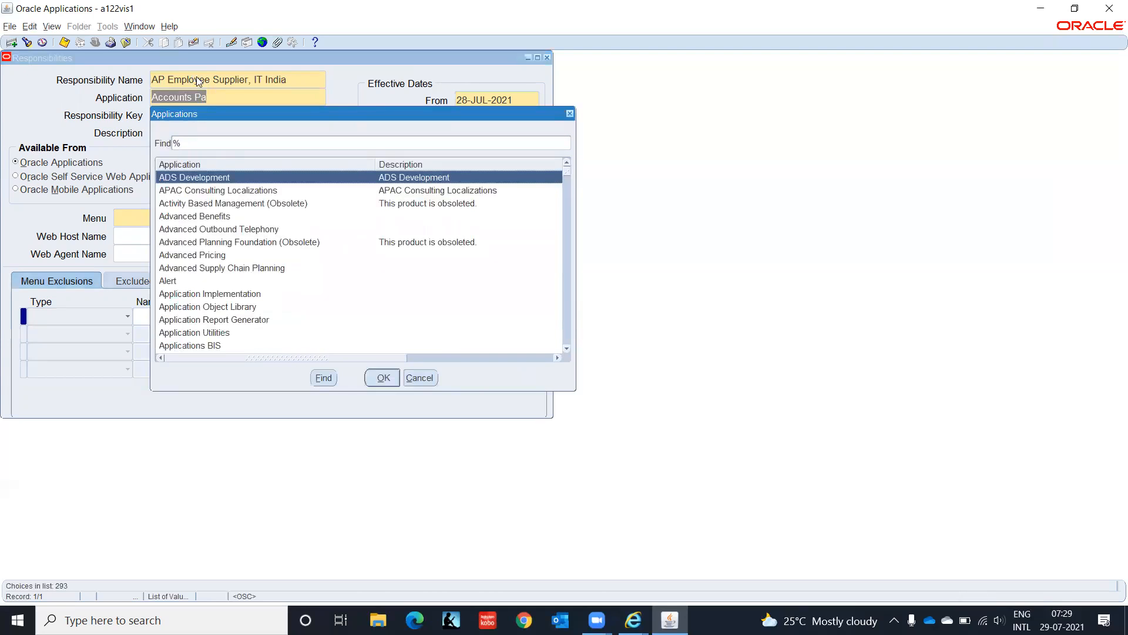
type("a")
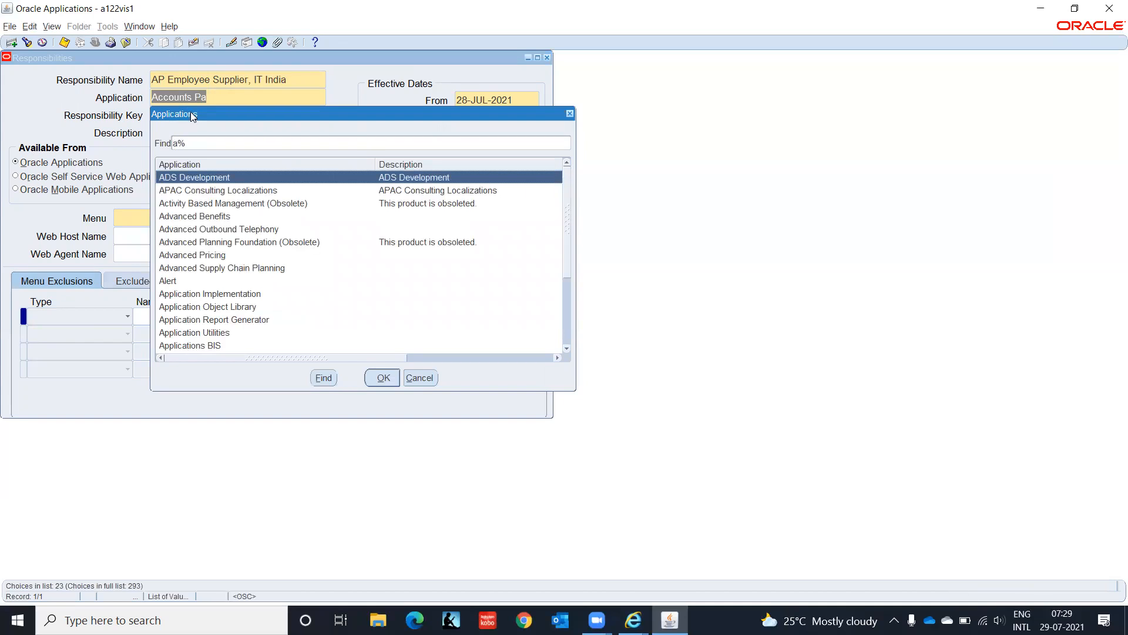
key("Down")
key("Down")
key("Return")
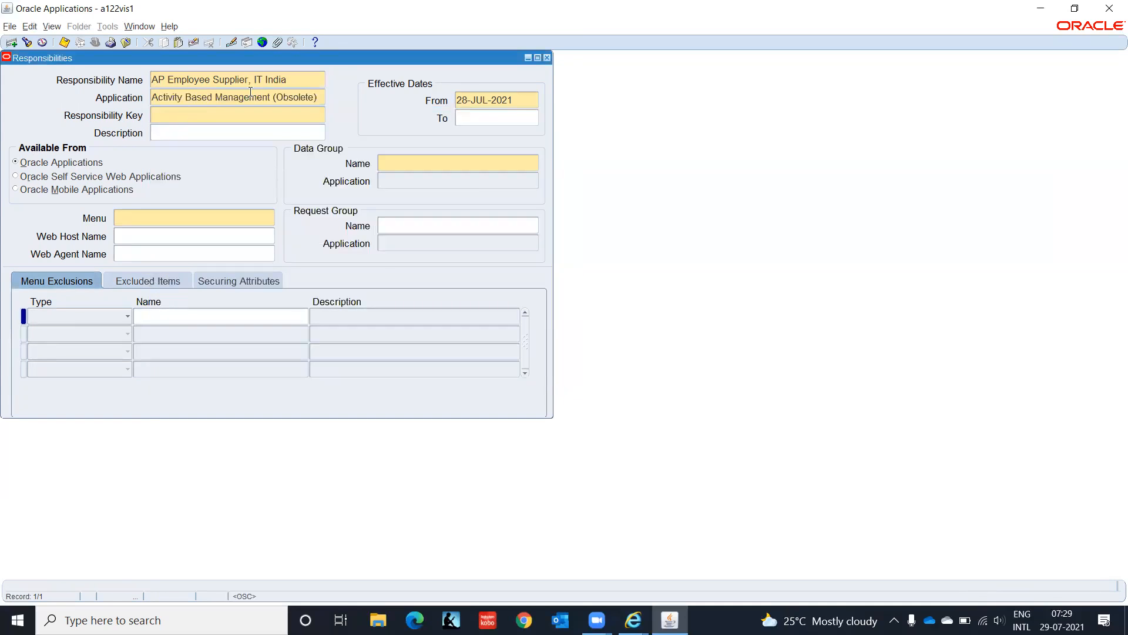
left_click(273, 94)
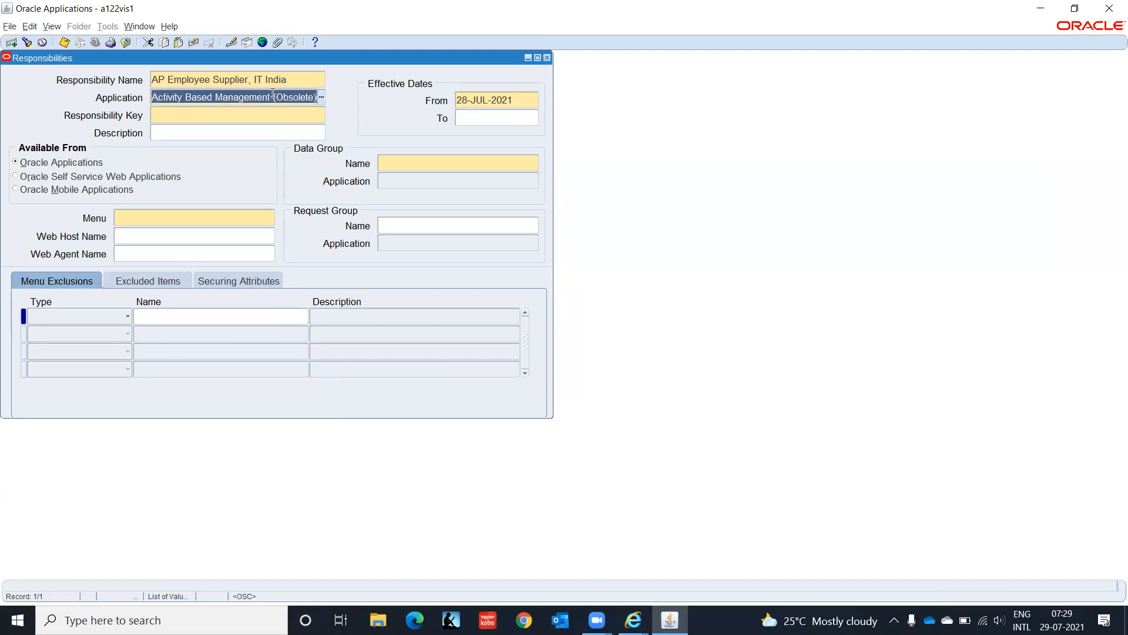
type("Pay")
key("Tab")
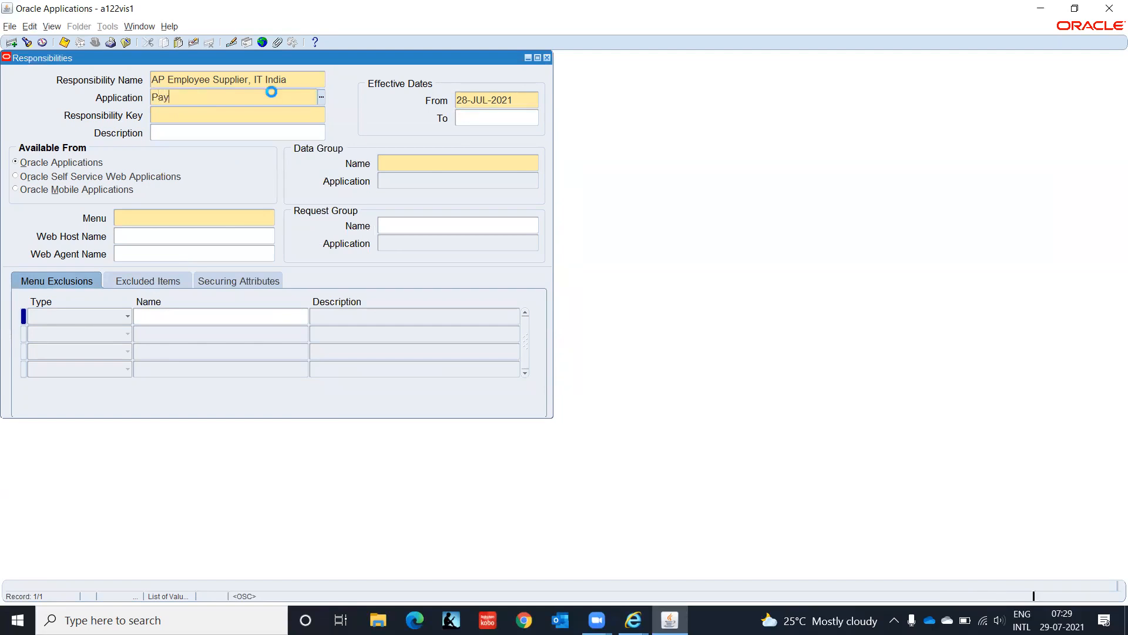
key("Return")
Step: Enter key AP_EMP_SUP_IT_INDIA, start date 01-JAN-2000 and data group Standard
type("AP_EMP_SUP_")
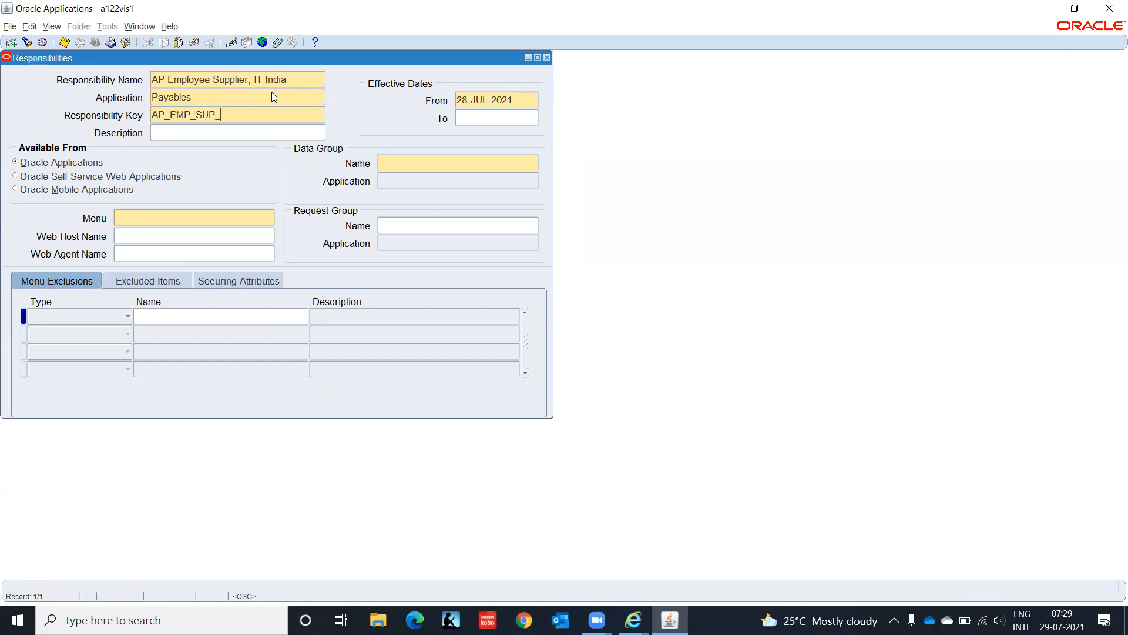
type("IT_INDIA")
key("Tab")
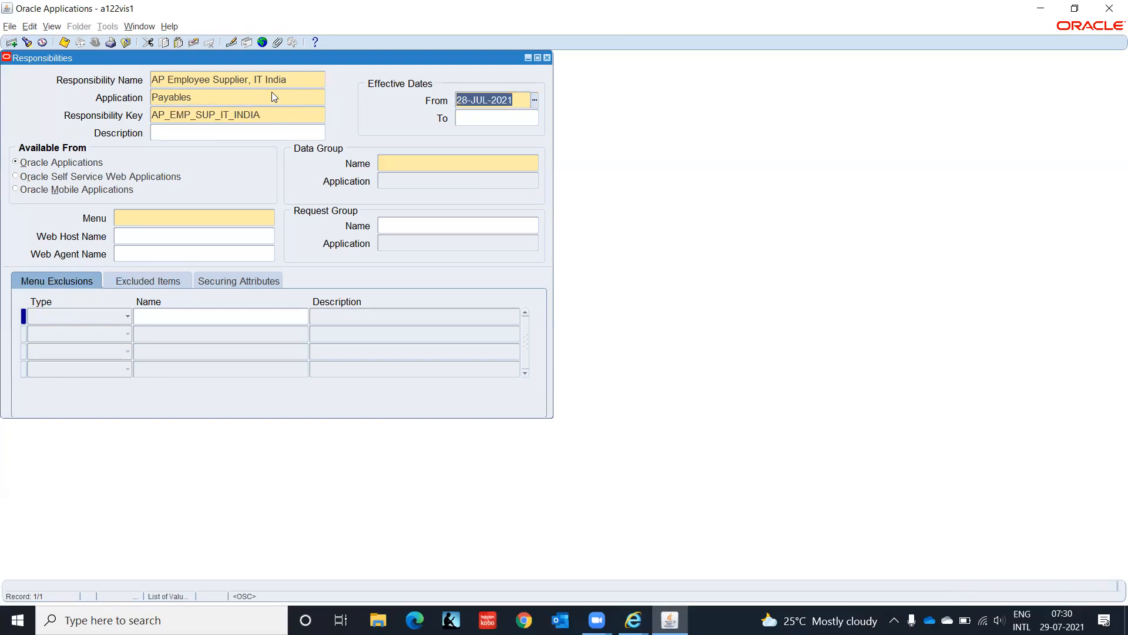
type("01-JAN-2")
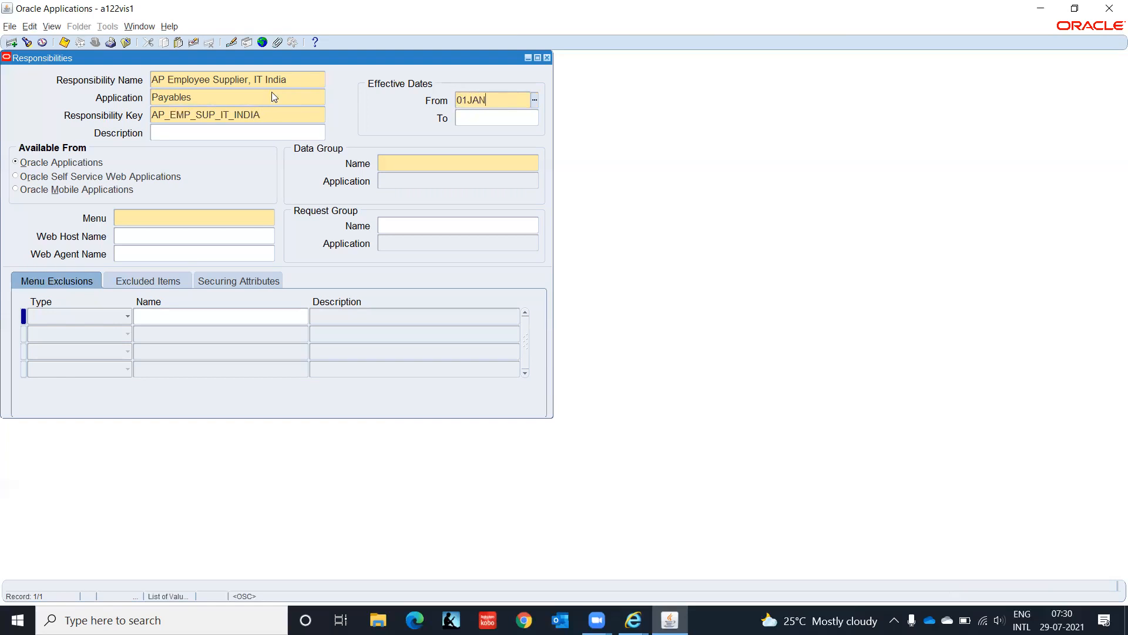
type("000")
key("Tab")
left_click(419, 162)
type("st")
key("Tab")
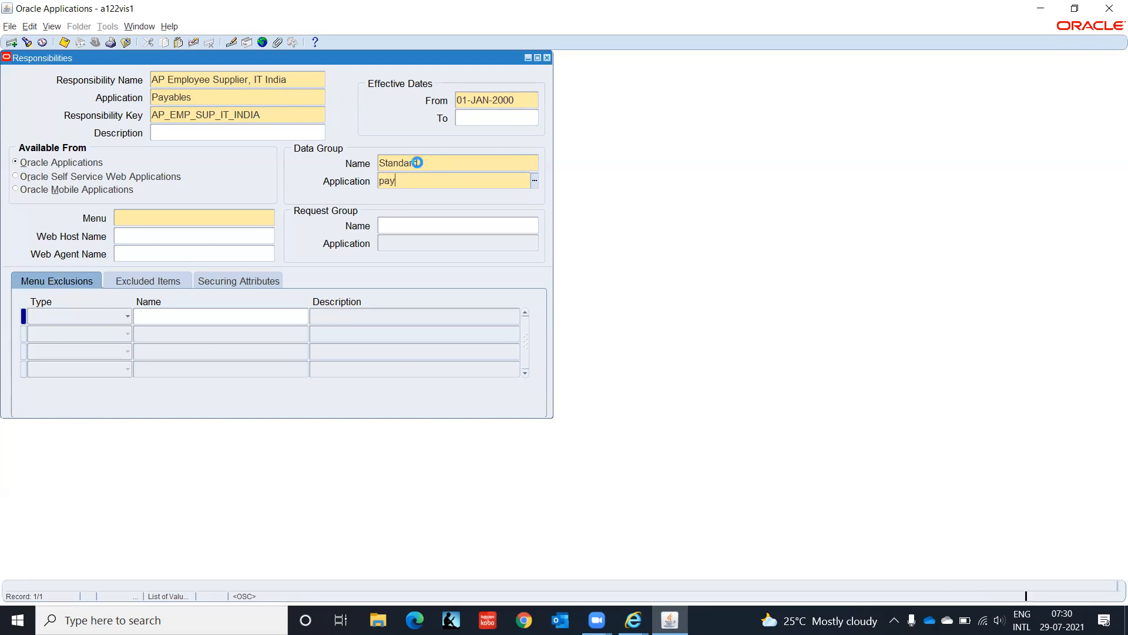
Step: Set the data group application to Payables and the menu to IT_AP_SUPPLIER_EMPLOYEE
key("Tab")
key("Return")
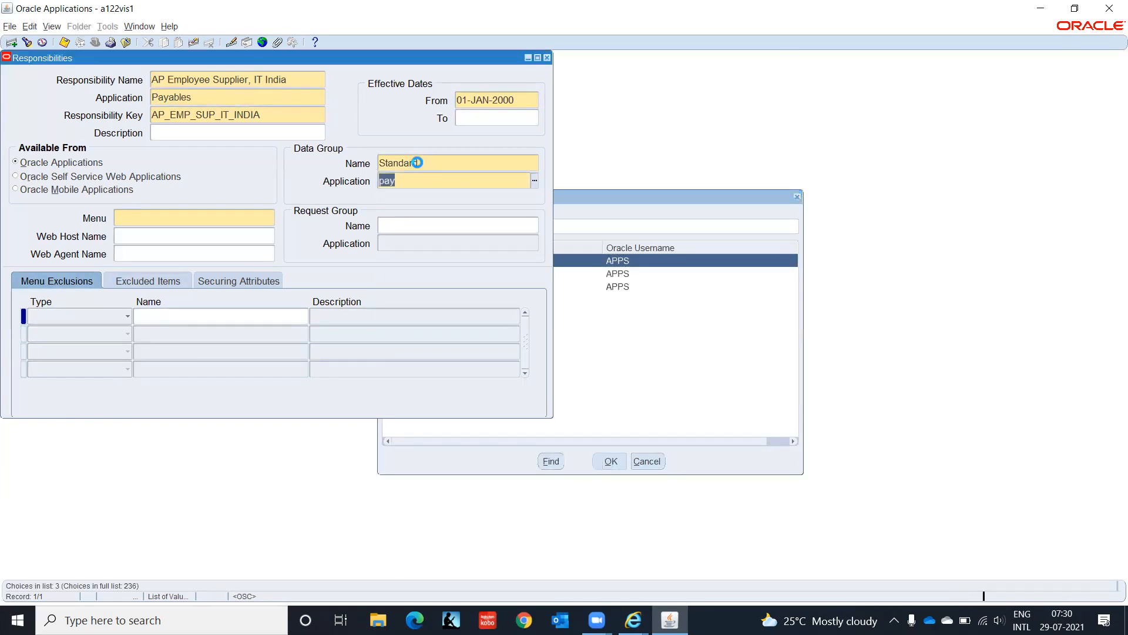
type("IT_AP_SUPPLIER_EMPLOYEE")
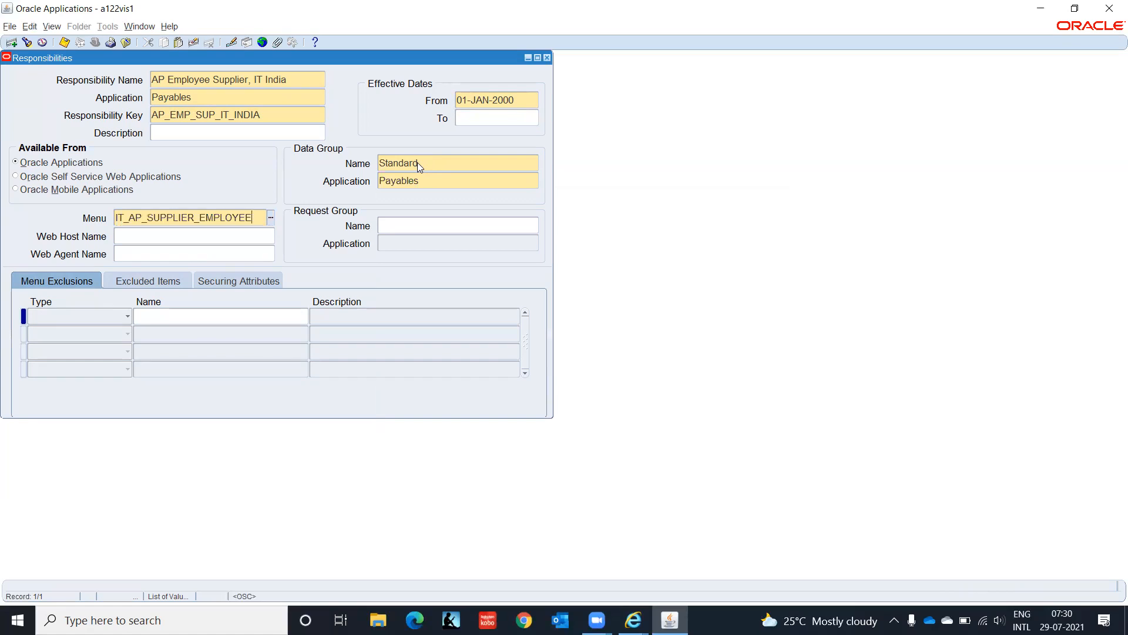
key("Tab")
Step: Set the request group to All Reports for Payables and save the responsibility
left_click(430, 223)
type("All")
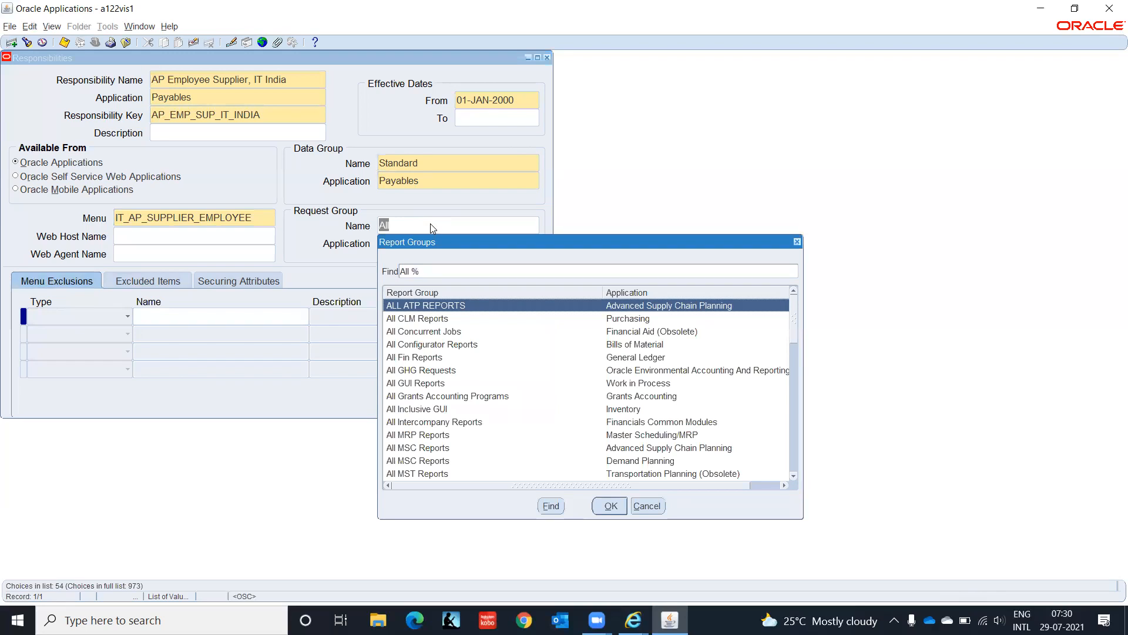
type("reports")
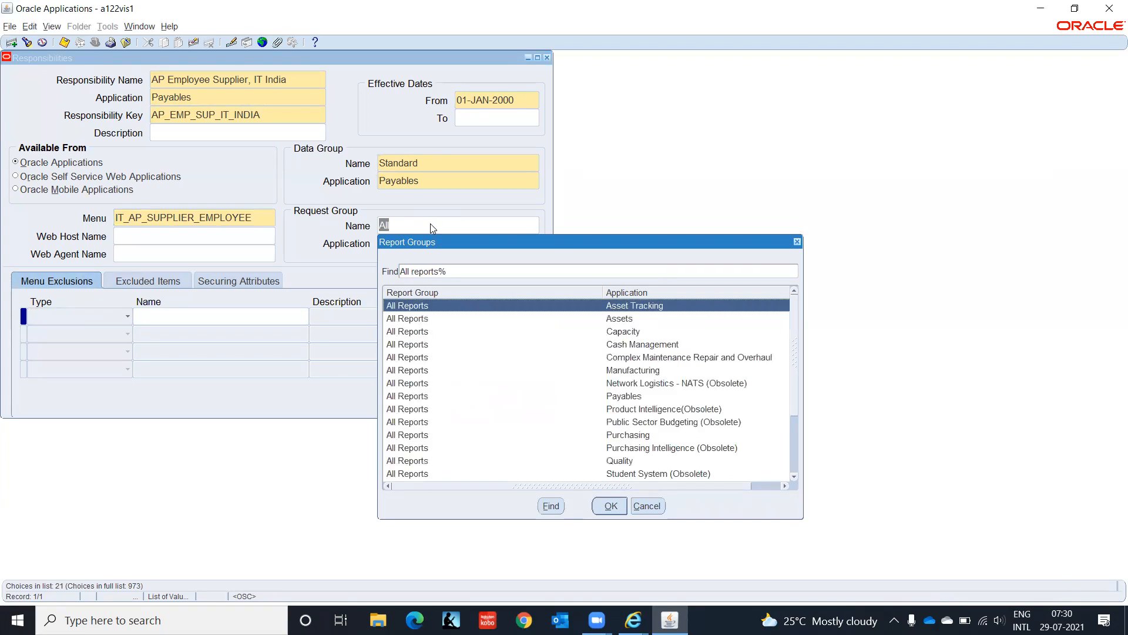
key("Down")
key("Down")
key("Down")
key("Down")
key("Down")
key("Down")
key("Down")
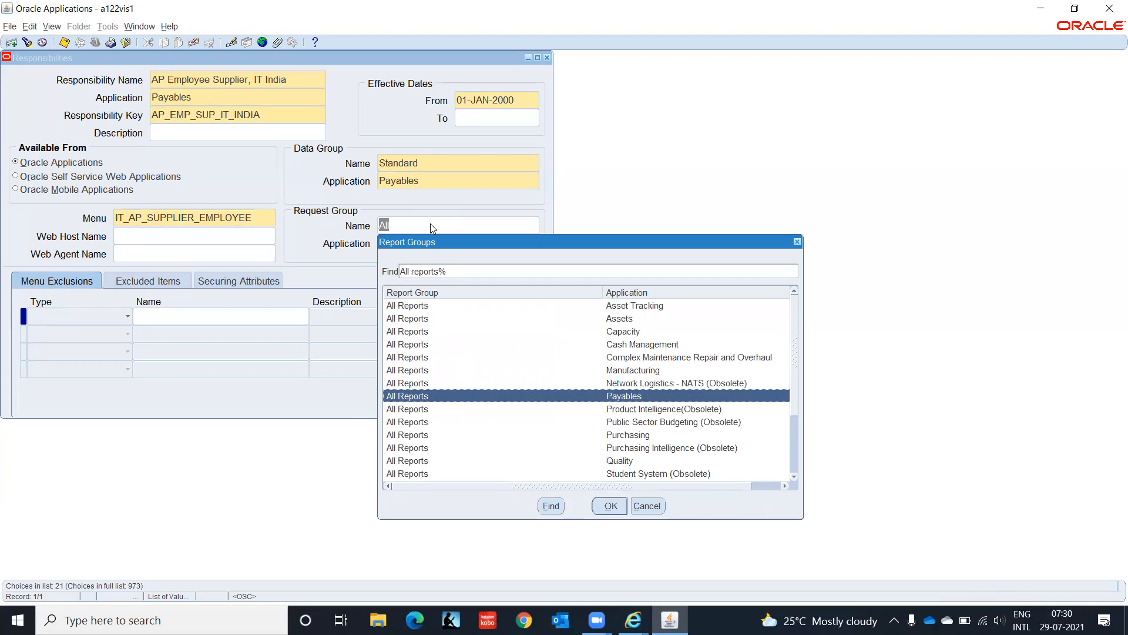
key("Return")
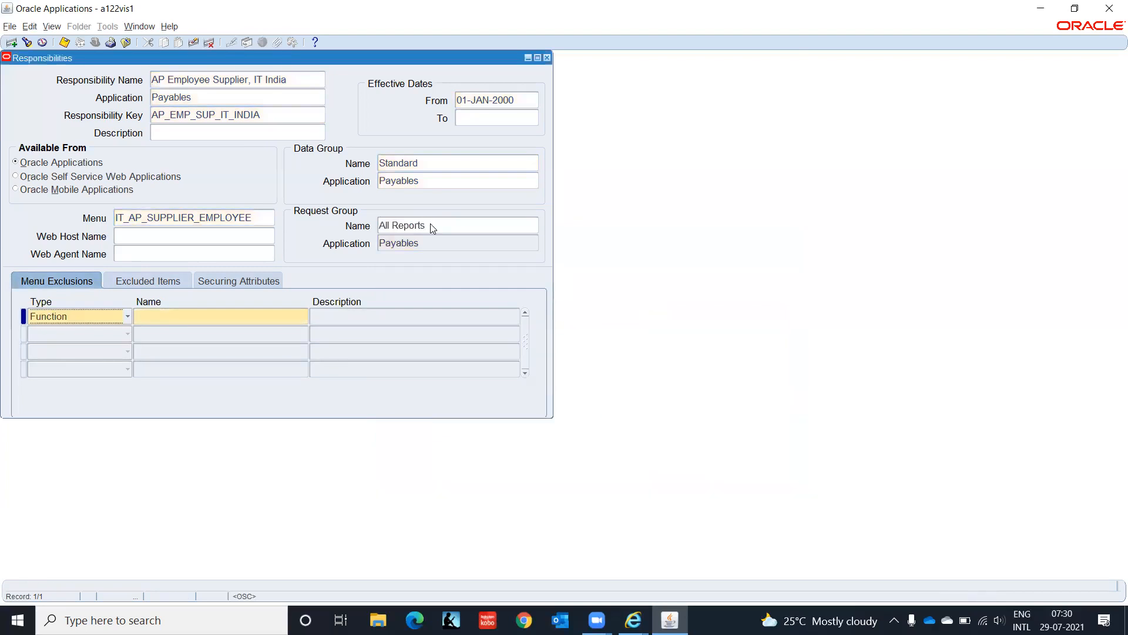
key("ctrl+s")
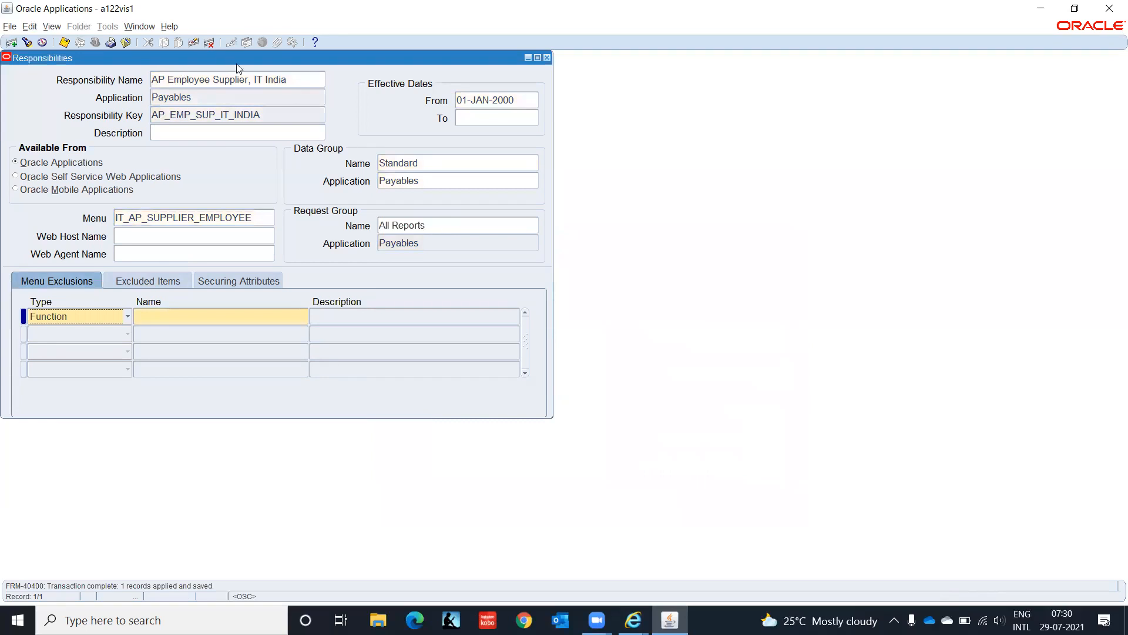
left_click(298, 84)
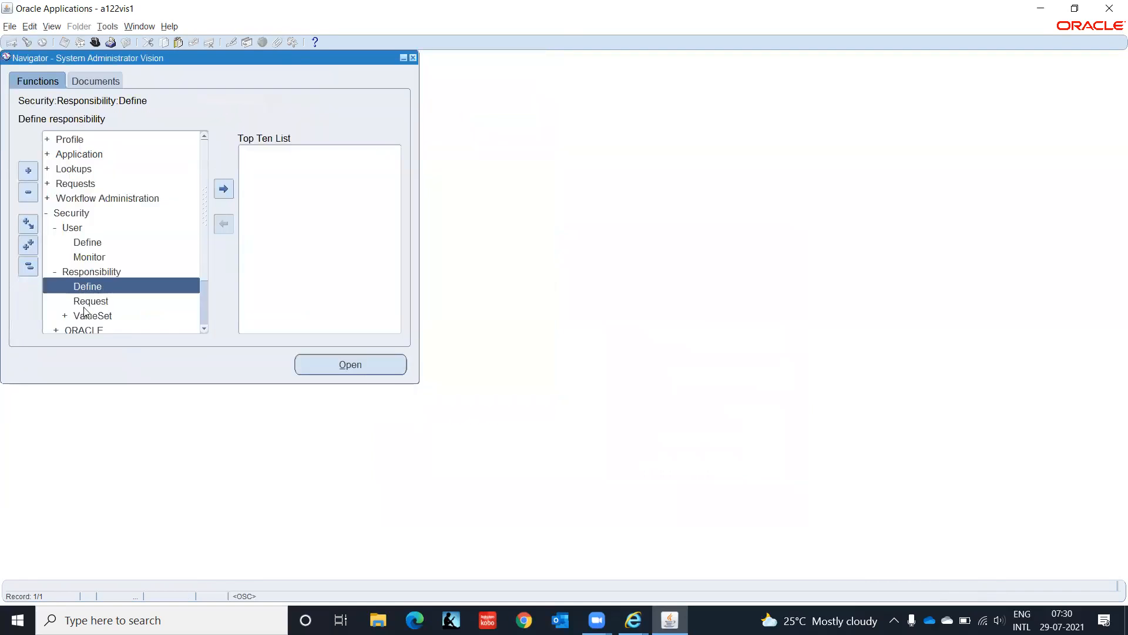
Step: Open the Users definition form and query the existing user account
left_click(80, 242)
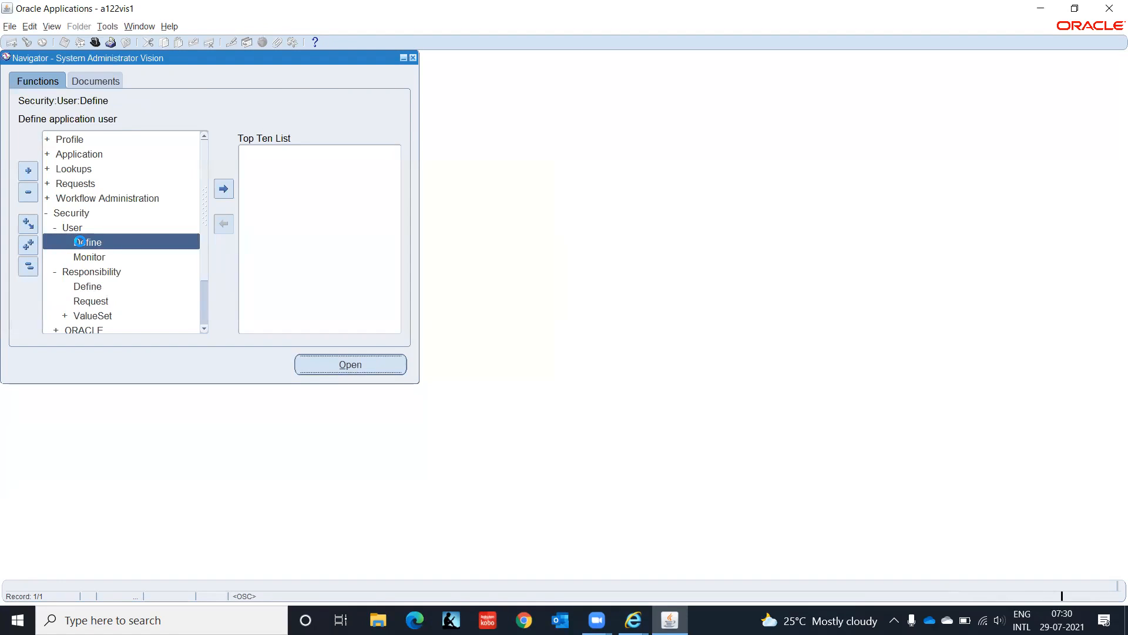
double_click(80, 242)
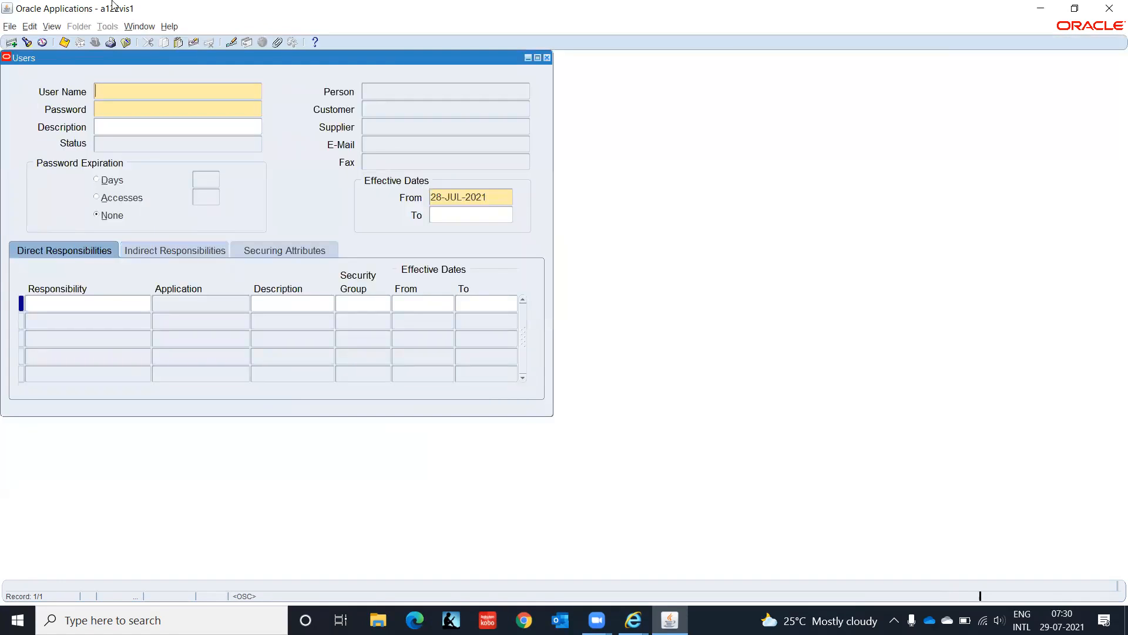
key("F11")
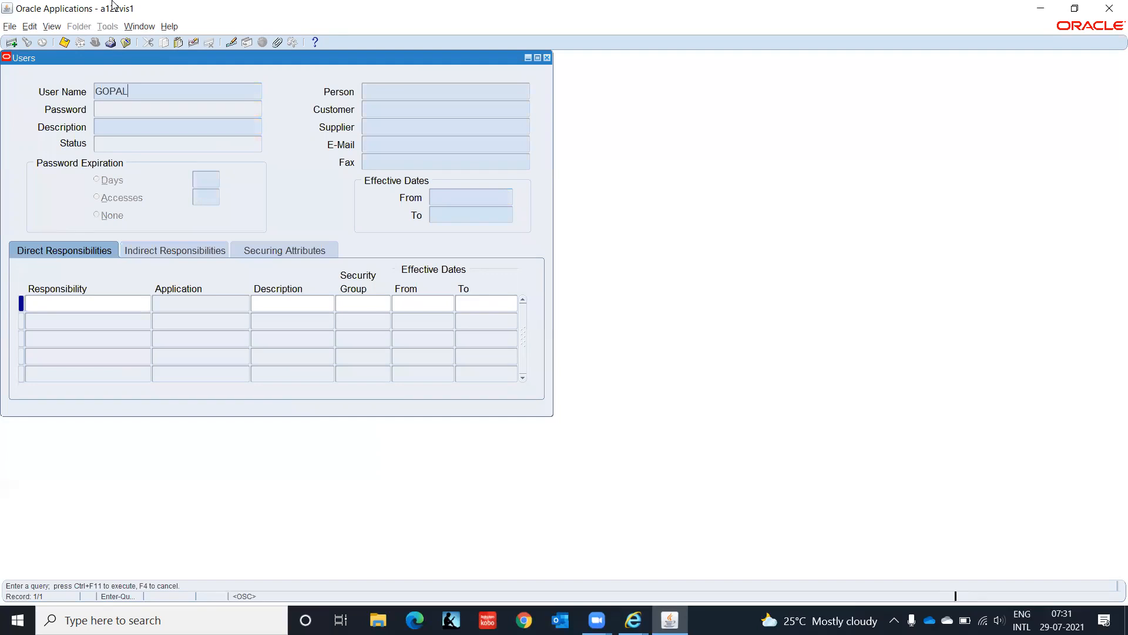
key("ctrl+F11")
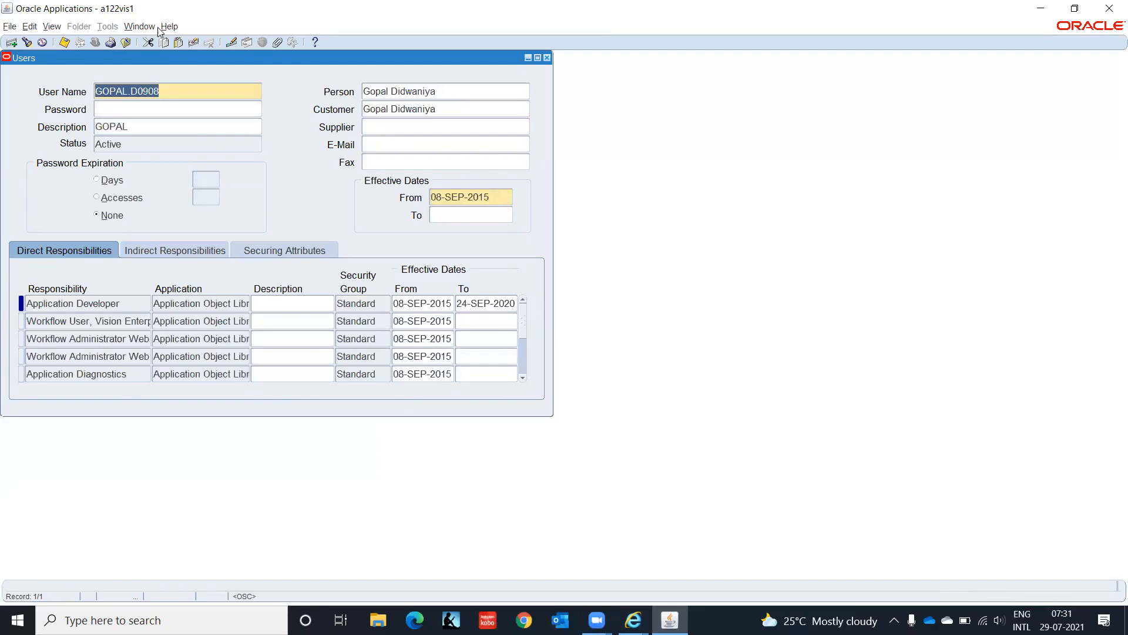
Step: Add the AP Employee Supplier, IT India responsibility to the user with default dates
left_click(71, 341)
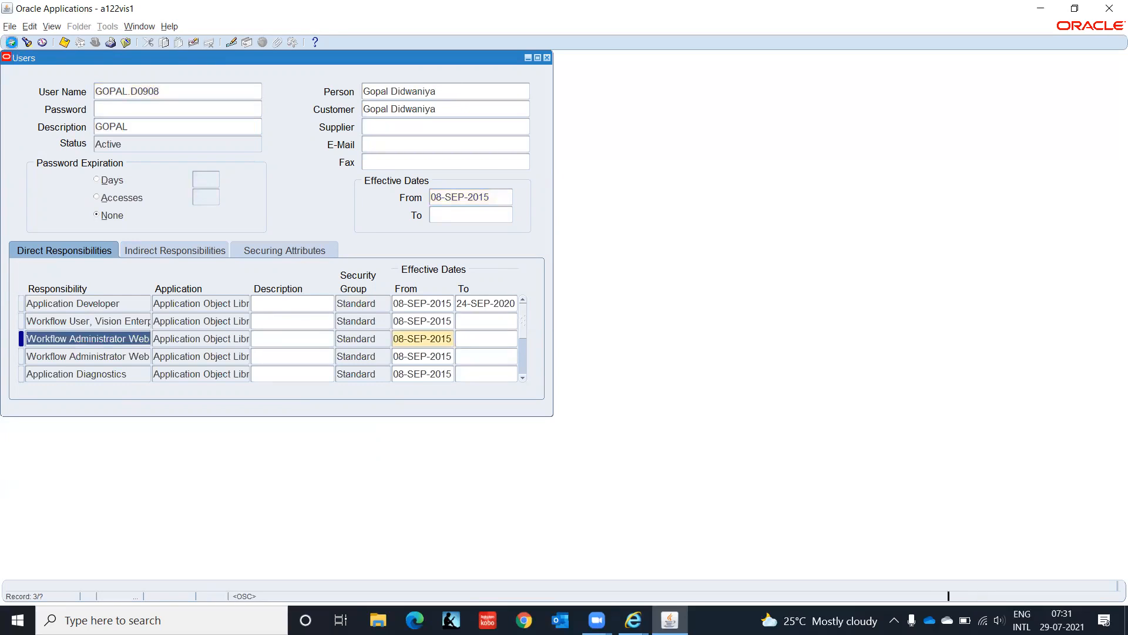
left_click(11, 42)
key("ctrl+v")
key("Tab")
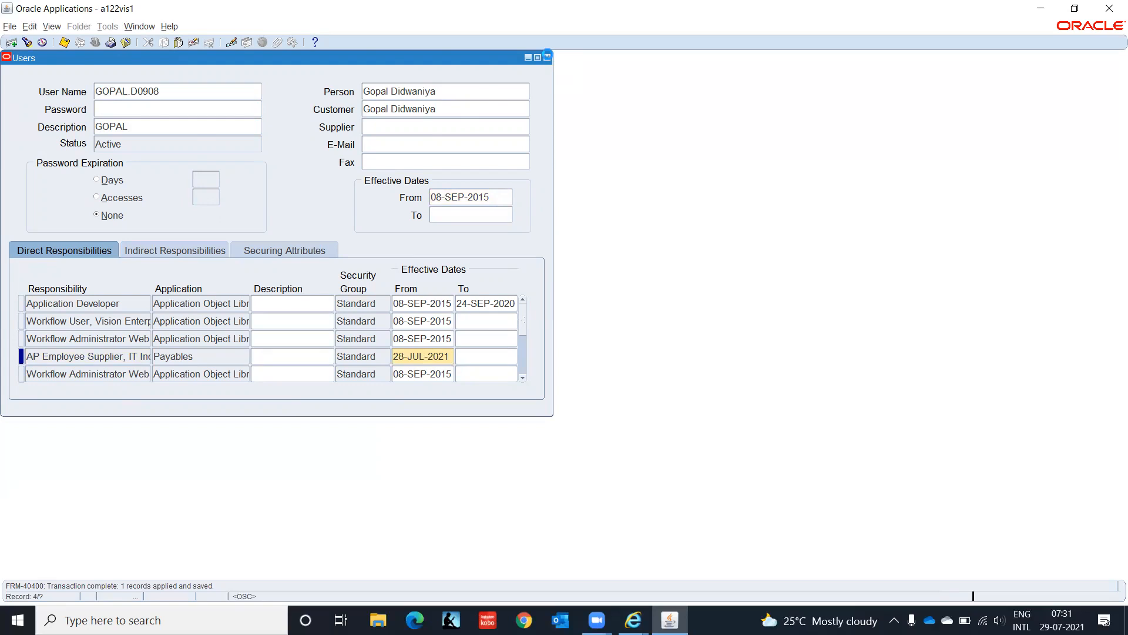
left_click(547, 58)
Step: Open System Profile Values filtered to the AP Employee Supplier, IT India responsibility
left_click(74, 139)
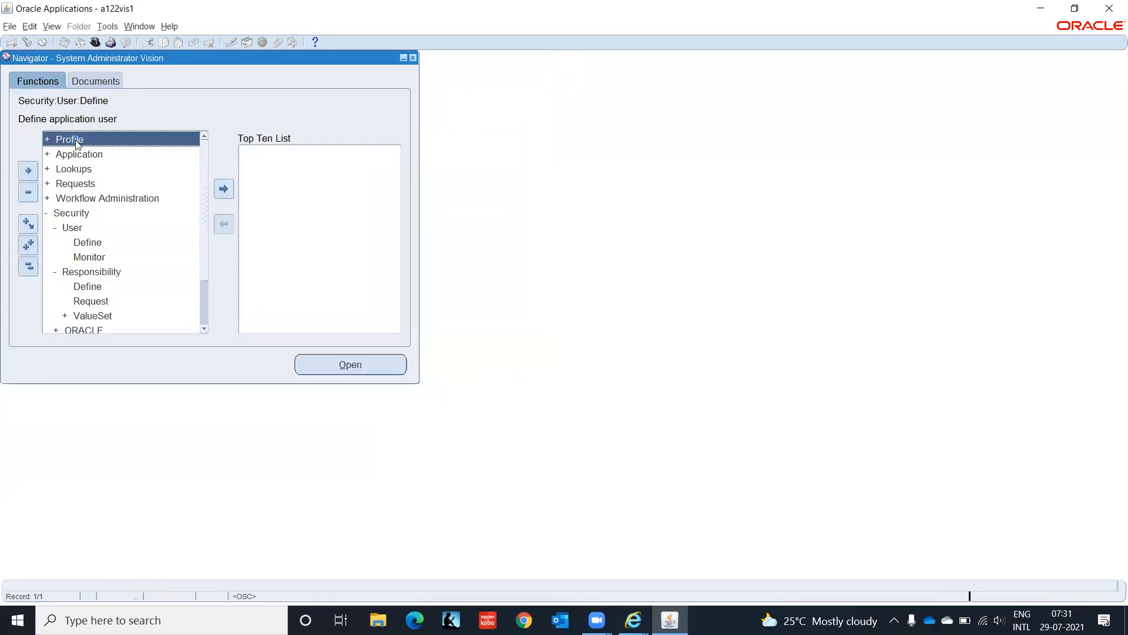
double_click(74, 140)
key("Return")
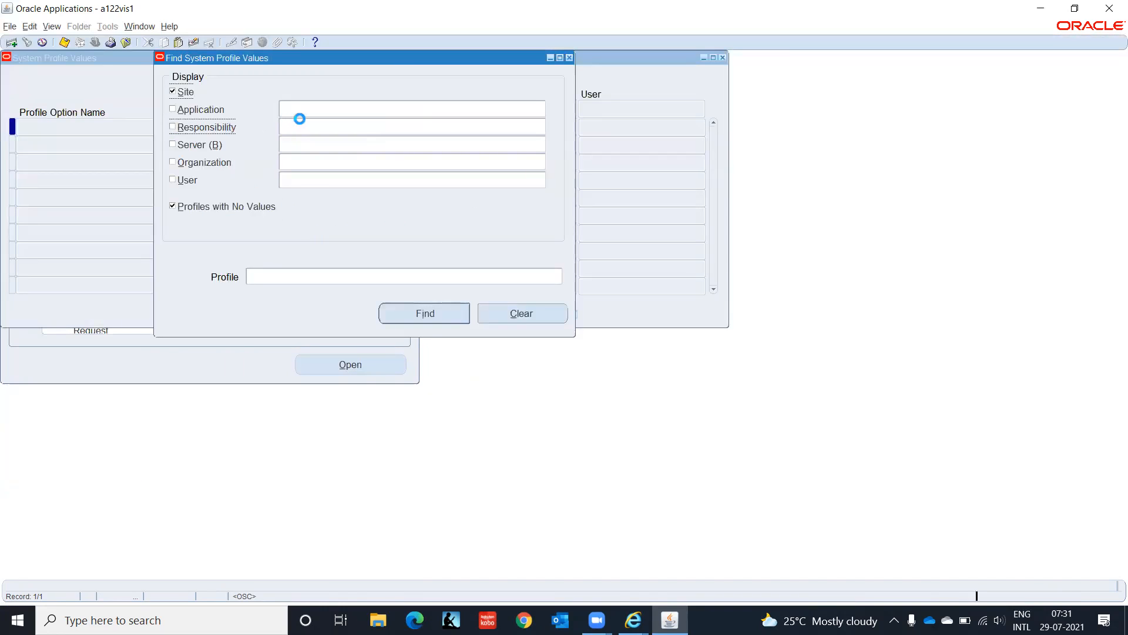
left_click(321, 127)
type("AP Employee Supplier, IT India")
key("Return")
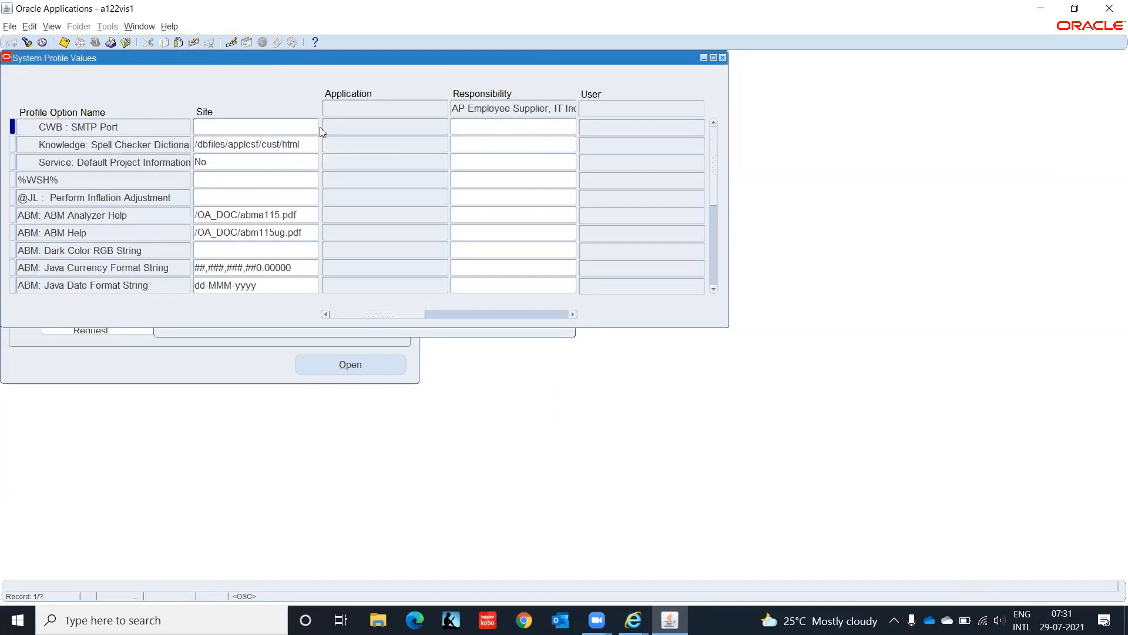
Step: Narrow the profile search to names matching HR%Sec%
left_click(27, 43)
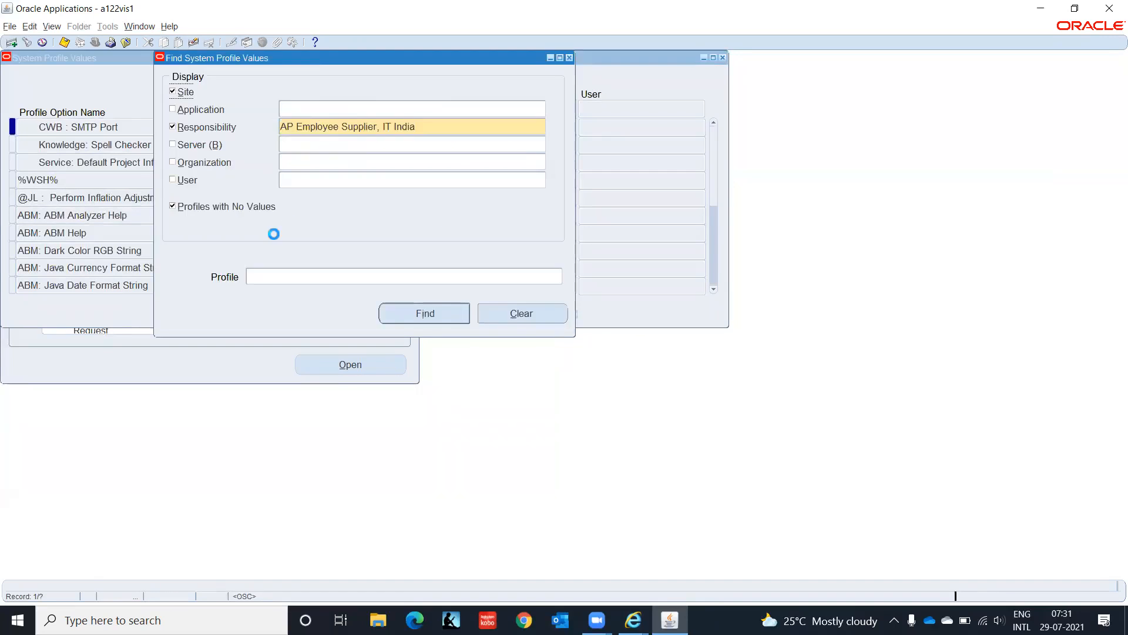
left_click(295, 276)
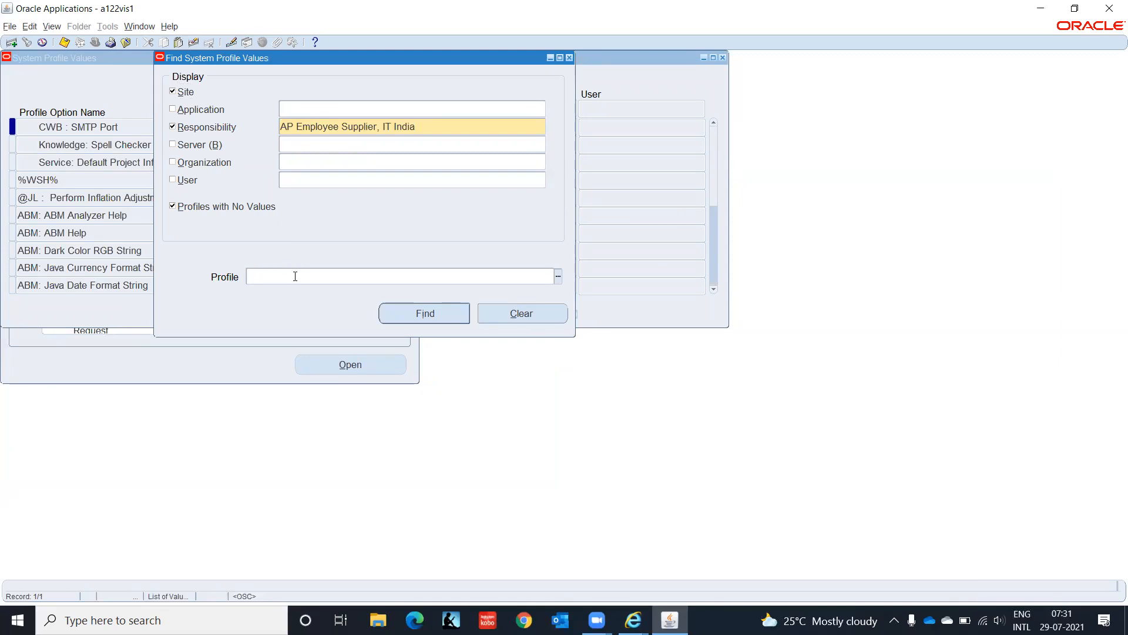
type("HR%Sec%")
key("Return")
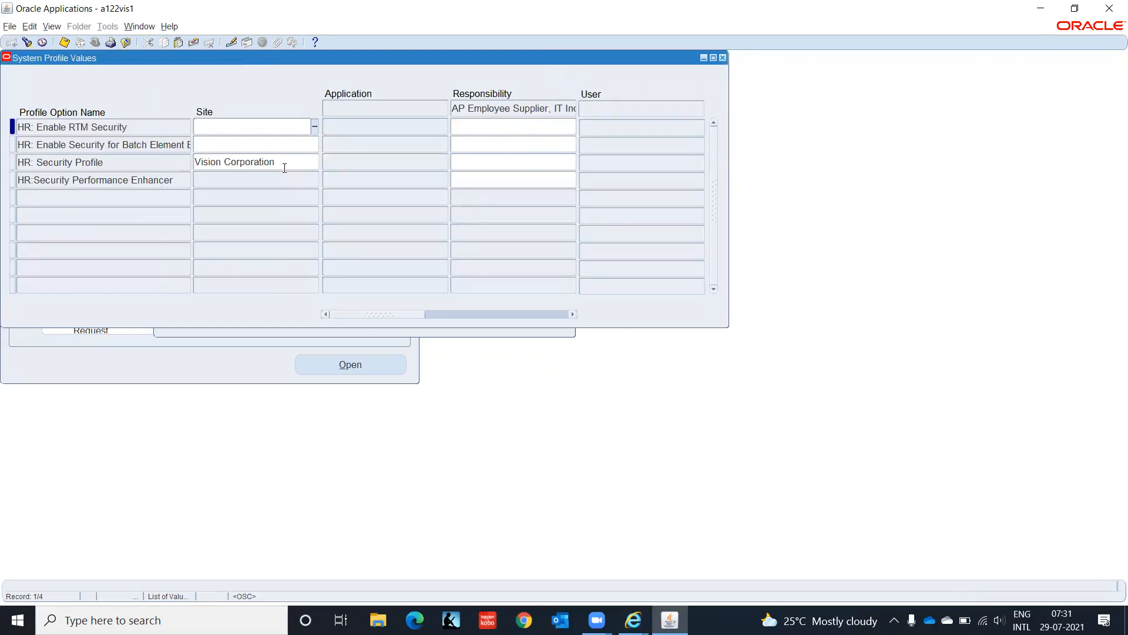
Step: Set HR: Security Profile to IT Corporation(India) at responsibility level and save
left_click(491, 163)
type("IT C")
key("Tab")
key("shift+Tab")
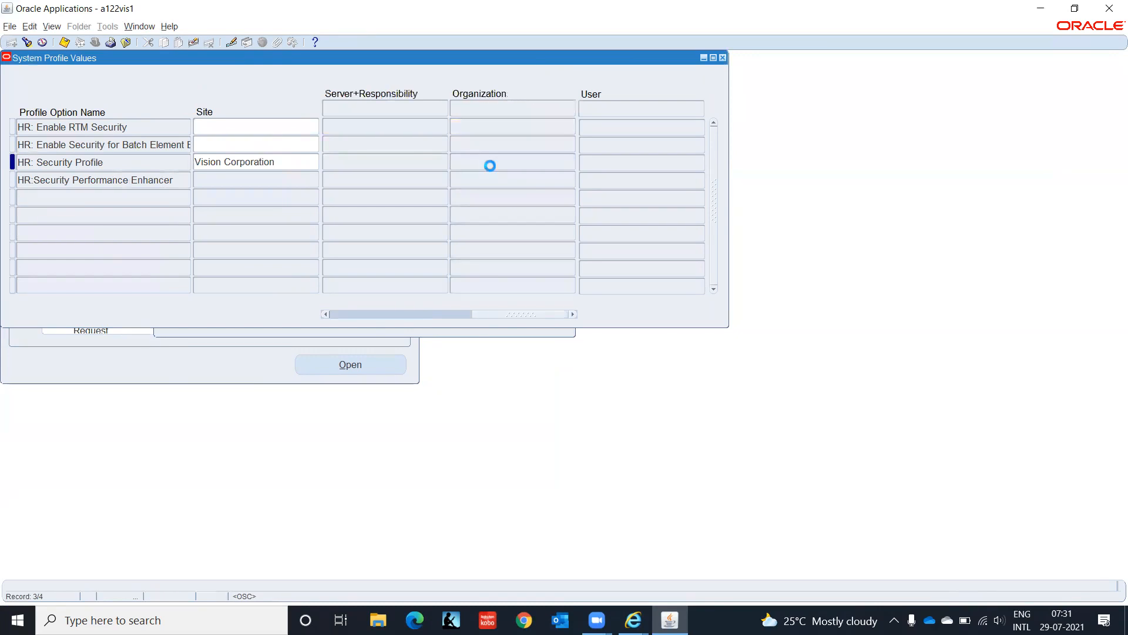
key("ctrl+s")
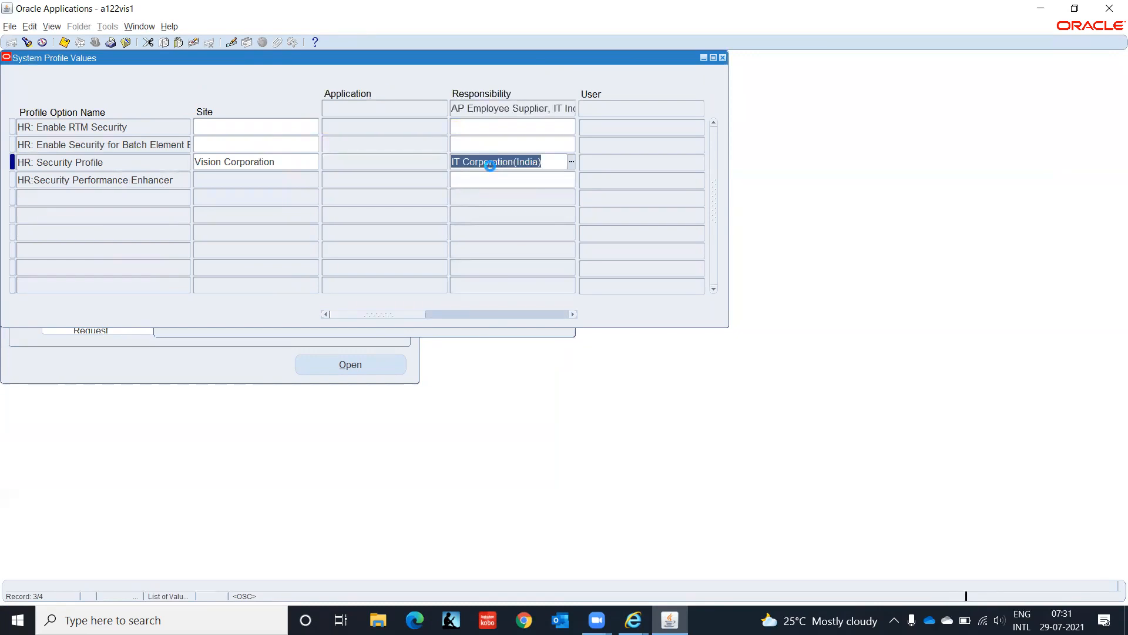
left_click(27, 43)
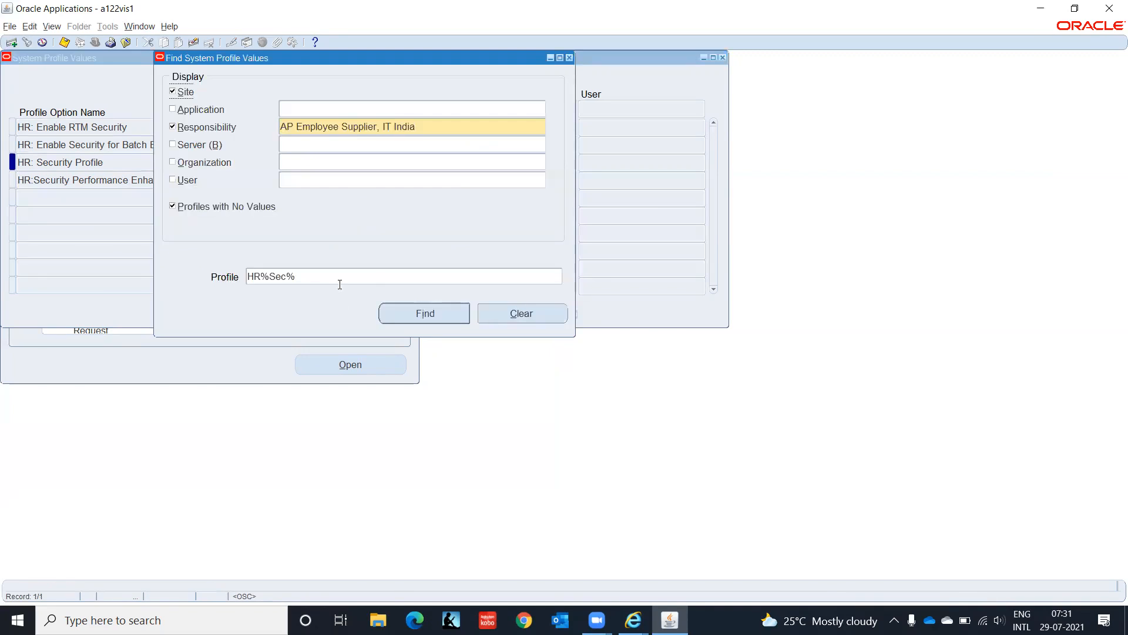
Step: Search profiles matching HR%Bus% and check that HR:Business Group shows IT Corporation(India)
left_click(339, 277)
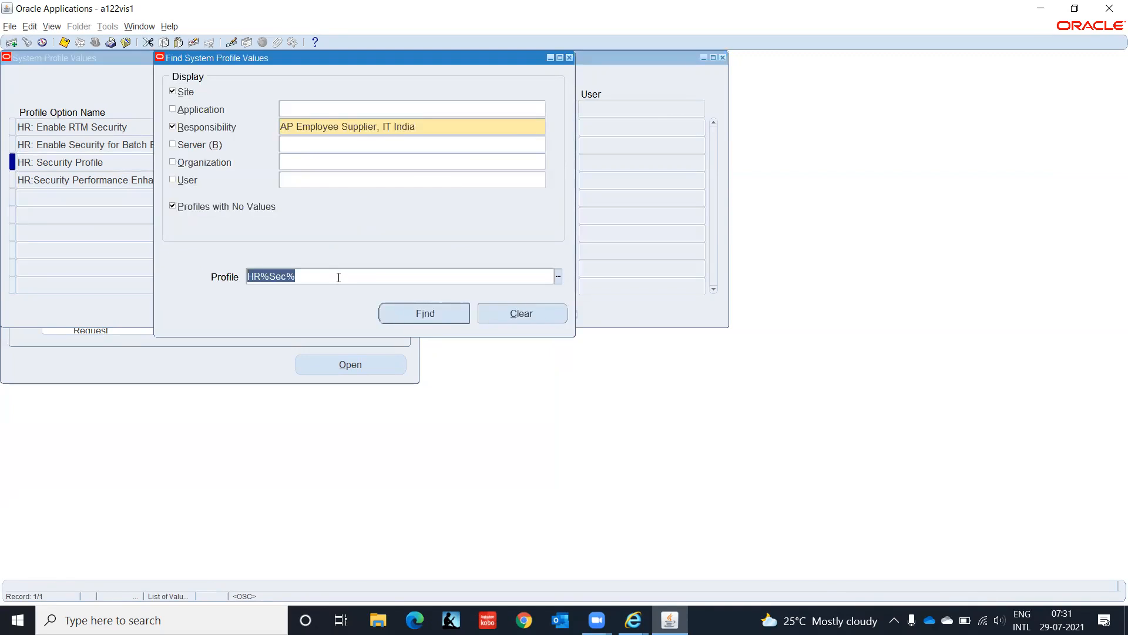
type("HR")
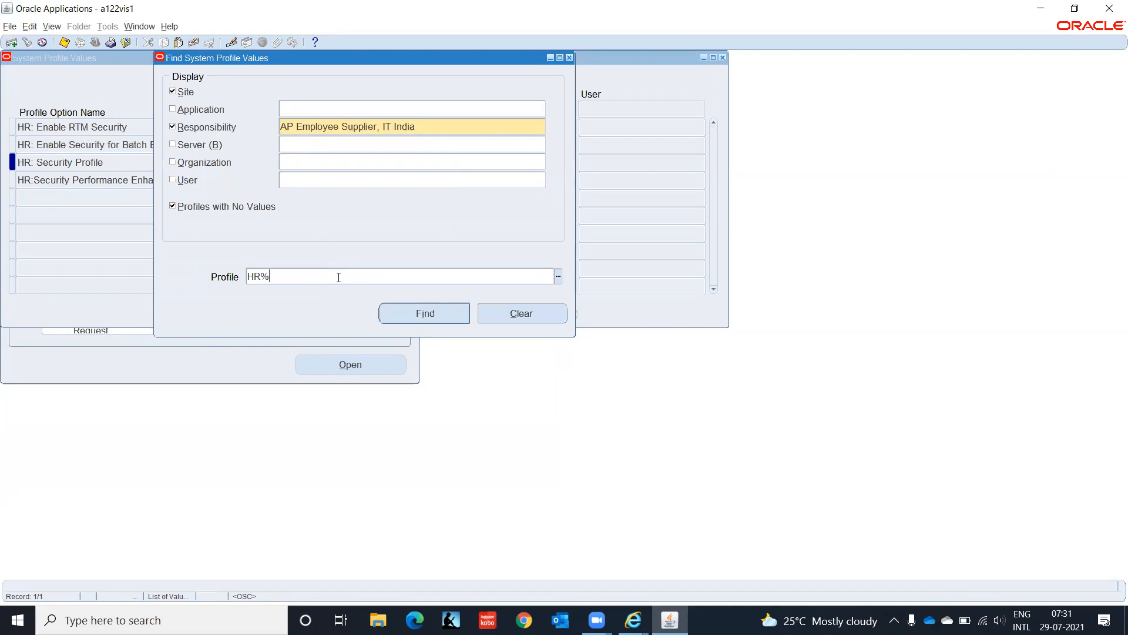
type("%Bus%")
key("ctrl+F11")
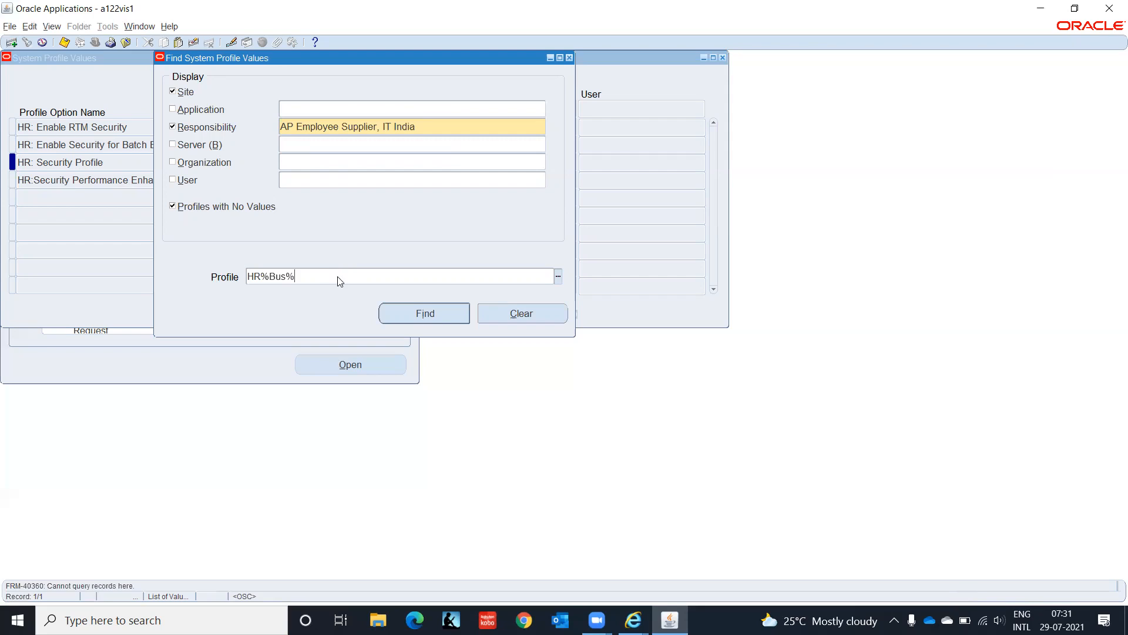
key("Return")
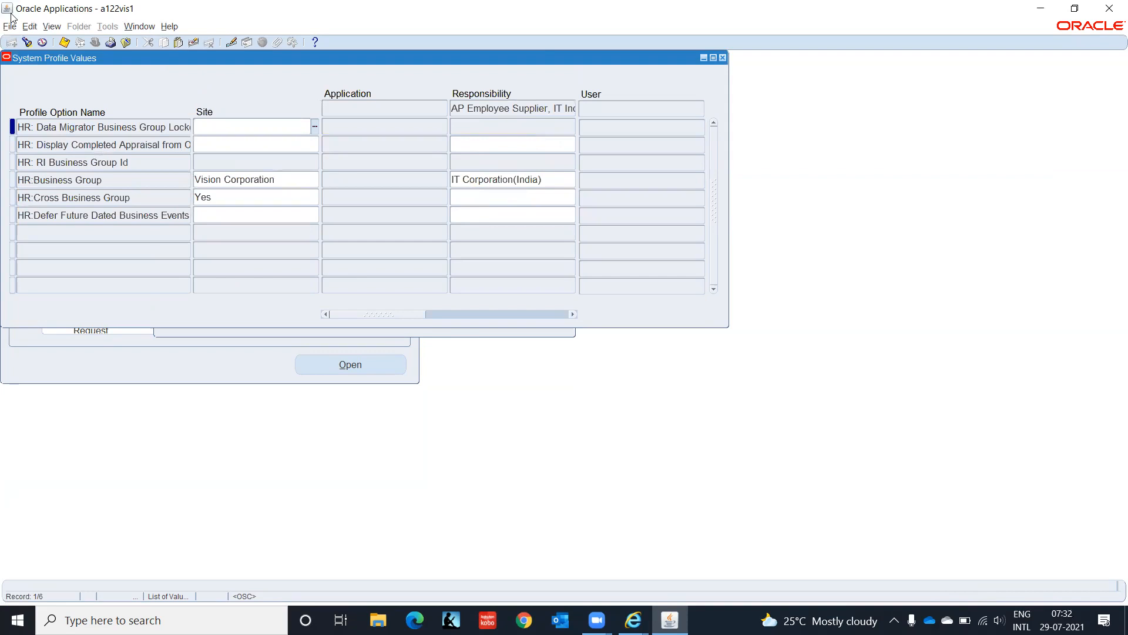
left_click(26, 42)
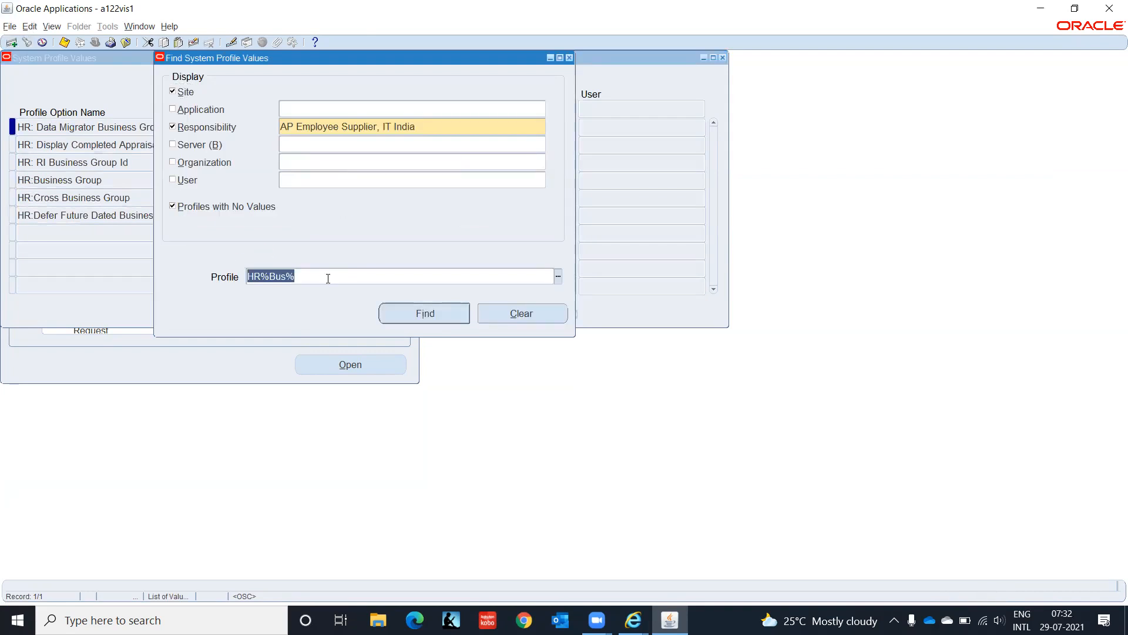
Step: Set GL Ledger Name to IT INDIA LEDGER(INR) for the responsibility and save
type("GL%Ledg%")
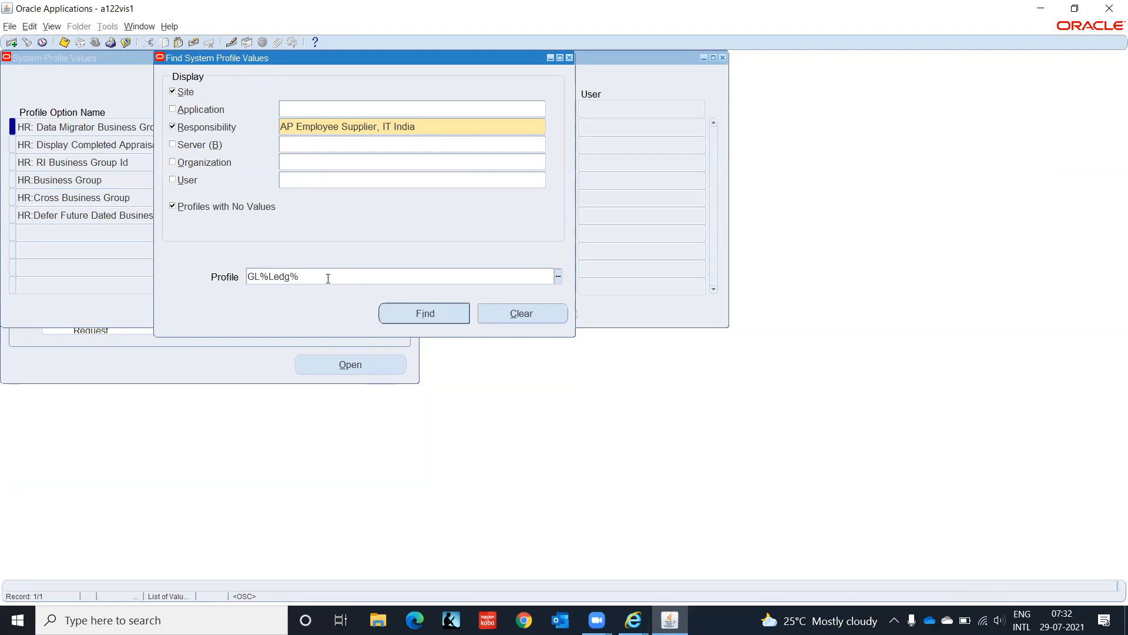
key("Return")
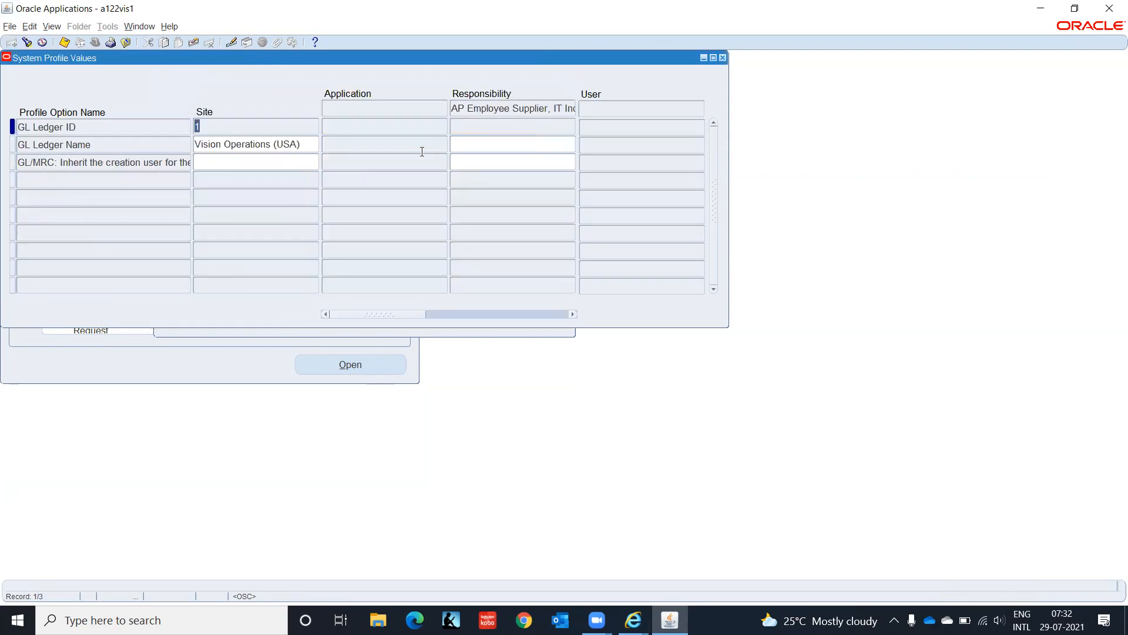
left_click(472, 143)
type("IT")
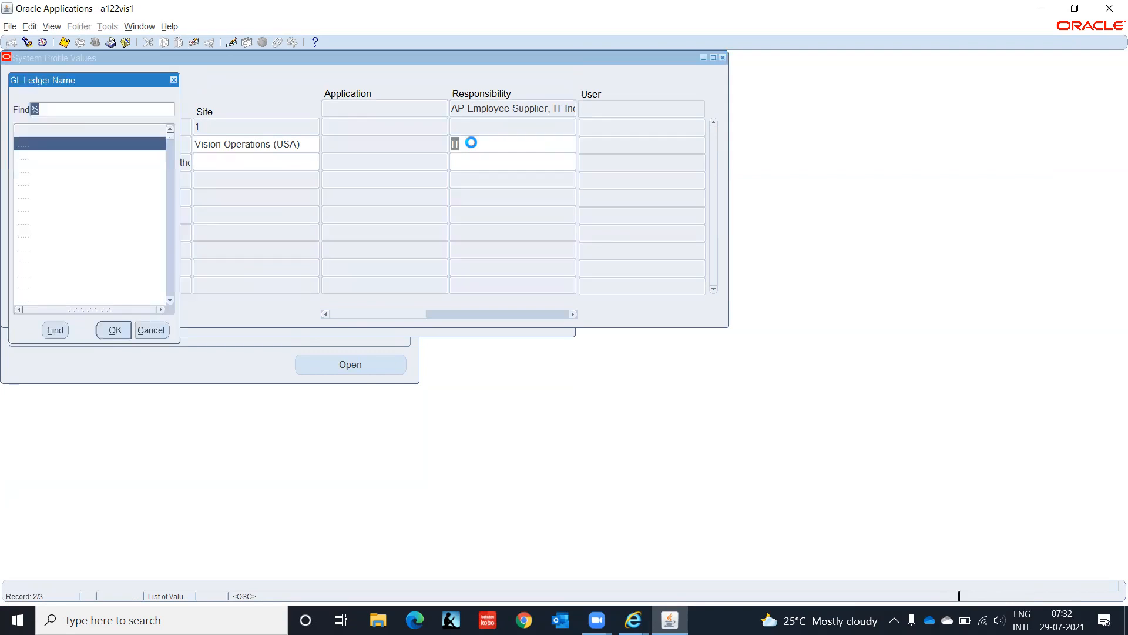
type("it INDIA LEDGER(INR")
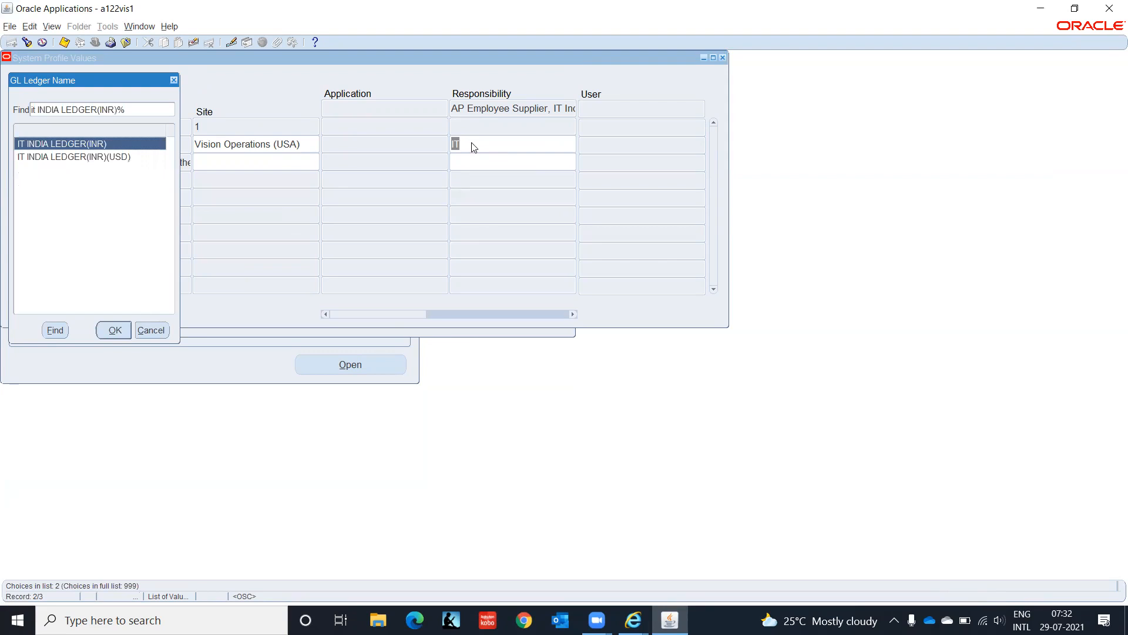
key("Return")
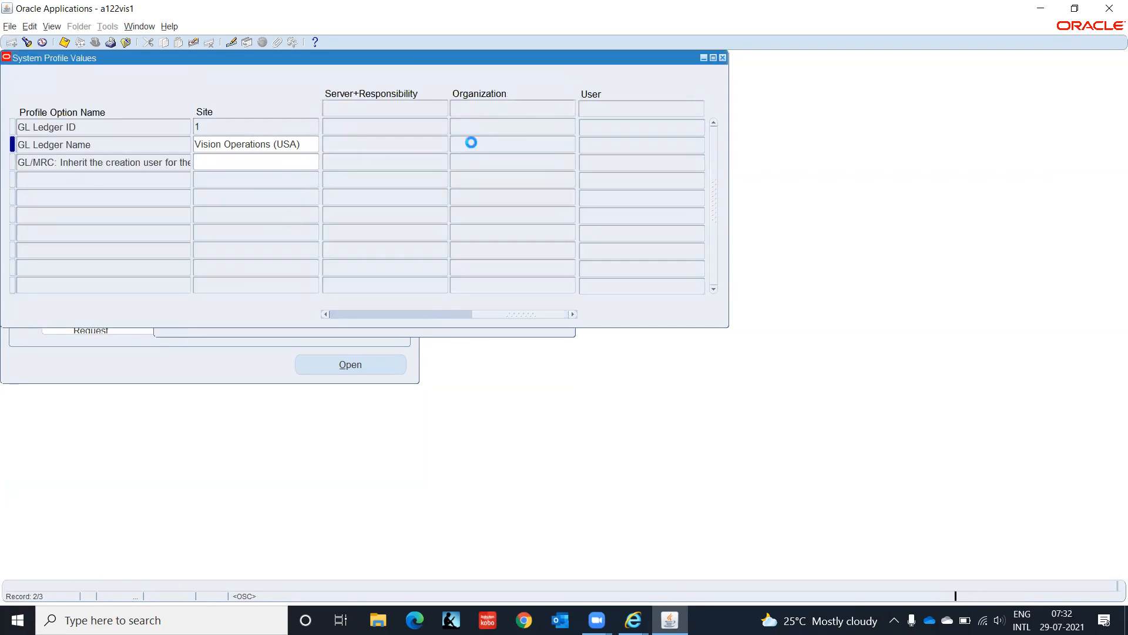
key("ctrl+s")
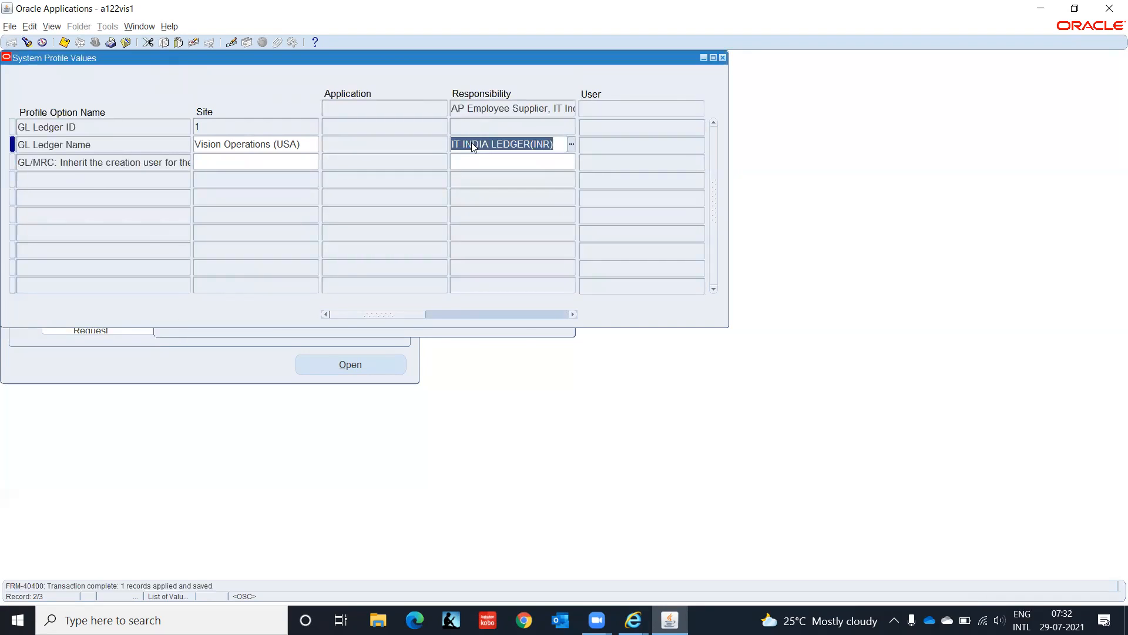
Step: Search the profiles again using the pattern MO%Op
left_click(27, 41)
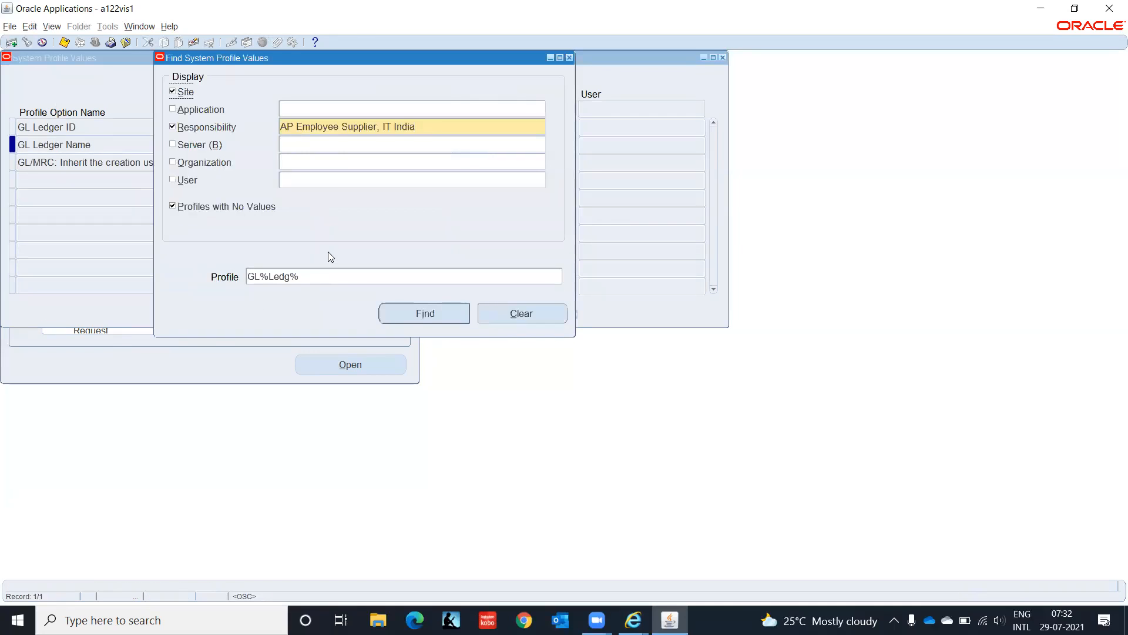
double_click(329, 277)
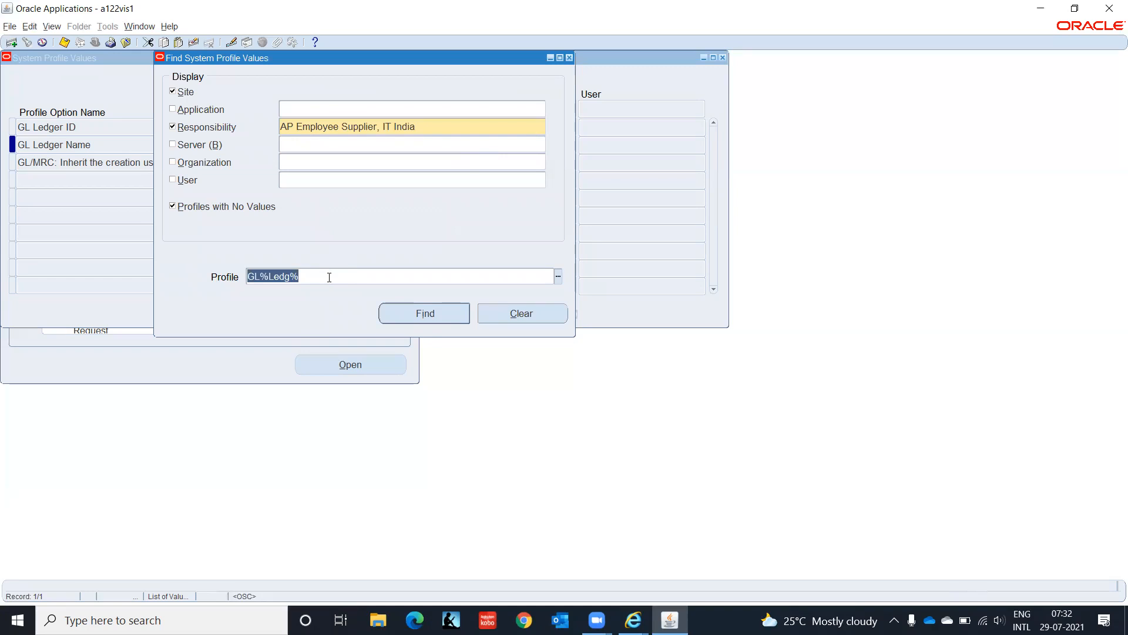
type("MO%Op")
key("Return")
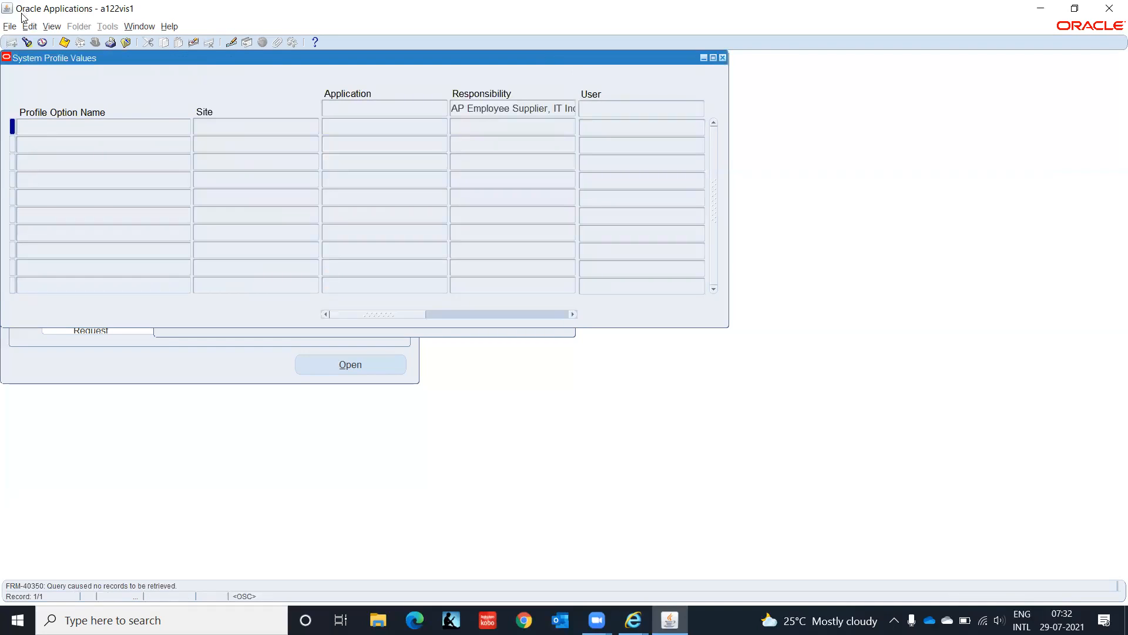
left_click(25, 40)
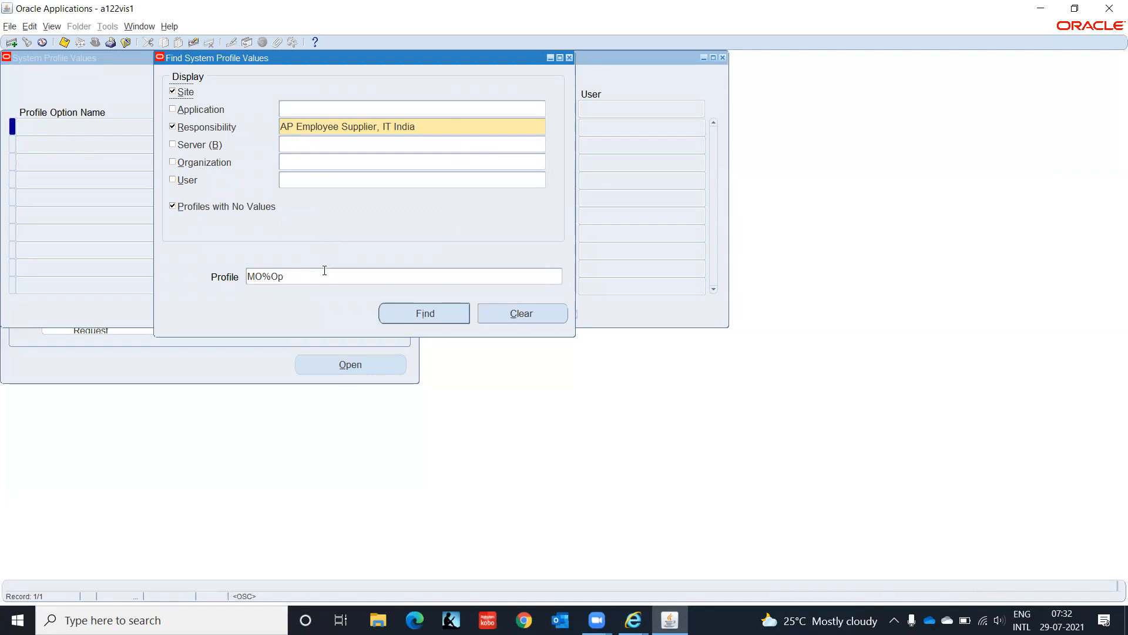
Step: Refine the profile search to MO%Op% to list the operating unit profiles
left_click(325, 272)
left_click(324, 273)
type("%")
key("Return")
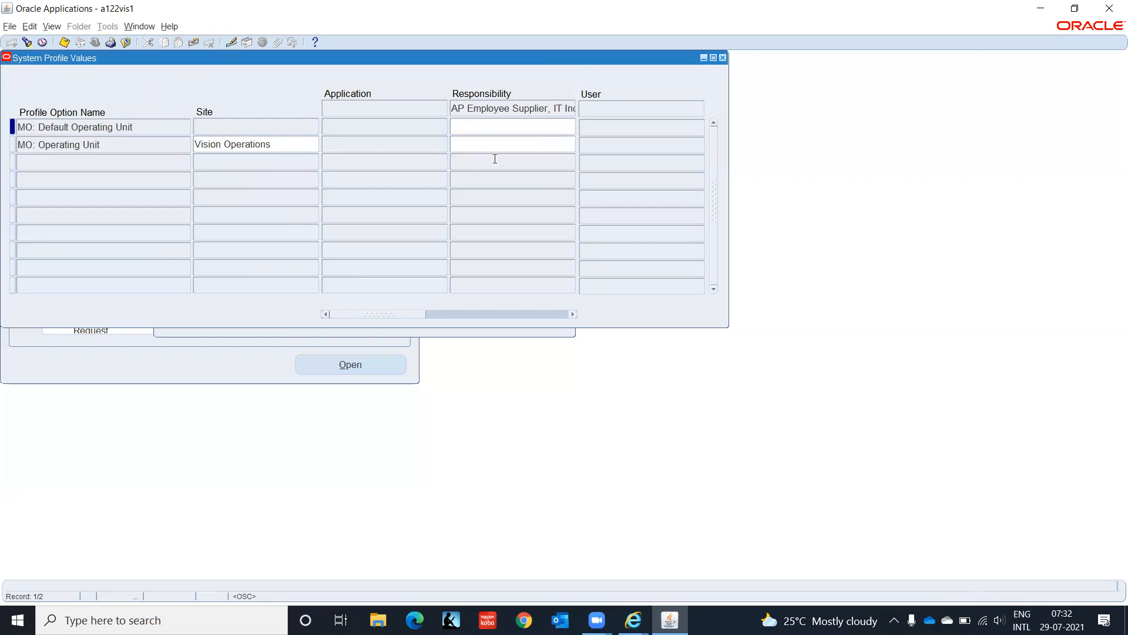
Step: Set MO: Operating Unit to IT Private Limited(OU) for the responsibility and save
left_click(495, 143)
type("IT")
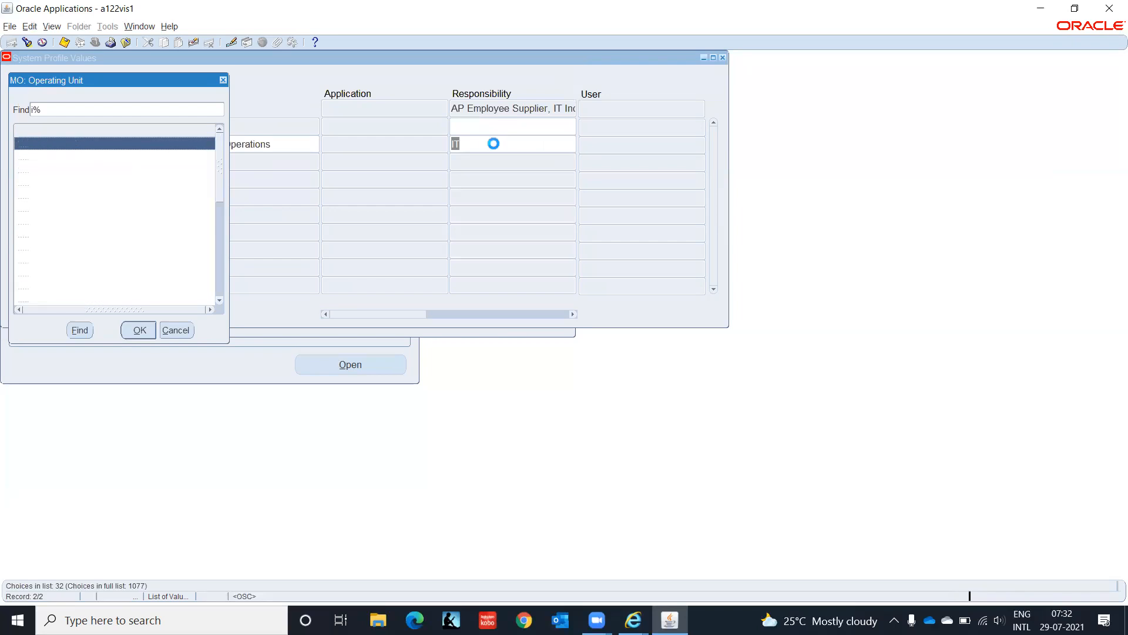
type("t")
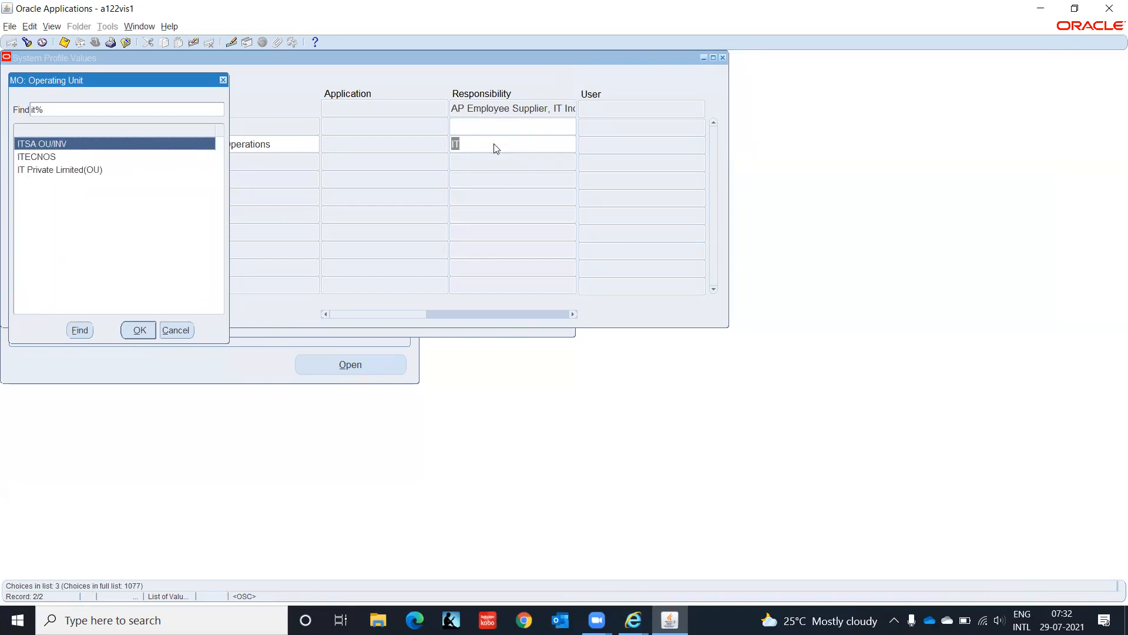
key("Down")
key("Down")
key("Return")
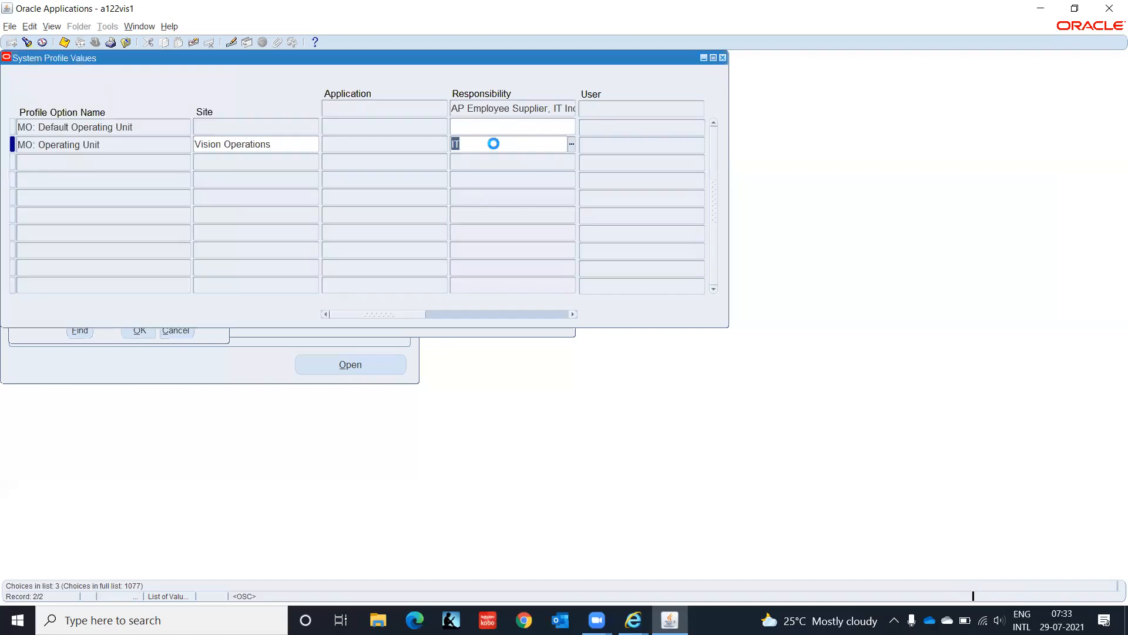
key("ctrl+s")
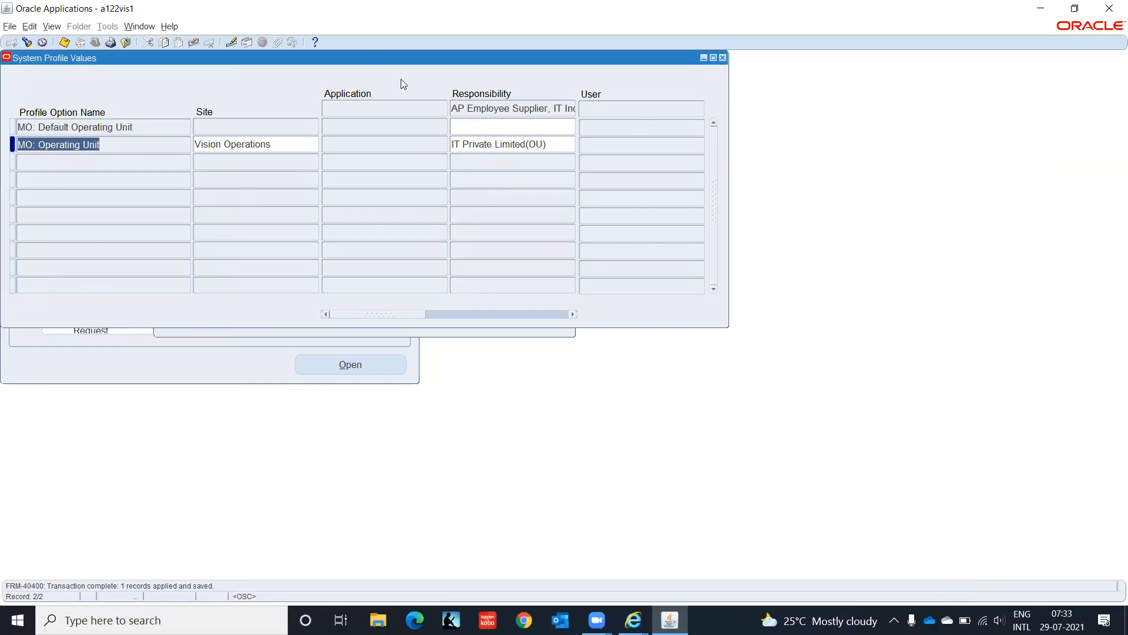
Step: Close System Profile Values, collapse the navigator and switch to AP Employee Supplier, IT India
left_click(723, 58)
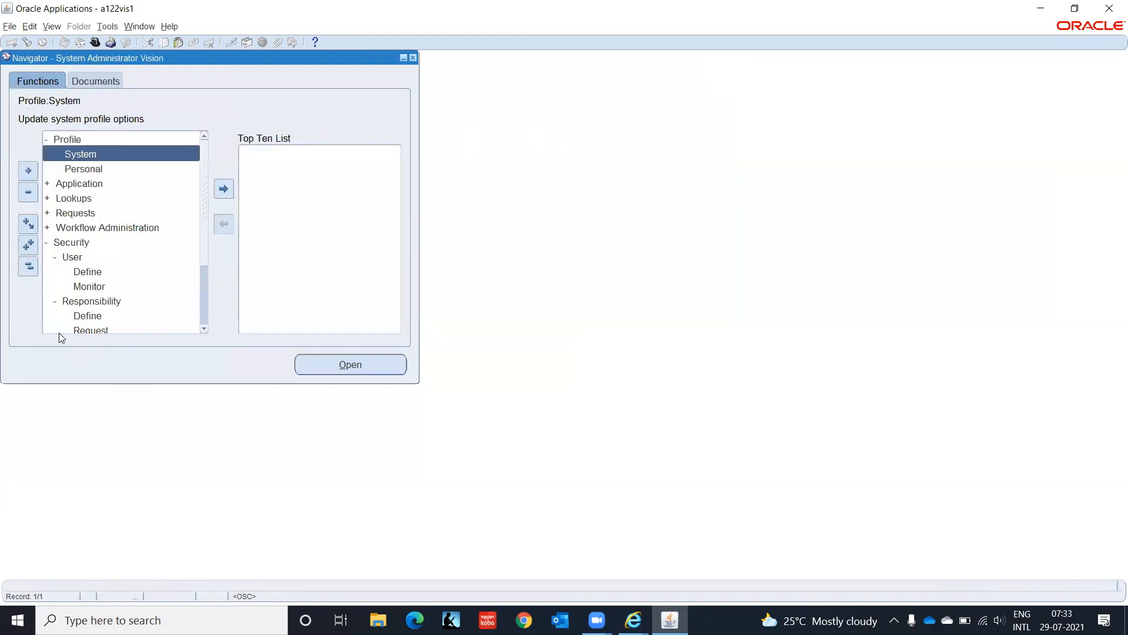
left_click(27, 266)
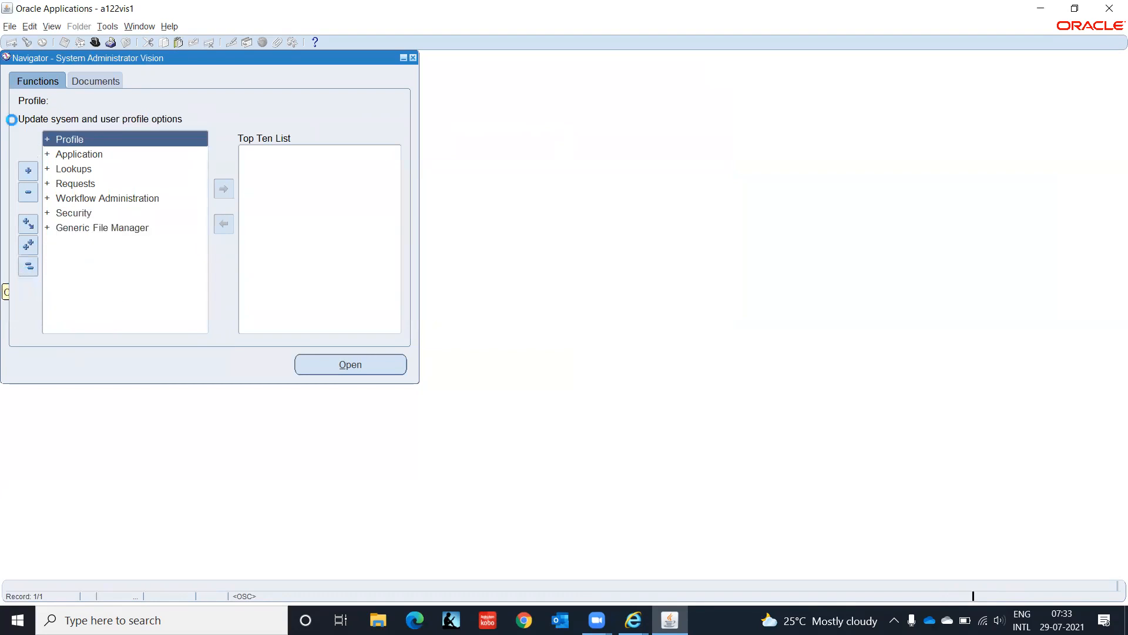
left_click(93, 42)
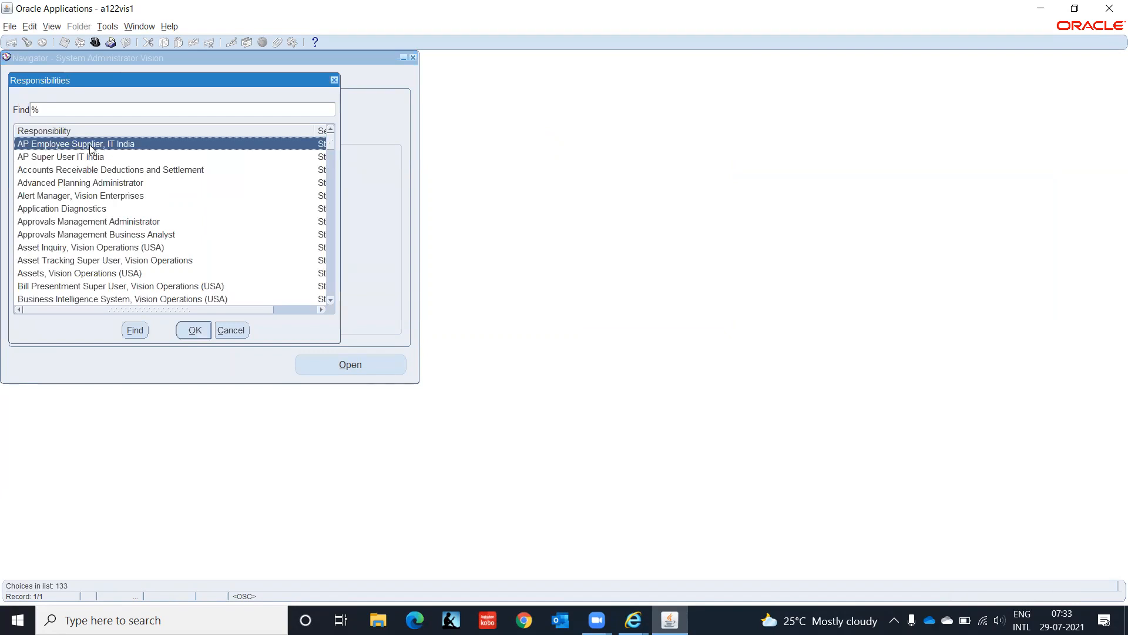
left_click(194, 330)
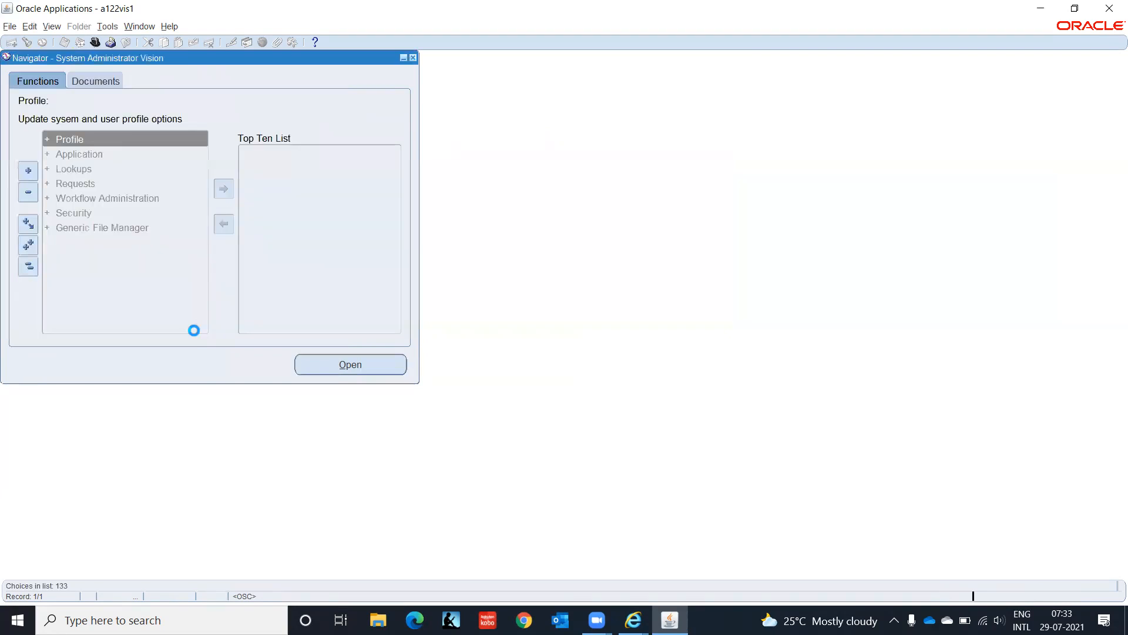
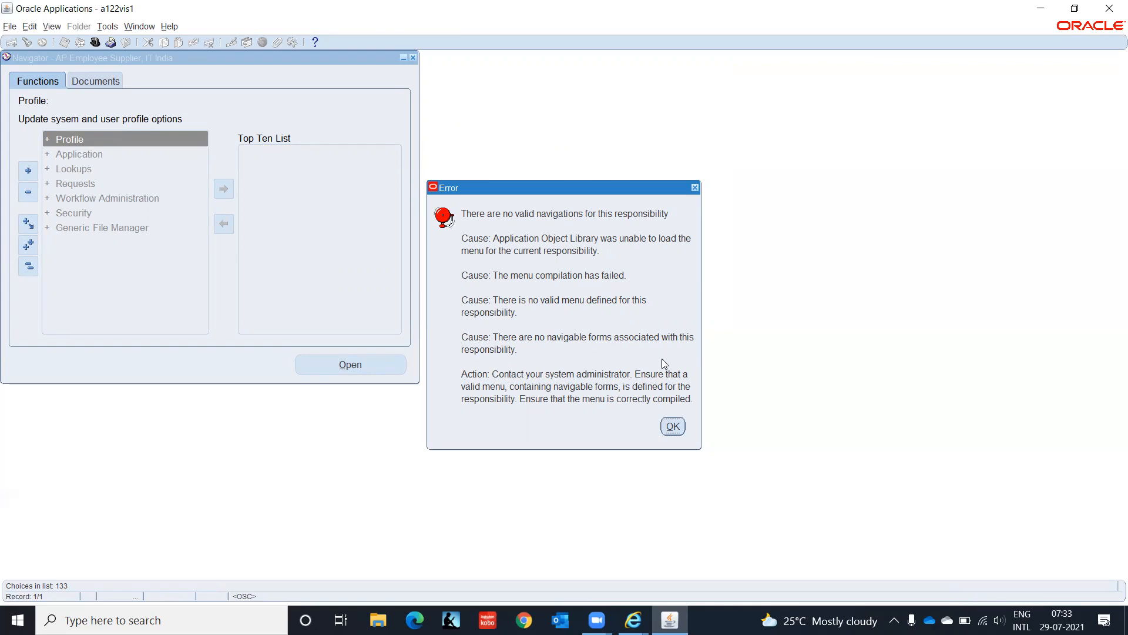
Step: Clear the no-valid-navigations error and expand Application in the System Administrator navigator
left_click(674, 428)
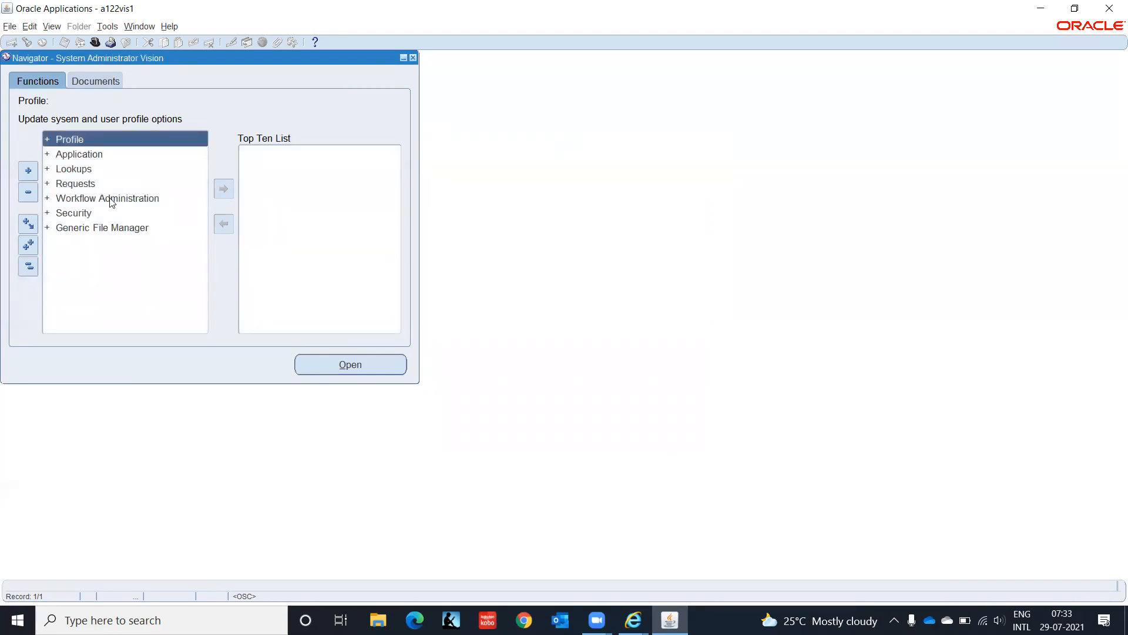
left_click(95, 43)
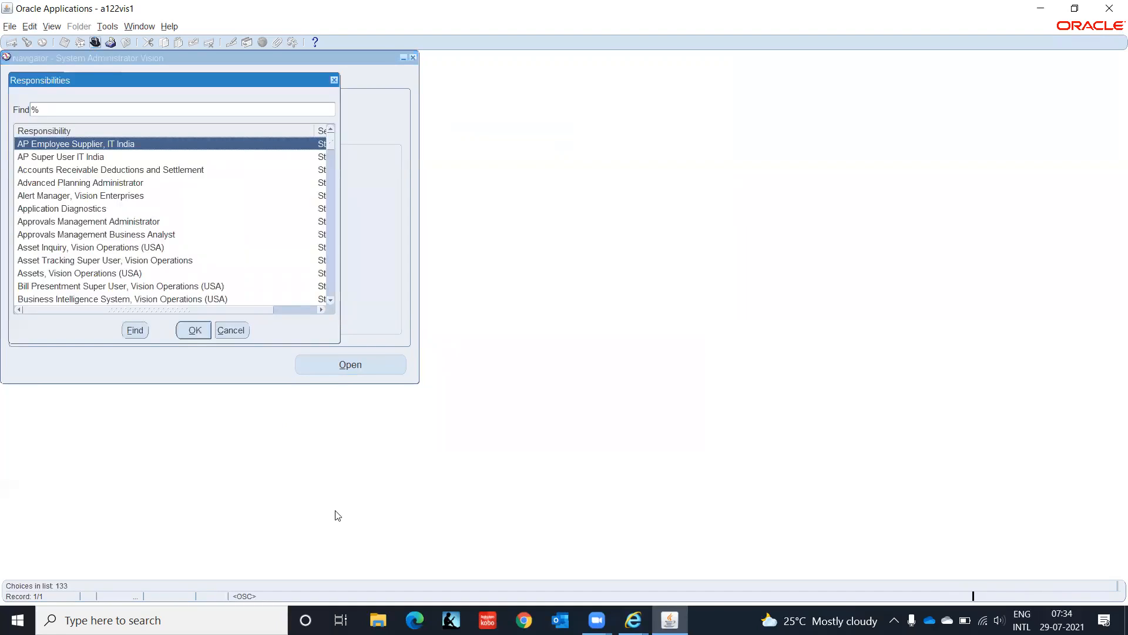
left_click(226, 330)
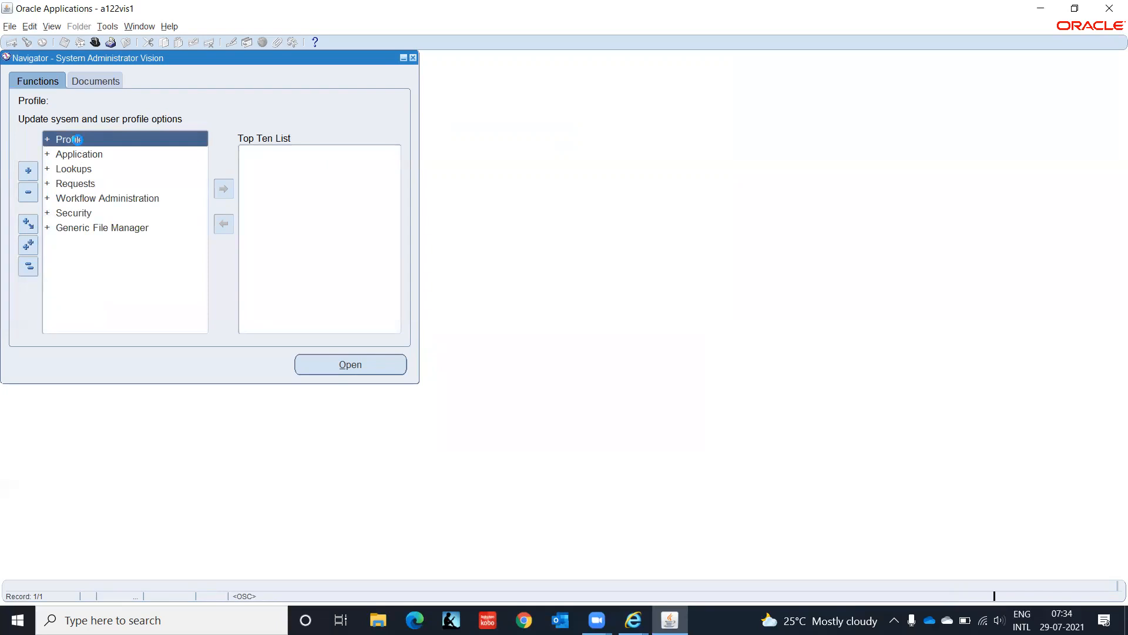
key("Down")
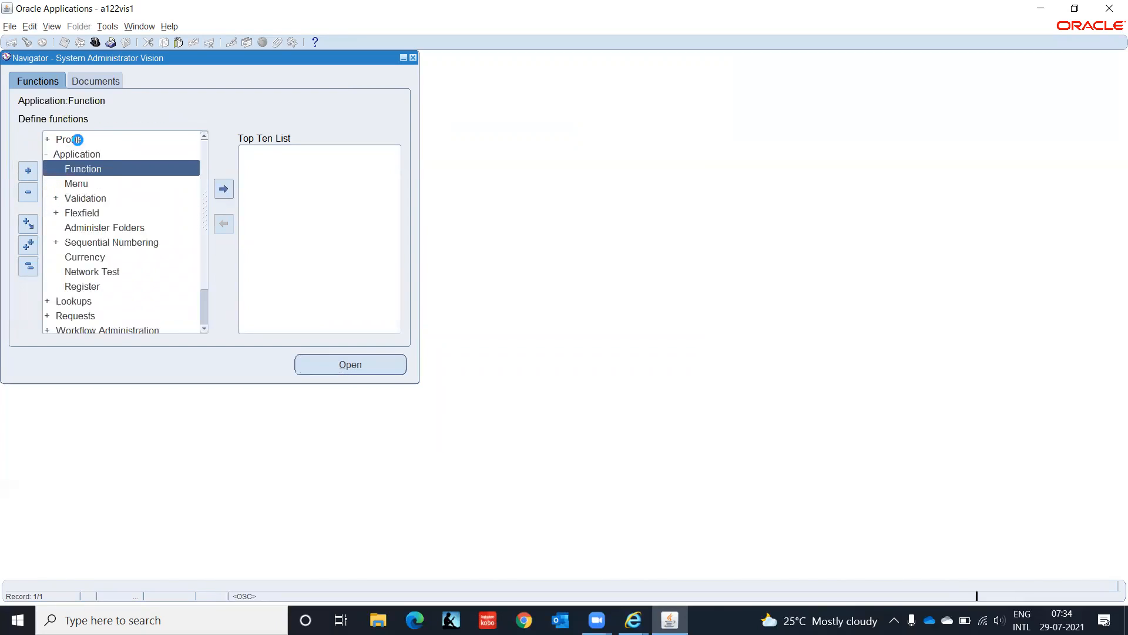
Step: Open the Menus form and query all menus matching IT_%
key("Down")
key("Return")
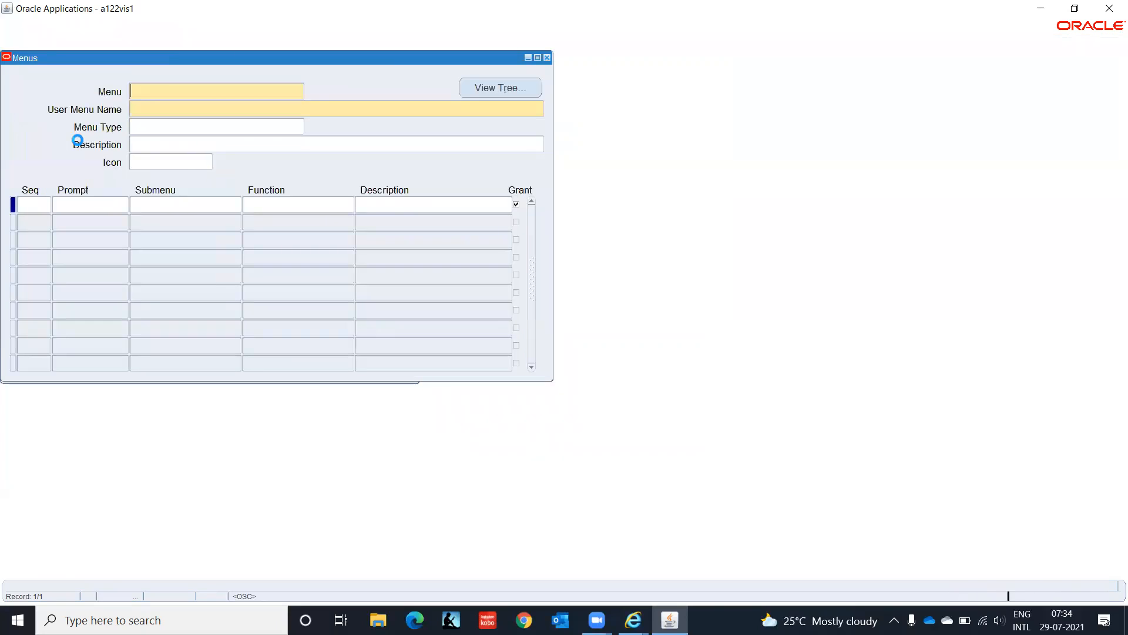
key("F11")
type("IT_%")
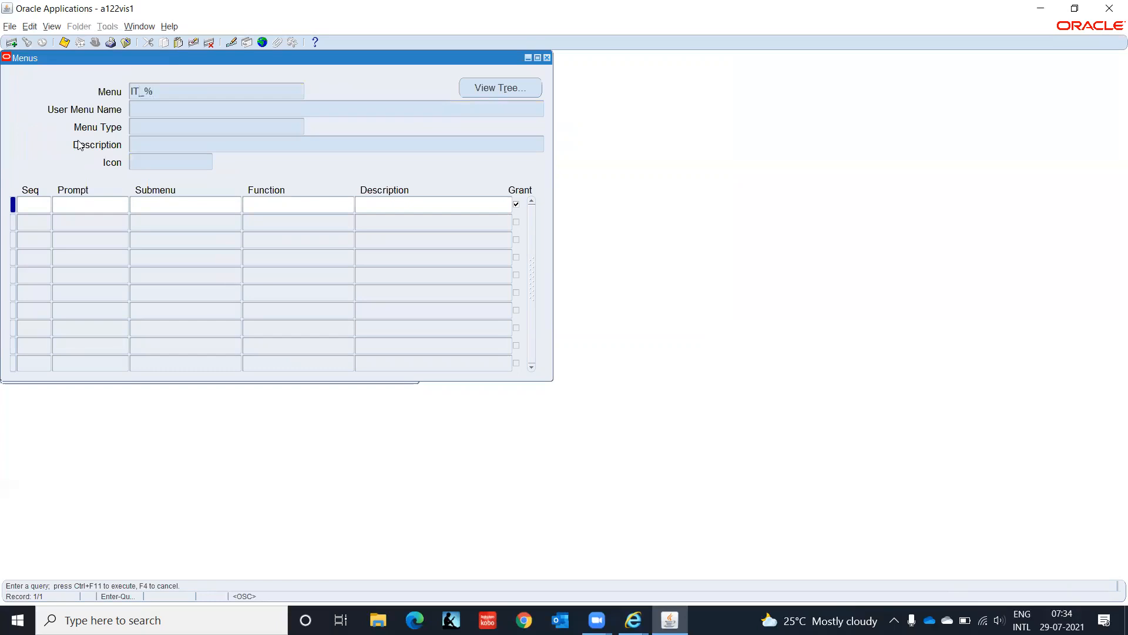
key("ctrl+F11")
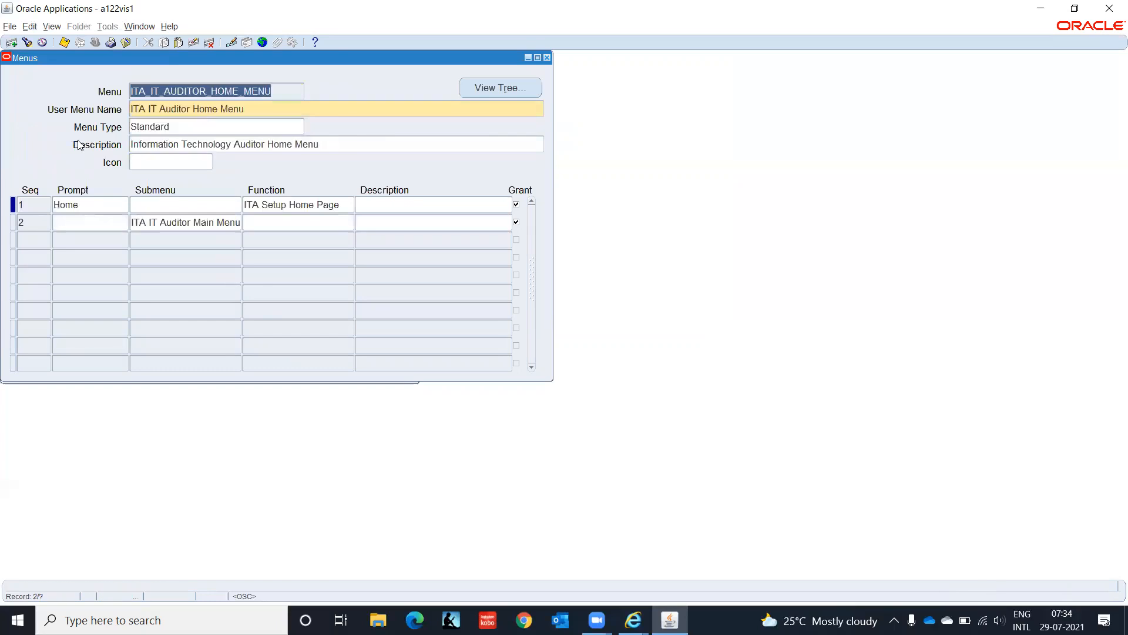
Step: Step through the IT_ results to the IT_AP_SUPPLIER_EMPLOYEE menu
key("Down")
key("Down")
key("Down")
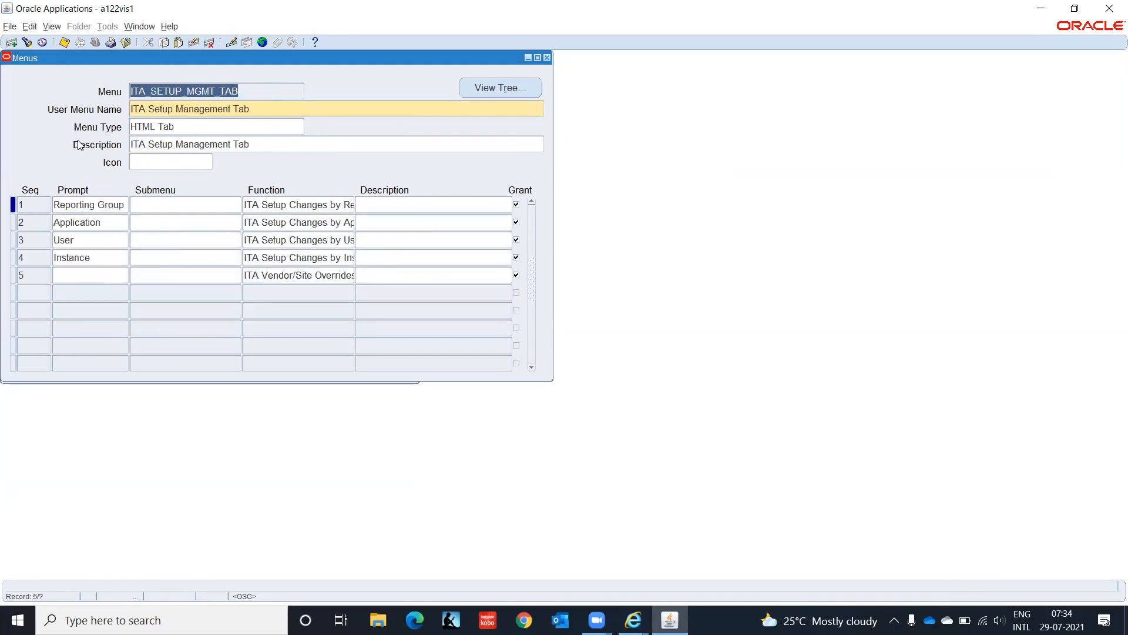
key("Down")
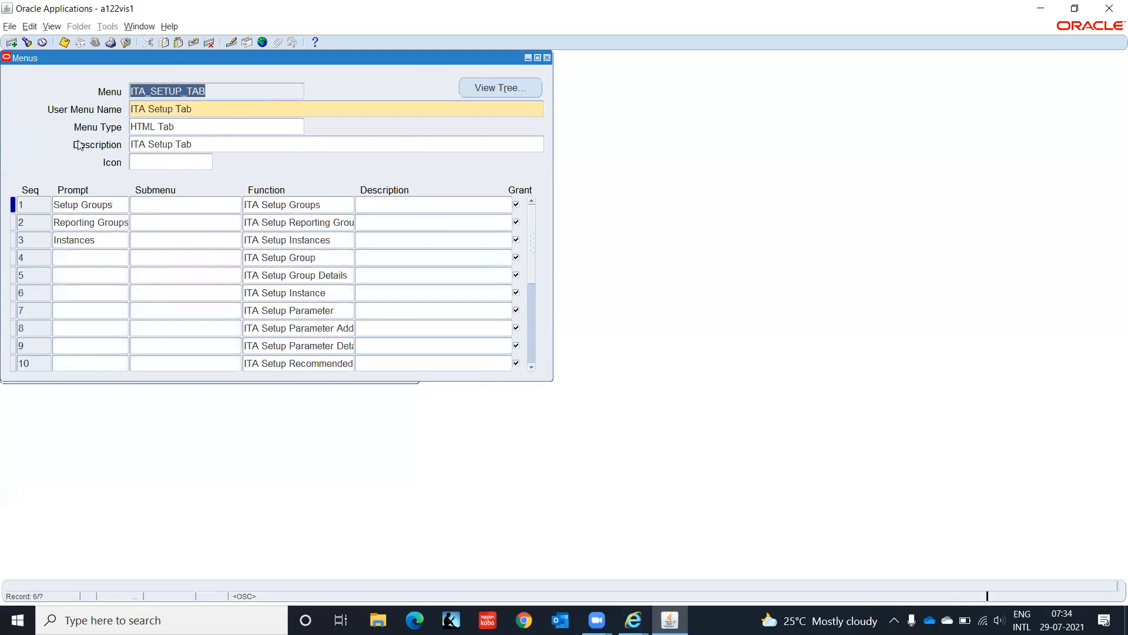
key("Down")
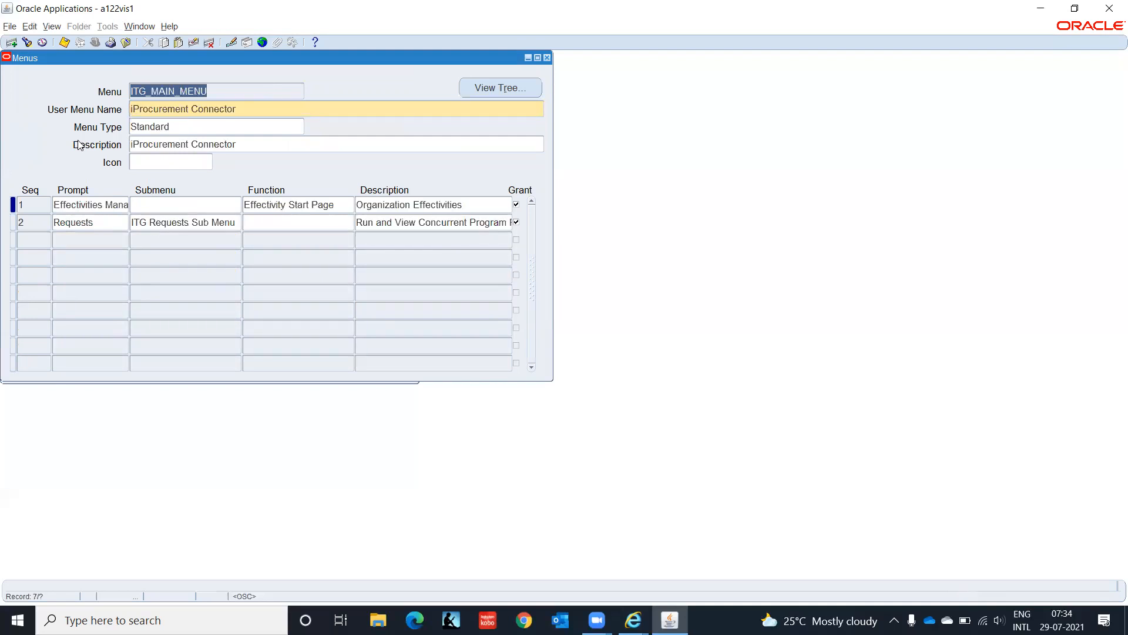
key("Down")
key("Down")
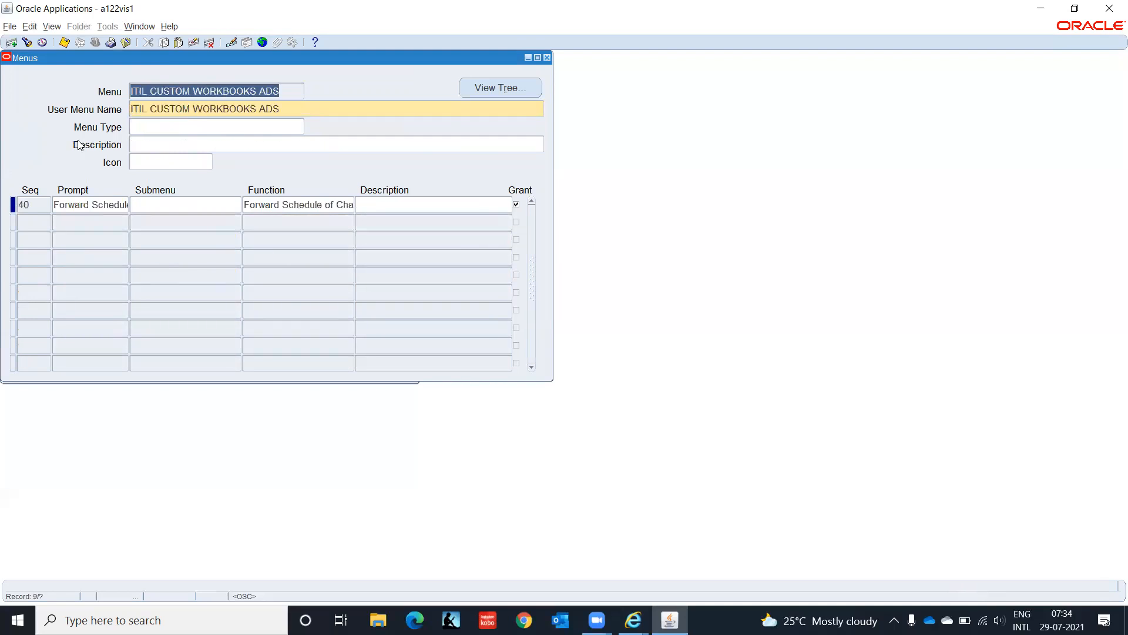
key("Down")
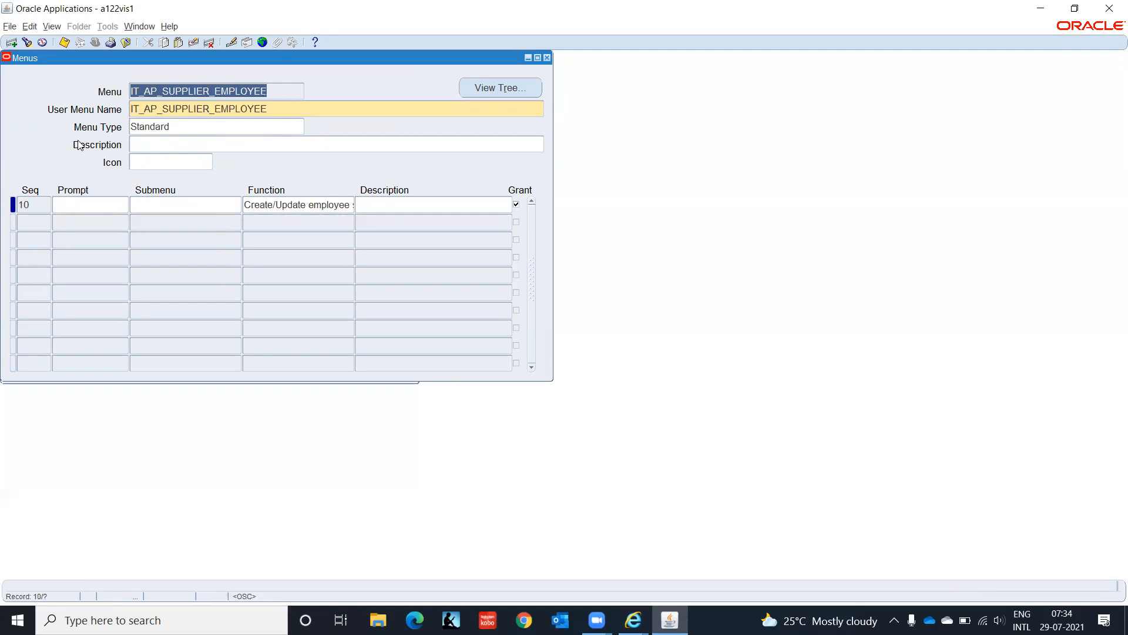
Step: Give sequence 10 the prompt 'Employee Supplier', save, and acknowledge the menu recompile note
left_click(103, 204)
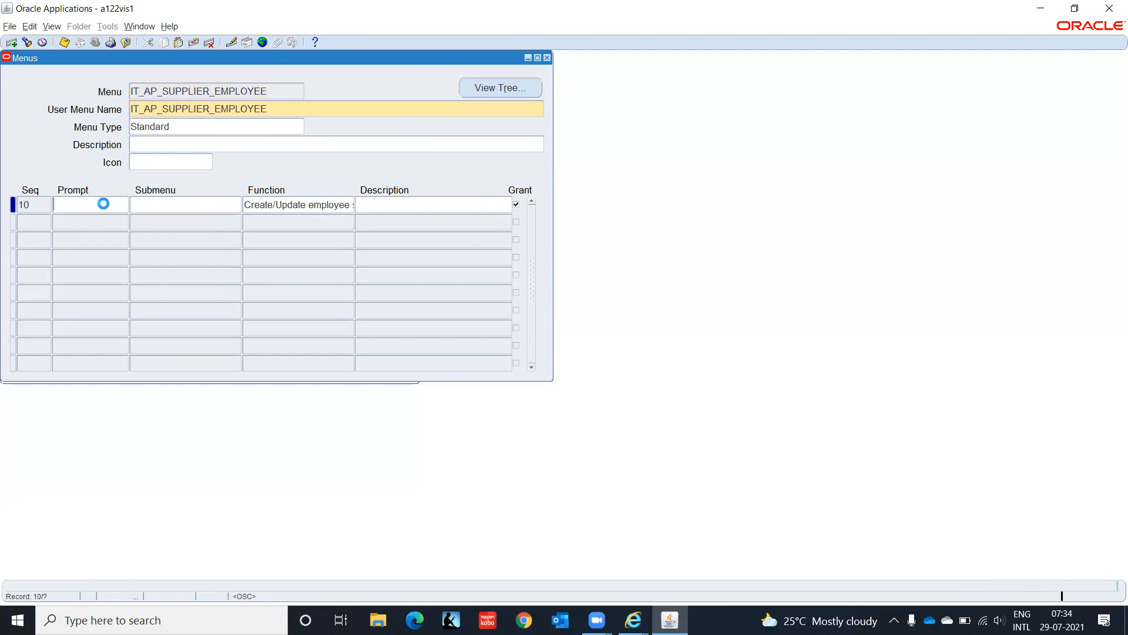
type("Emplo")
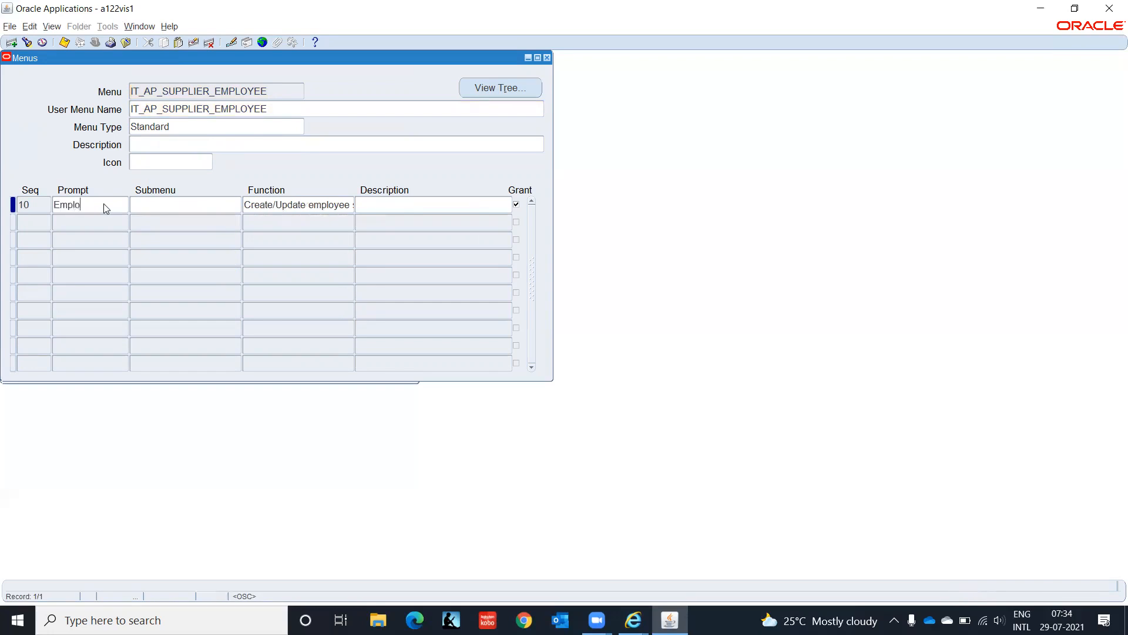
type("yee Supplier")
key("ctrl+s")
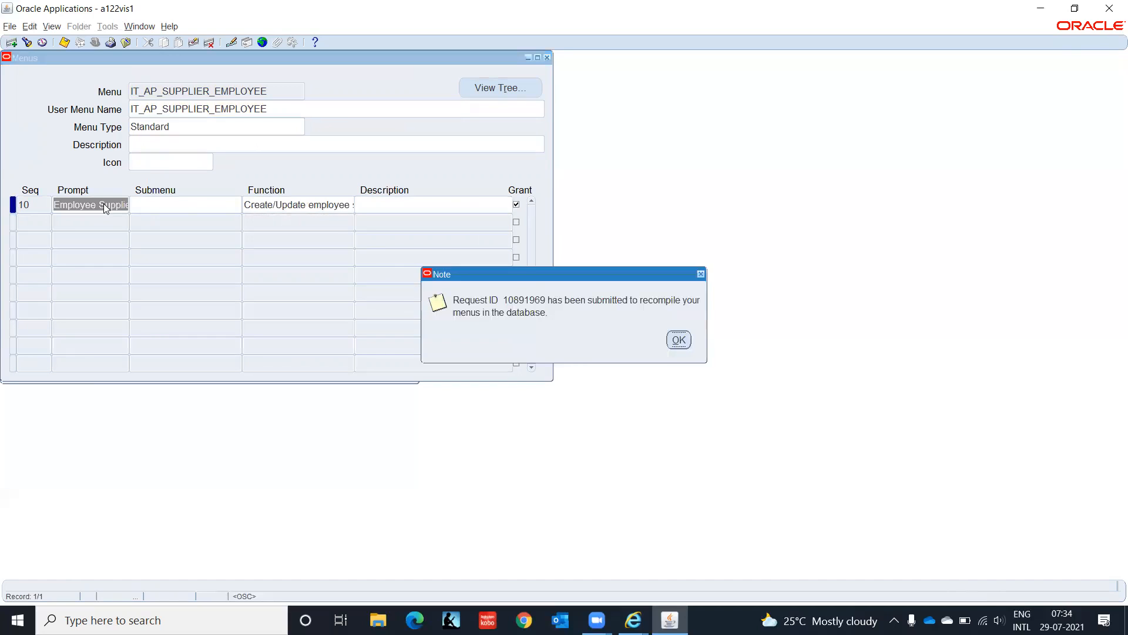
left_click(679, 340)
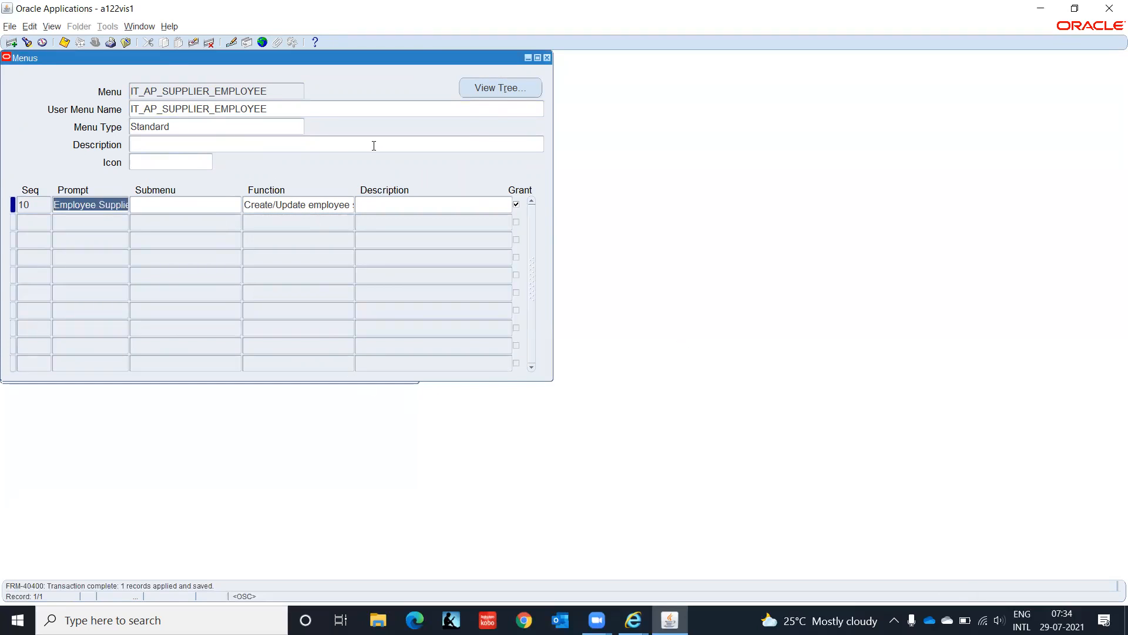
left_click(52, 26)
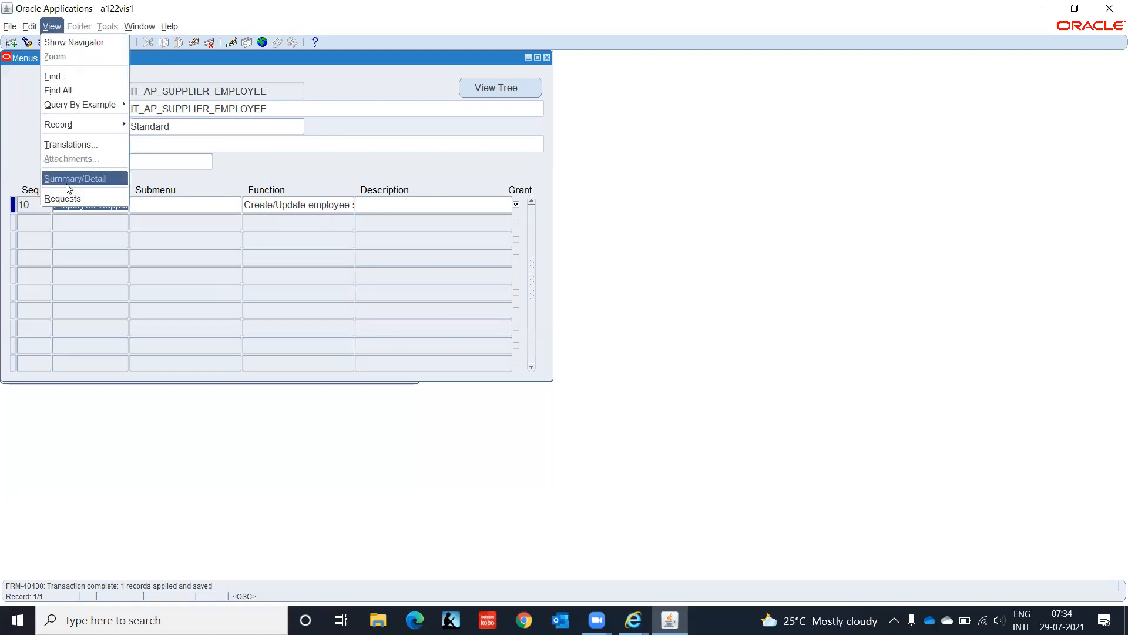
Step: Find the Compile Security Menu request, confirm it completed Normal with empty output, and open its log
left_click(62, 198)
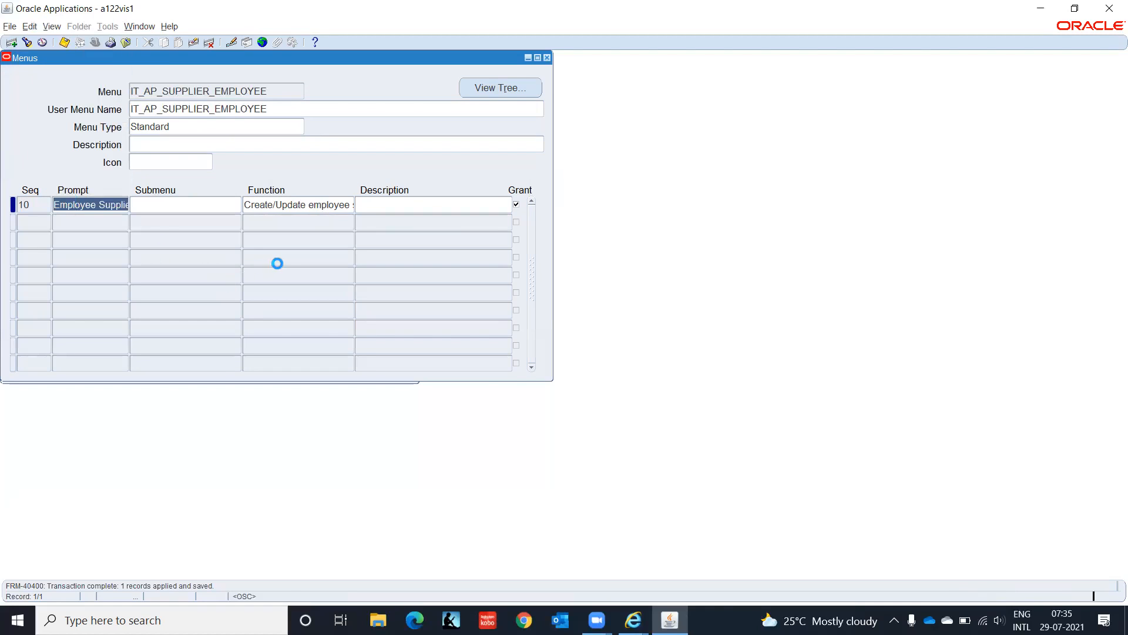
left_click(433, 401)
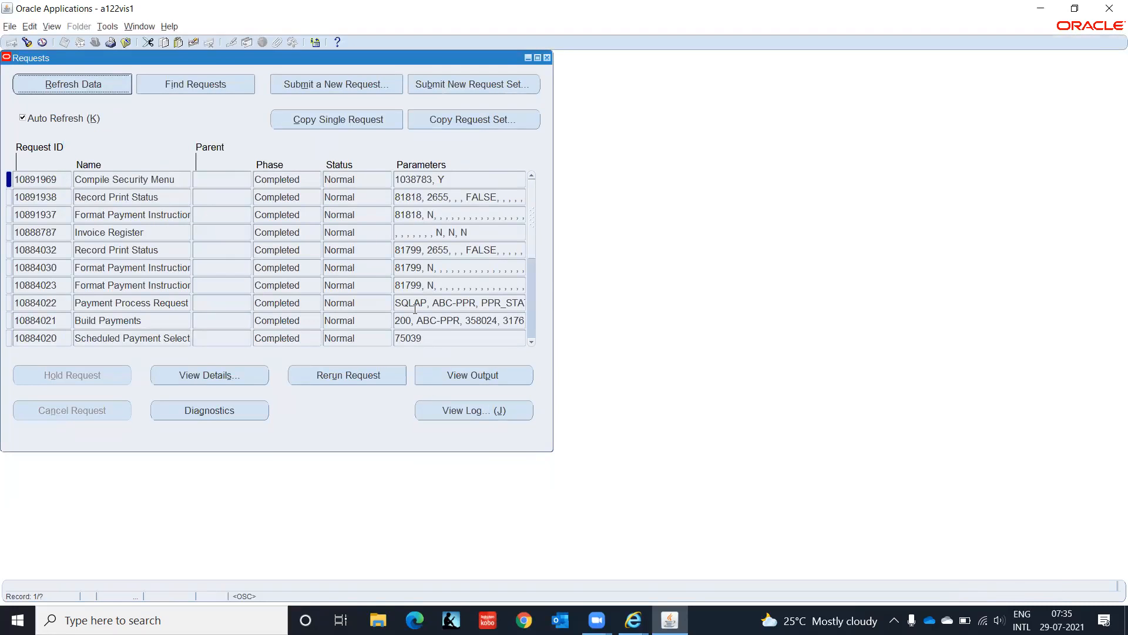
left_click(459, 376)
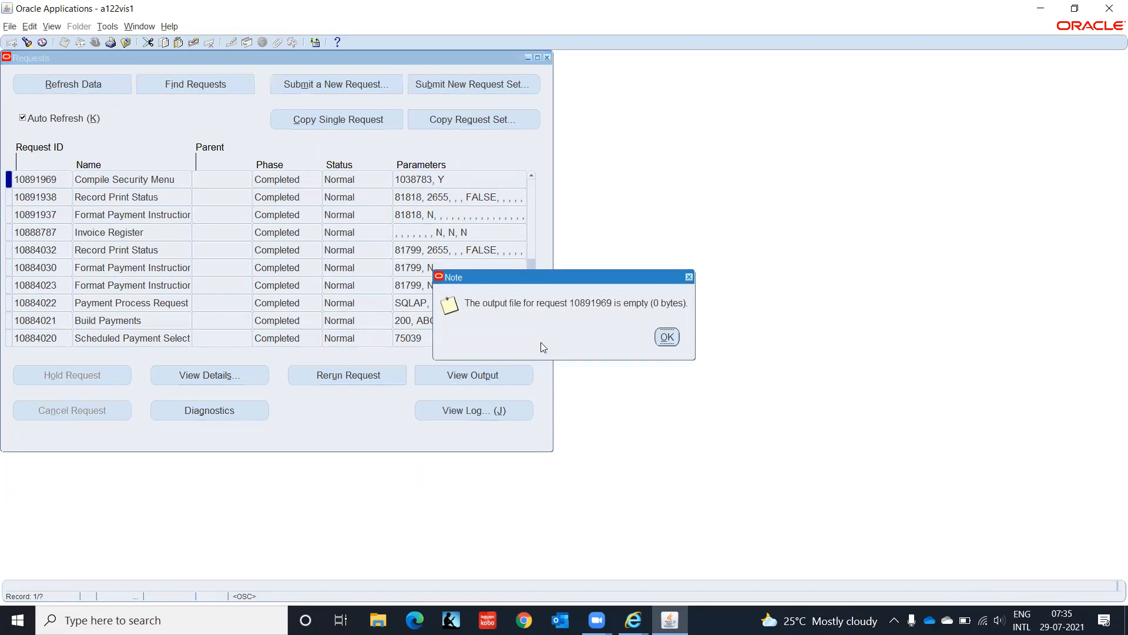
left_click(660, 338)
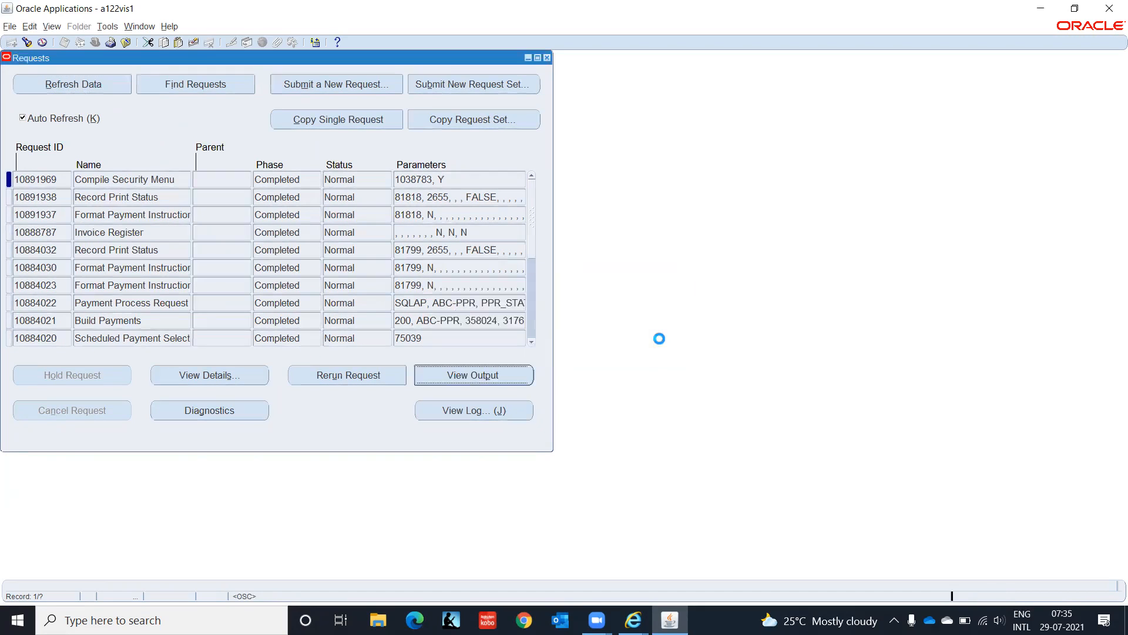
left_click(504, 416)
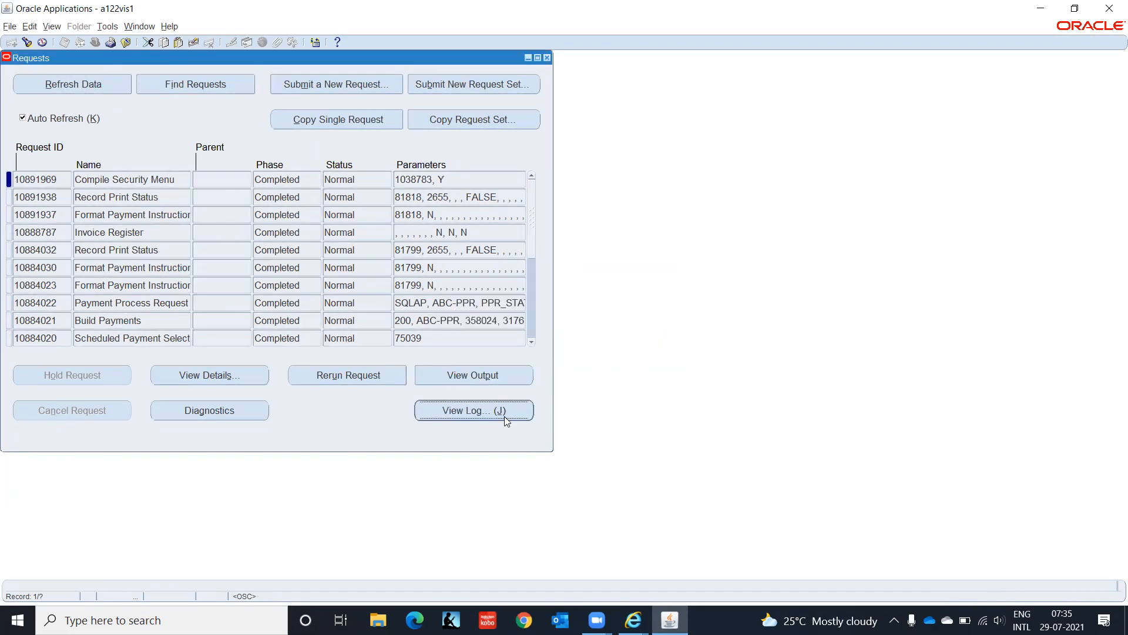
left_click(633, 620)
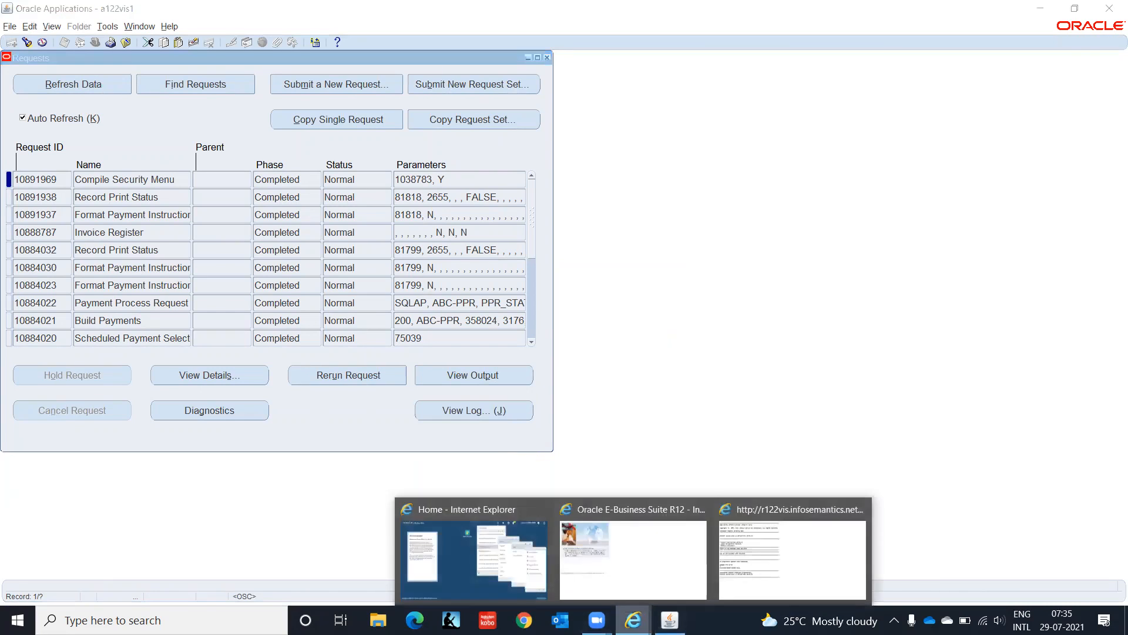
Step: Read the Compile Security Menu log reporting 'Compile successful', then close the log page
left_click(773, 555)
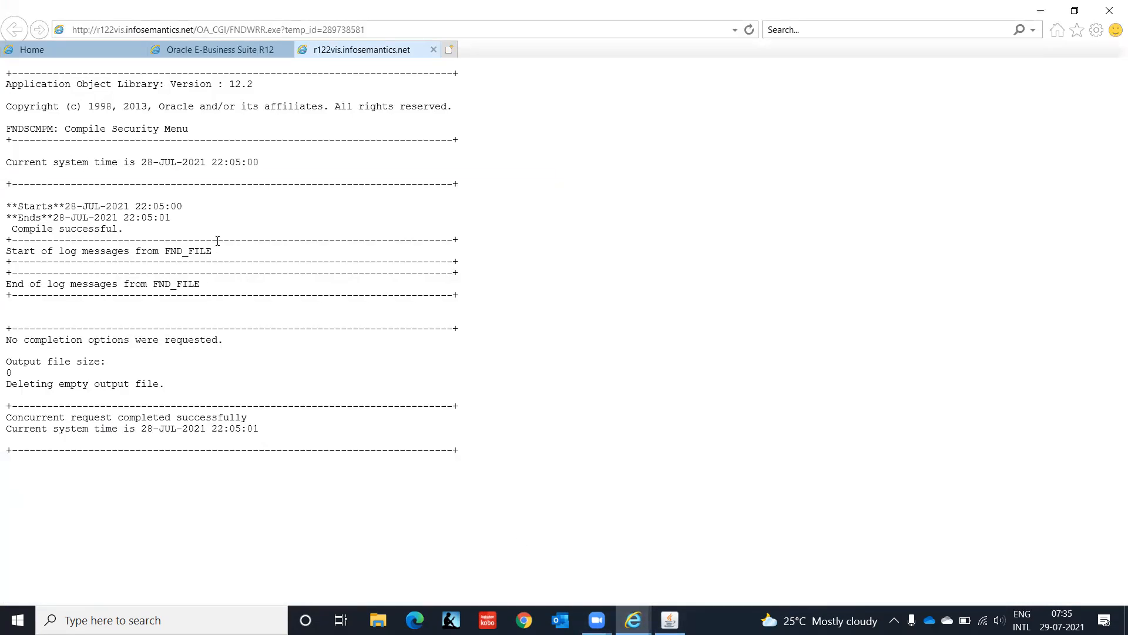
left_click(434, 50)
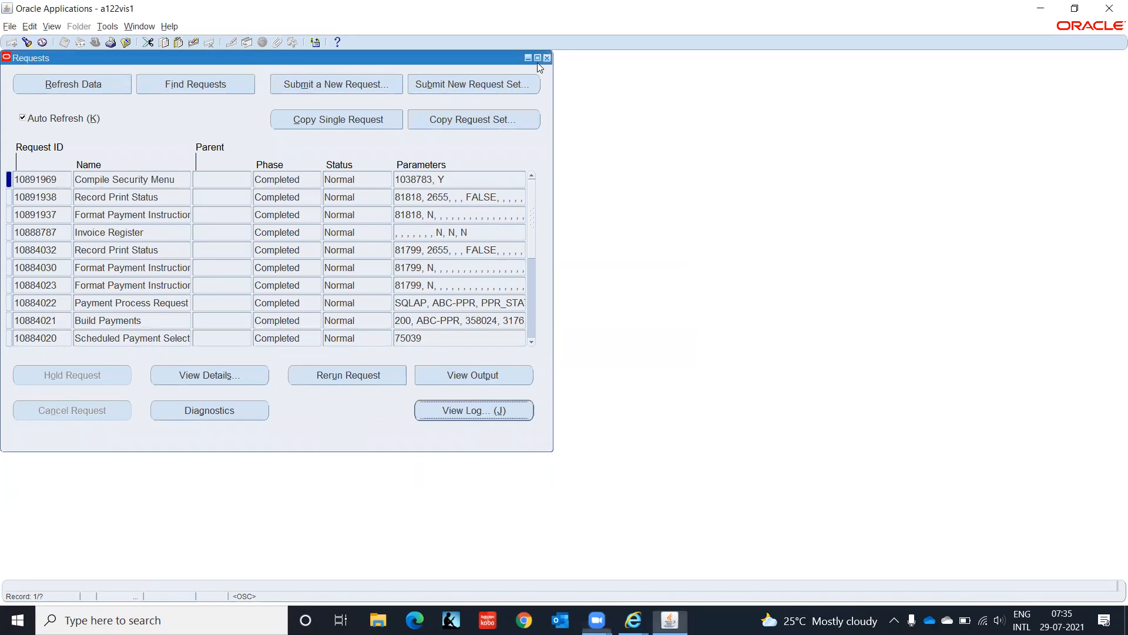
Step: Close the Requests and Menus forms, return to System Administrator Vision, and clear the navigation error
left_click(546, 57)
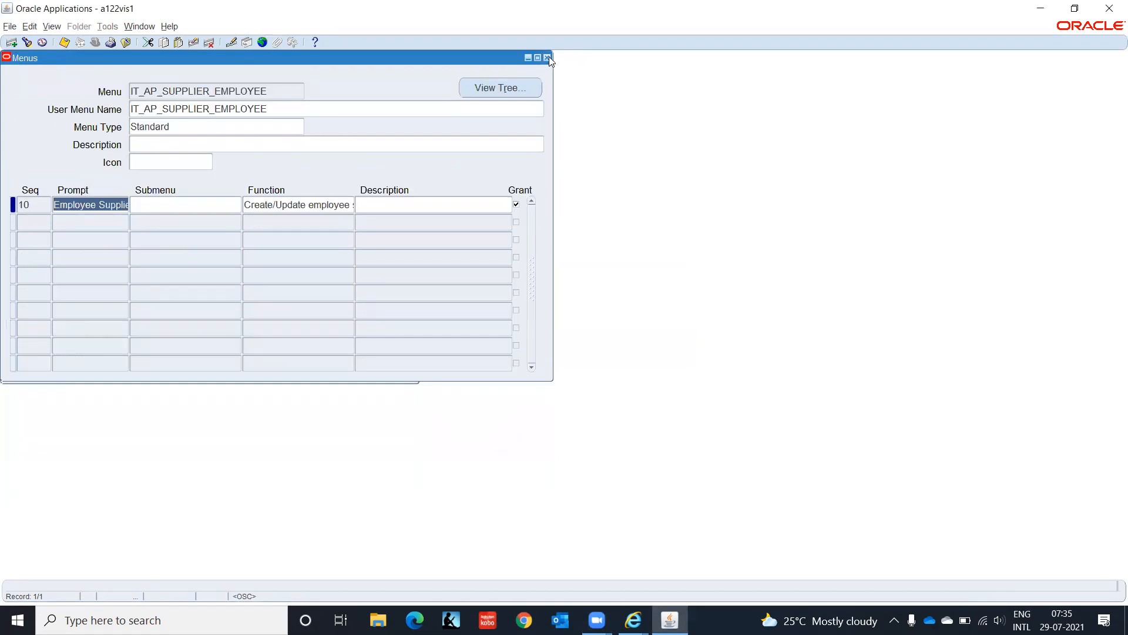
left_click(548, 58)
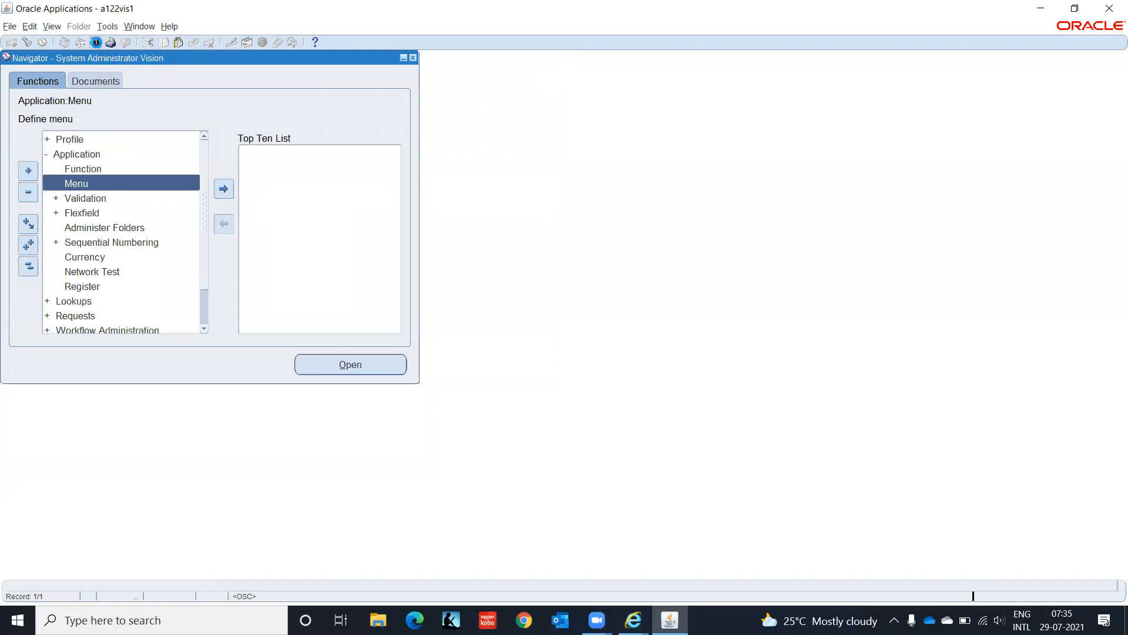
left_click(197, 333)
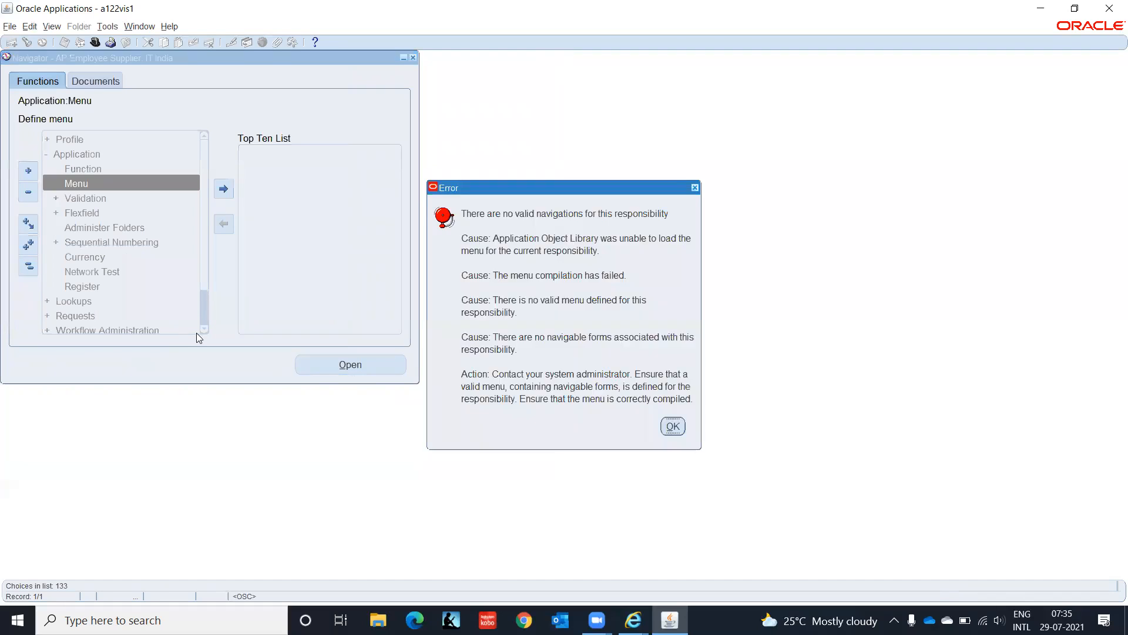
left_click(671, 426)
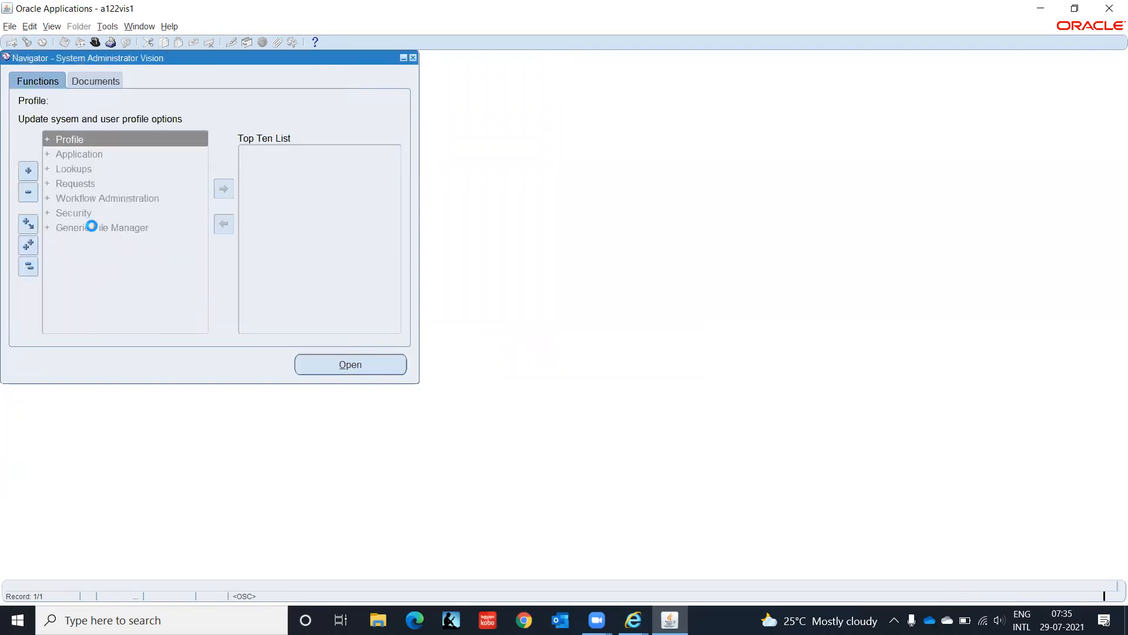
Step: Open Application > Menu and query all menus beginning with AP%
left_click(86, 154)
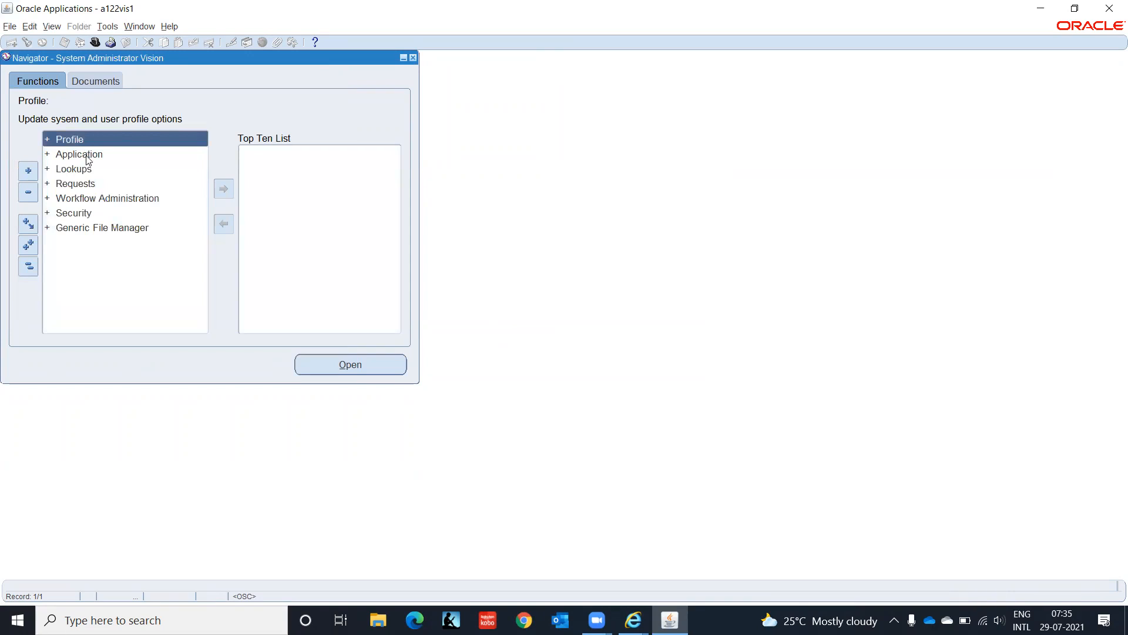
double_click(86, 155)
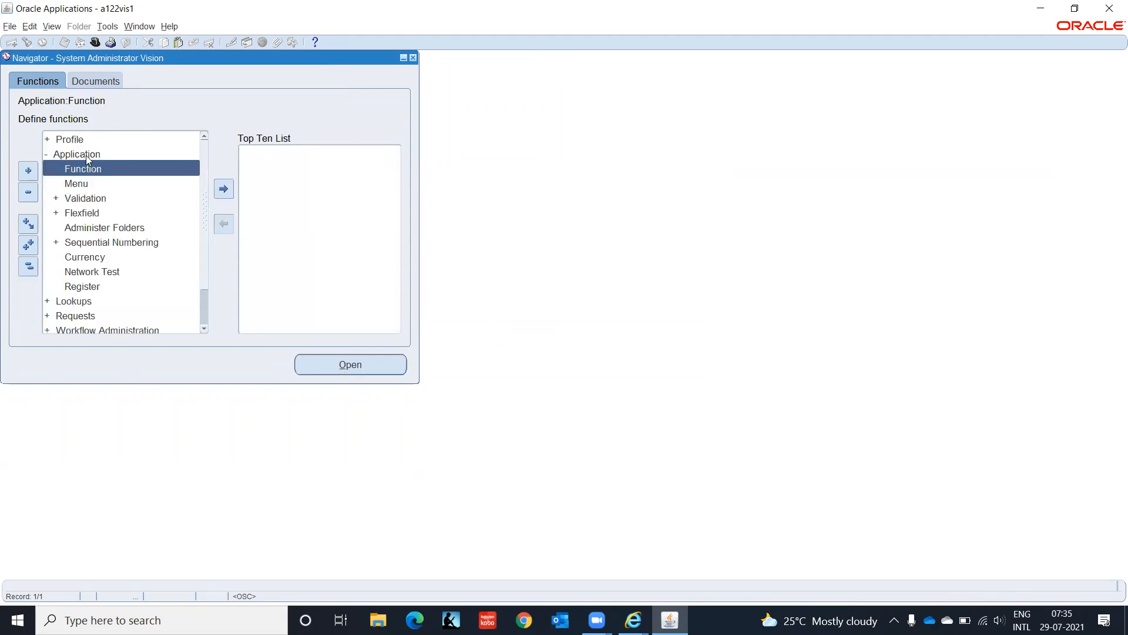
key("Down")
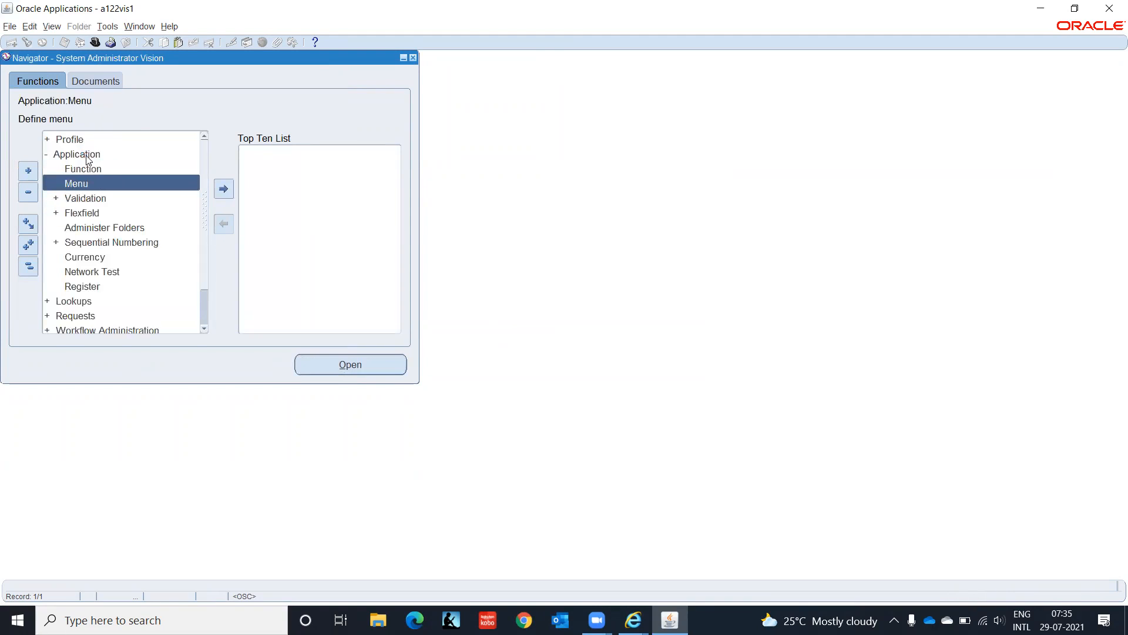
key("Down")
key("Down")
key("Down")
key("Down")
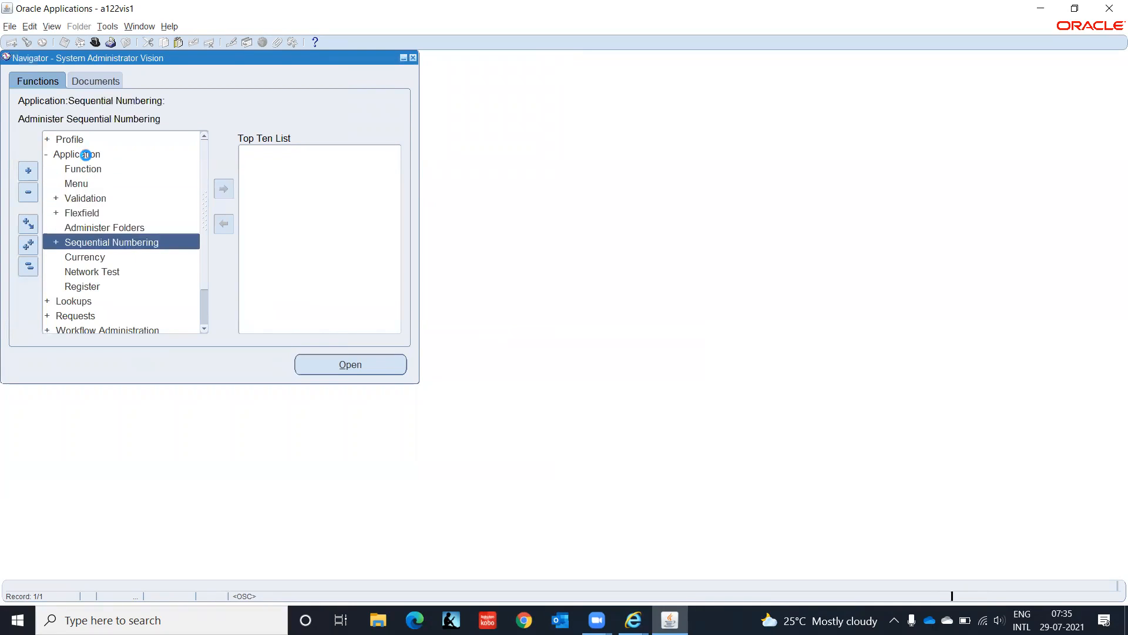
key("Down")
left_click_drag(86, 156, 95, 185)
double_click(96, 187)
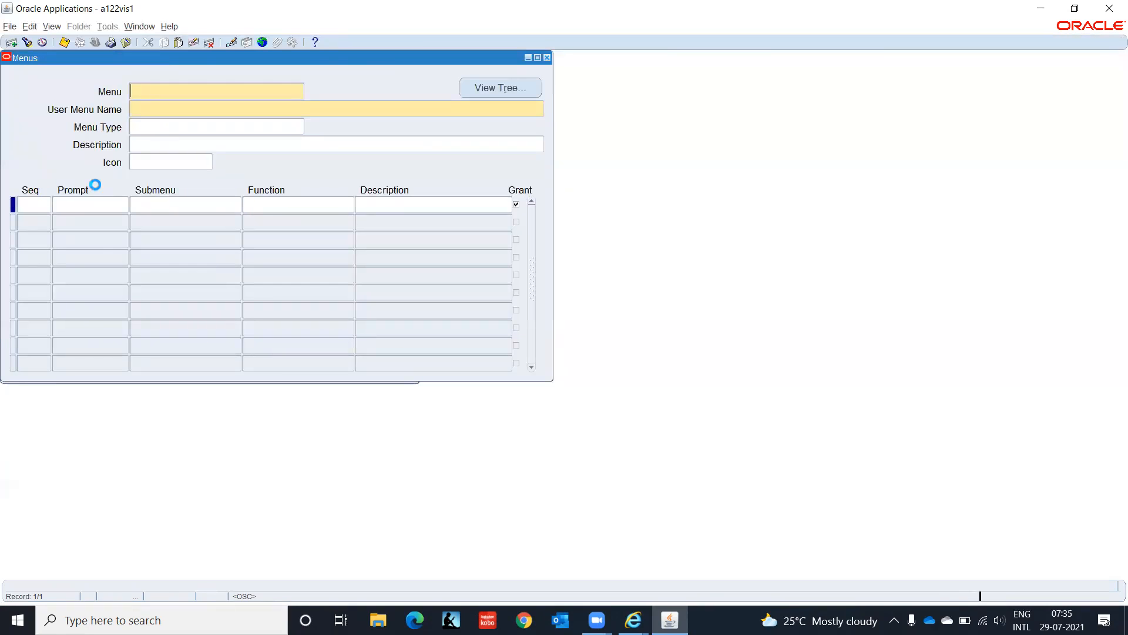
key("F11")
type("AP%")
key("ctrl+F11")
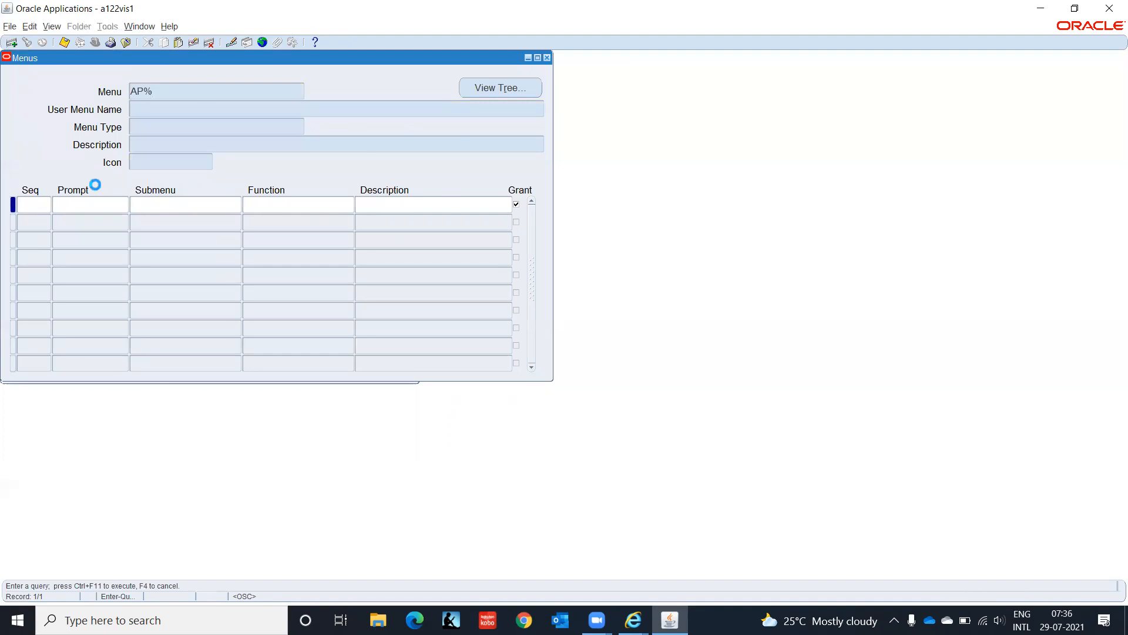
Step: Browse the AP menus past the accounting and payment workbench menus to AP_EMPLOYEES_GUI12
key("Down")
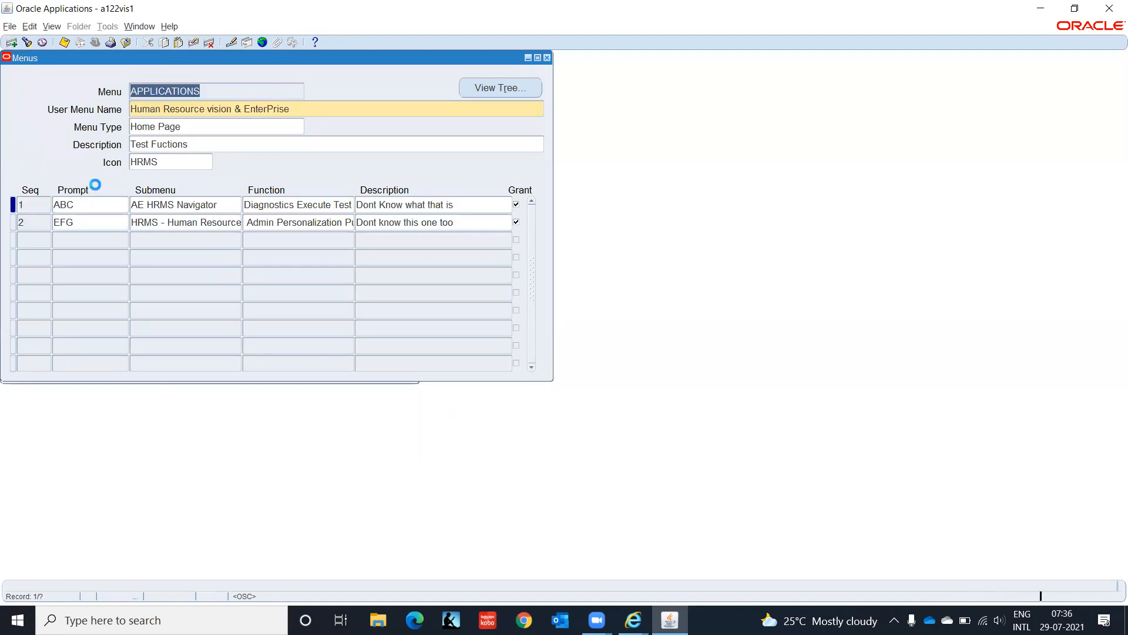
key("Down")
key("Down")
key("Down")
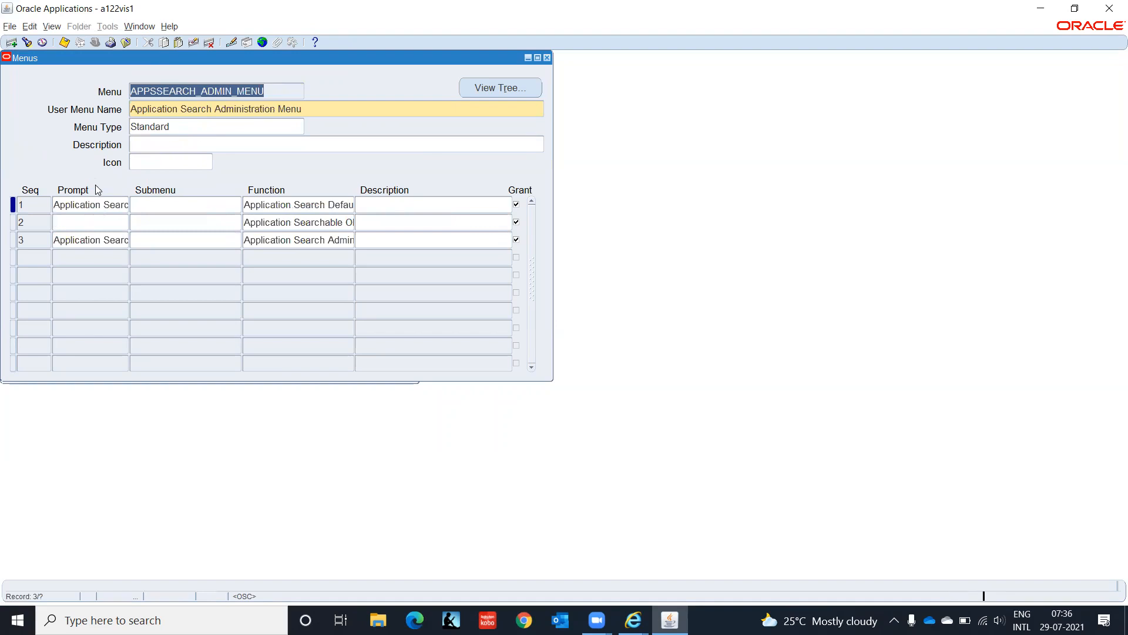
key("Down")
key("Down")
key("Down")
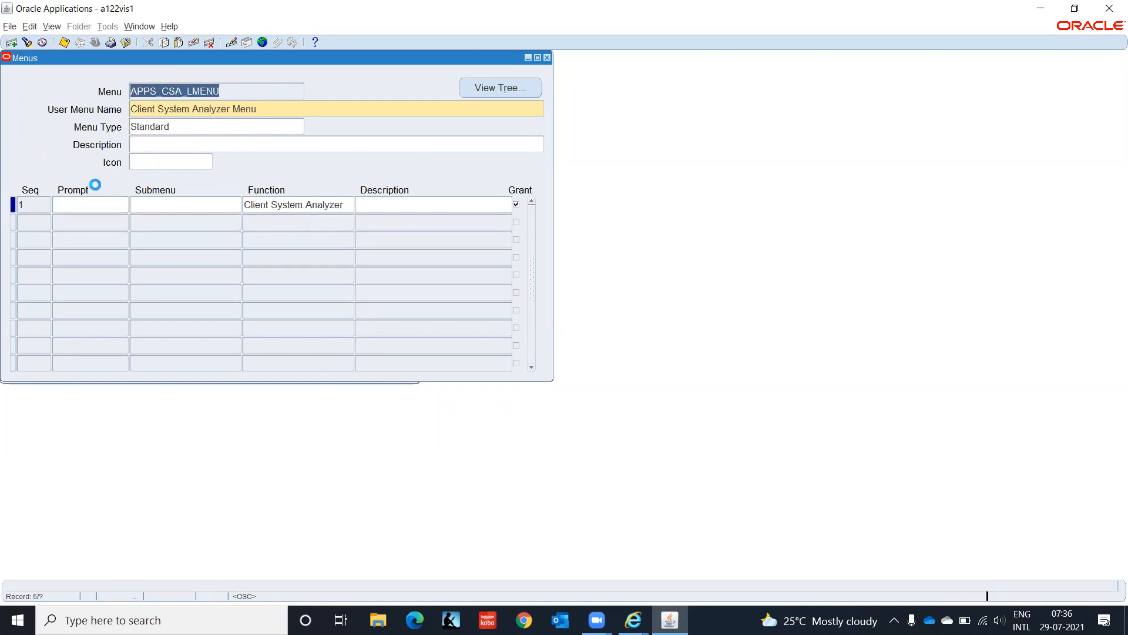
key("Down")
key("Down")
key("Down")
key("Down")
key("Down")
key("Down")
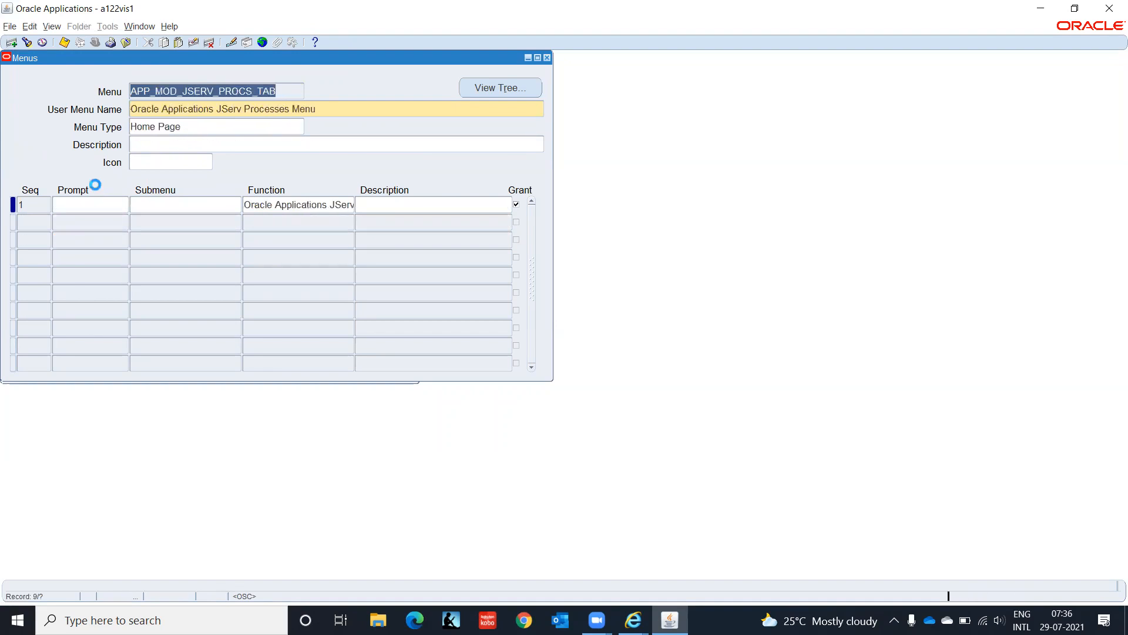
key("Down")
key("Down")
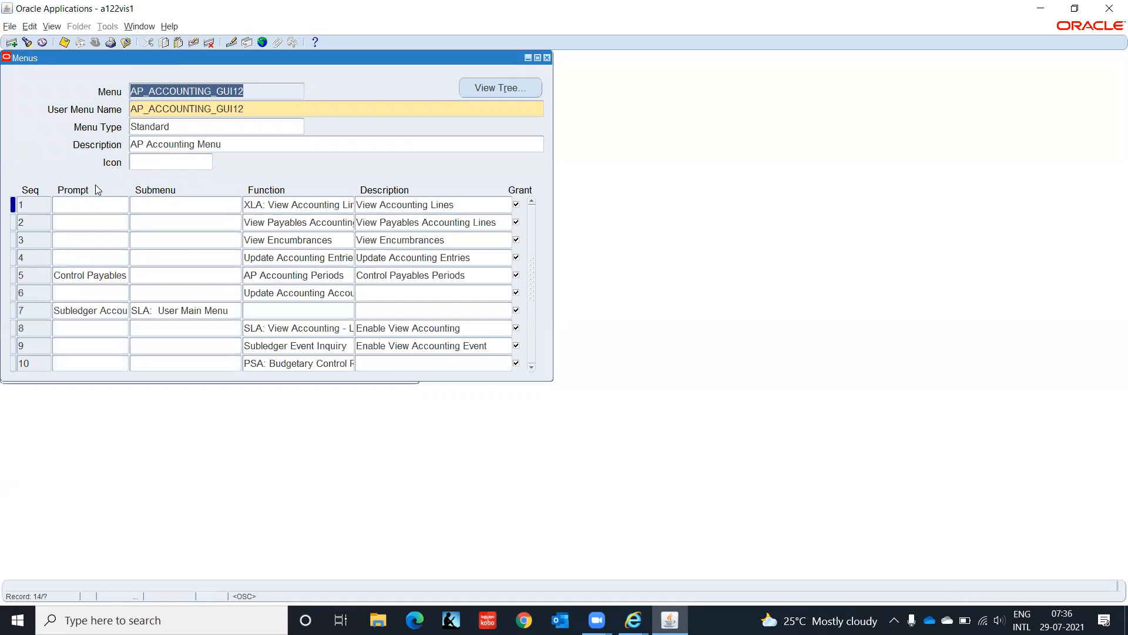
key("Down")
key("Down")
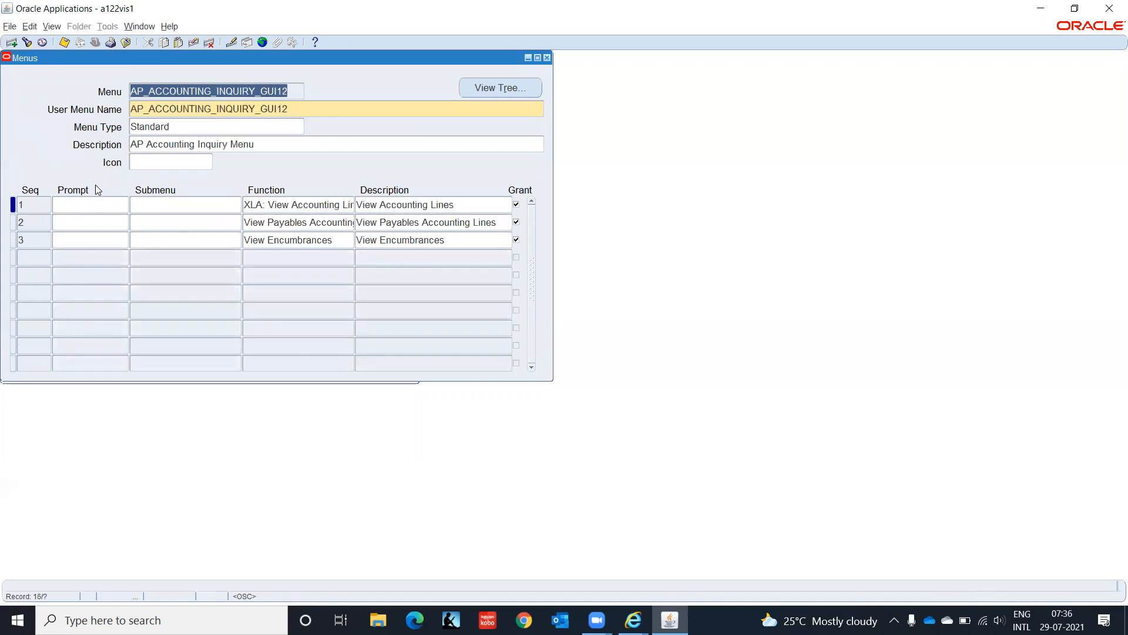
key("Down")
key("Down")
key("Down")
key("Down")
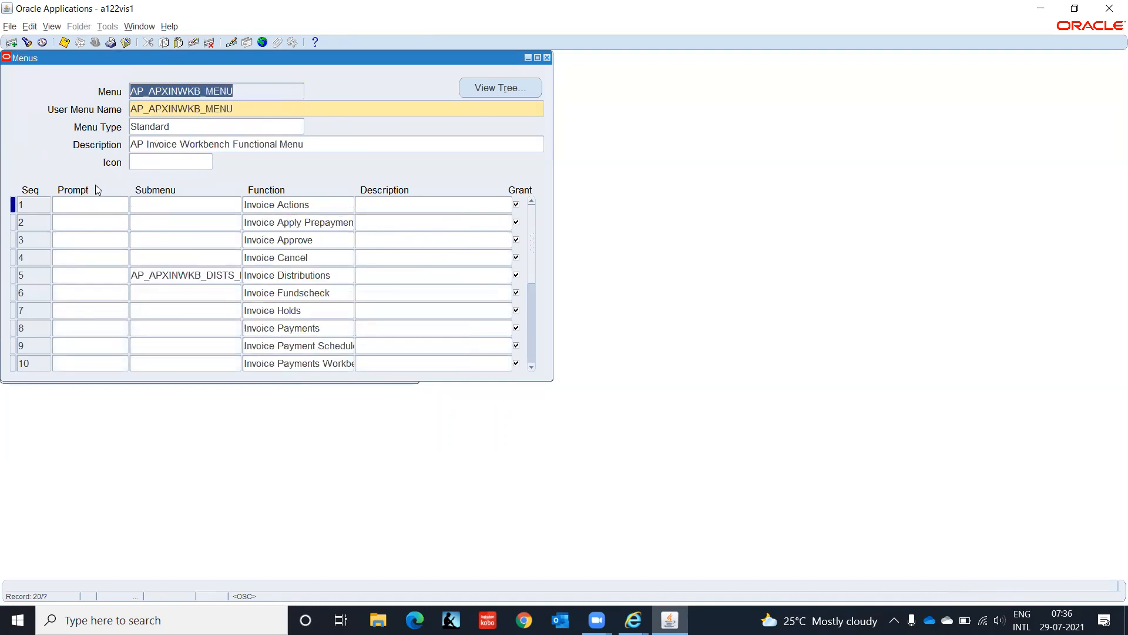
key("Down")
key("Down")
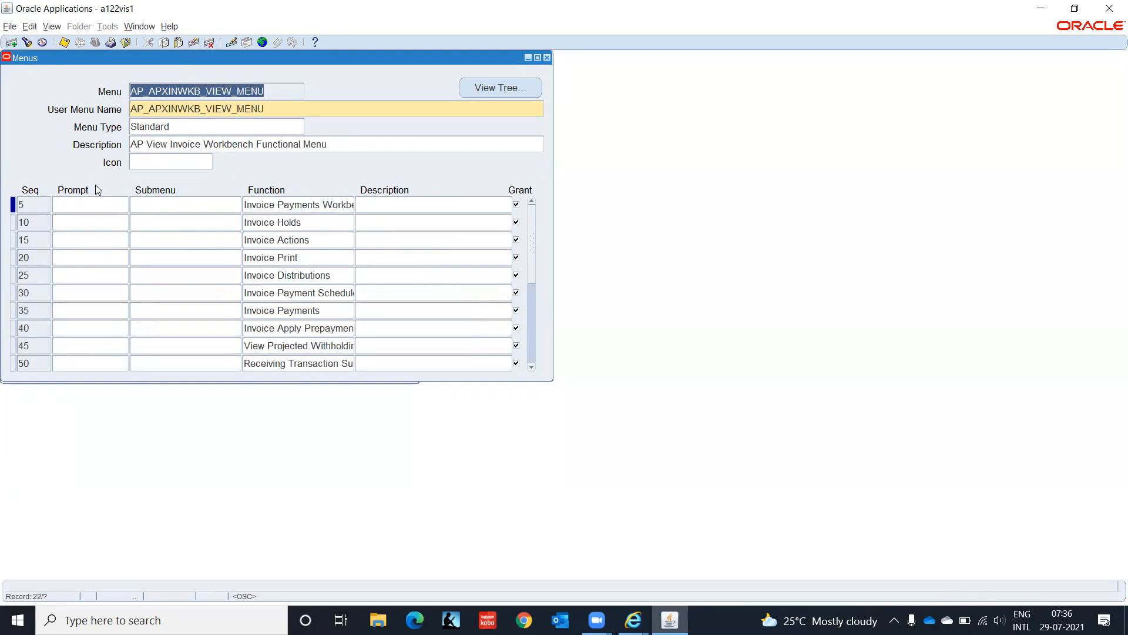
key("Down")
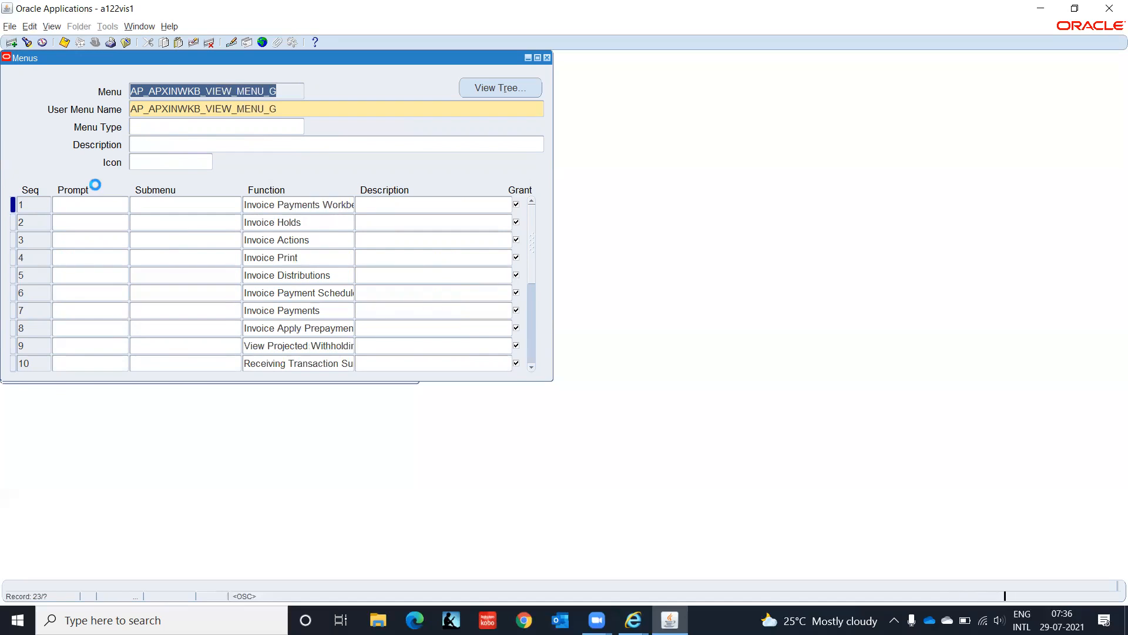
key("Down")
key("Down")
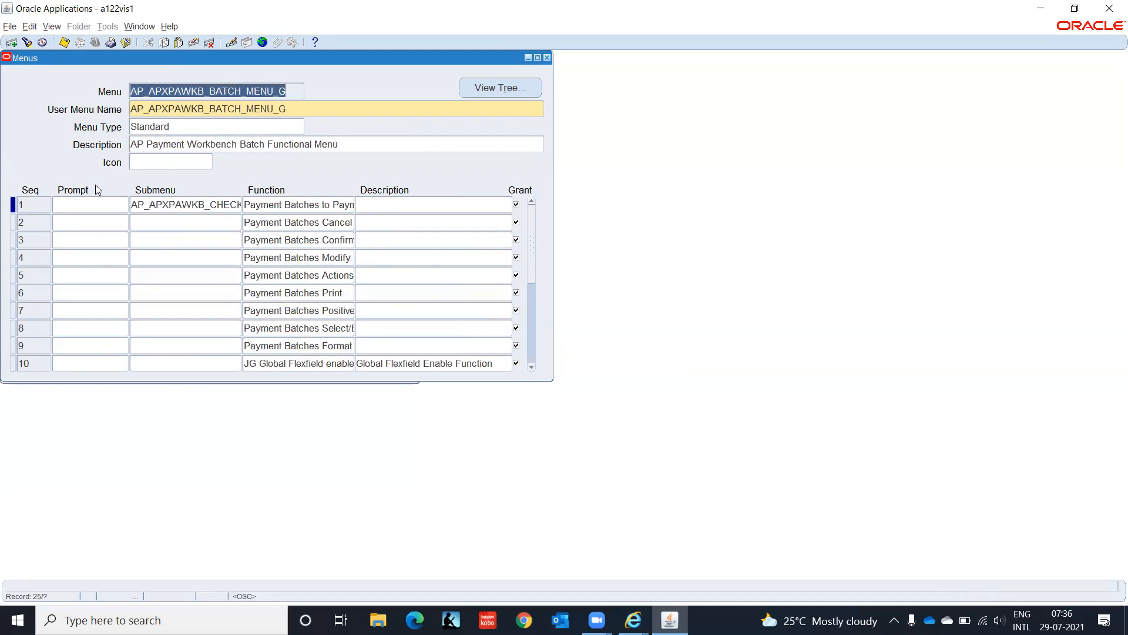
key("Down")
key("Down")
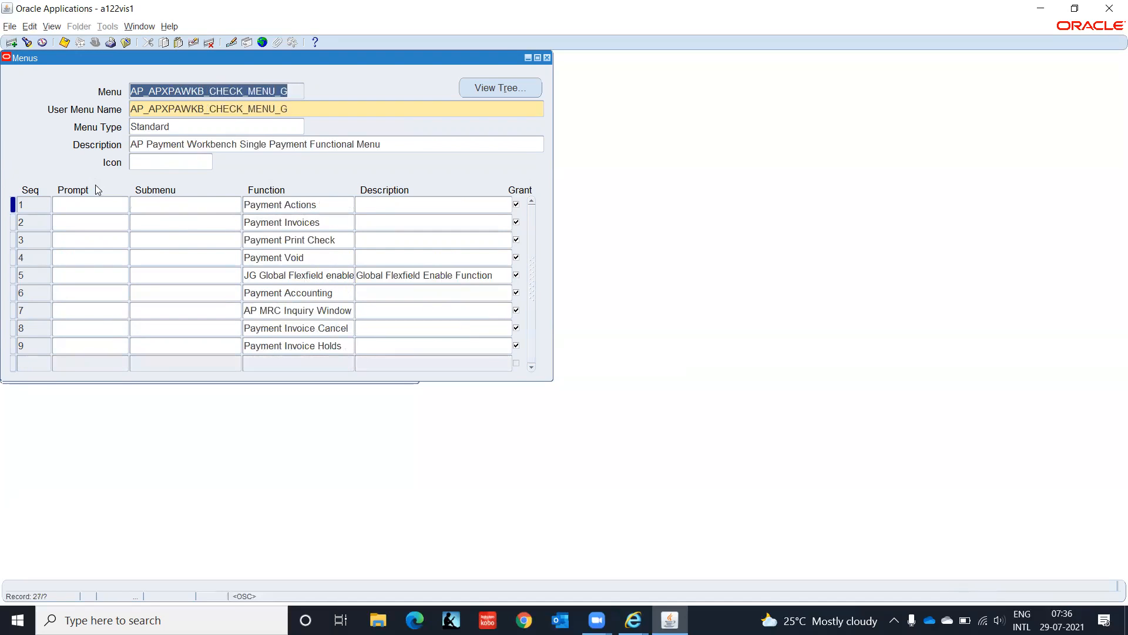
key("Down")
key("Down")
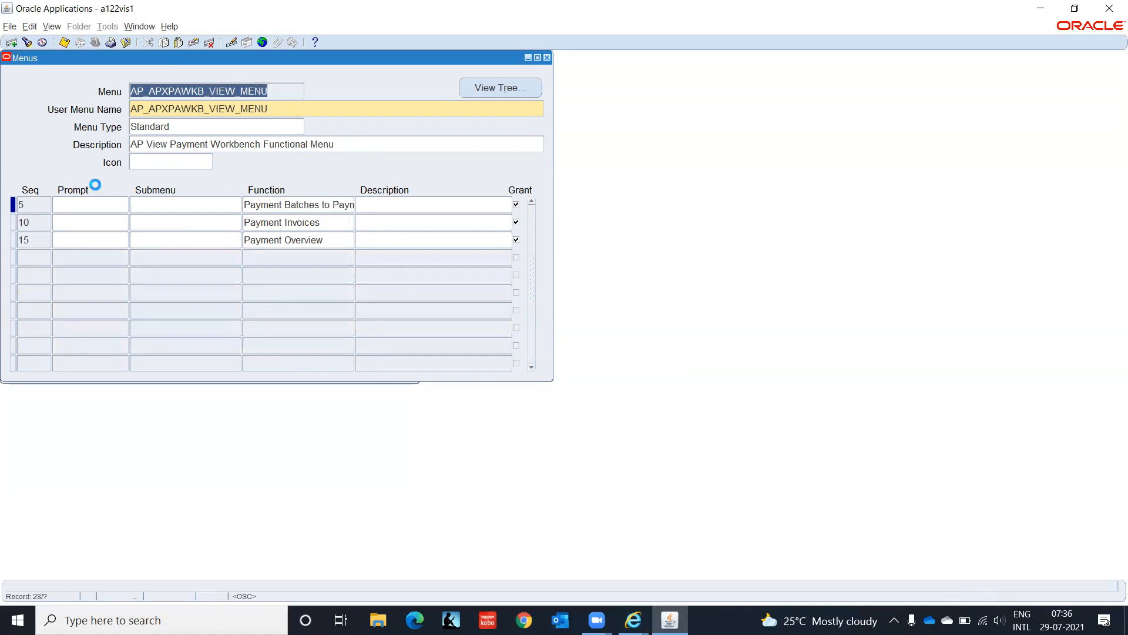
key("Down")
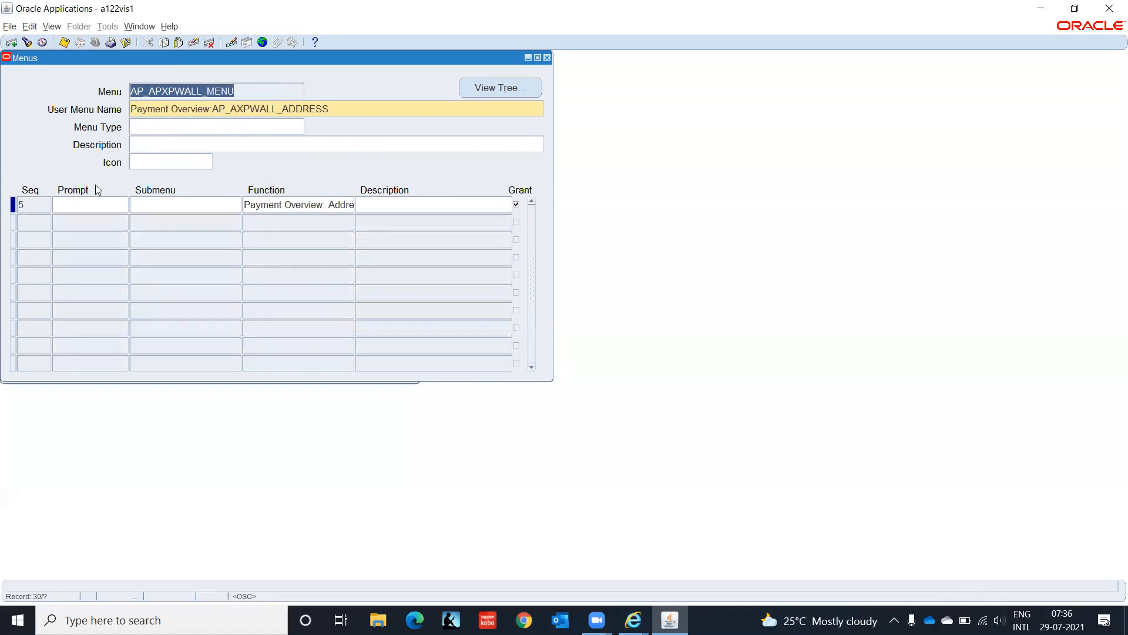
key("Down")
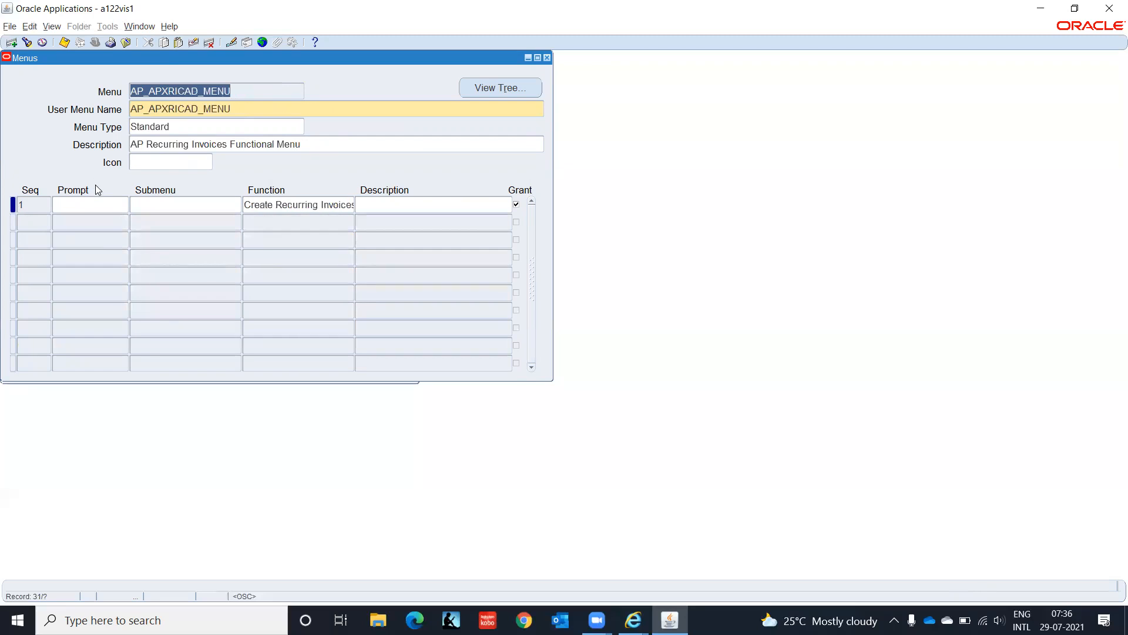
key("Down")
key("Down")
key("Down")
key("Down")
key("Down")
key("Down")
key("Down")
key("Down")
key("Down")
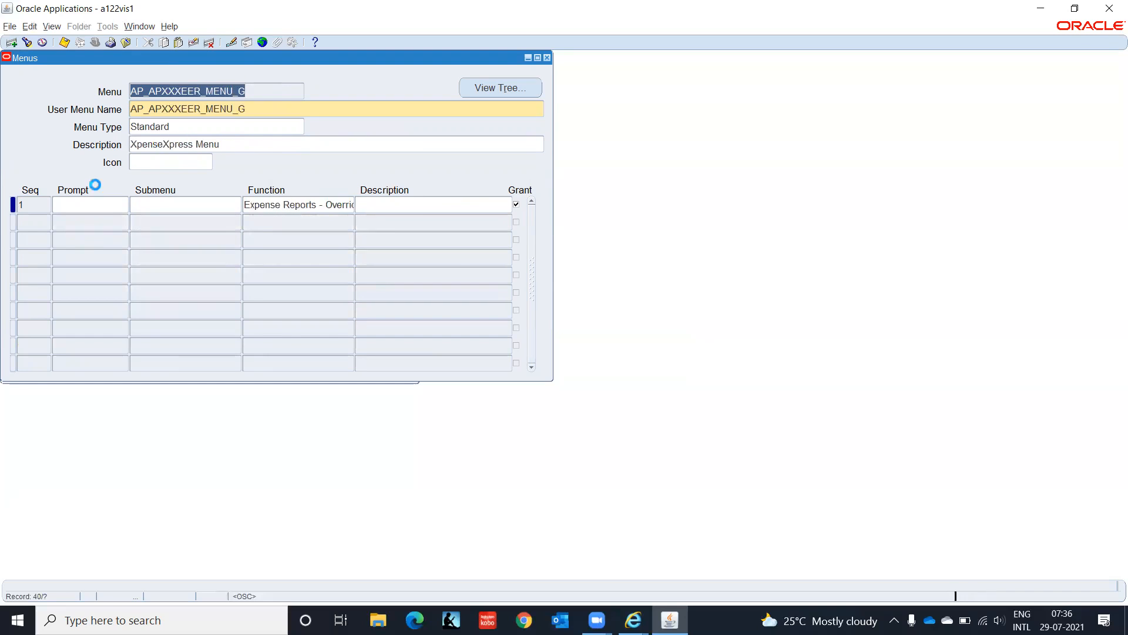
key("Down")
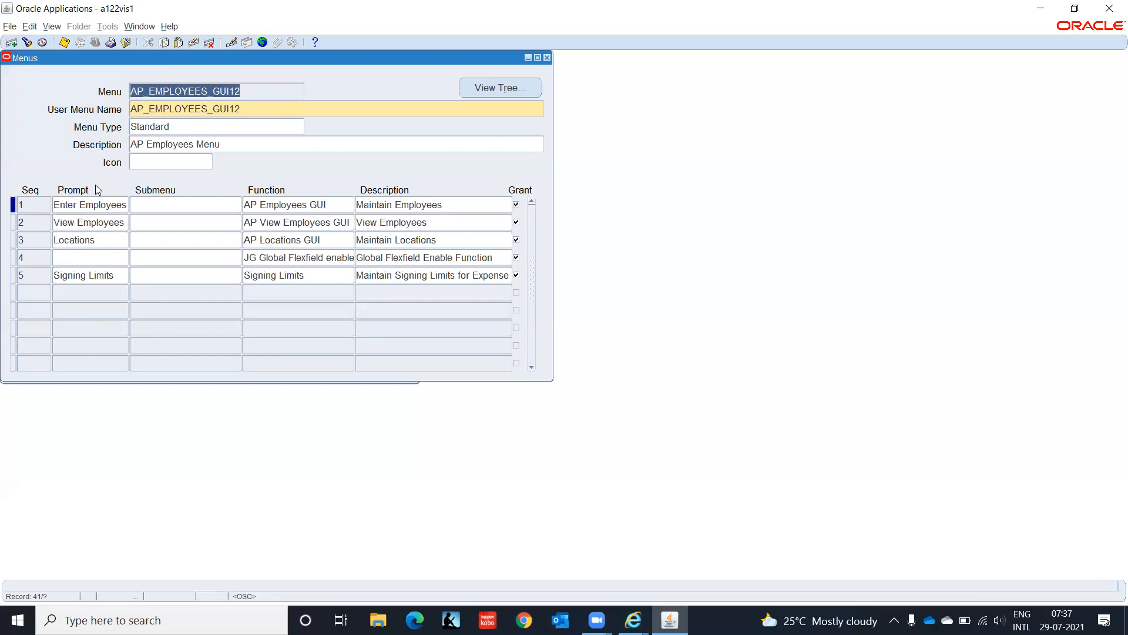
Step: Advance through the AP invoice menus, including AP_INVOICE_GATEWAY_GUI12_G, to AP_JAZZ_INVOICE_GUI12
key("Down")
key("Down")
key("Up")
key("Down")
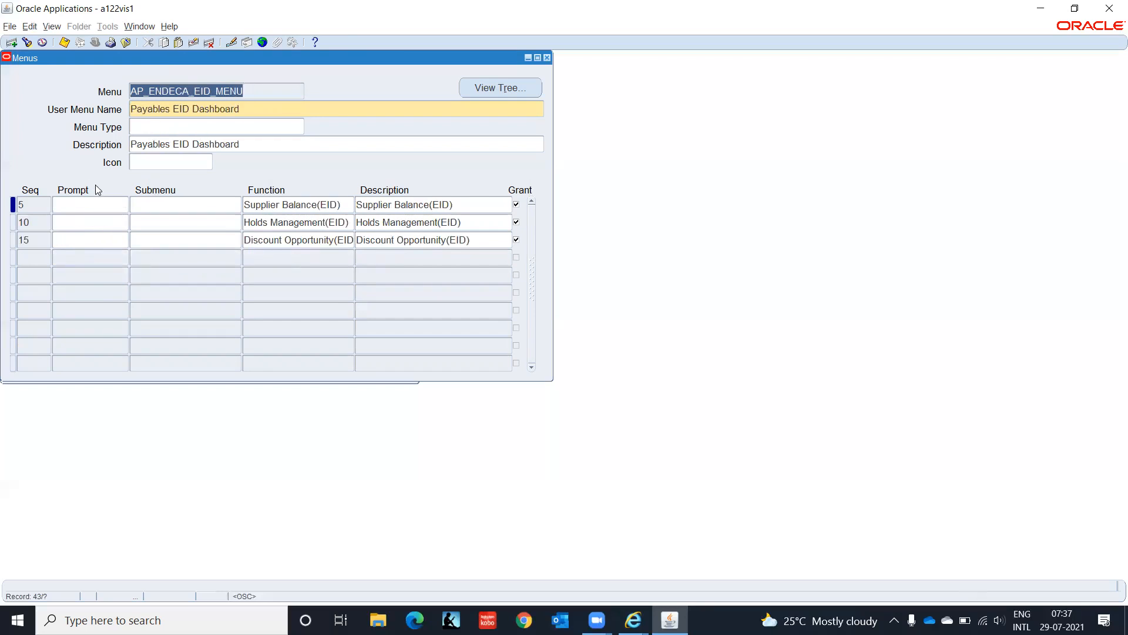
key("Down")
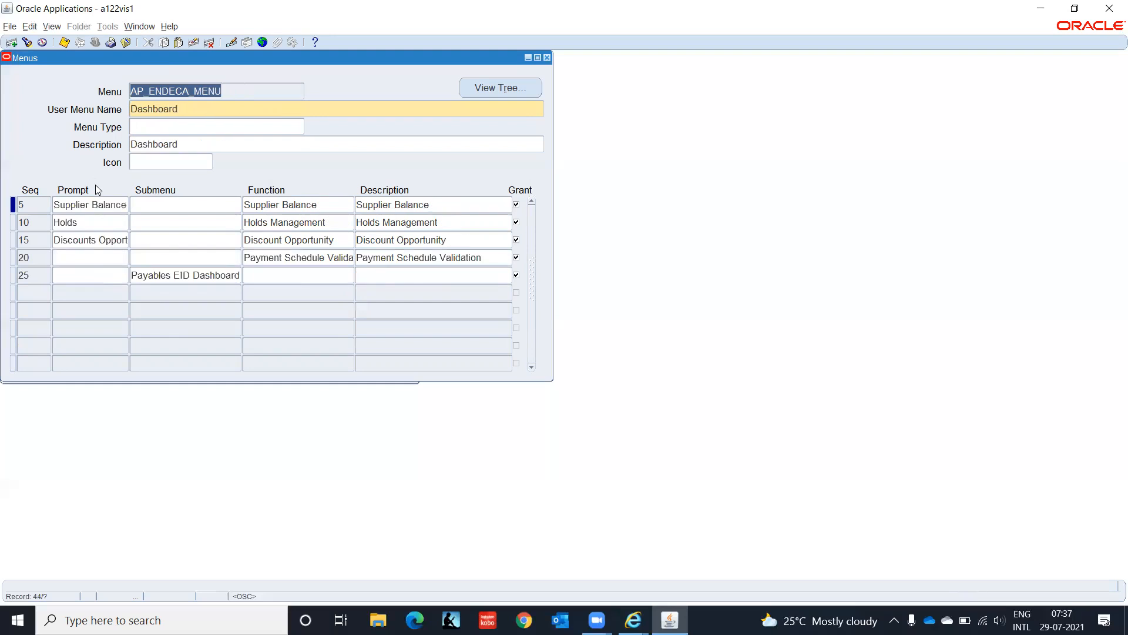
key("Down")
key("Down")
key("Down")
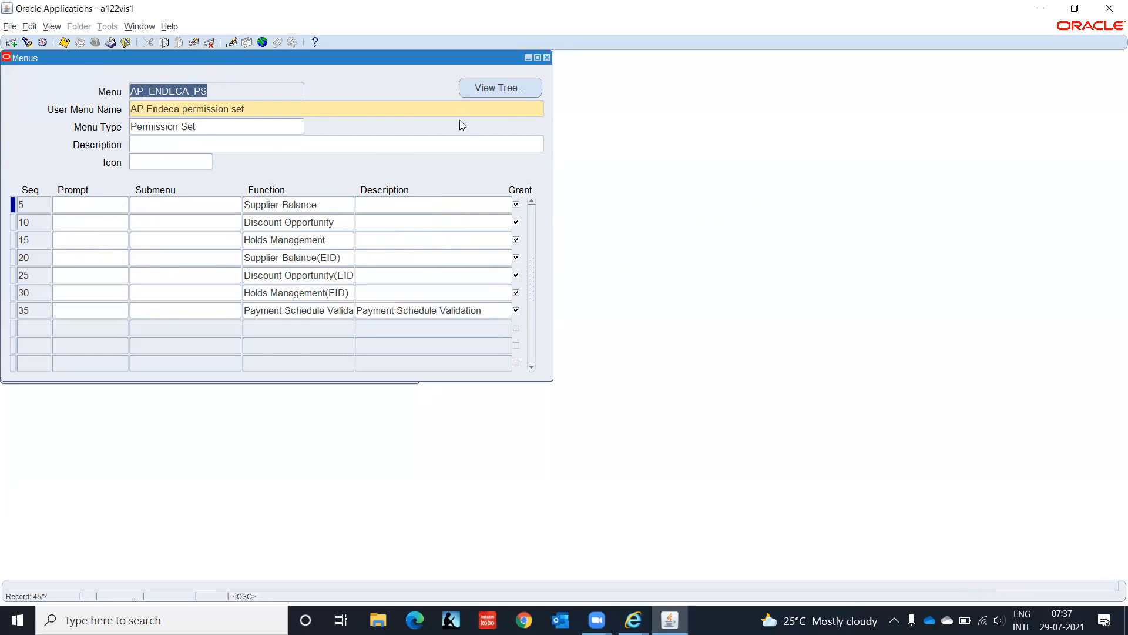
key("Down")
key("Down")
key("Down")
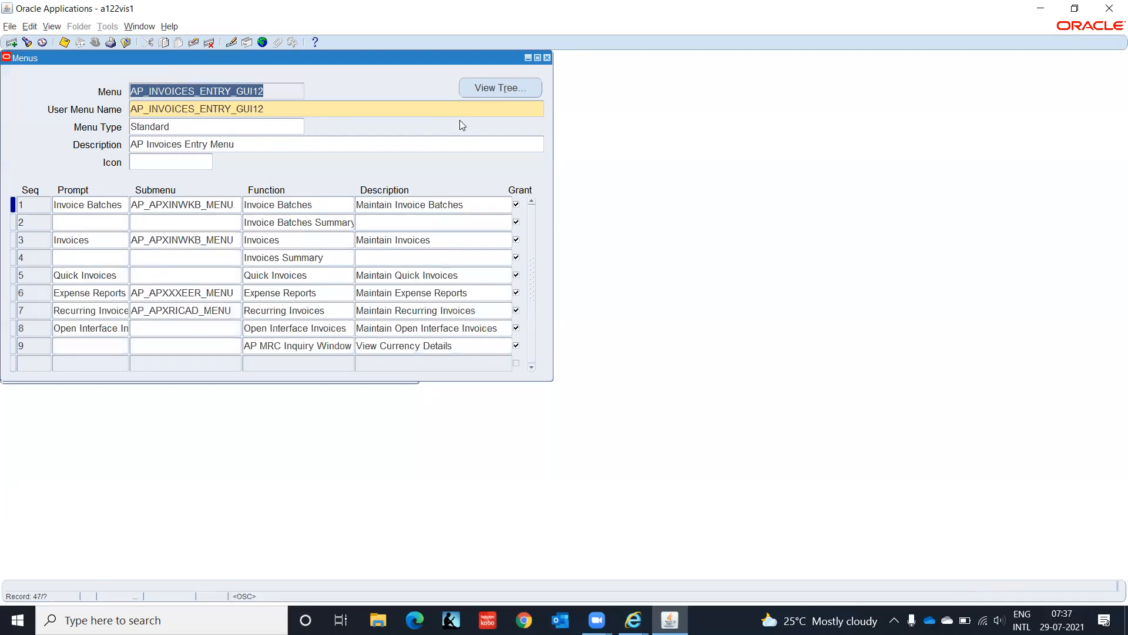
key("Down")
key("Down")
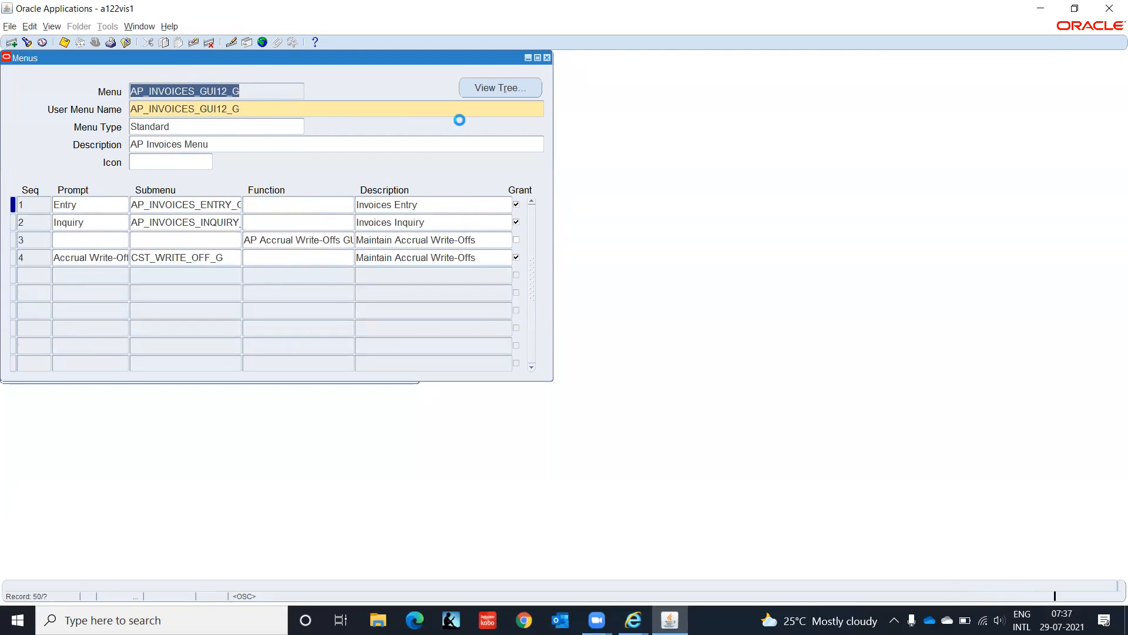
key("Down")
key("Down")
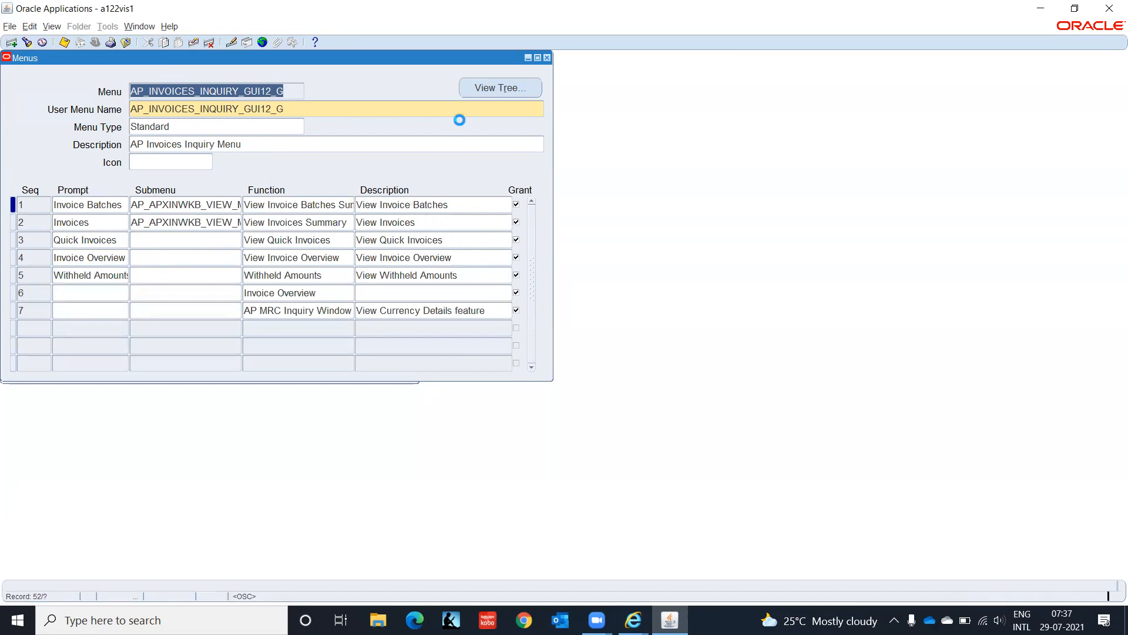
key("Down")
key("Down")
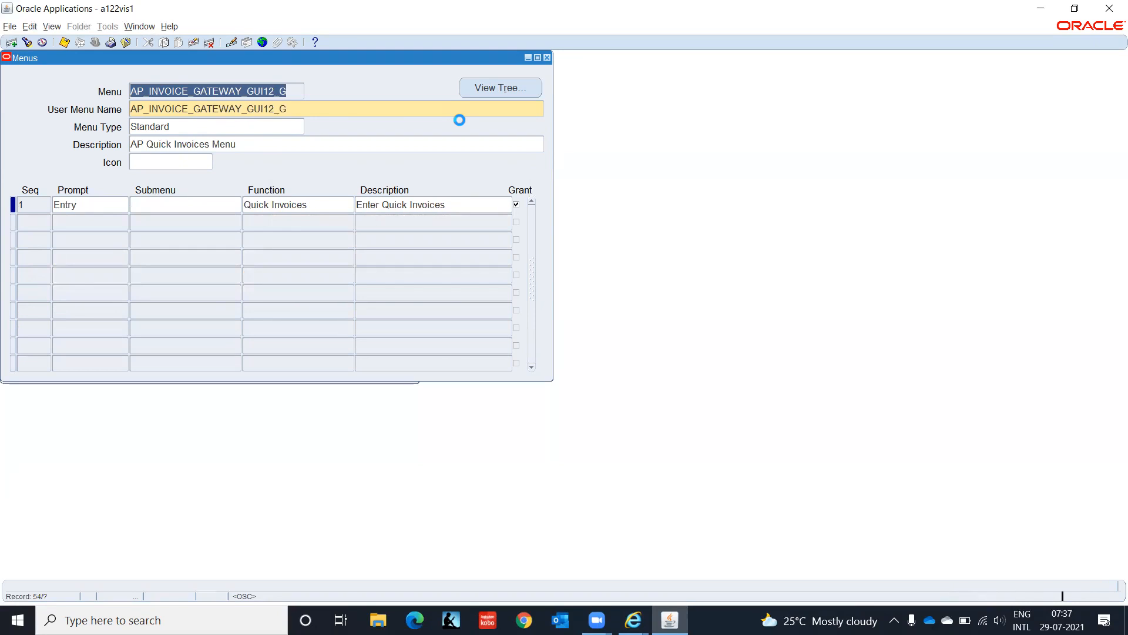
key("Down")
key("Down")
key("Down")
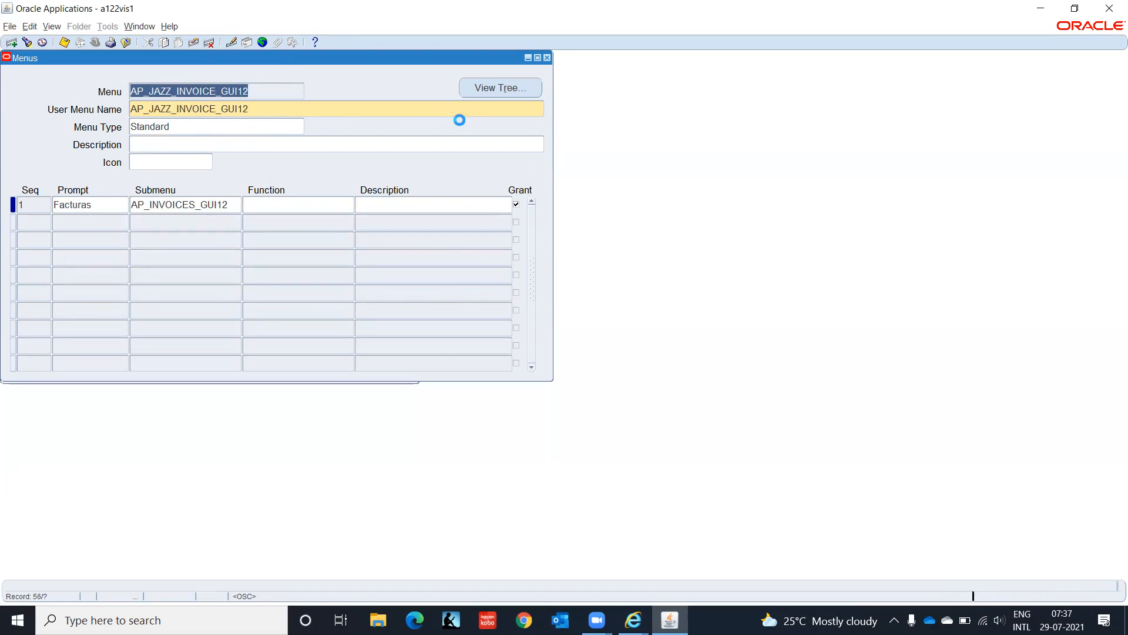
key("Down")
key("Down")
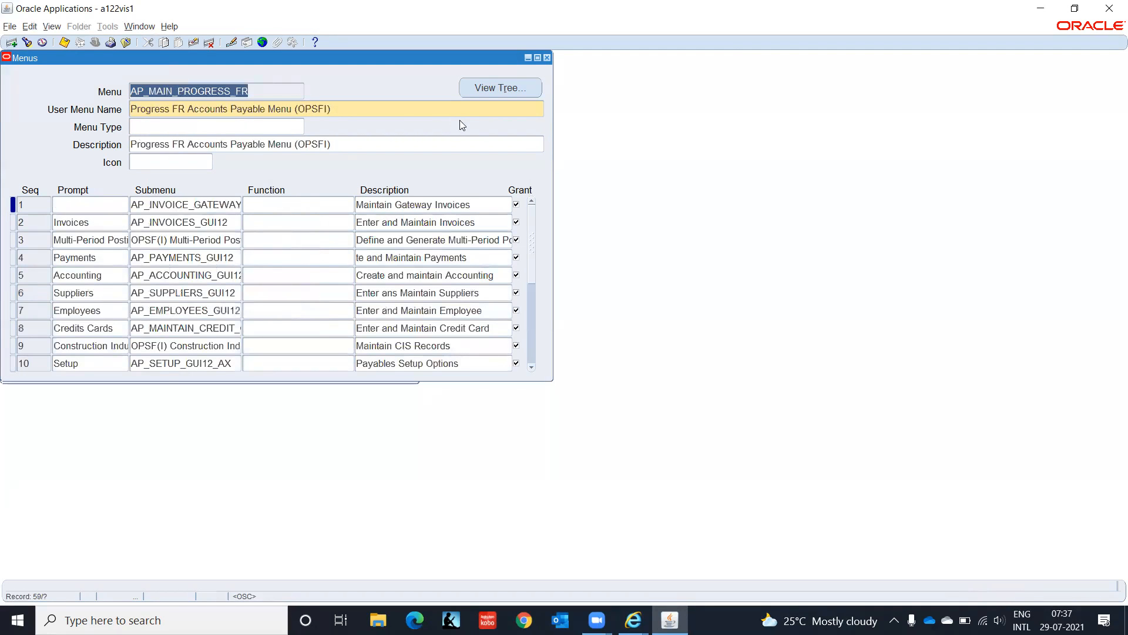
Step: Step past the AP navigate and Mobile Expenses menus to AP_PAYABLES_REQUESTS, record 74
key("Down")
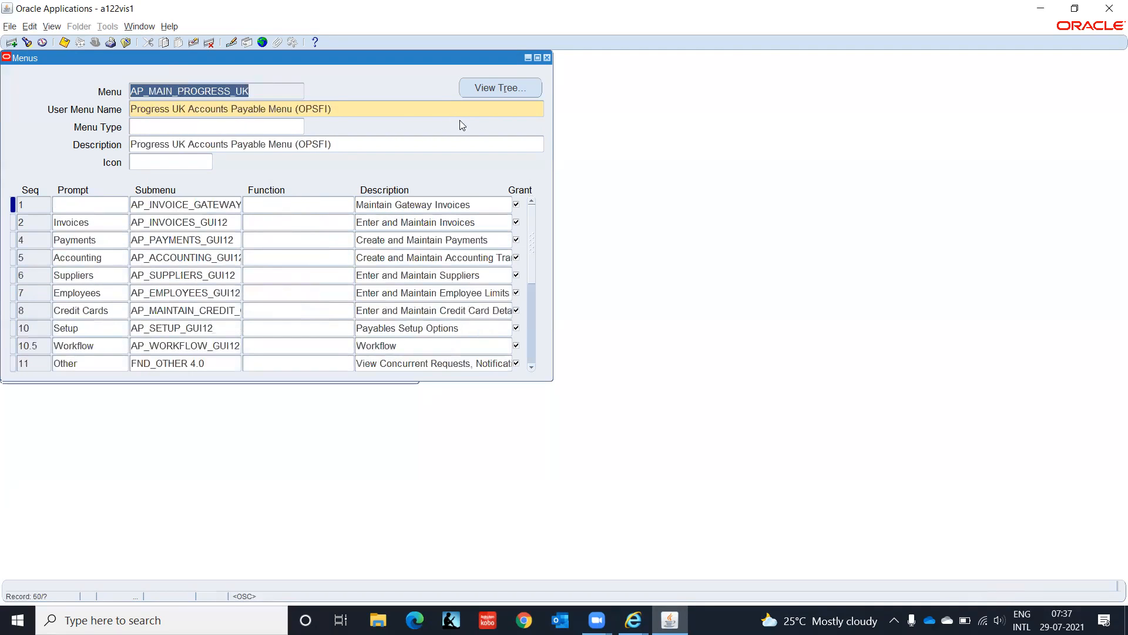
key("Down")
key("Down")
key("Down")
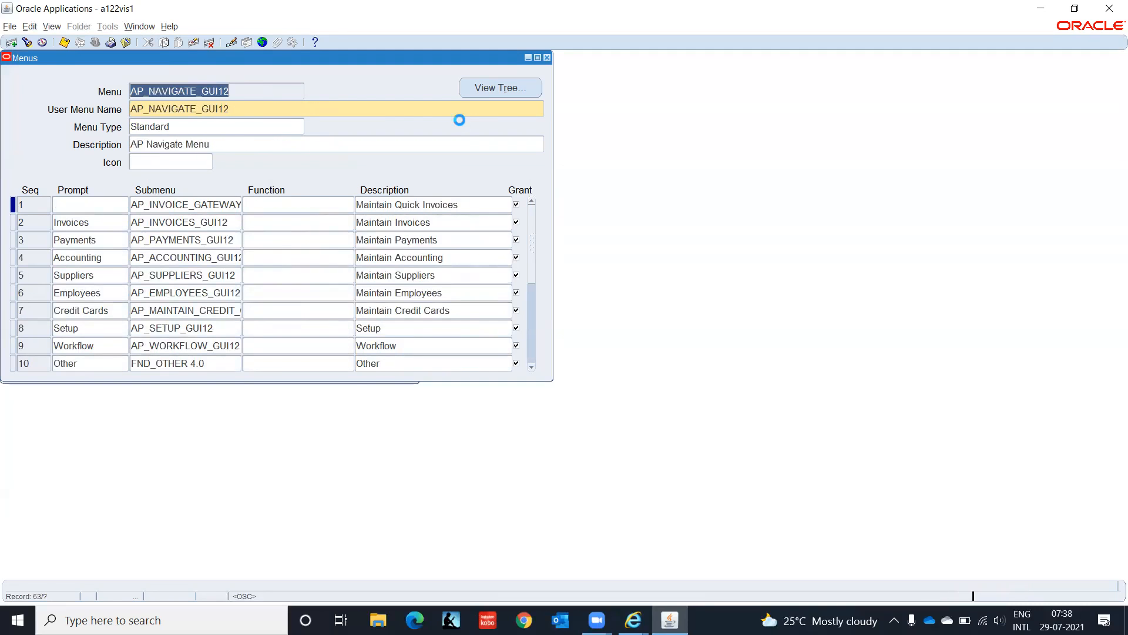
key("Down")
key("Down")
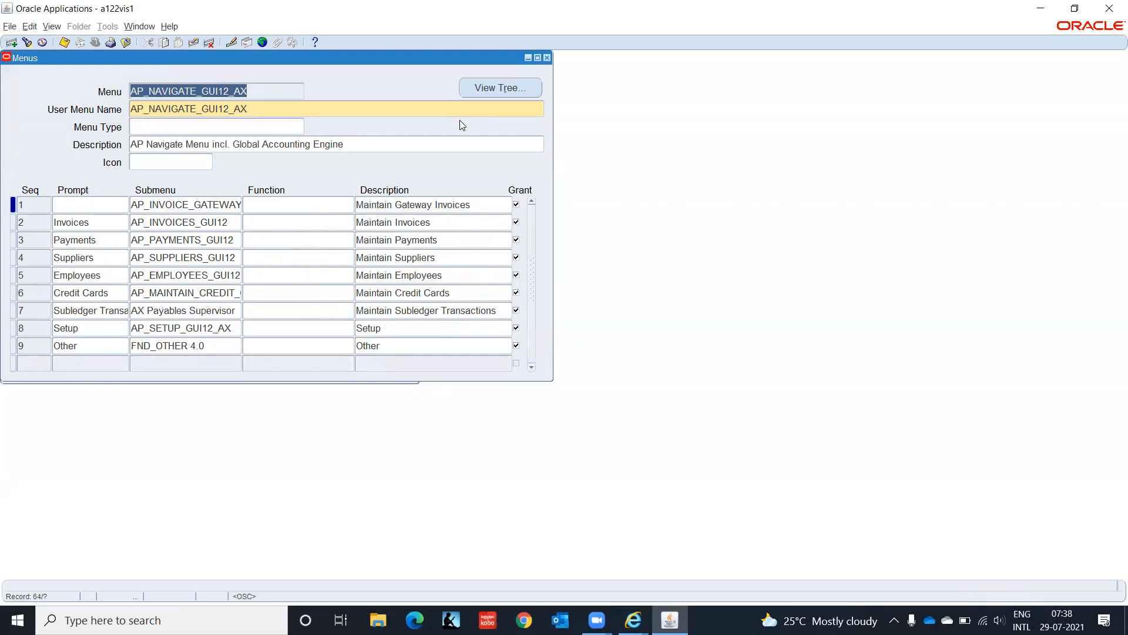
key("Down")
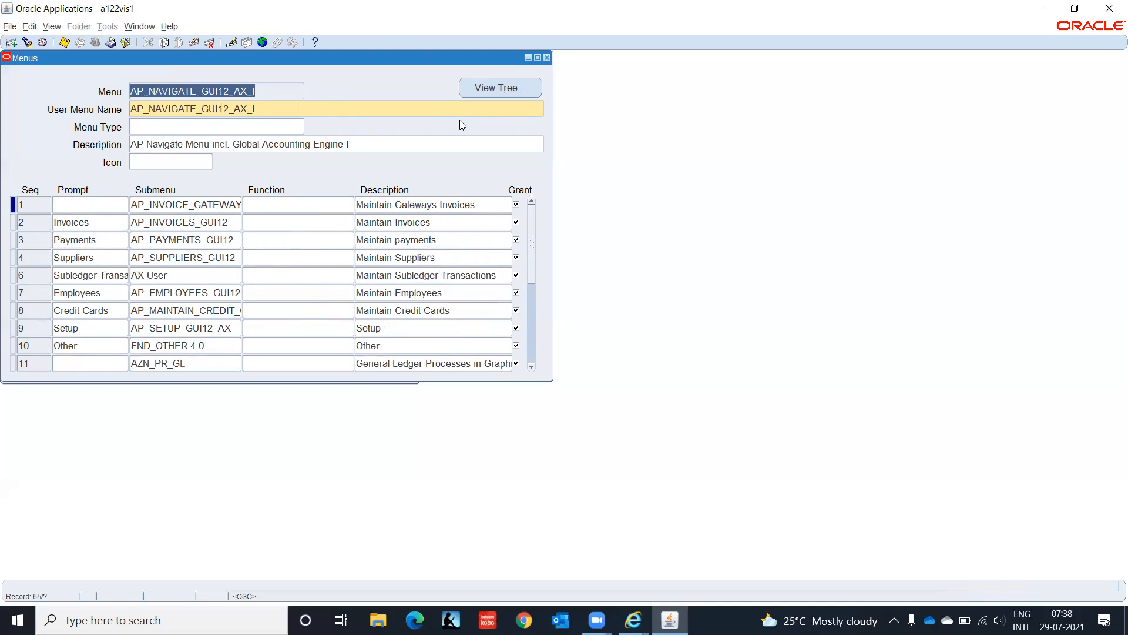
key("Down")
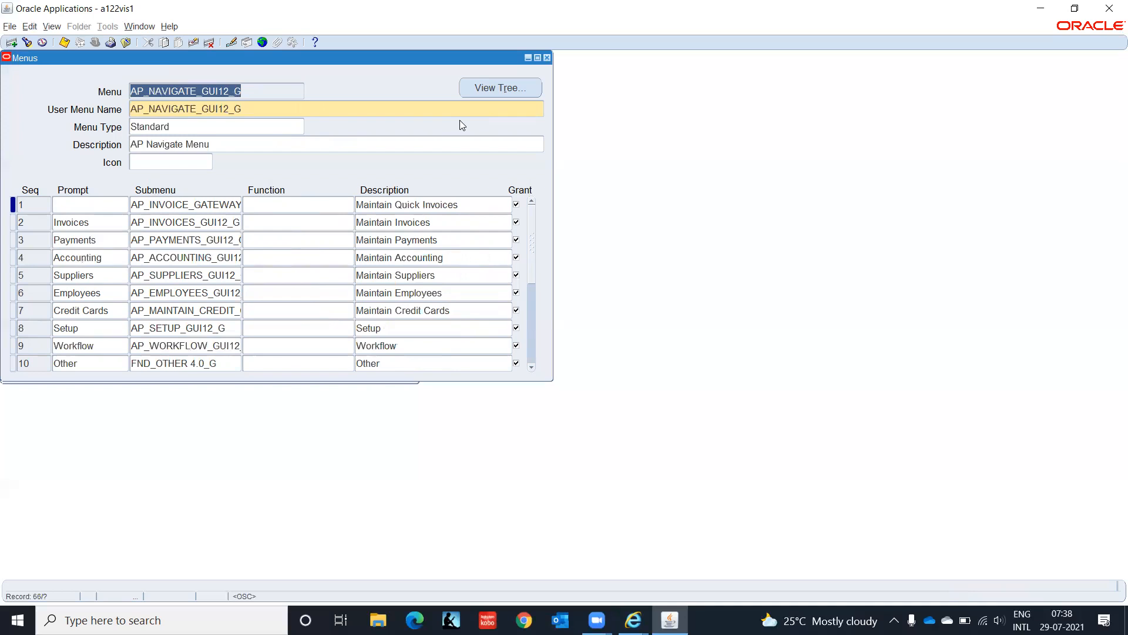
key("Down")
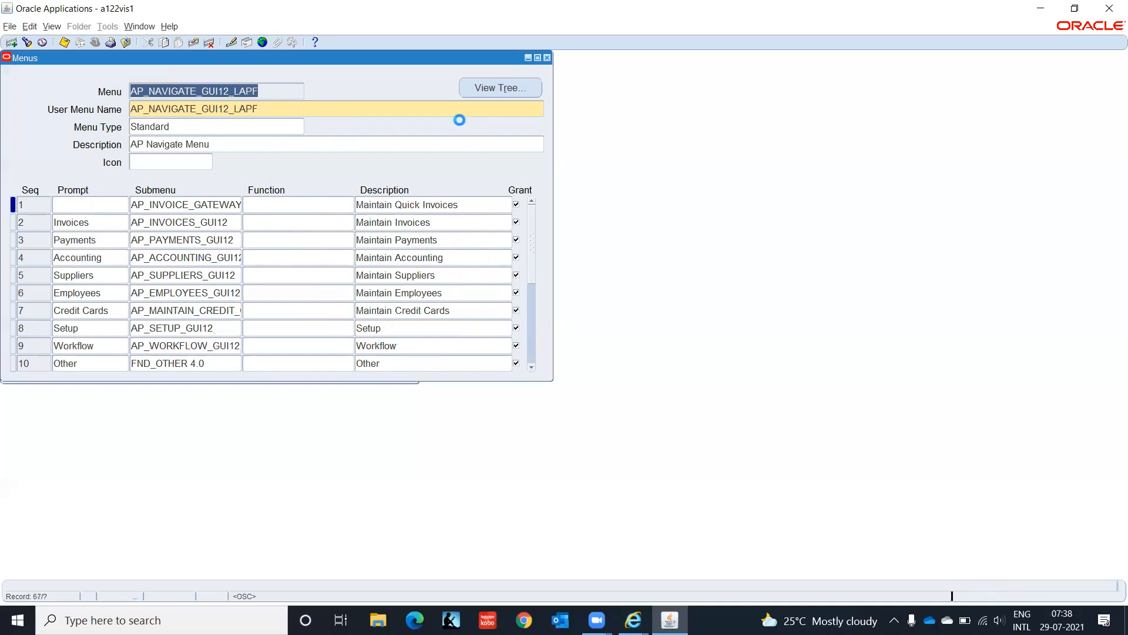
key("Down")
key("Down")
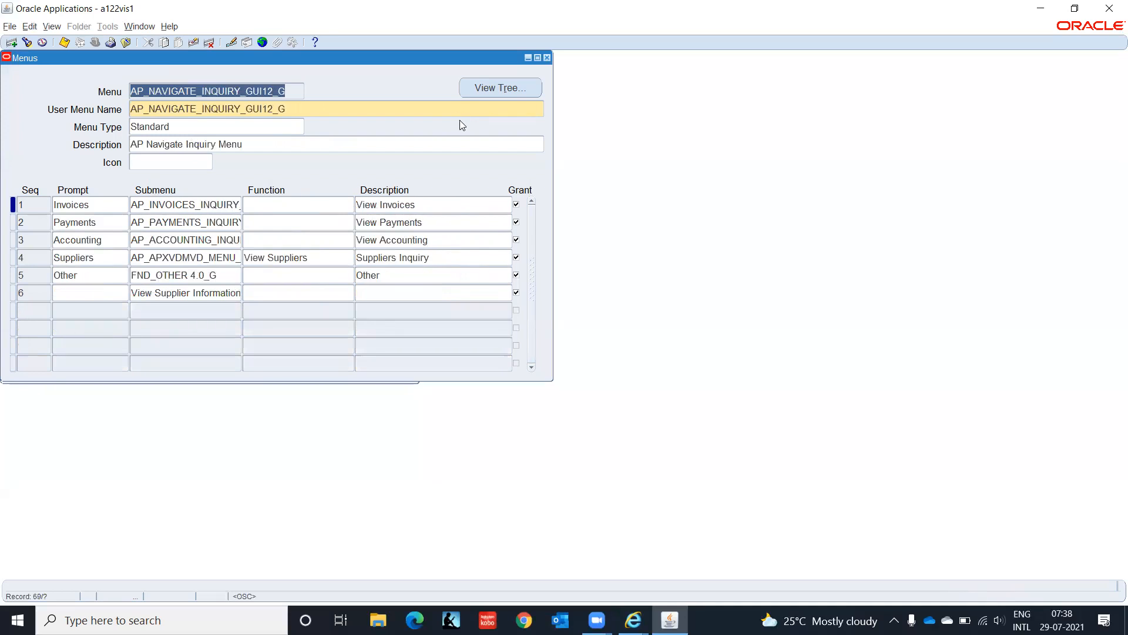
key("Down")
key("Down")
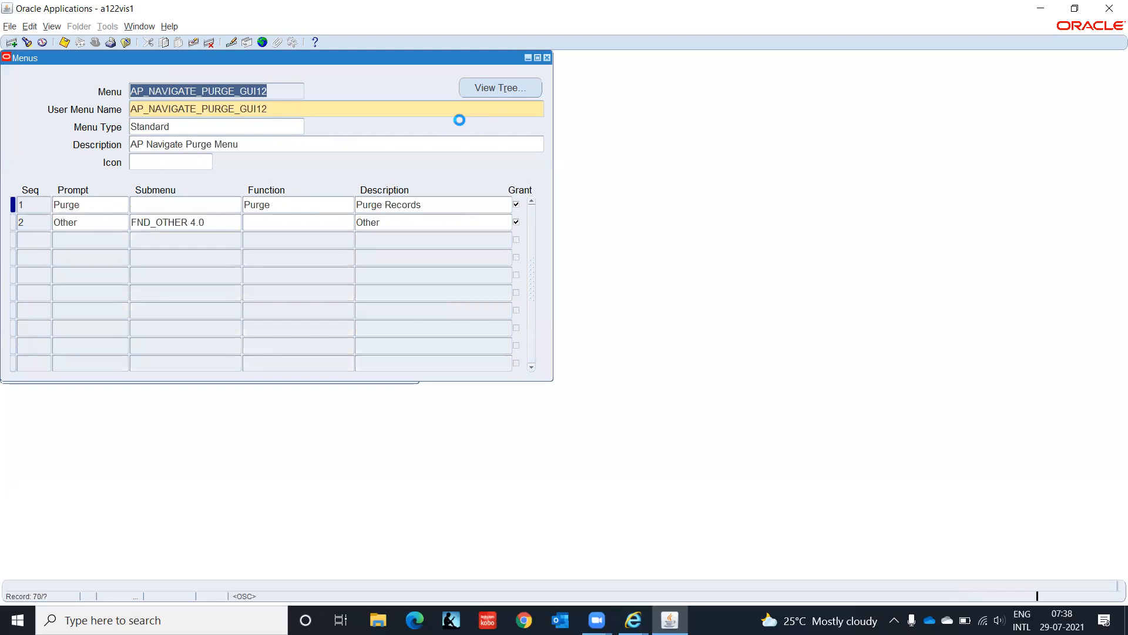
key("Down")
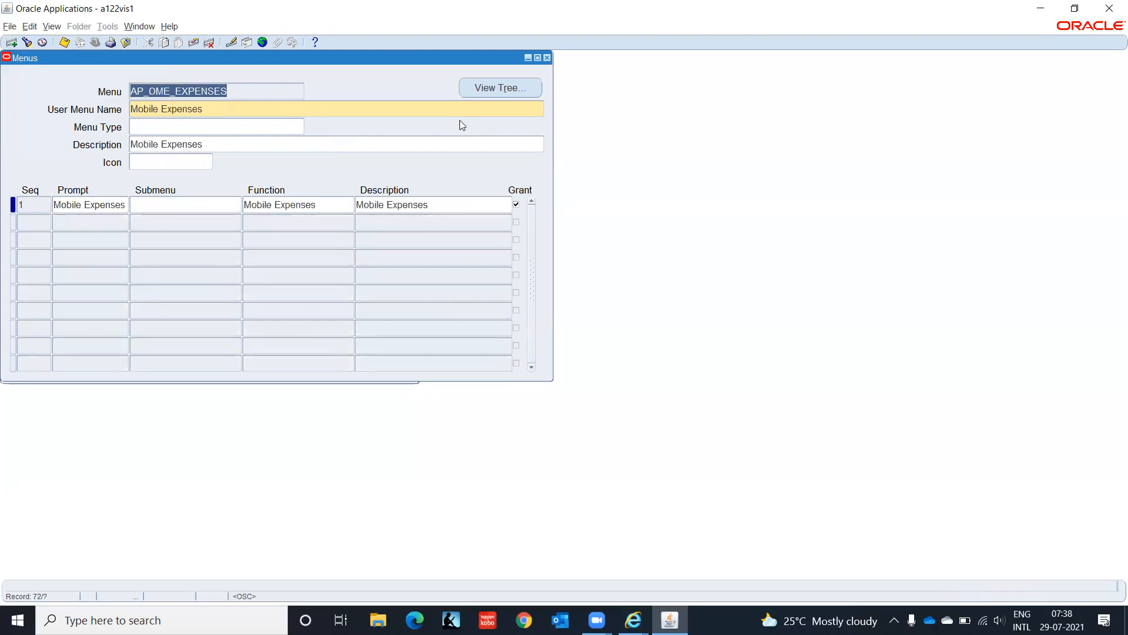
key("Down")
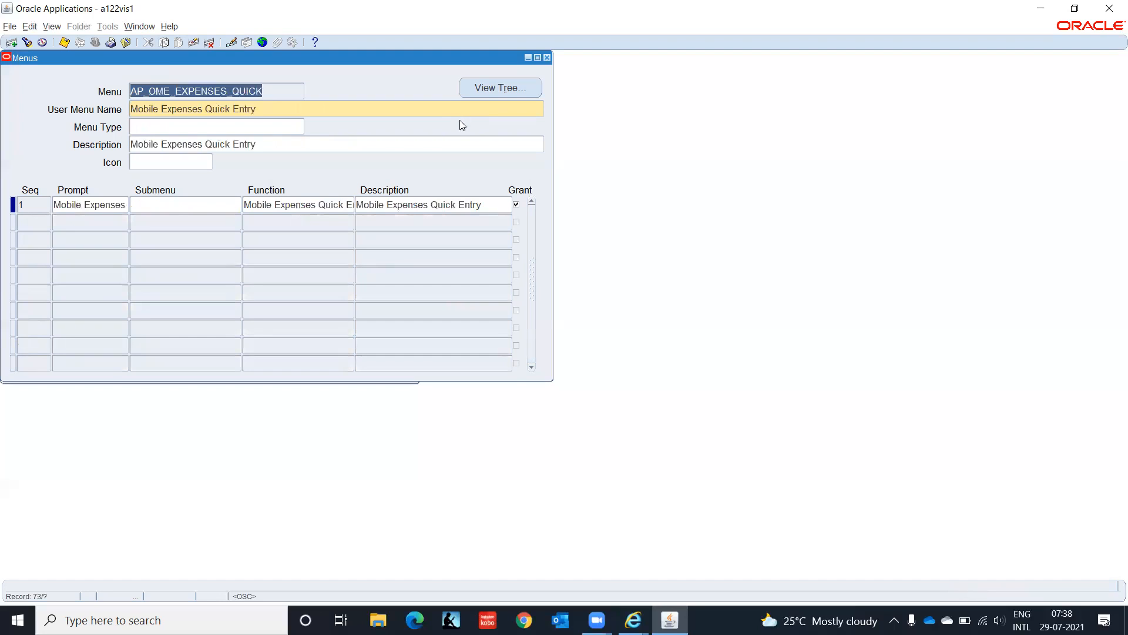
key("Down")
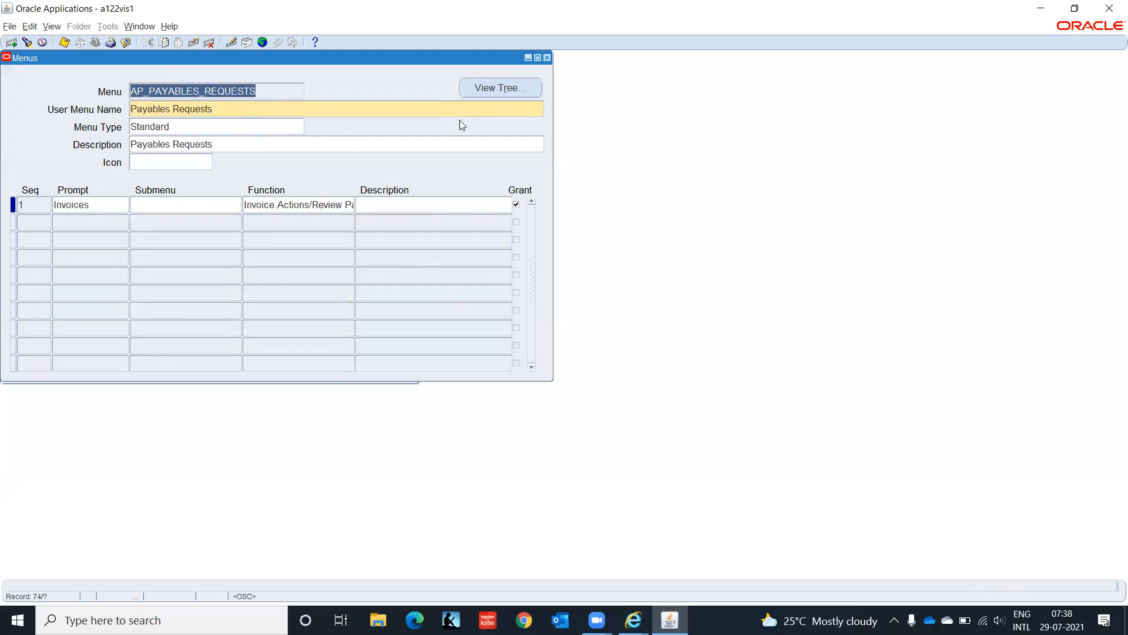
Step: Browse past the AP Payments and payables home tab menus to the AP Setup Currency Menu
key("Down")
key("Down")
key("Down")
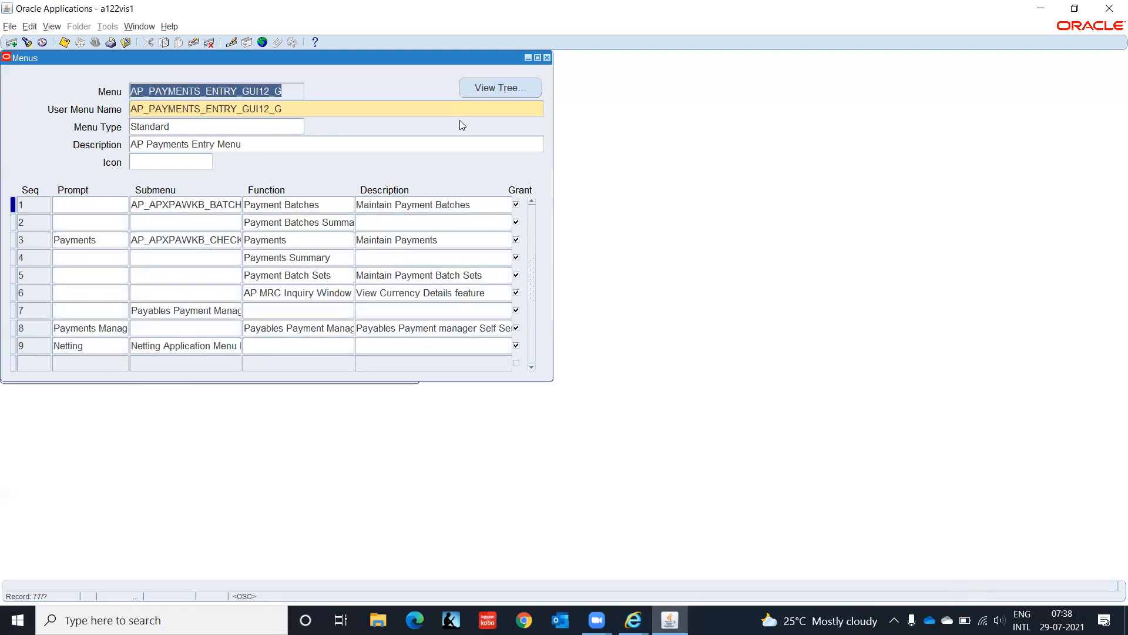
key("Down")
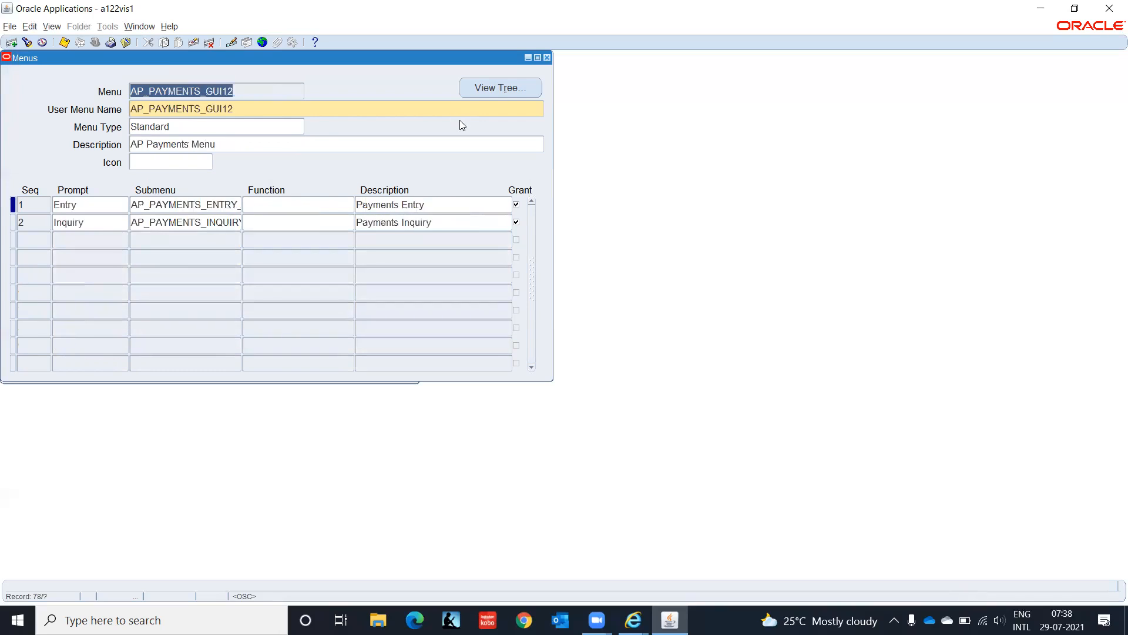
key("Down")
key("Down")
key("Down")
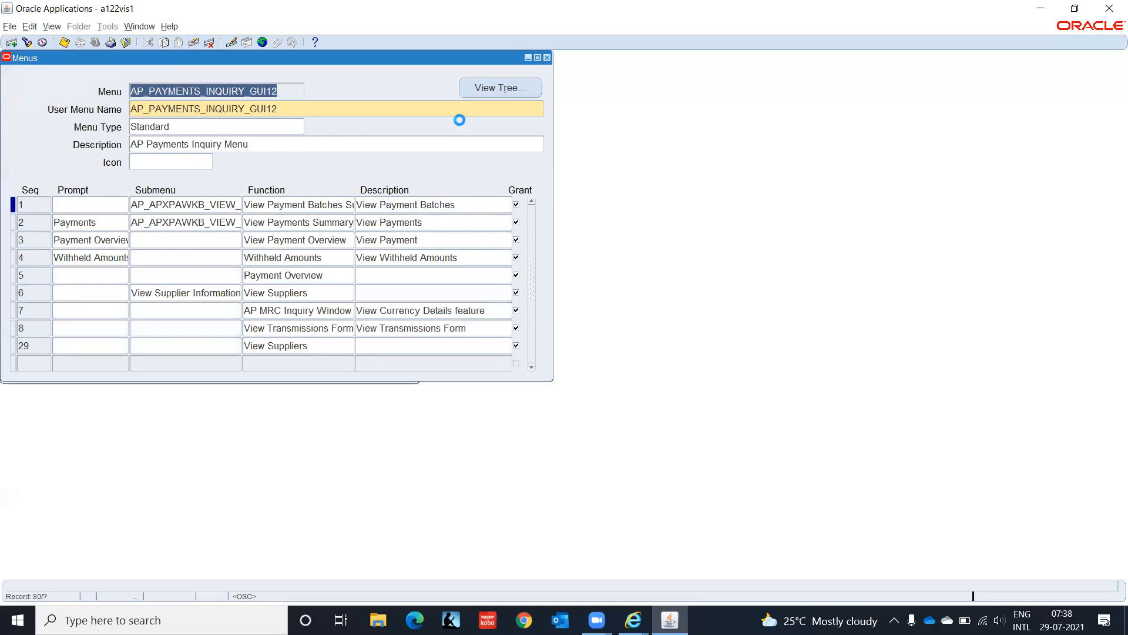
key("Down")
key("Down")
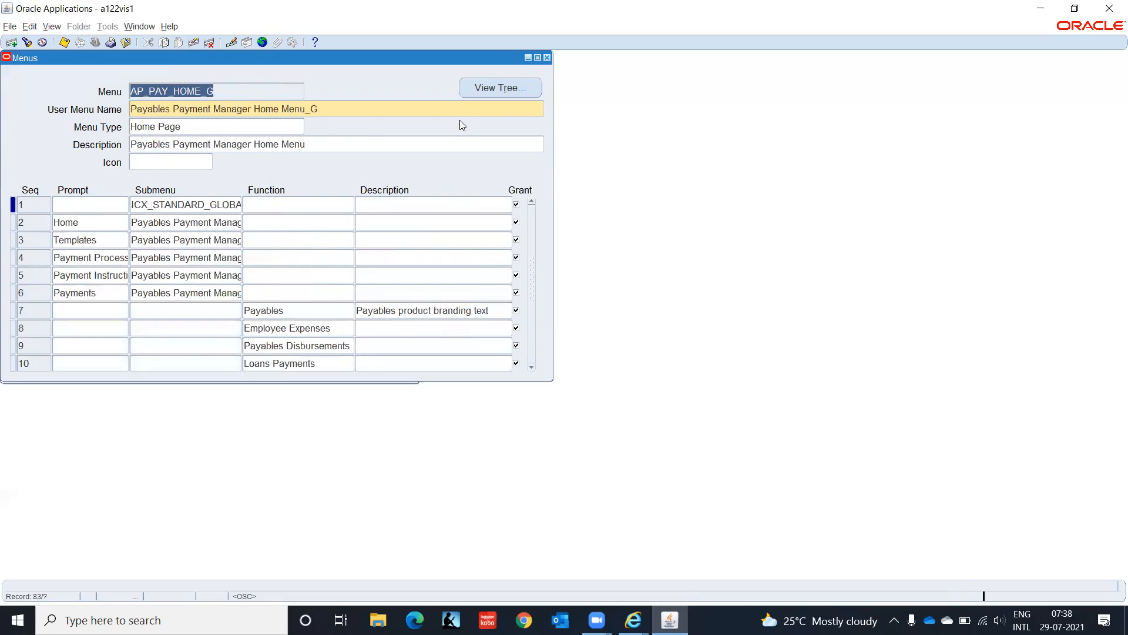
key("Down")
key("Down")
key("Down")
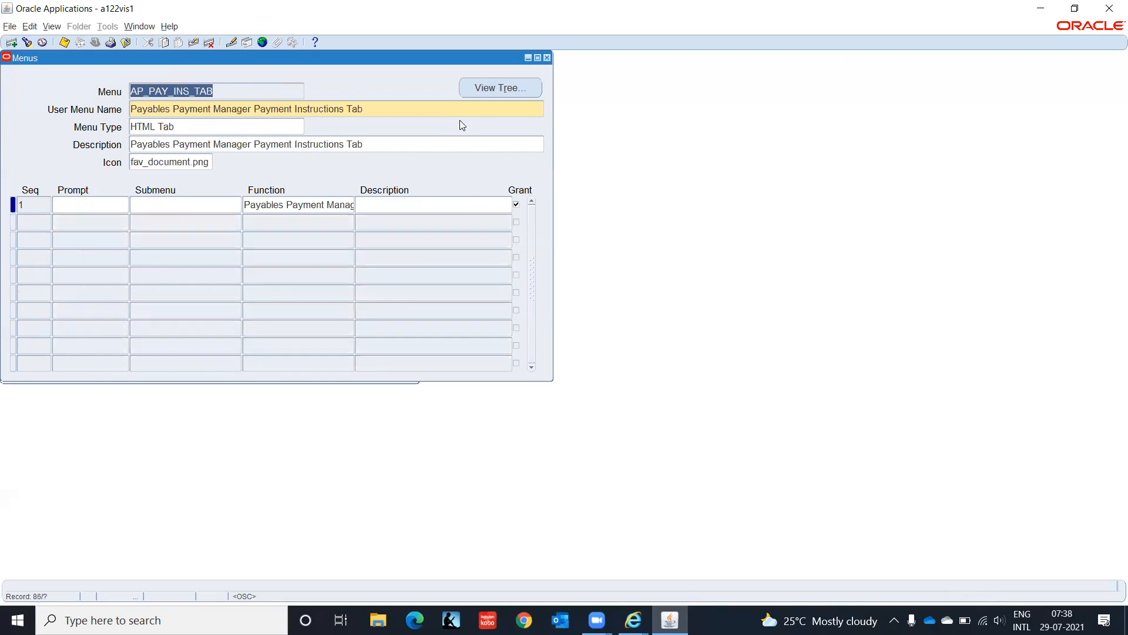
key("Down")
key("Down")
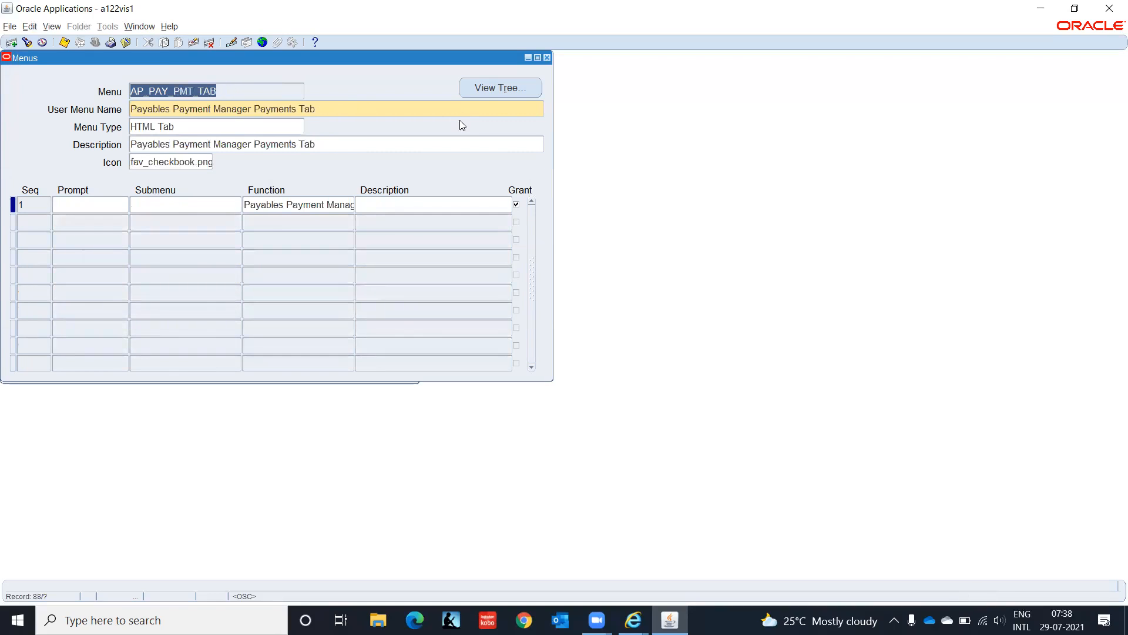
key("Down")
key("Down")
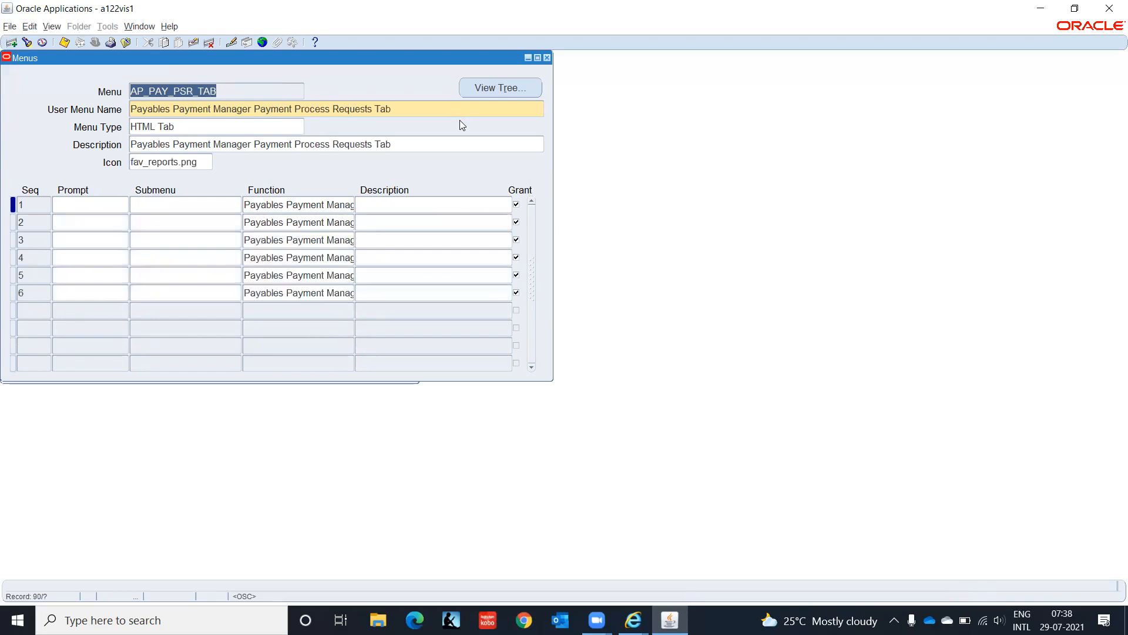
key("Down")
key("Down")
key("Down")
key("Down")
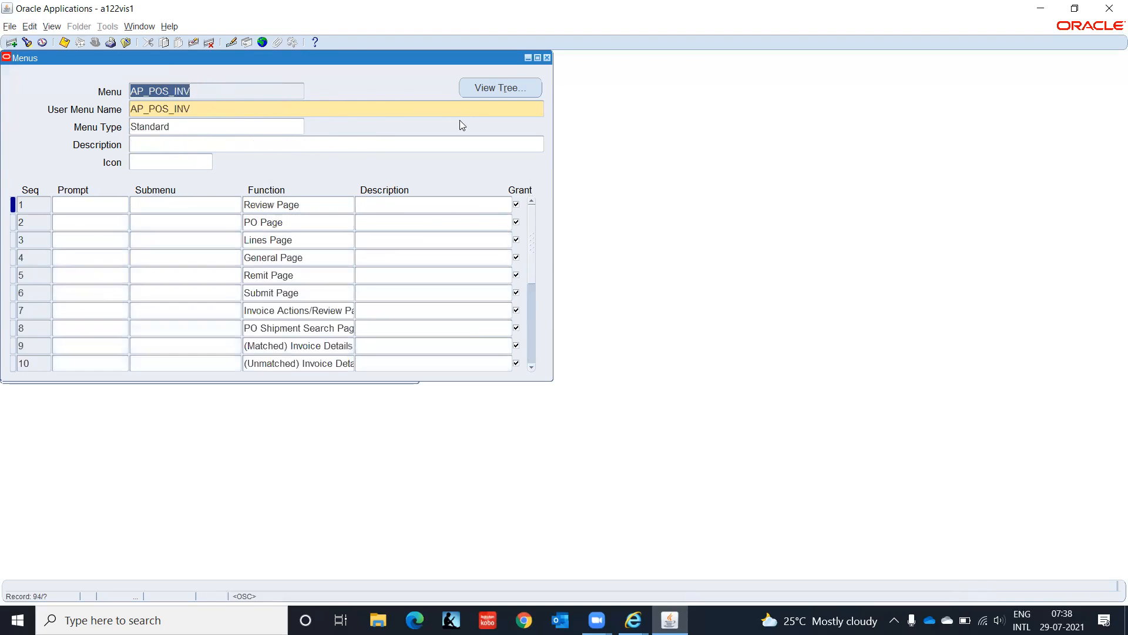
key("Down")
key("Down")
key("Down")
key("Down")
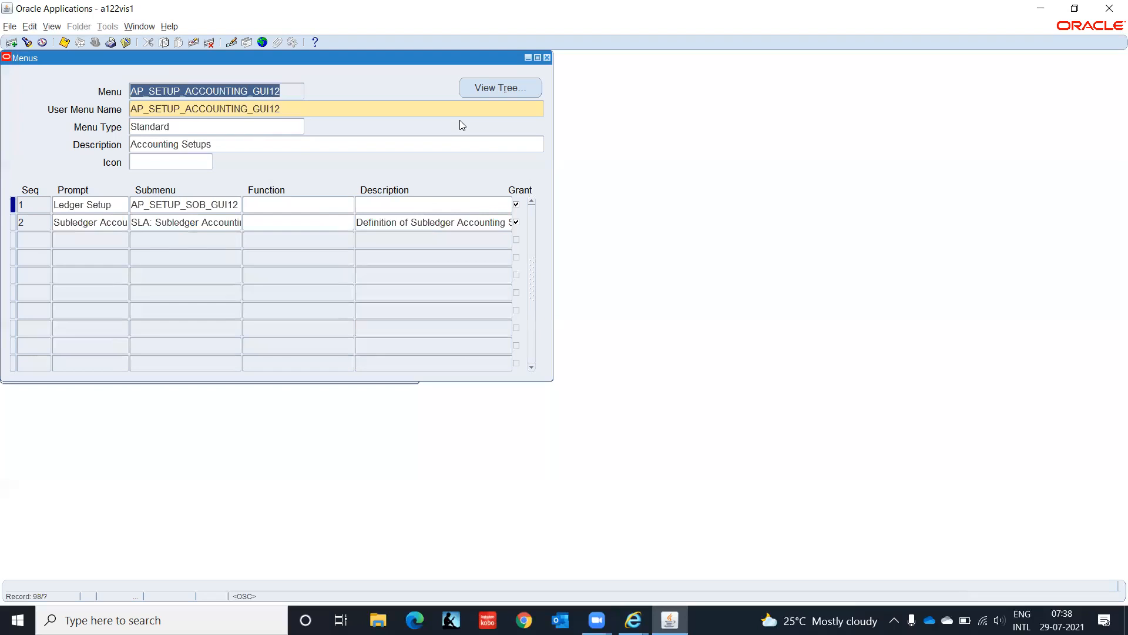
key("Down")
key("Down")
key("Down")
key("Down")
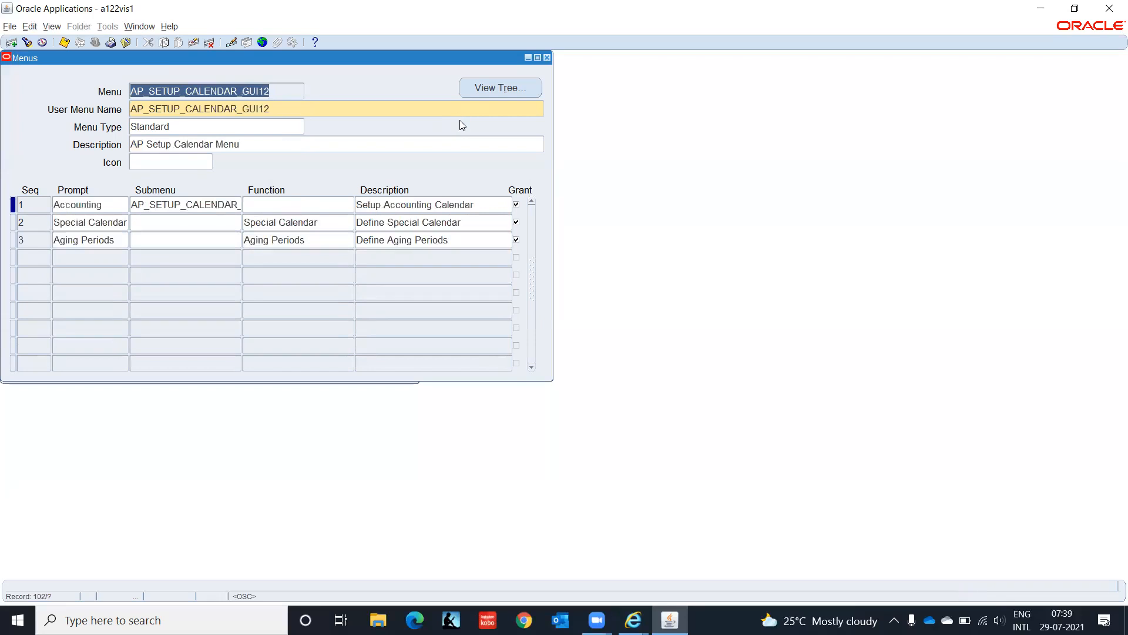
key("Down")
key("Down")
key("Down")
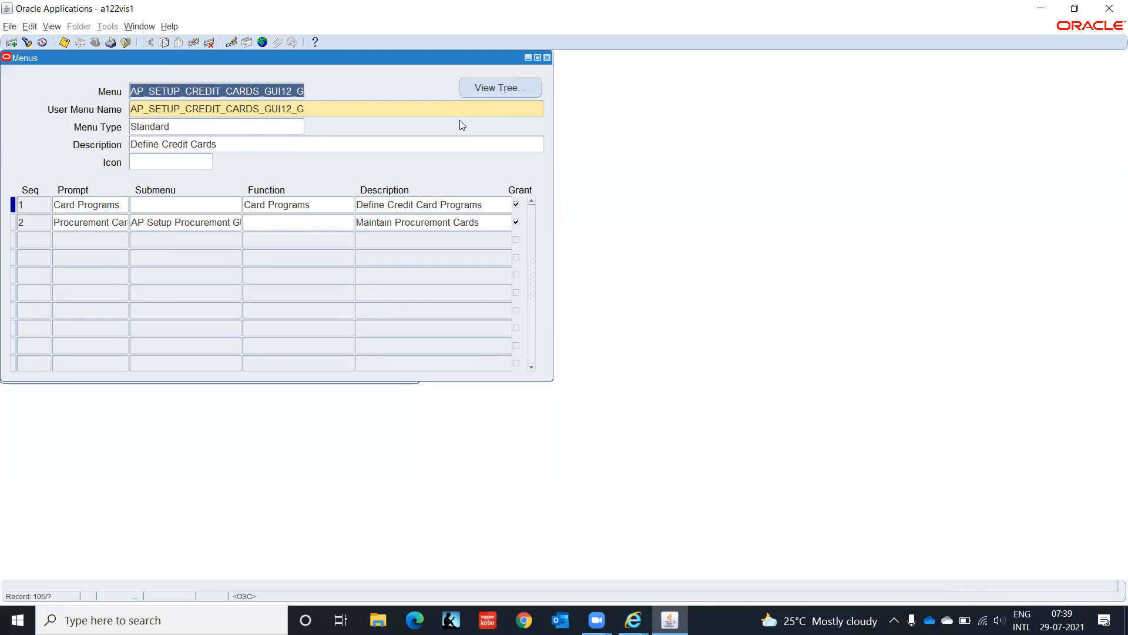
key("Down")
key("Down")
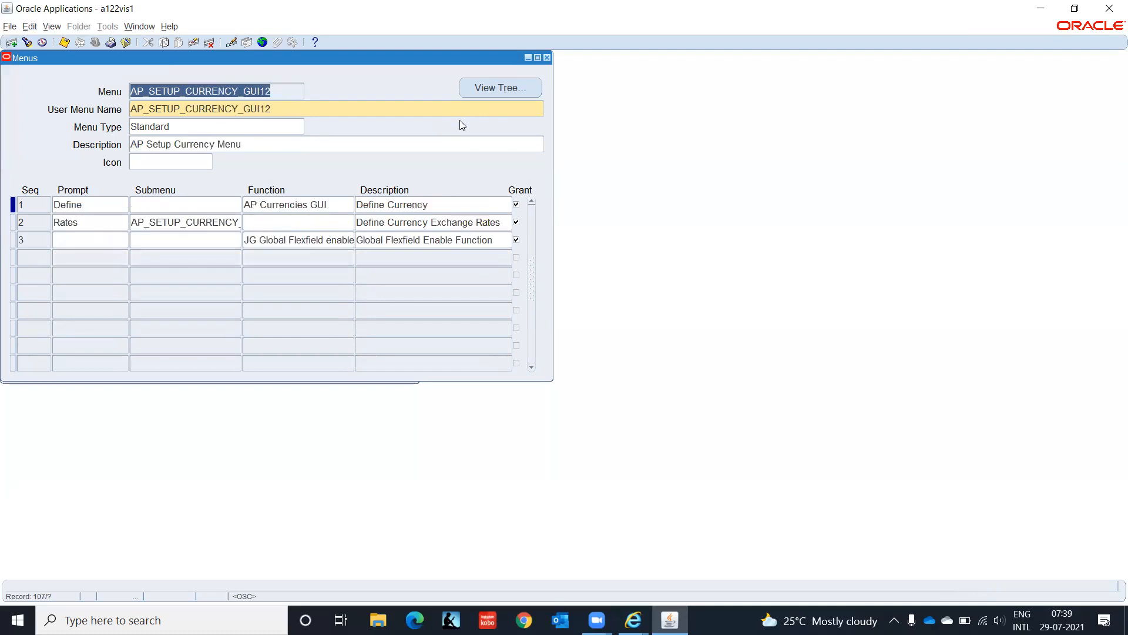
key("Down")
key("Down")
Step: Continue through the AP setup and tax menus, clearing a foreign key error, to AP_SUPPLIERS_GUI12
key("Down")
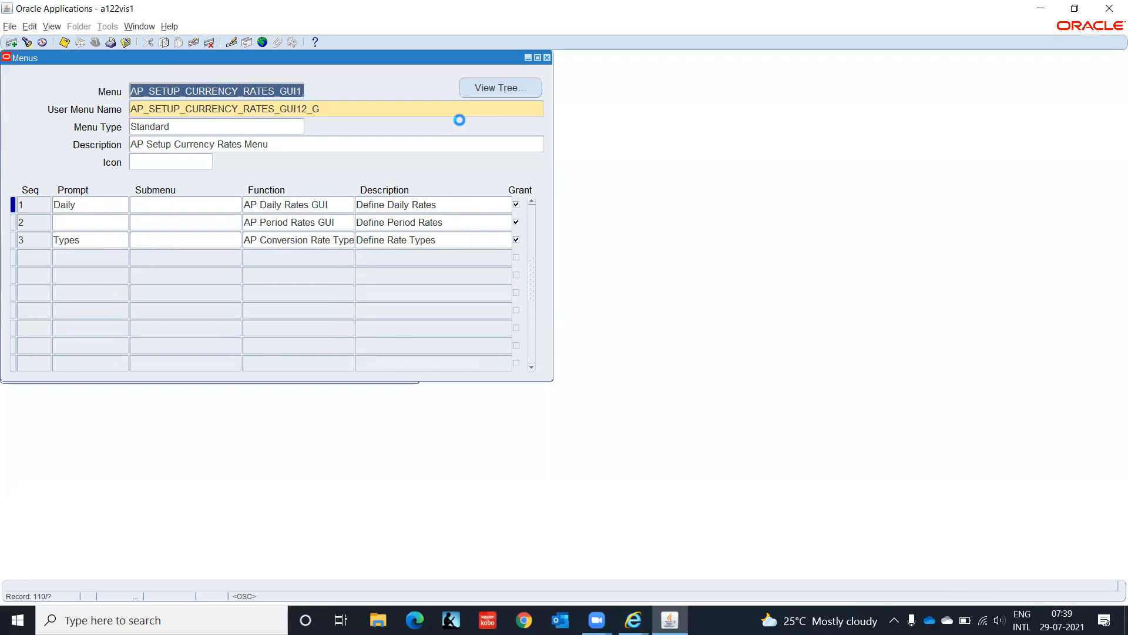
key("Down")
key("Down")
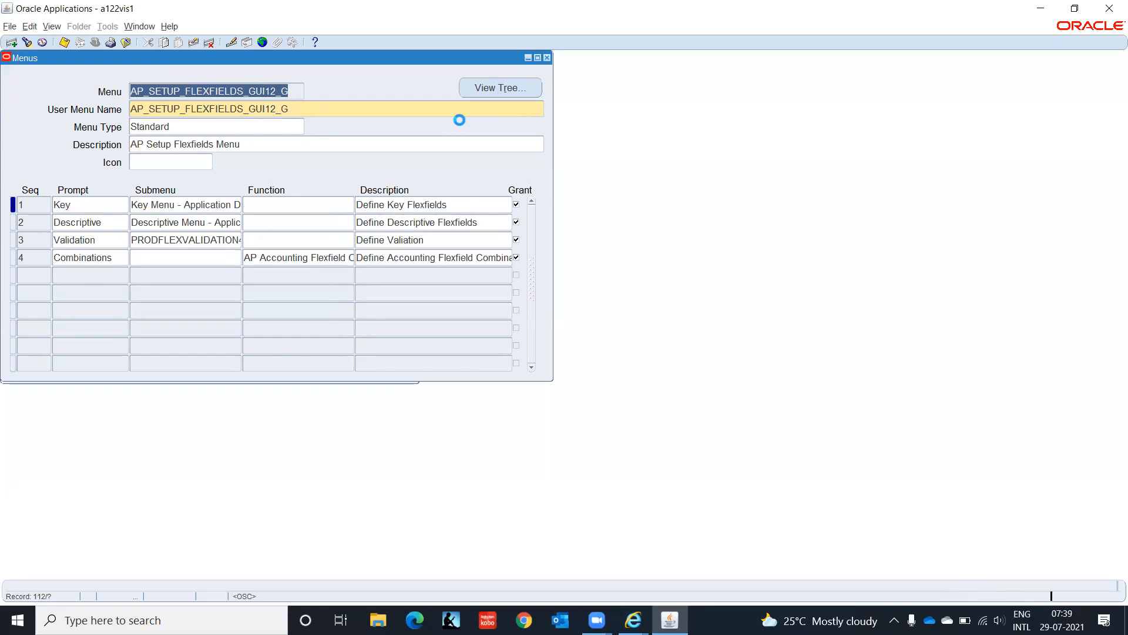
key("Down")
key("Down")
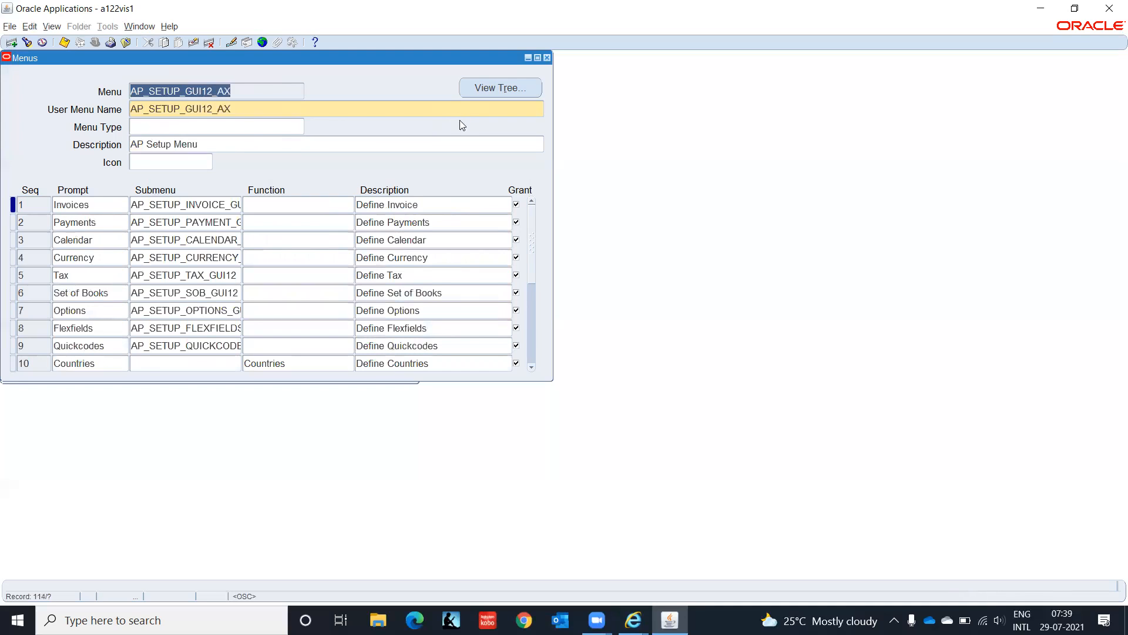
key("Up")
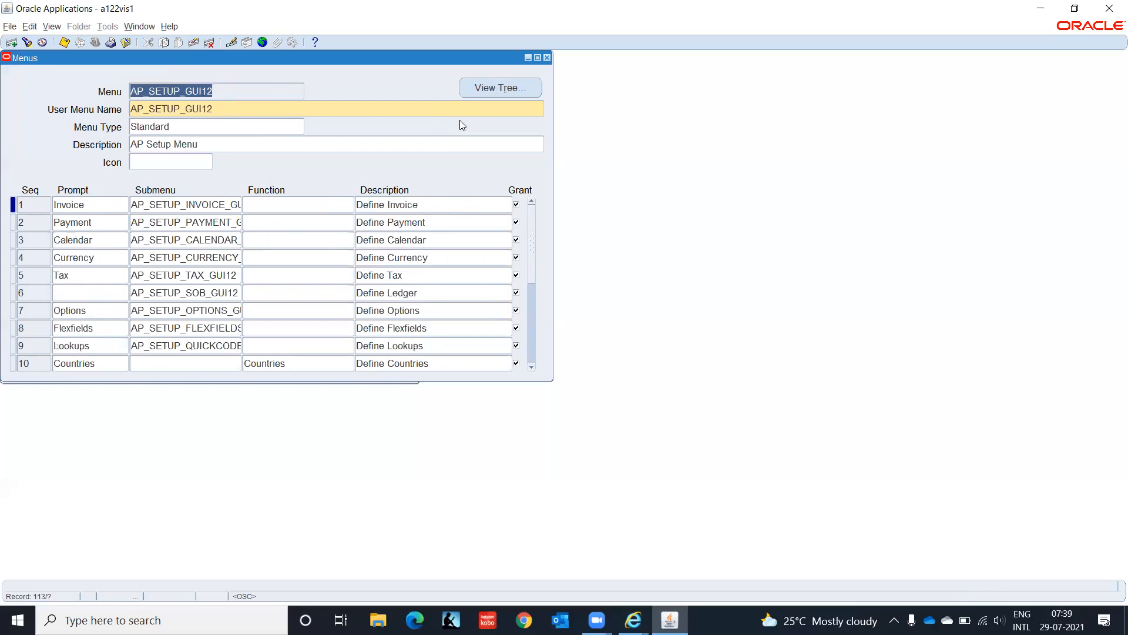
key("Down")
key("Down")
key("Down")
key("Down")
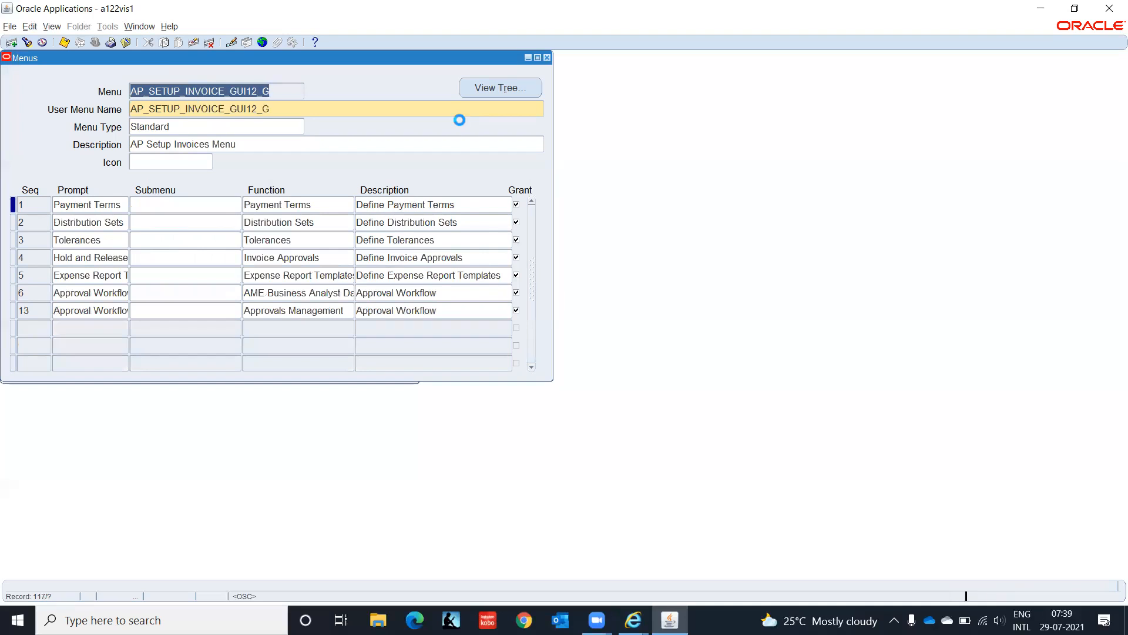
key("Down")
key("Down")
key("Down")
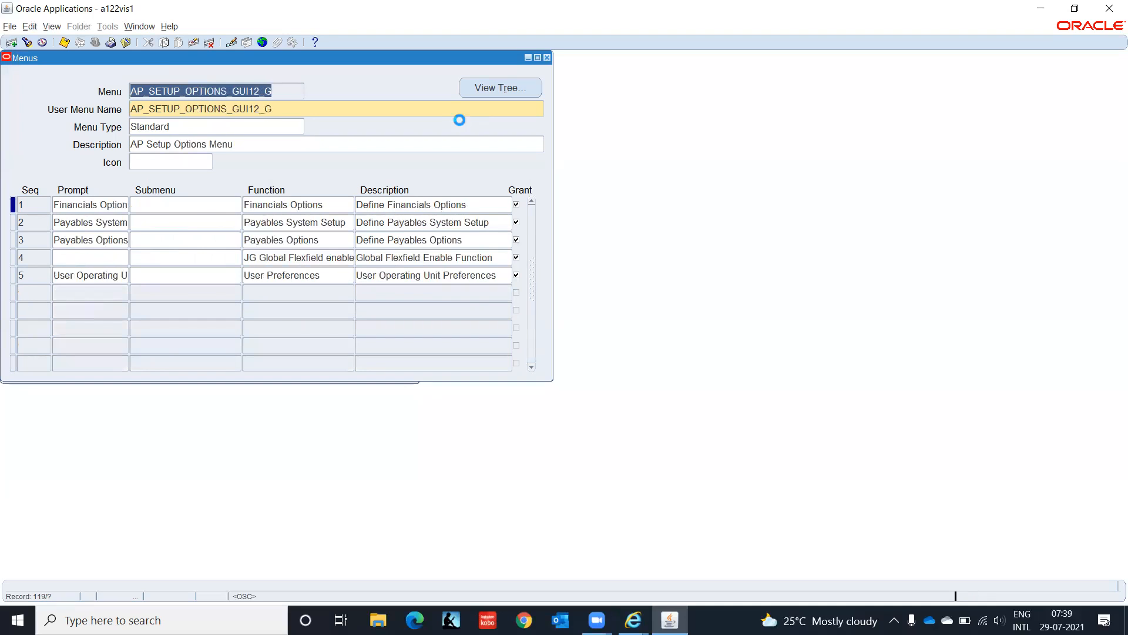
key("Down")
key("Down")
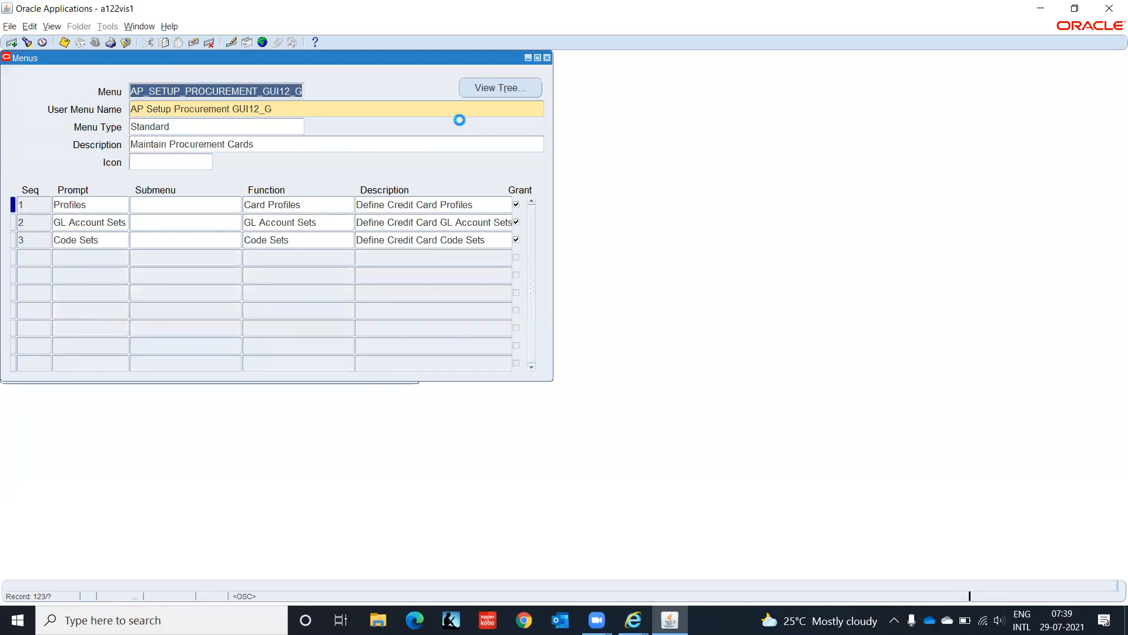
key("Down")
key("Down")
key("Down")
key("Down")
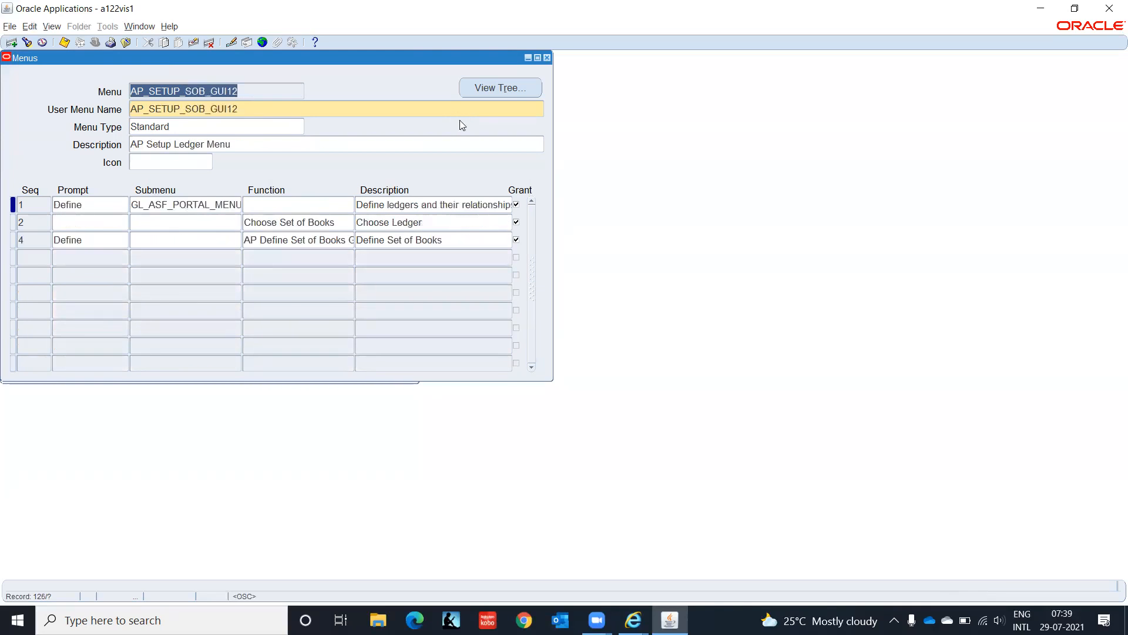
key("Down")
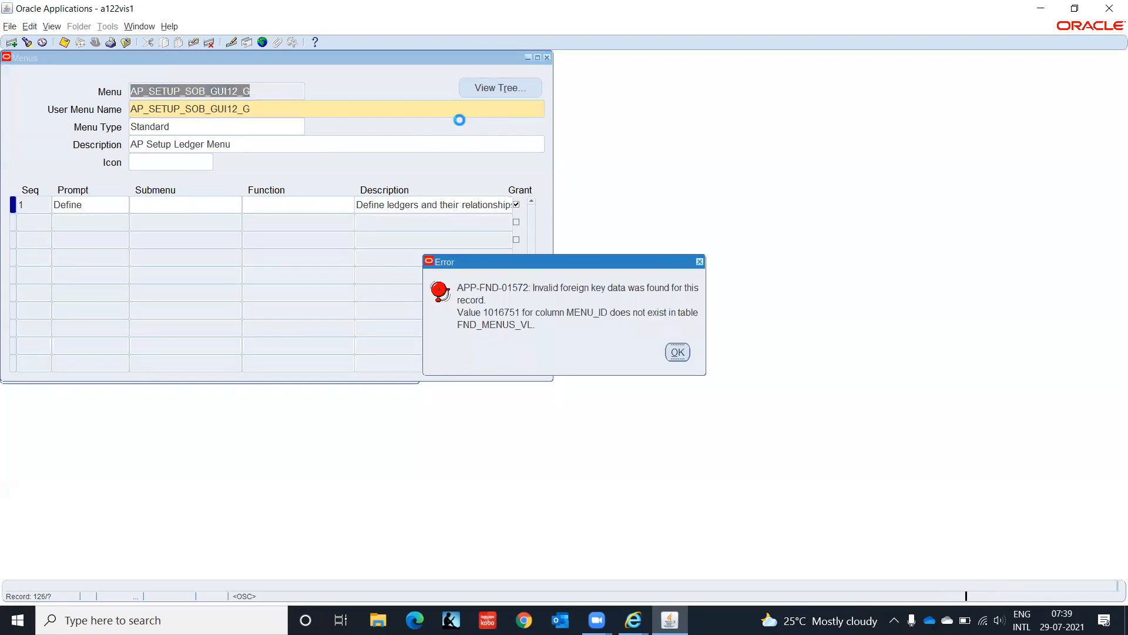
key("Return")
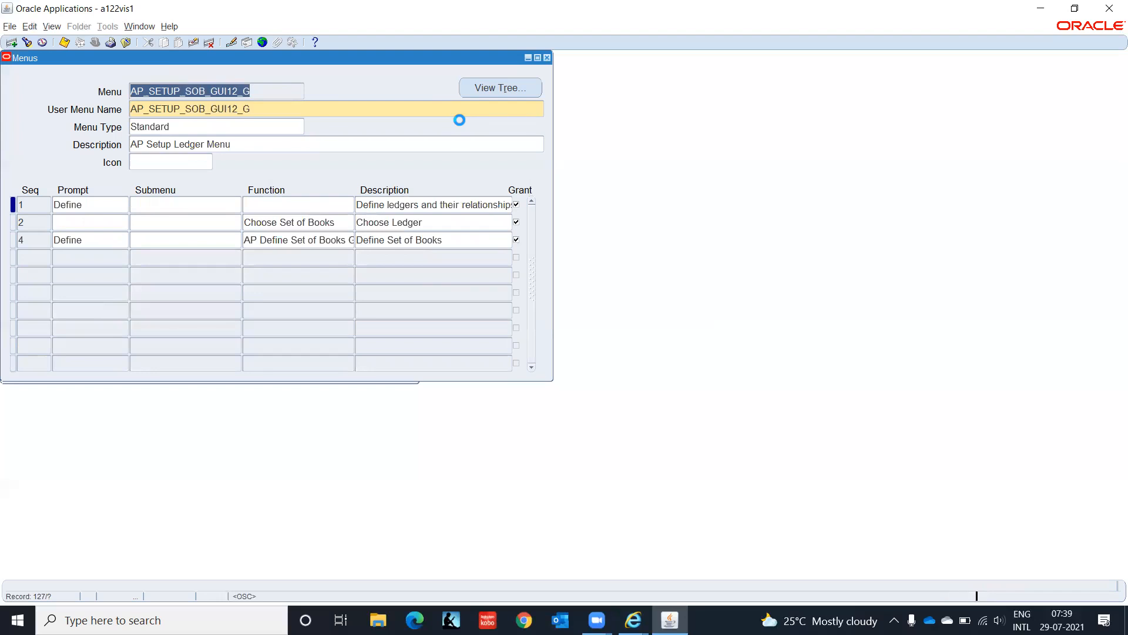
key("Down")
key("Down")
key("Down")
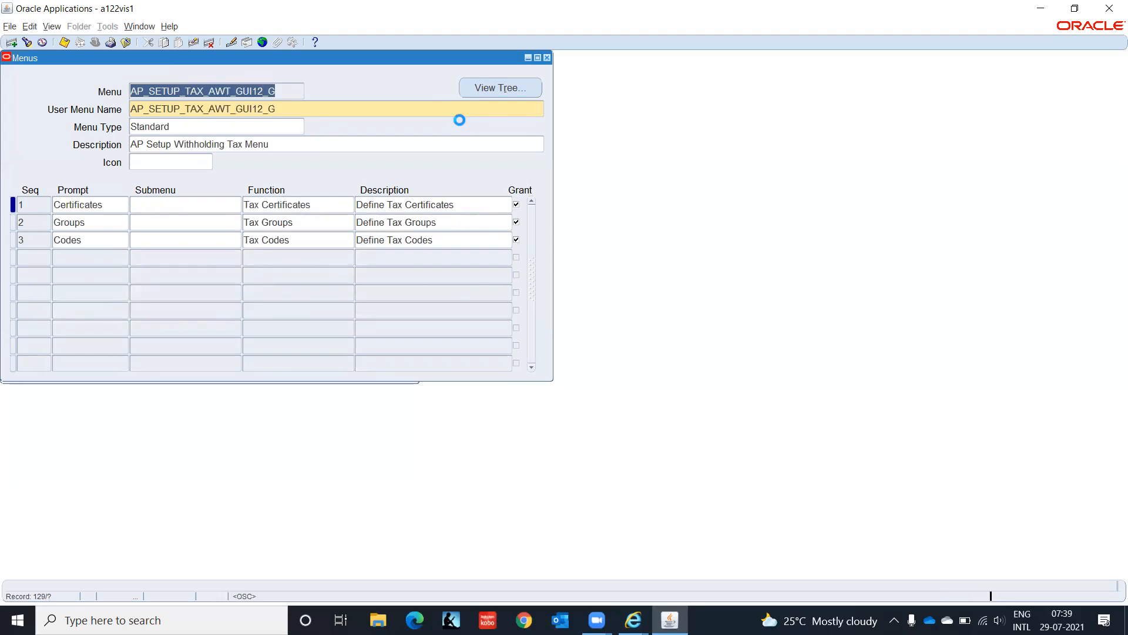
key("Down")
key("Down")
key("Down")
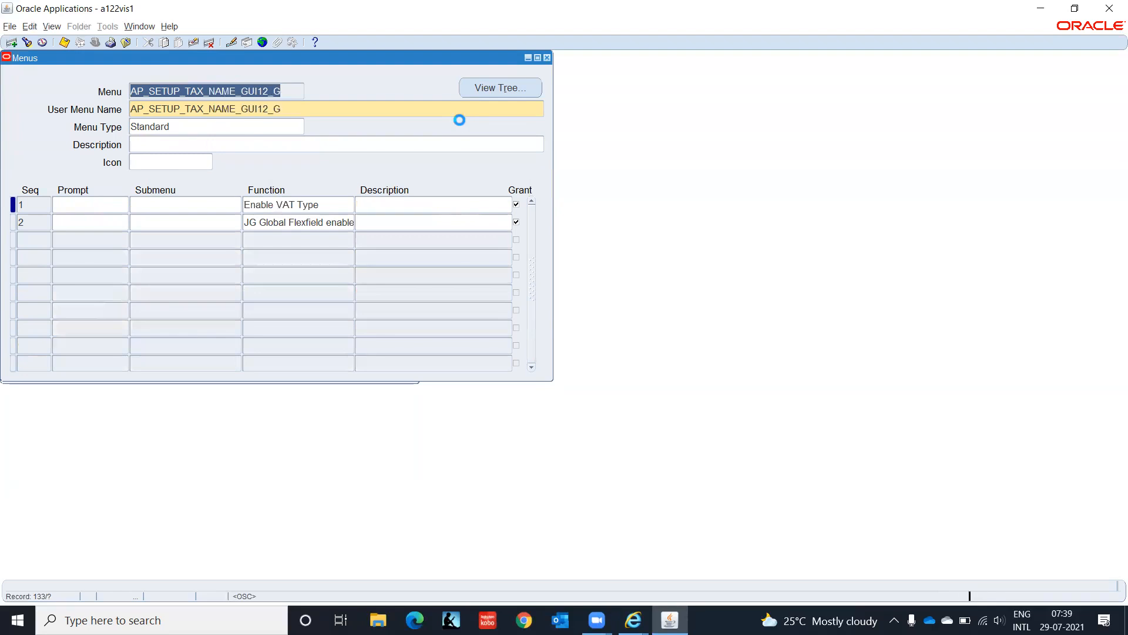
key("Down")
key("Down")
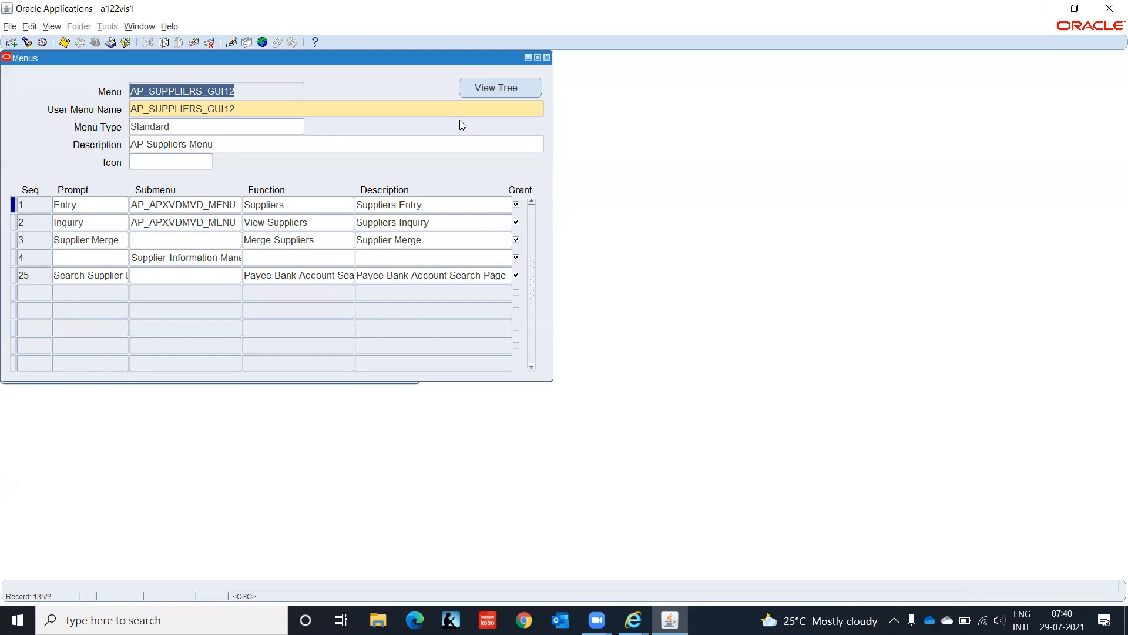
Step: Select the AP_SUPPLIERS_GUI12_TEST menu, inspect its Seq 50 function, and close the Menus form
key("Down")
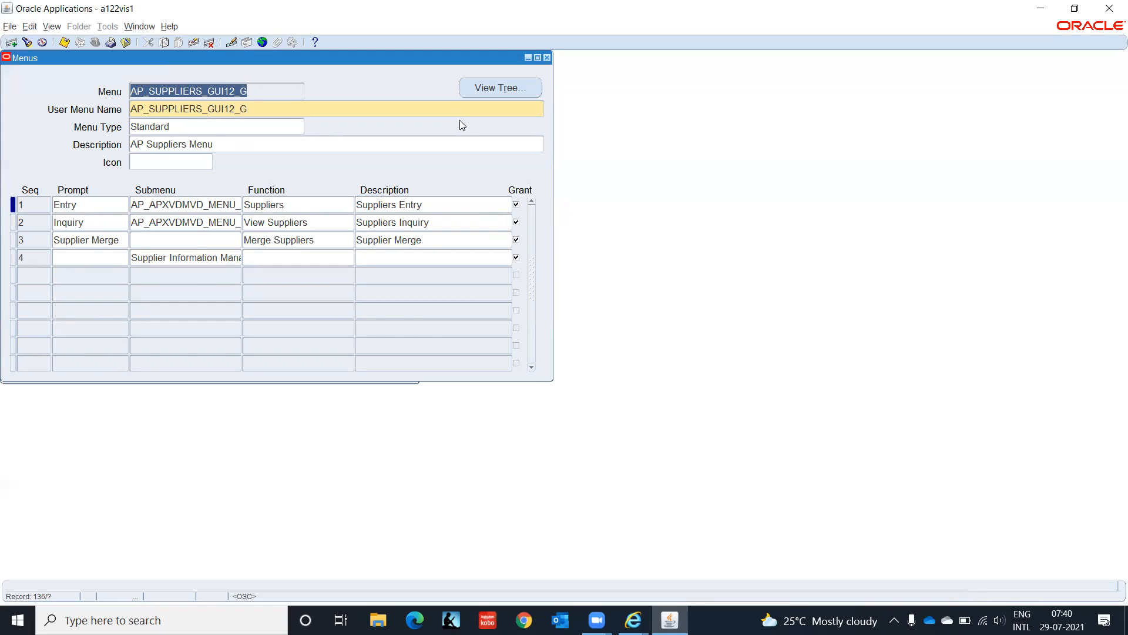
key("Down")
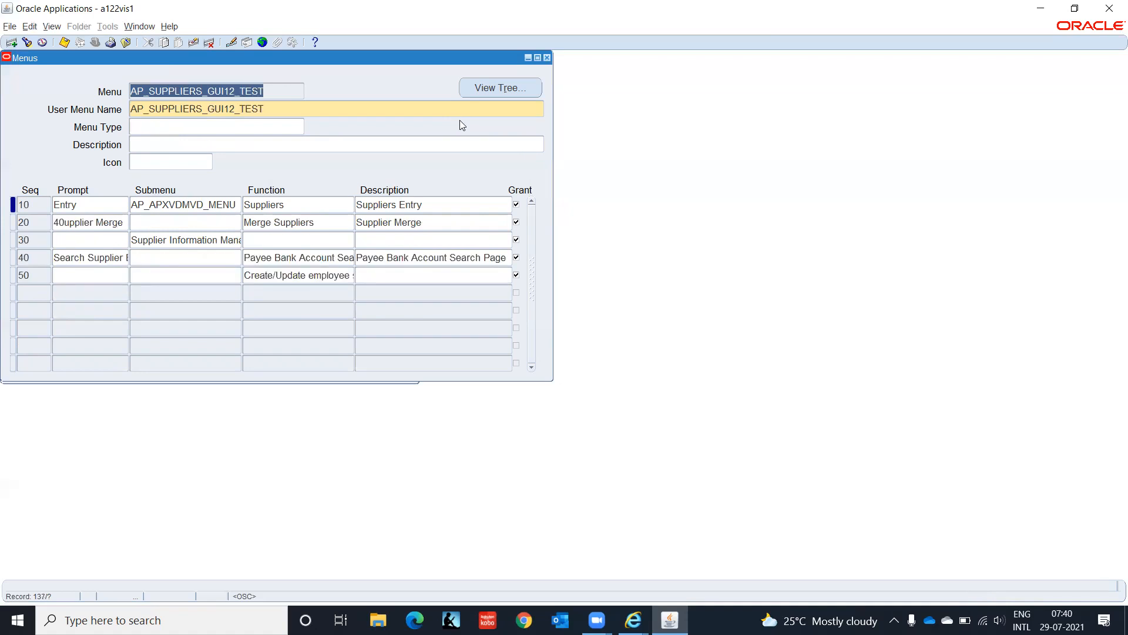
key("Down")
key("Up")
key("Down")
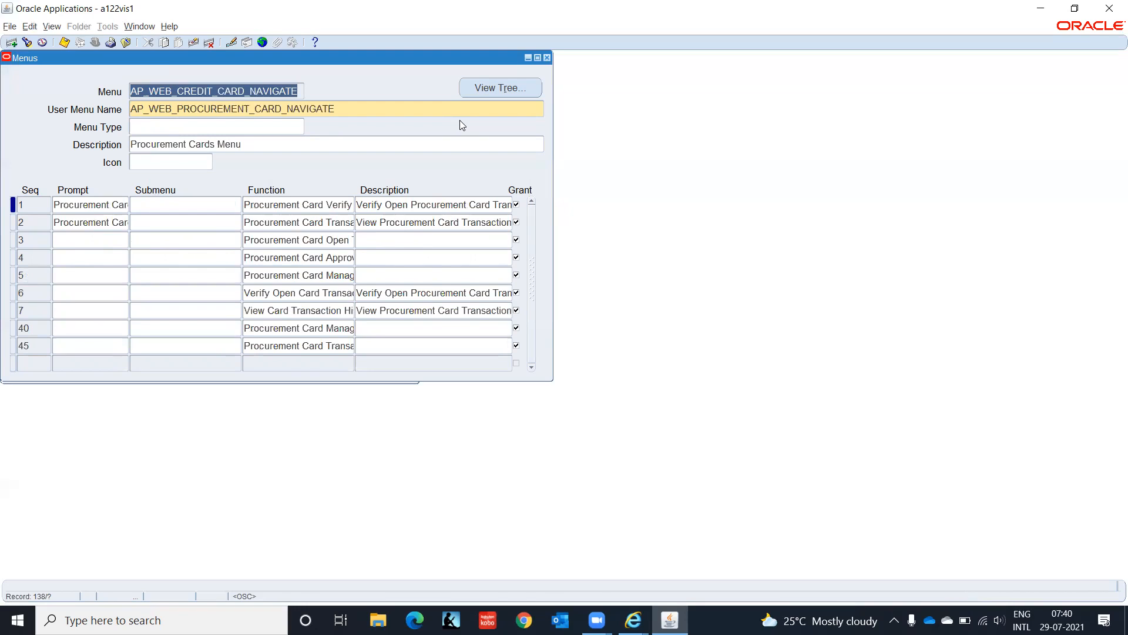
key("Up")
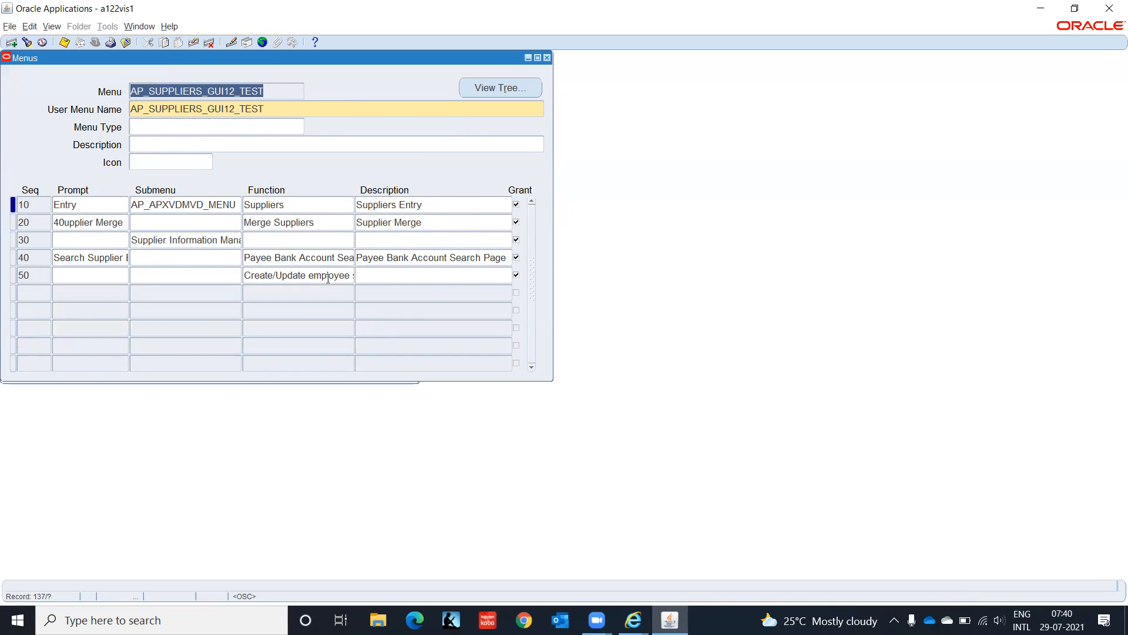
left_click(305, 278)
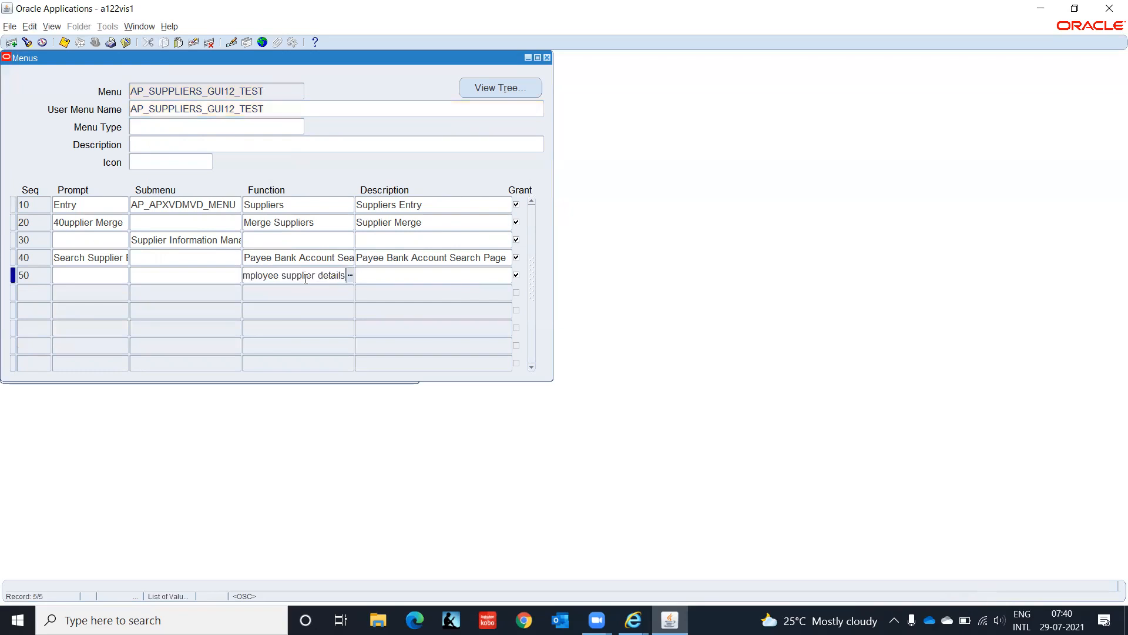
left_click(273, 92)
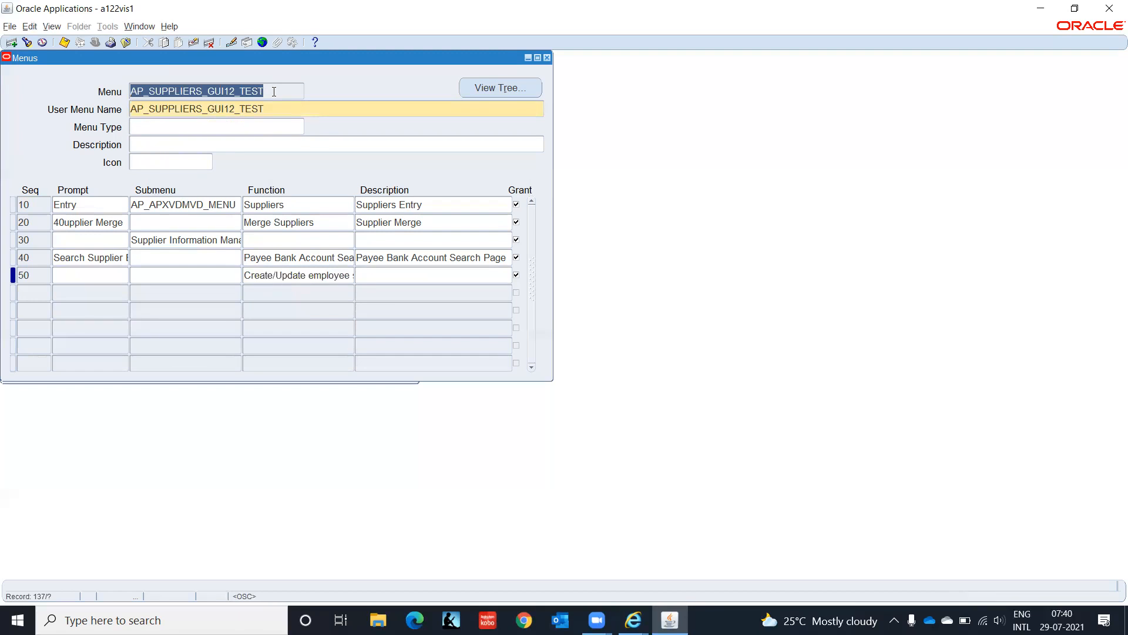
key("F4")
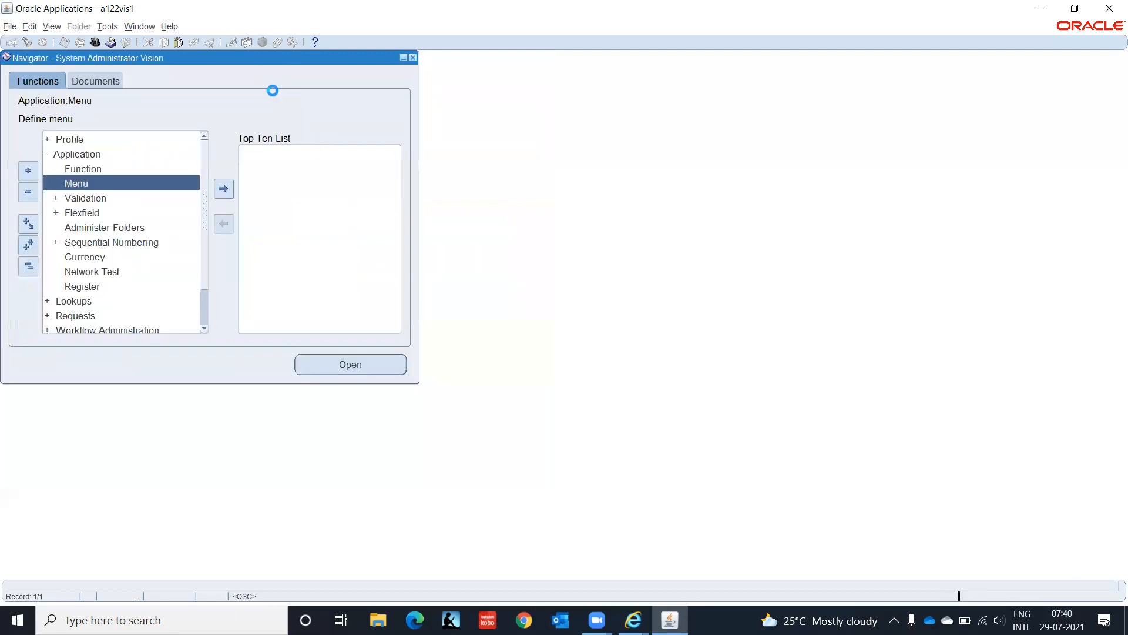
Step: Open the Security > Responsibility > Define form from the Navigator
key("Down")
key("Down")
key("Down")
key("Down")
key("Down")
key("Down")
key("Down")
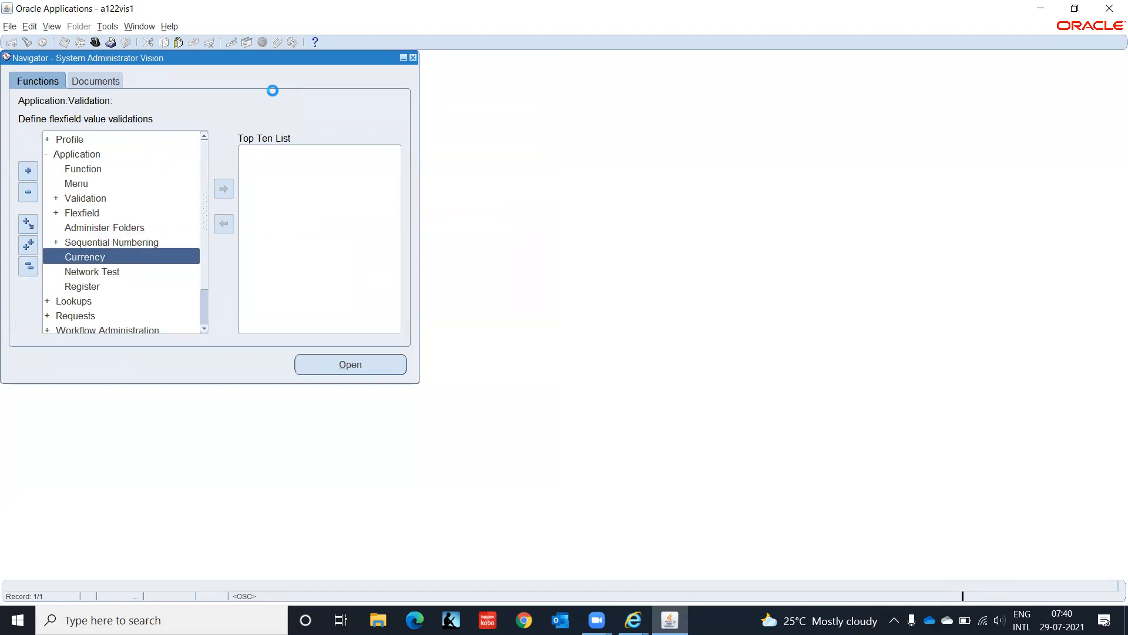
key("Down")
key("Down")
key("Down")
key("Down")
key("Down")
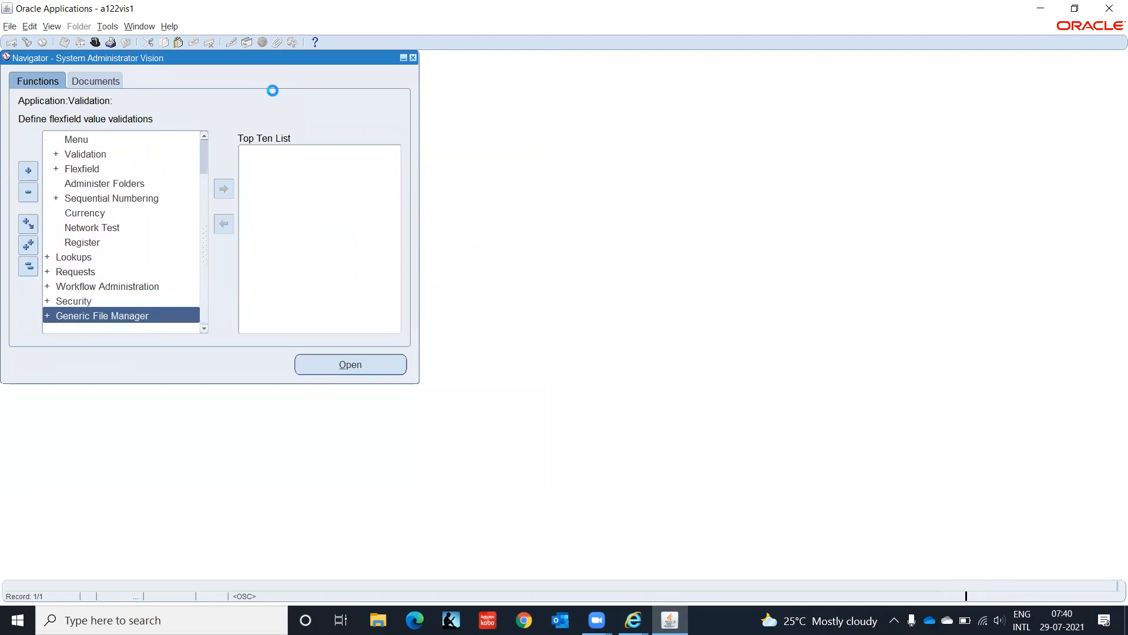
key("Up")
key("Return")
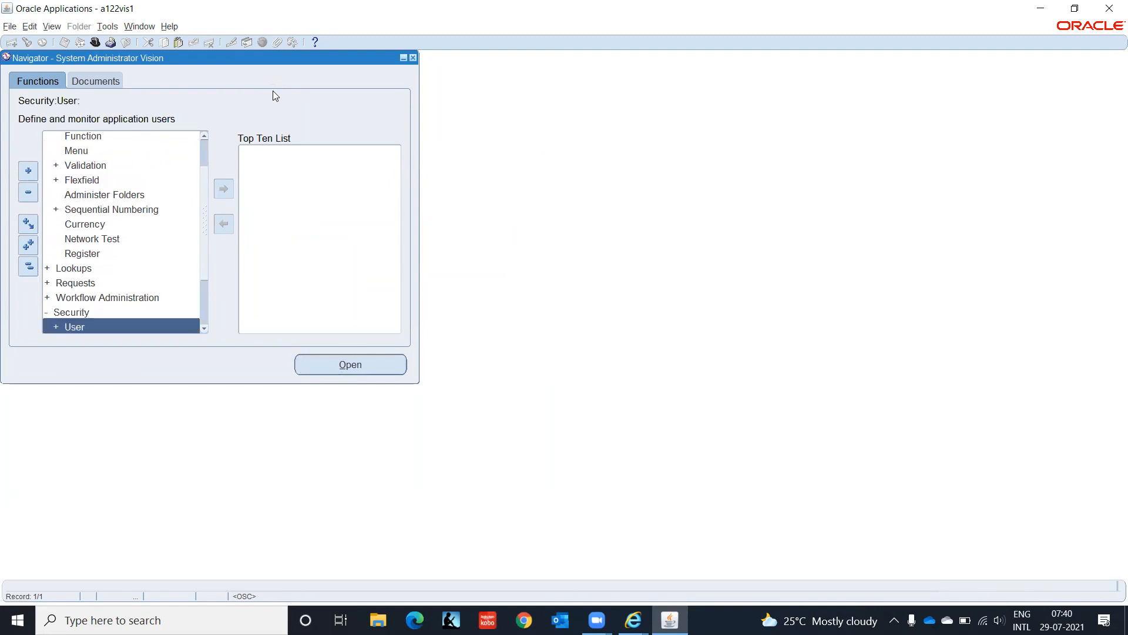
key("Down")
key("Down")
key("Up")
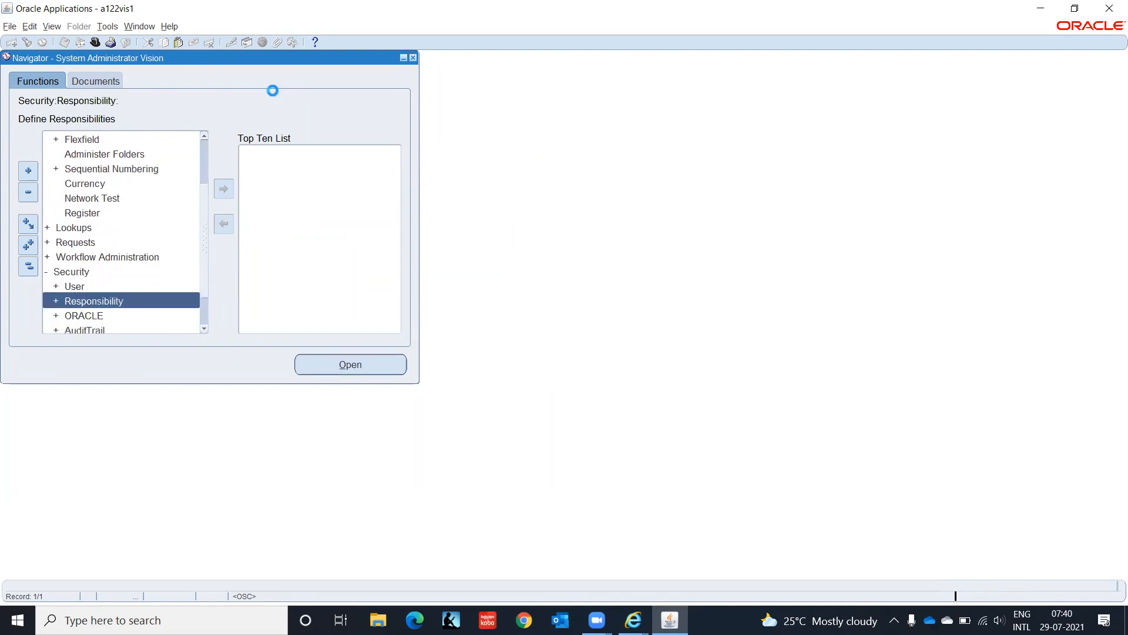
key("Up")
key("Down")
key("Return")
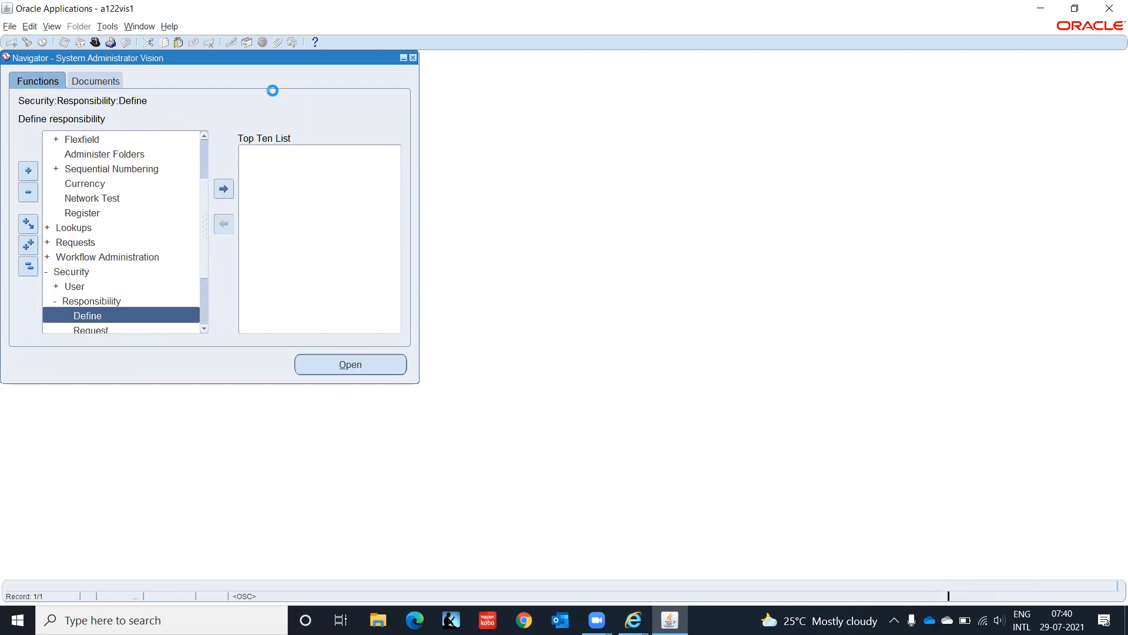
key("Return")
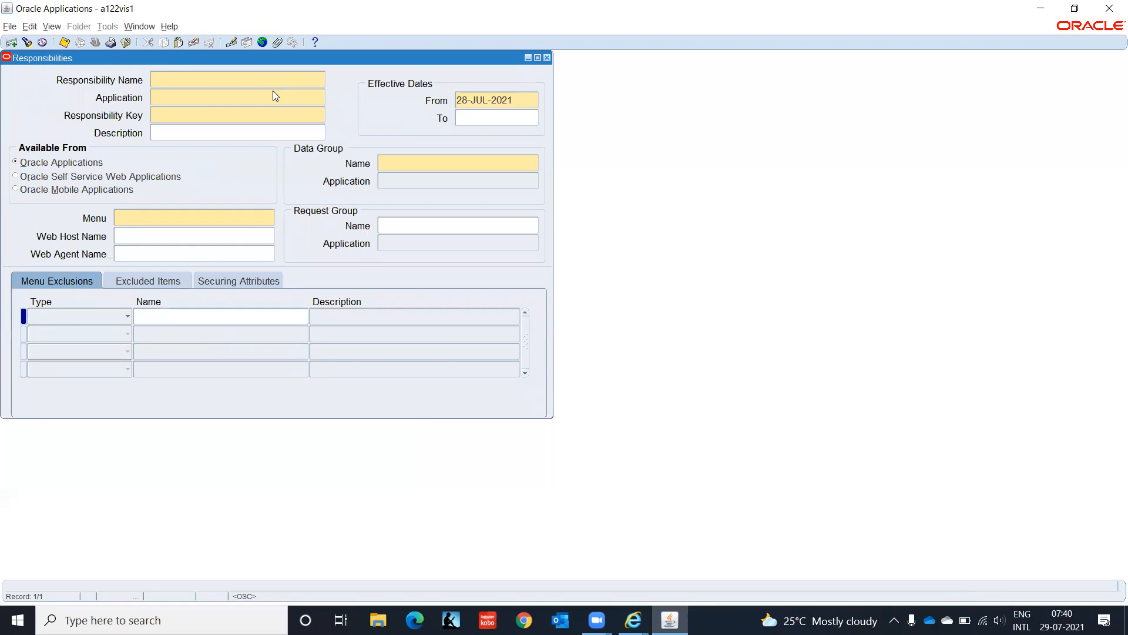
Step: Query AP%Emp%Supp%, set its menu to AP_SUPPLIERS_GUI12_TEST, save, and close the form
key("F11")
type("A")
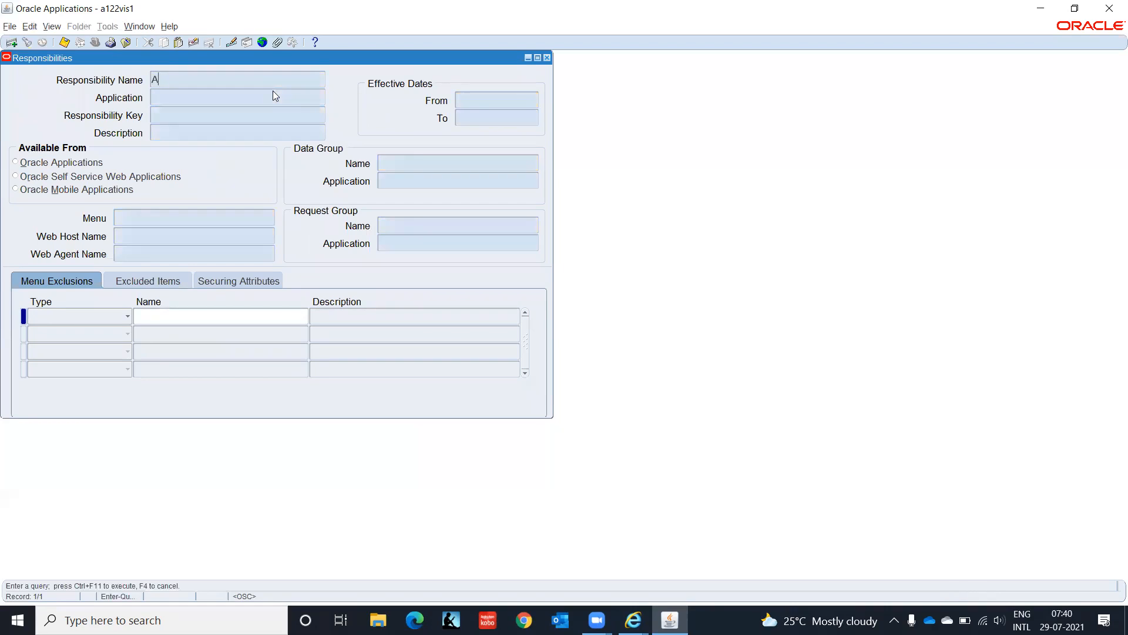
type("P%Emp%Supp%")
key("ctrl+F11")
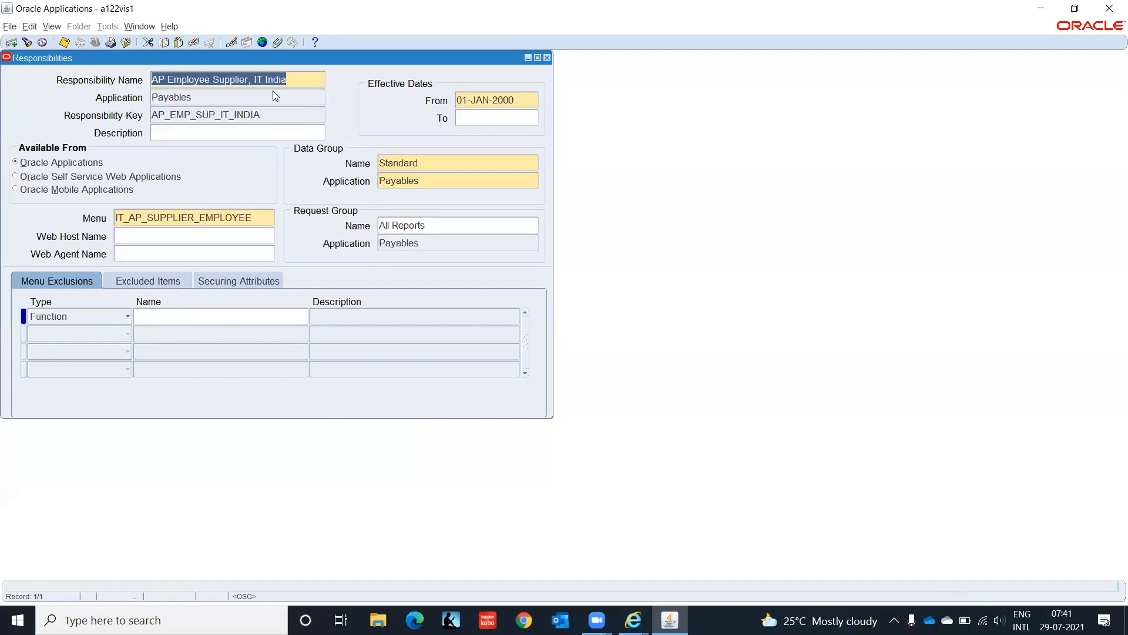
left_click(258, 216)
type("AP_SUPPLIERS_GUI12_TEST")
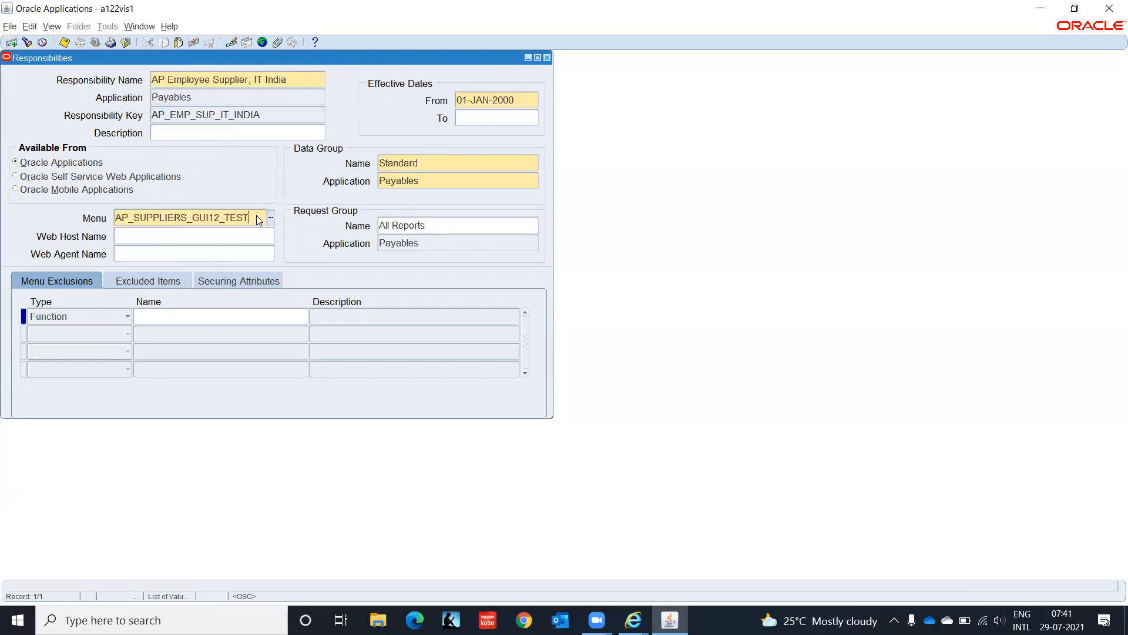
key("ctrl+s")
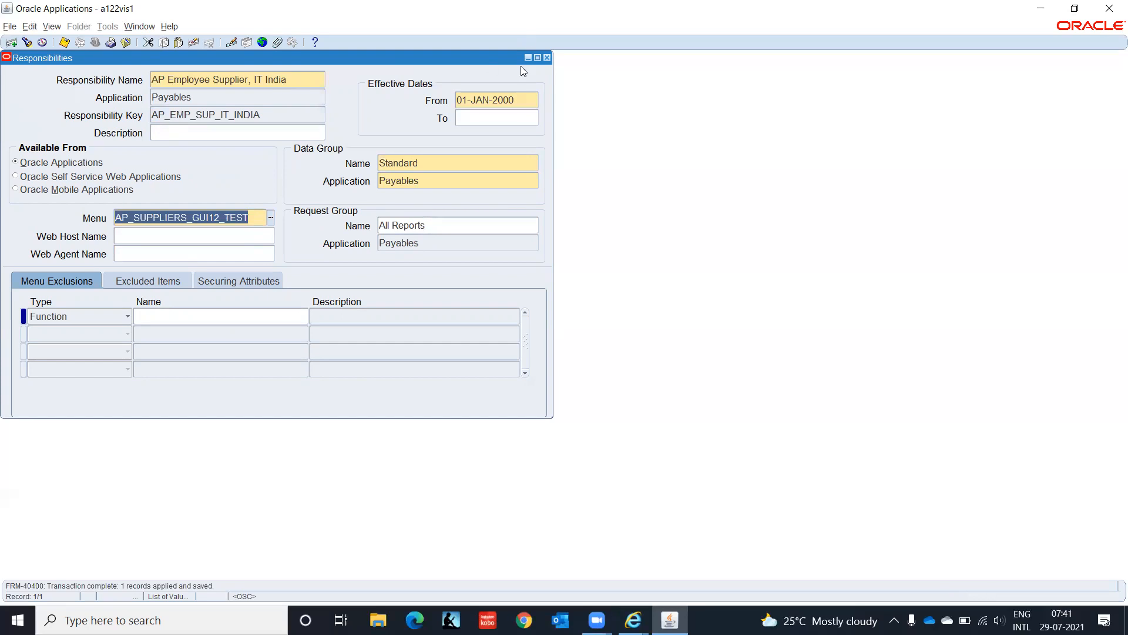
left_click(547, 59)
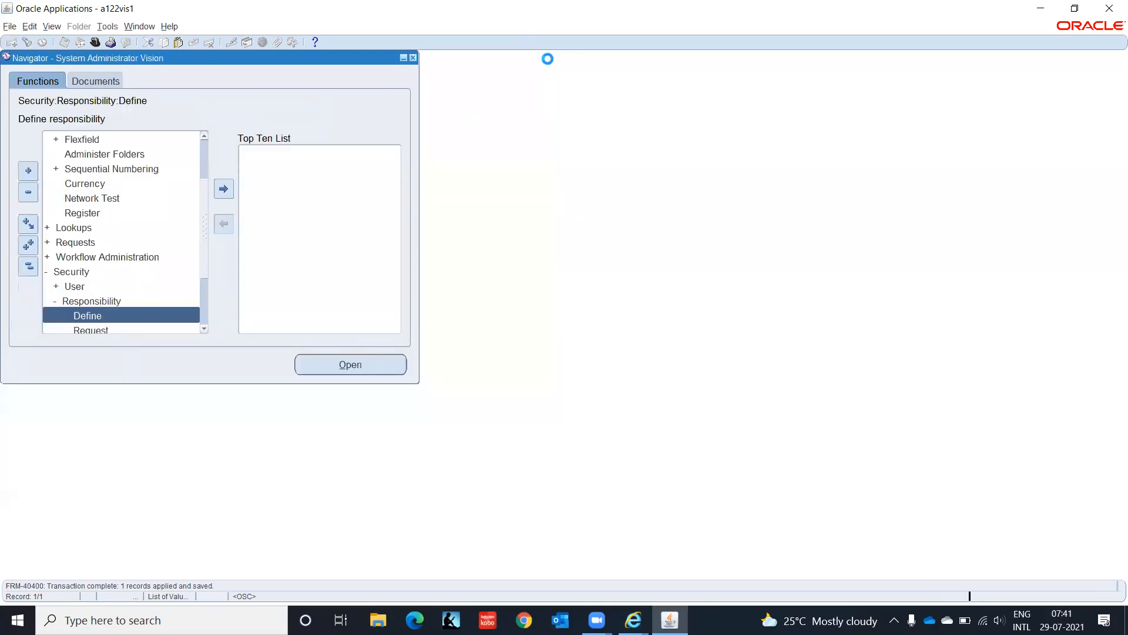
Step: Change the responsibility to AP Employee Supplier, IT India from the responsibilities list
left_click(95, 43)
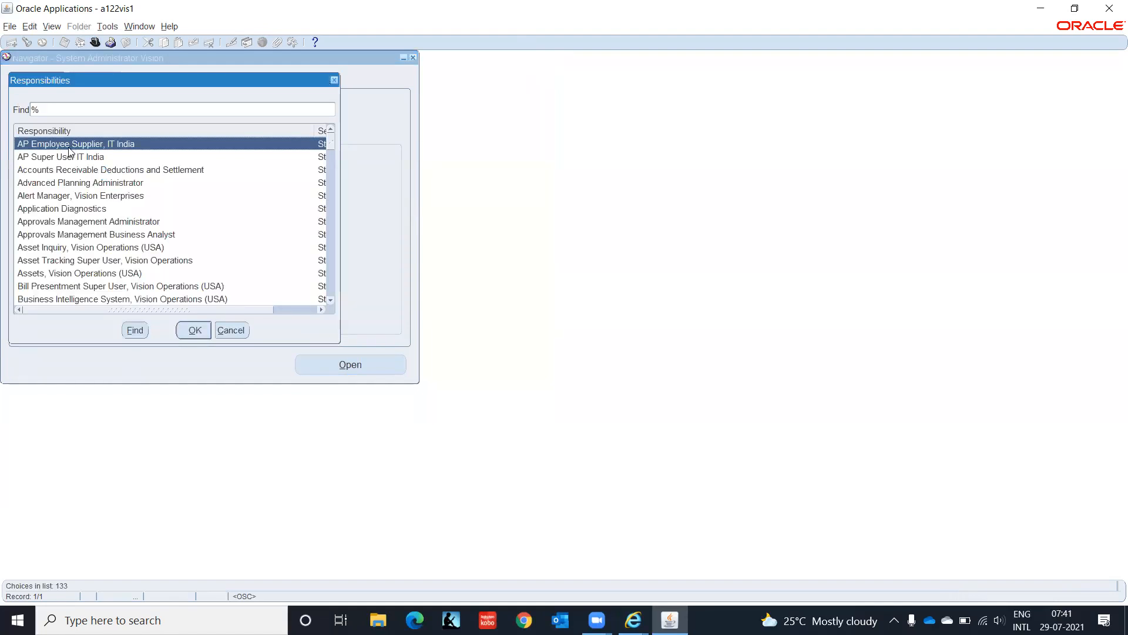
left_click(194, 330)
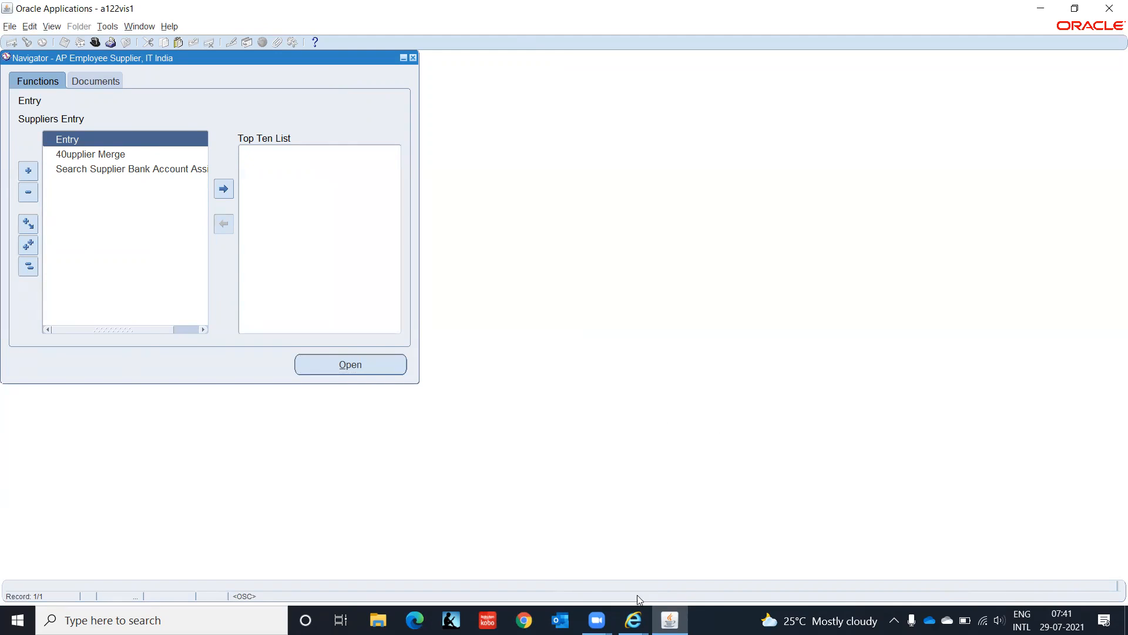
Step: Start a new supplier on the Suppliers page, review the Supplier Type list, then return to forms
mouse_move(633, 620)
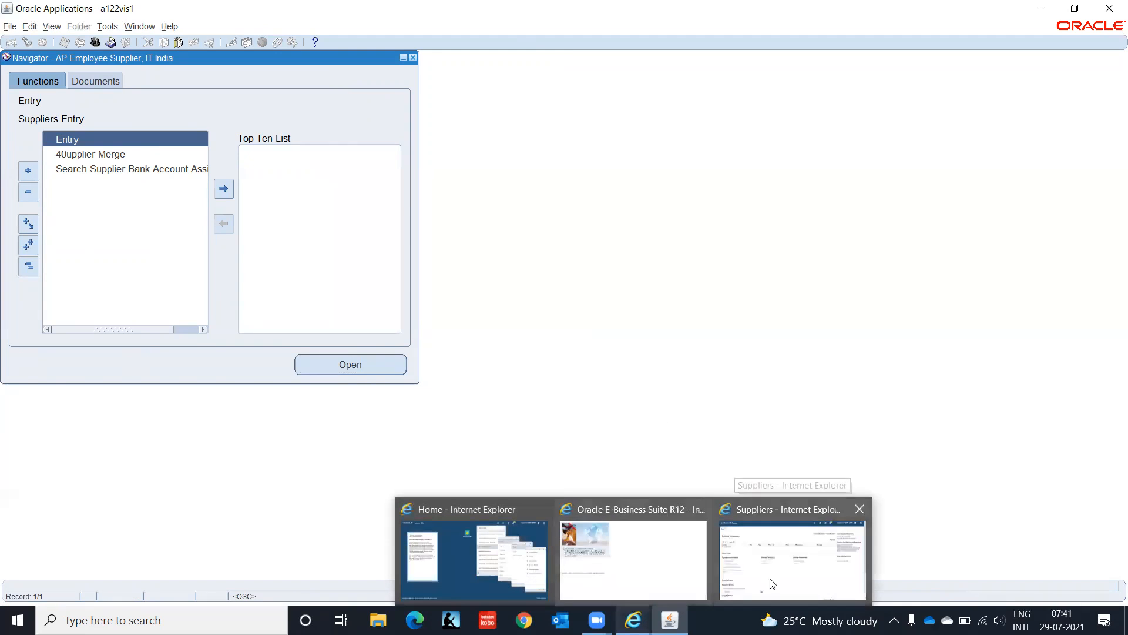
left_click(740, 575)
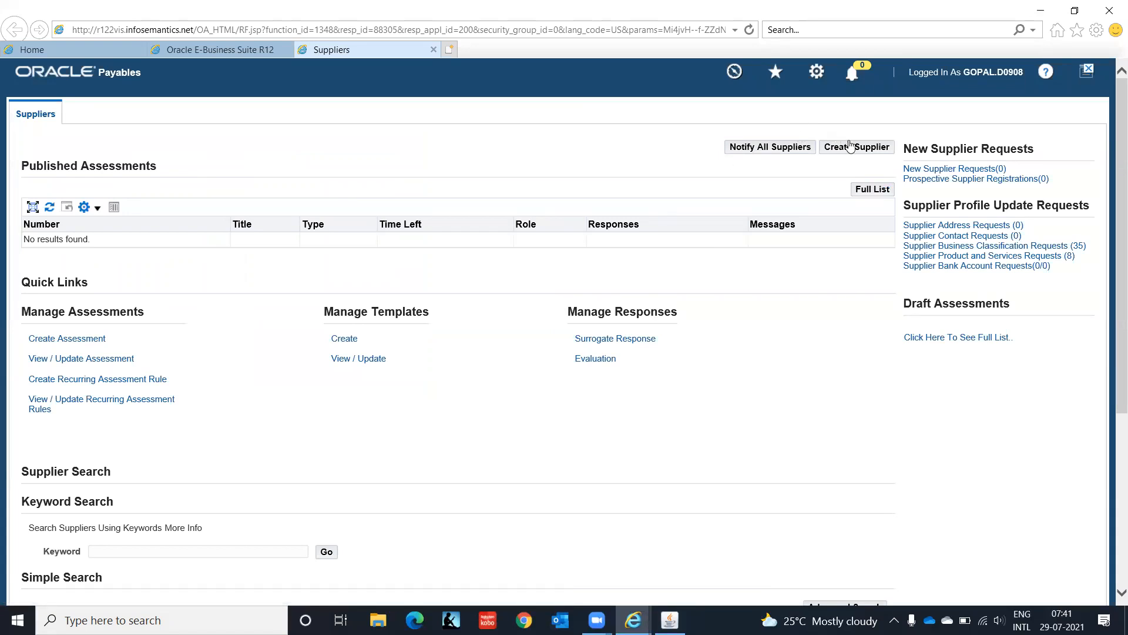
left_click(855, 152)
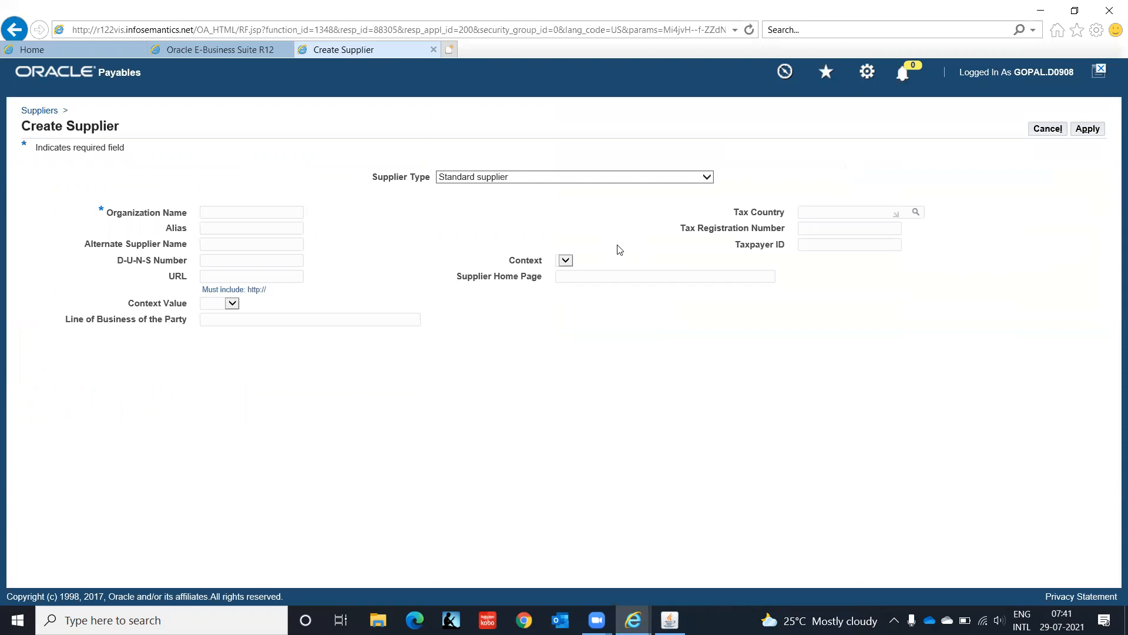
left_click(708, 178)
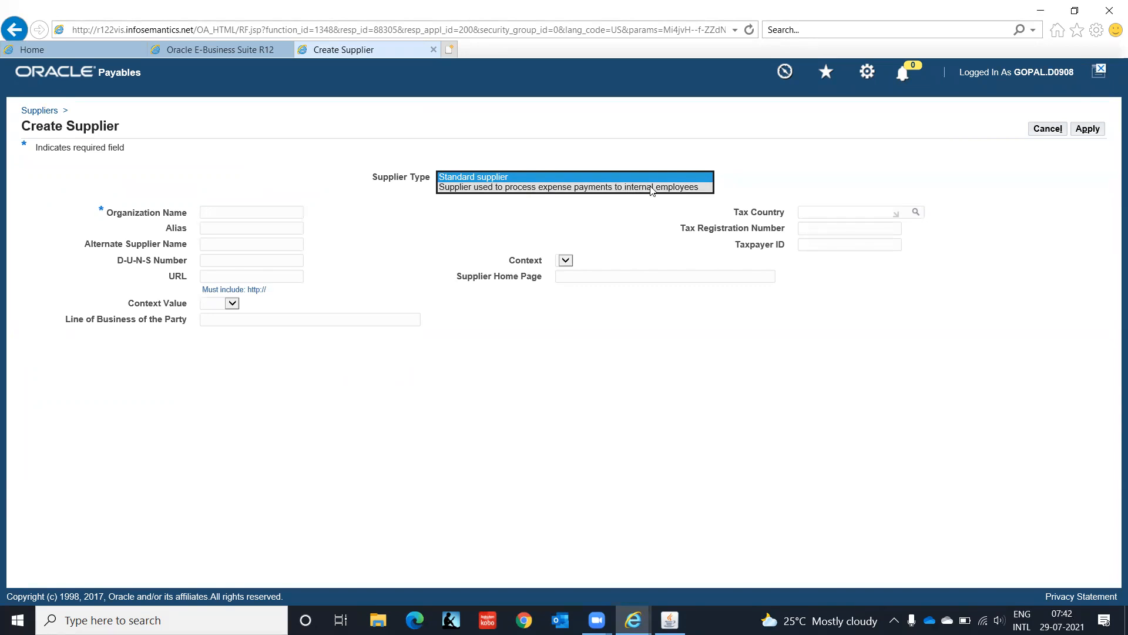
left_click(634, 150)
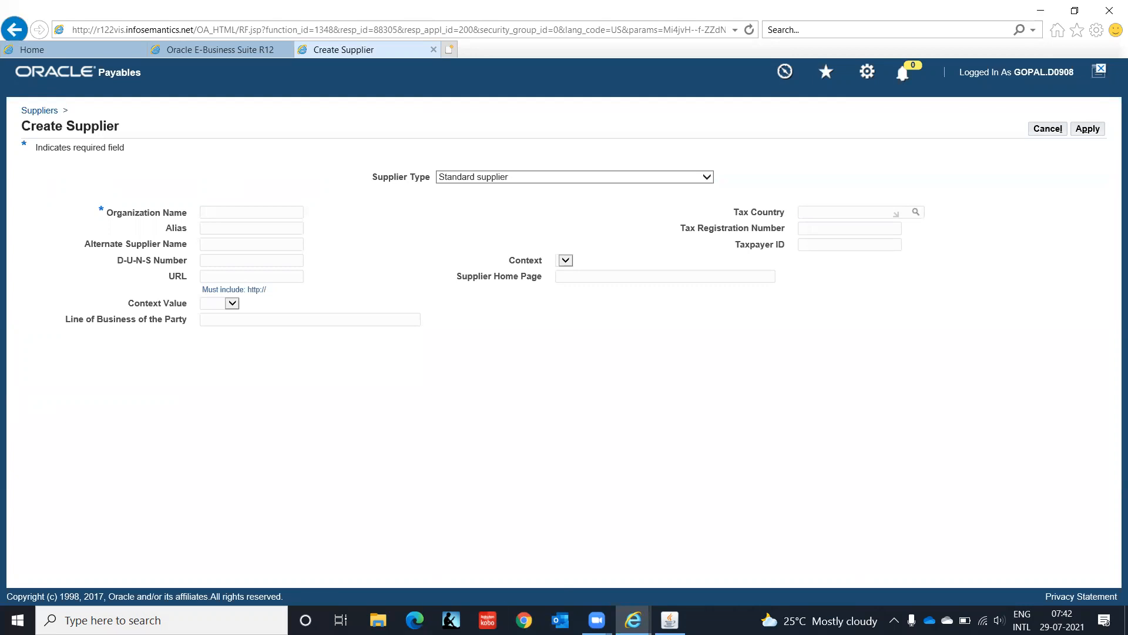
left_click(677, 614)
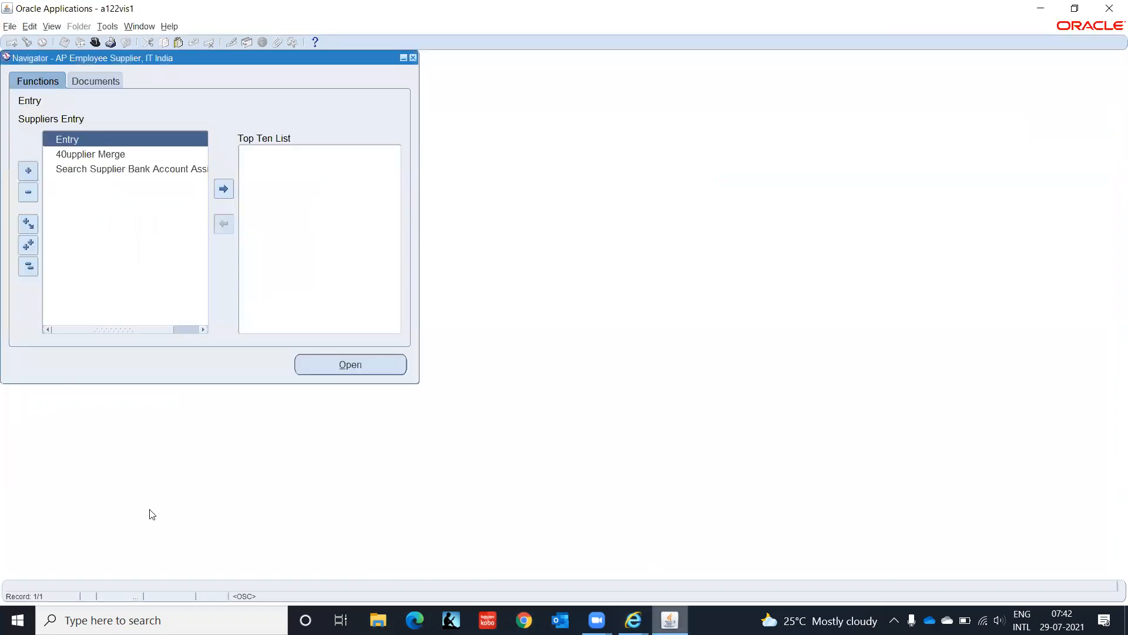
Step: Change the responsibility to AP Super User IT India
left_click(95, 42)
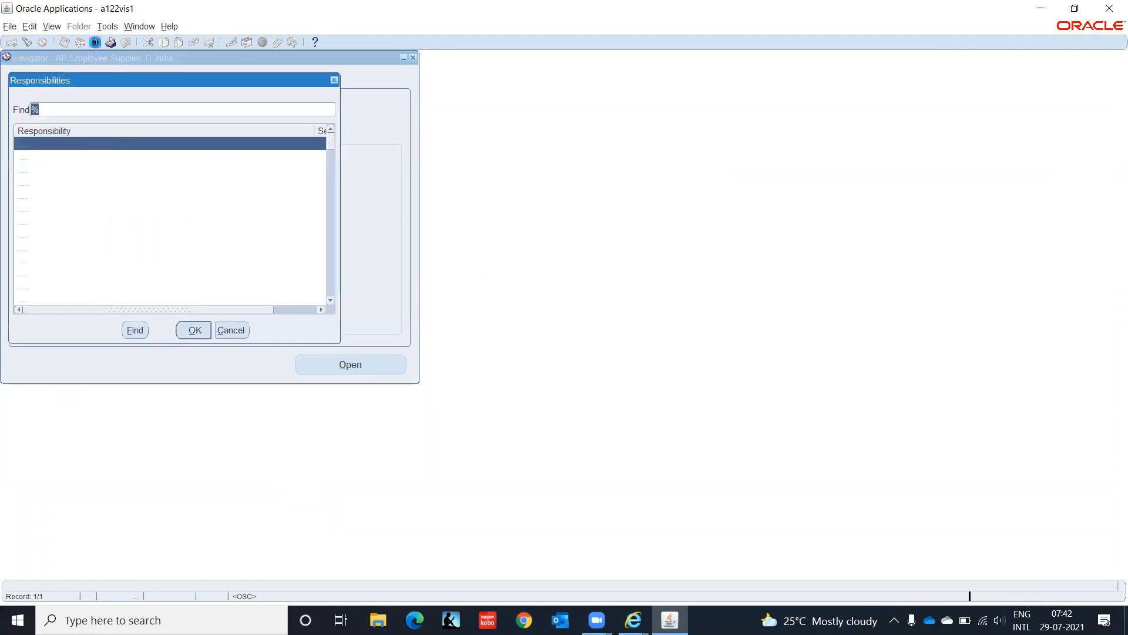
left_click(72, 157)
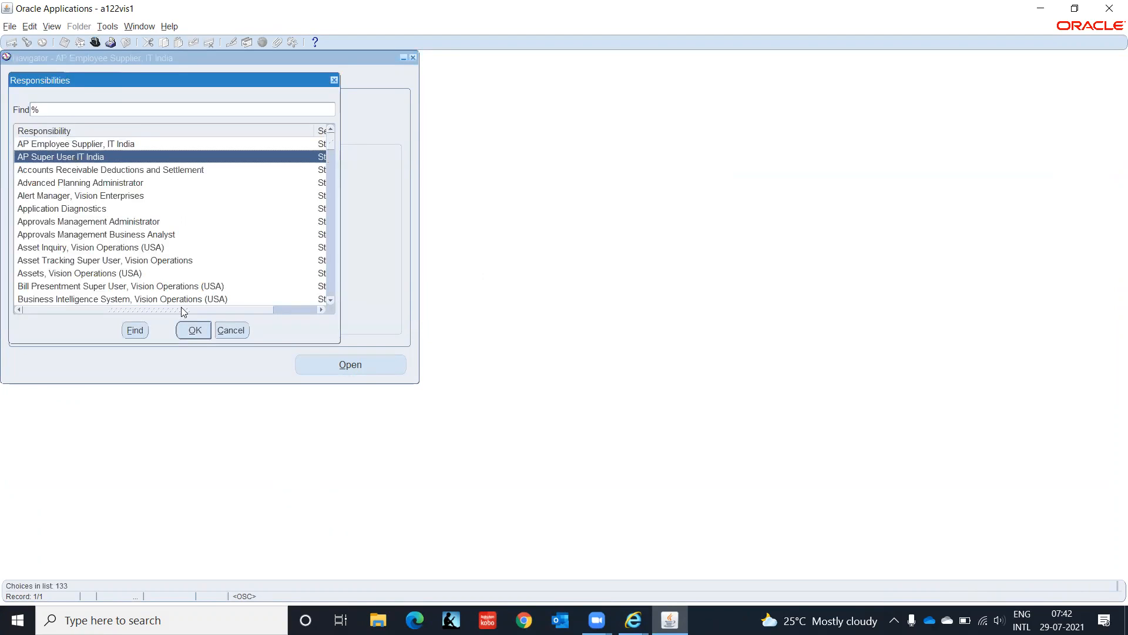
left_click(194, 330)
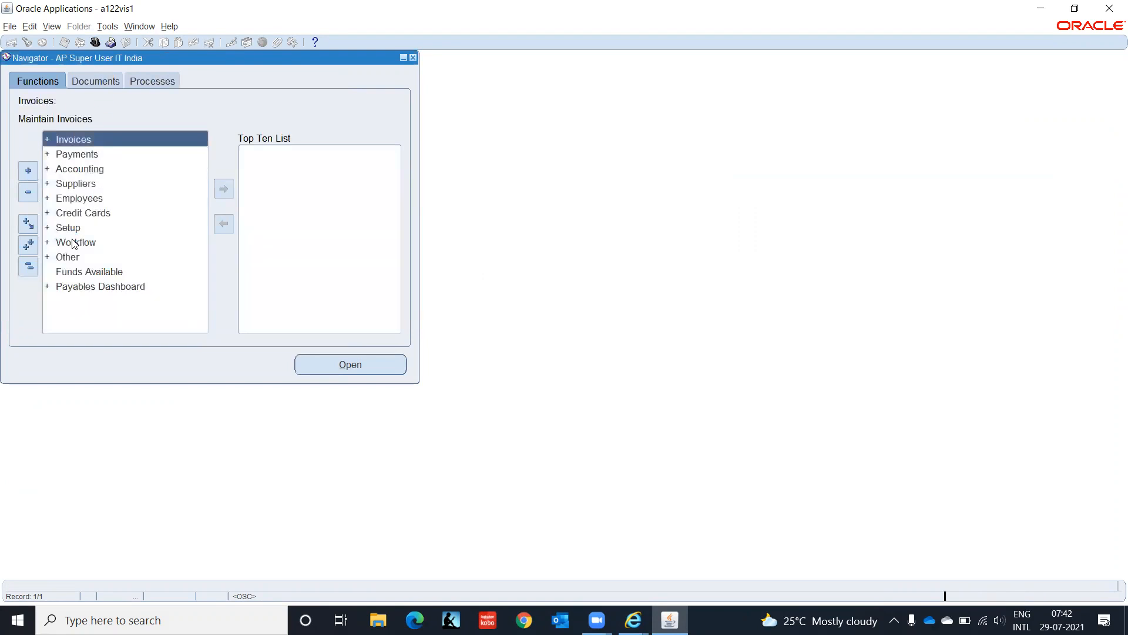
Step: Open Setup > Options > Financials Options, confirm Manual employee numbering on Human Resources, then close it
left_click(71, 228)
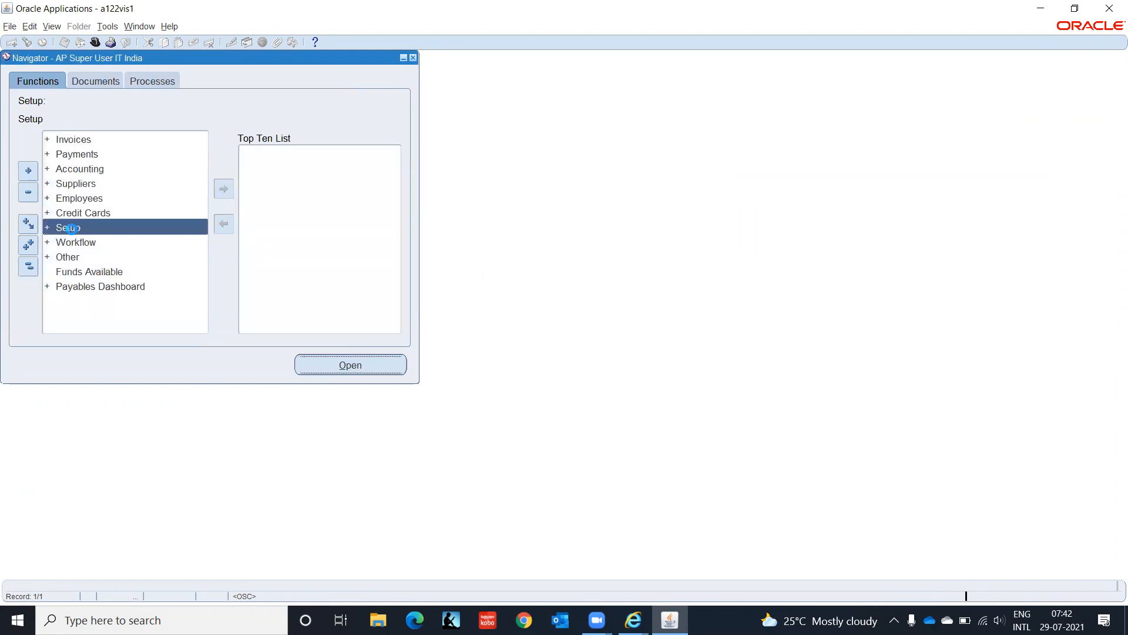
double_click(71, 228)
key("Down")
key("Down")
key("Down")
key("Down")
key("Down")
key("Down")
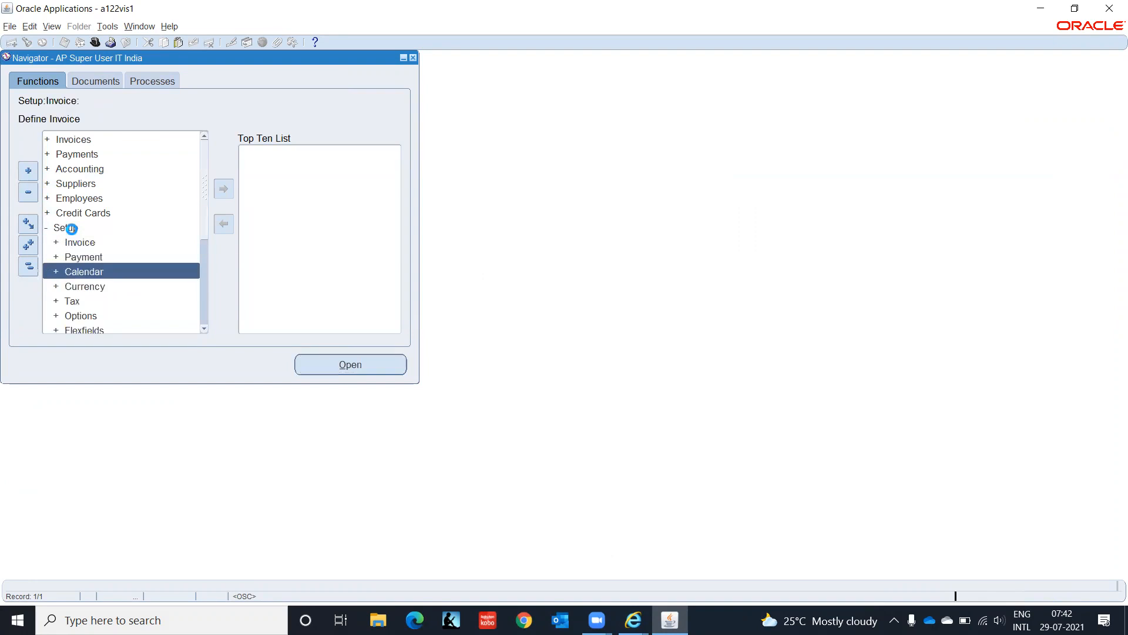
key("Up")
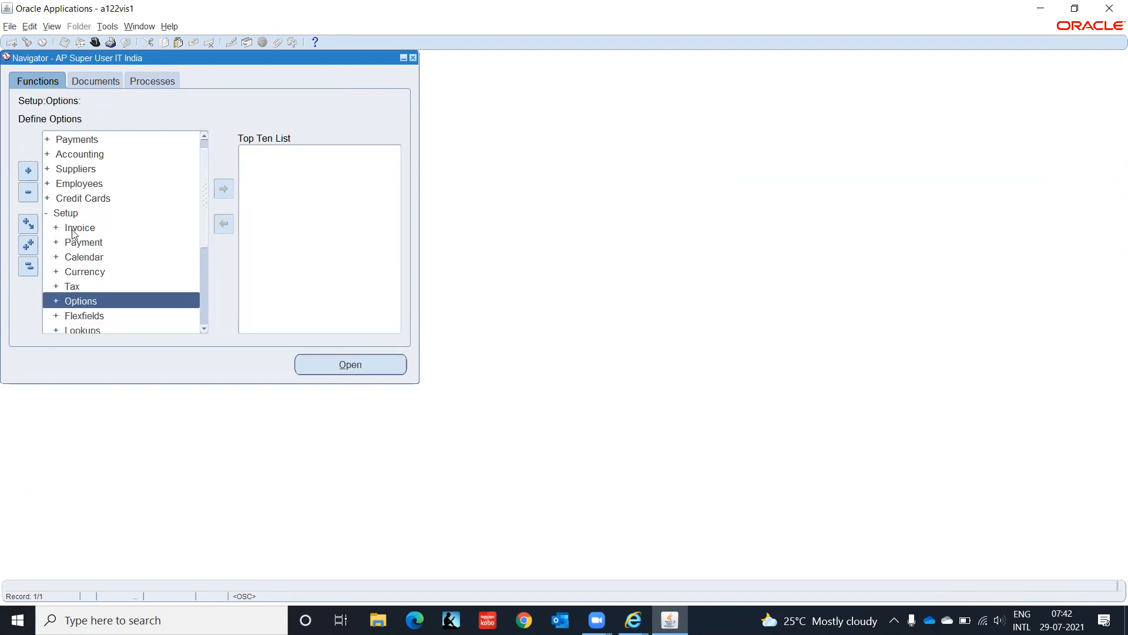
key("Return")
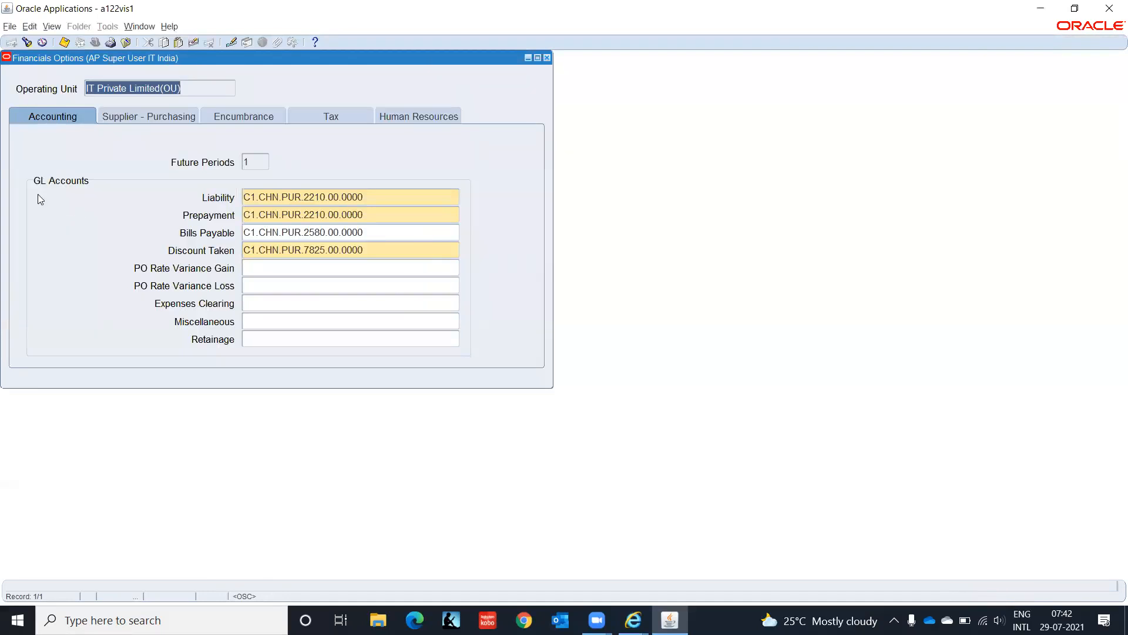
left_click(408, 118)
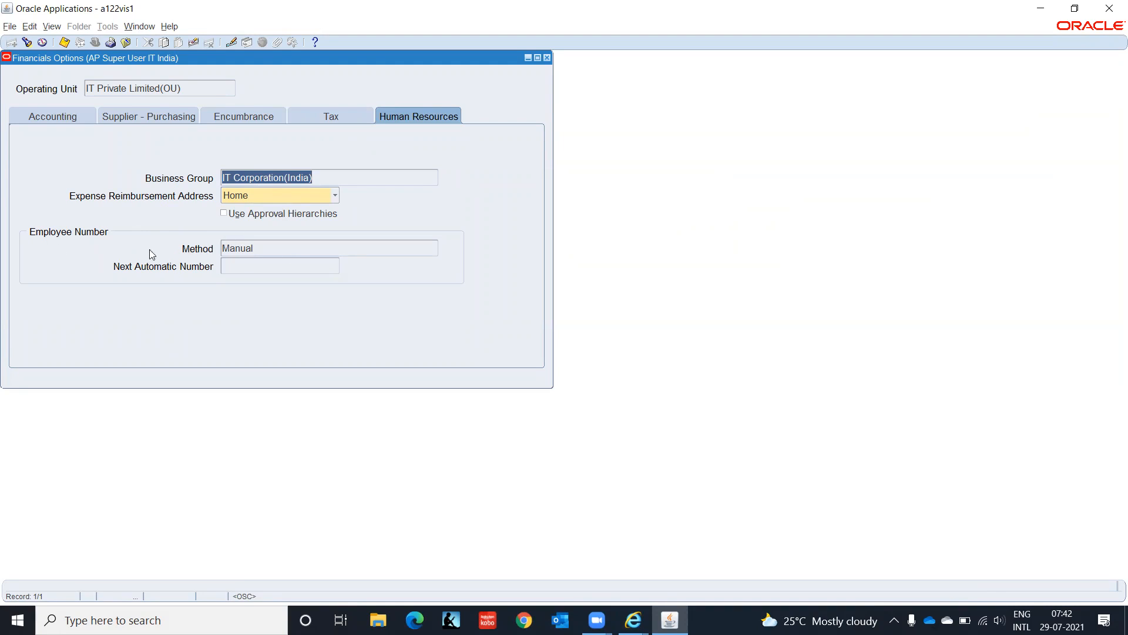
left_click(548, 57)
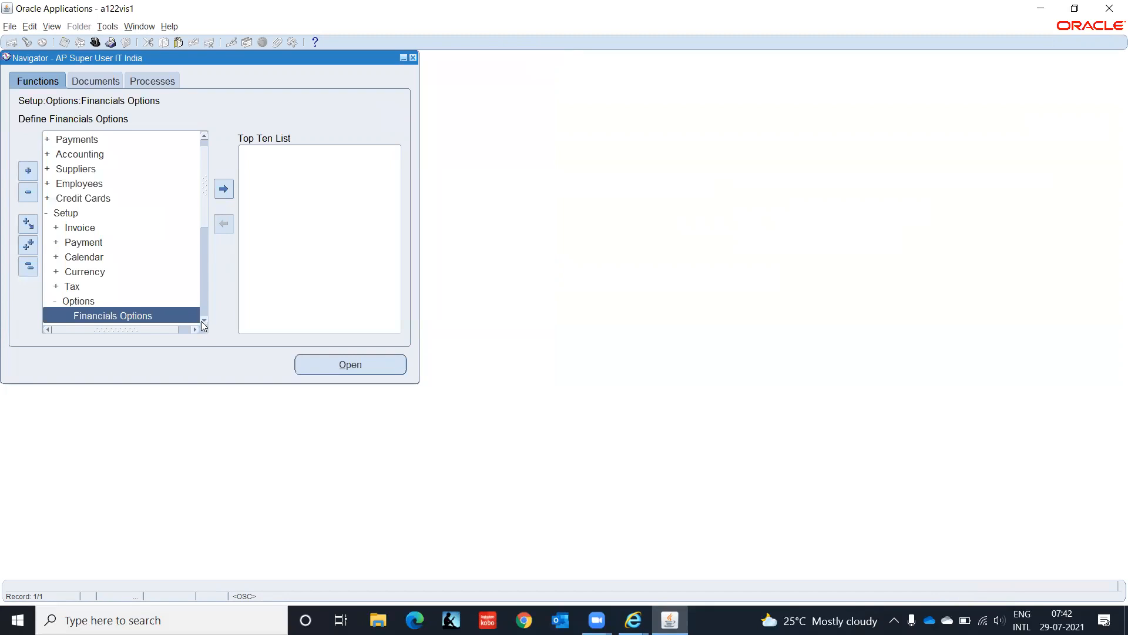
scroll(201, 322, "down", 1)
left_click(151, 287)
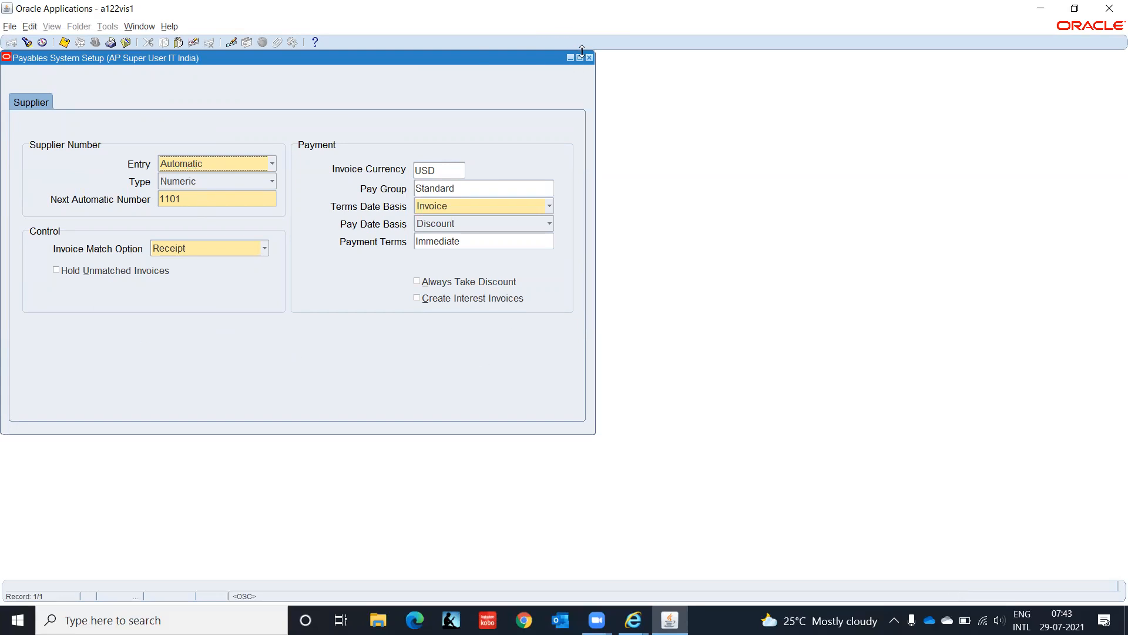
left_click(589, 58)
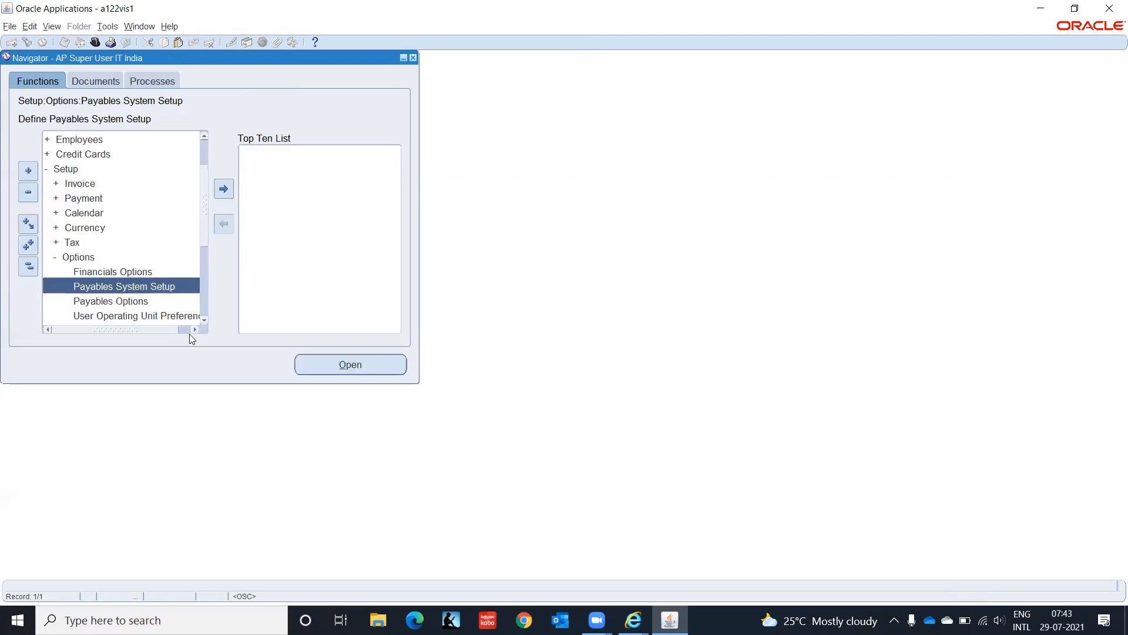
double_click(150, 301)
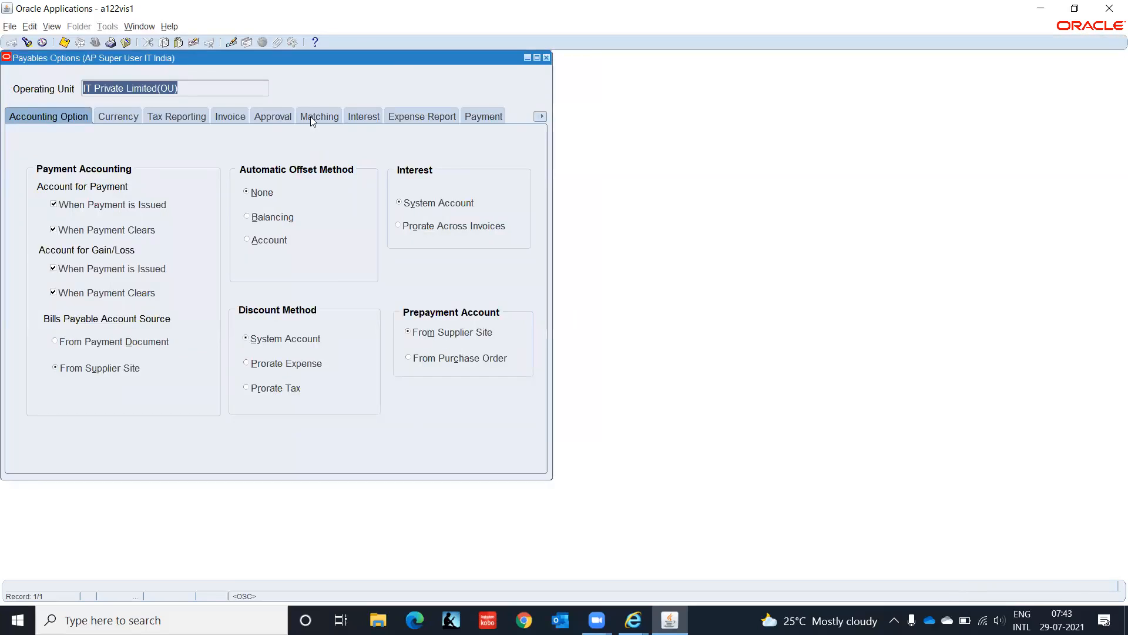
left_click(425, 116)
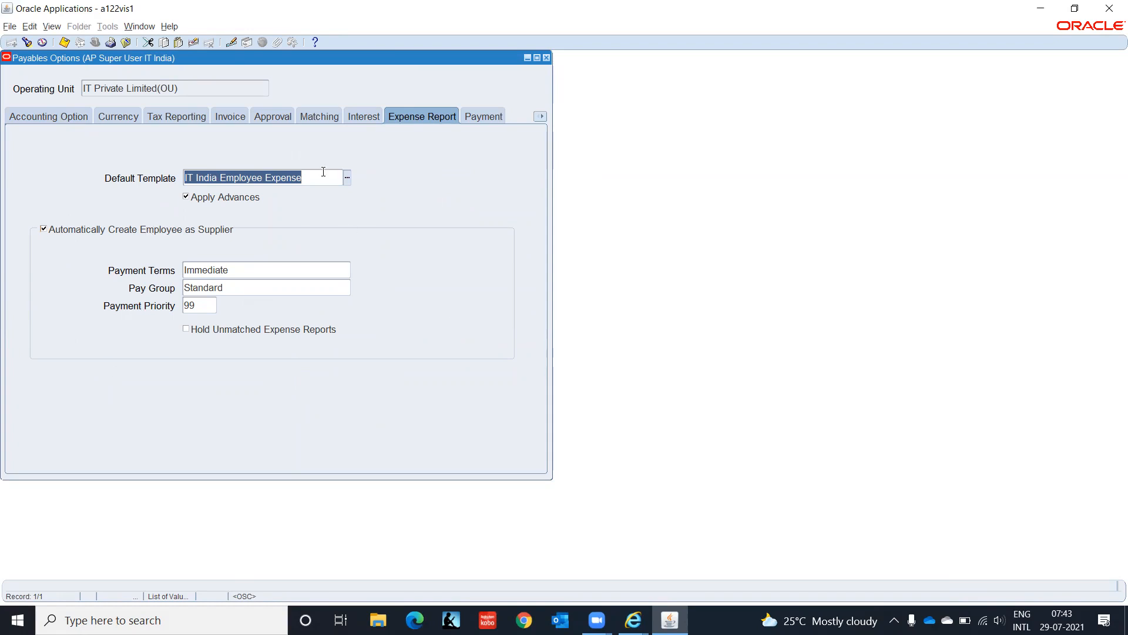
left_click(541, 117)
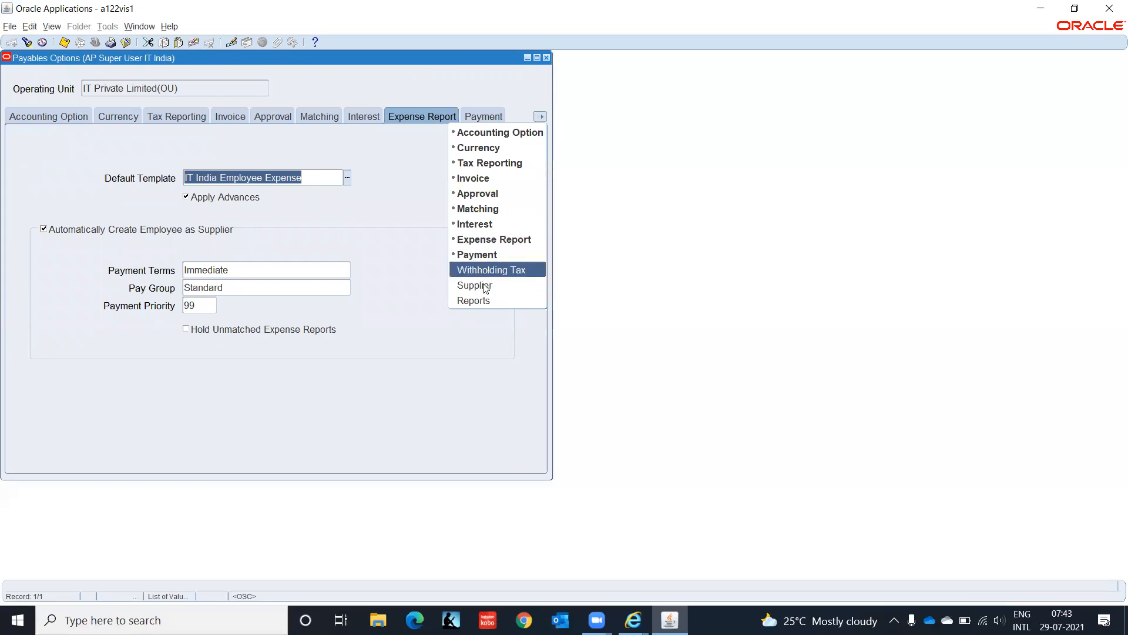
left_click(502, 286)
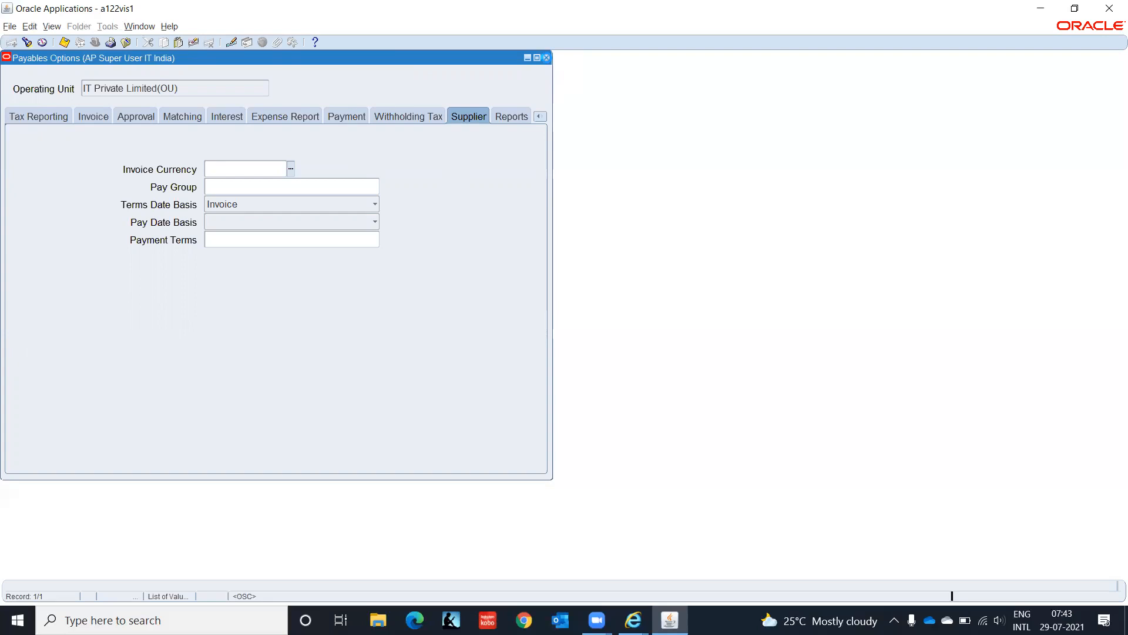
left_click(547, 57)
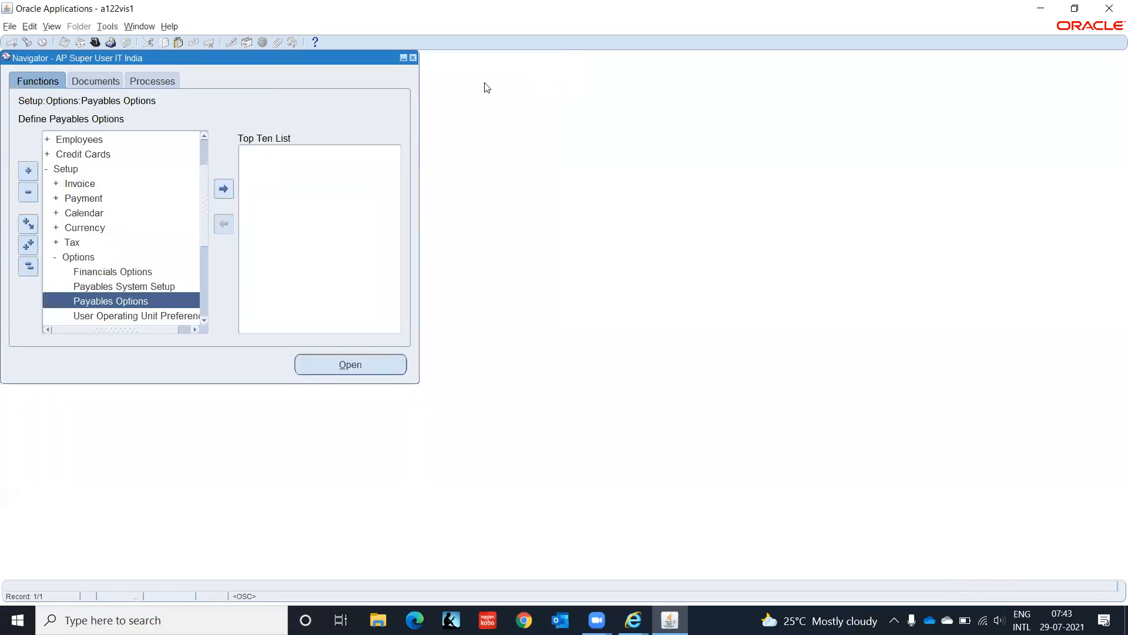
Step: Reopen Payables System Setup, set supplier number Entry to Manual and Type to Alphanumeric, save, and close
left_click(84, 288)
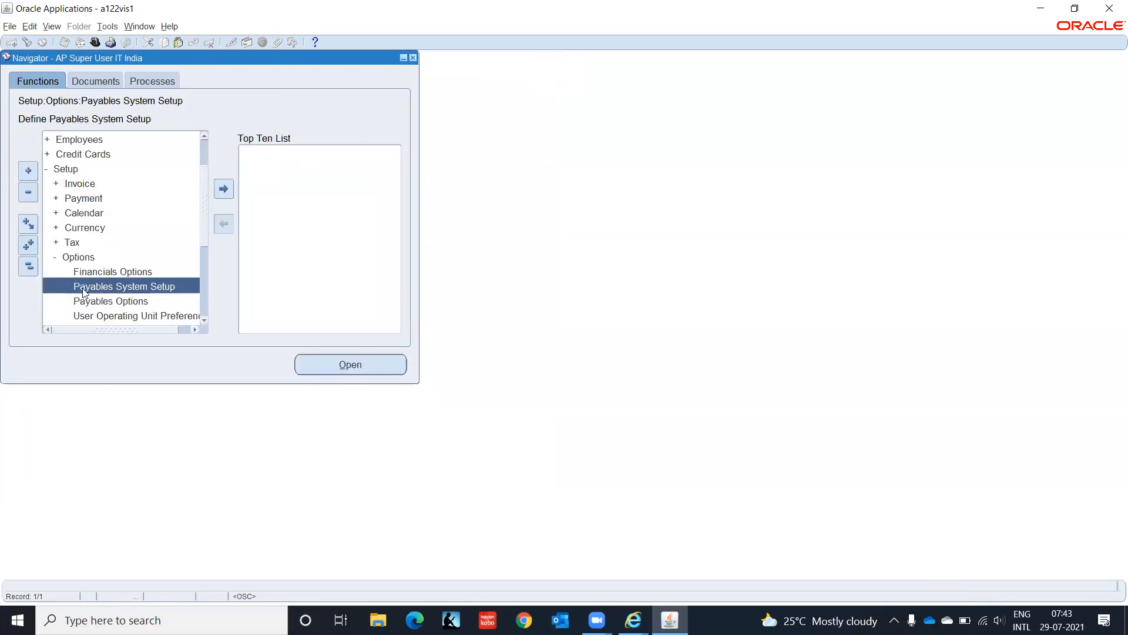
double_click(83, 288)
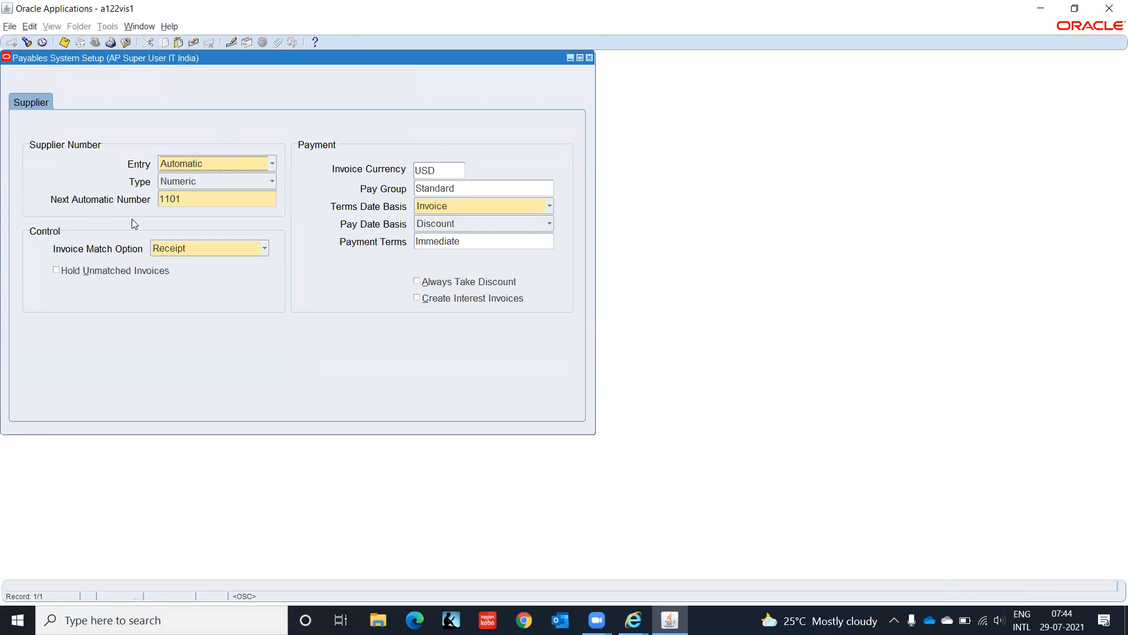
left_click(253, 167)
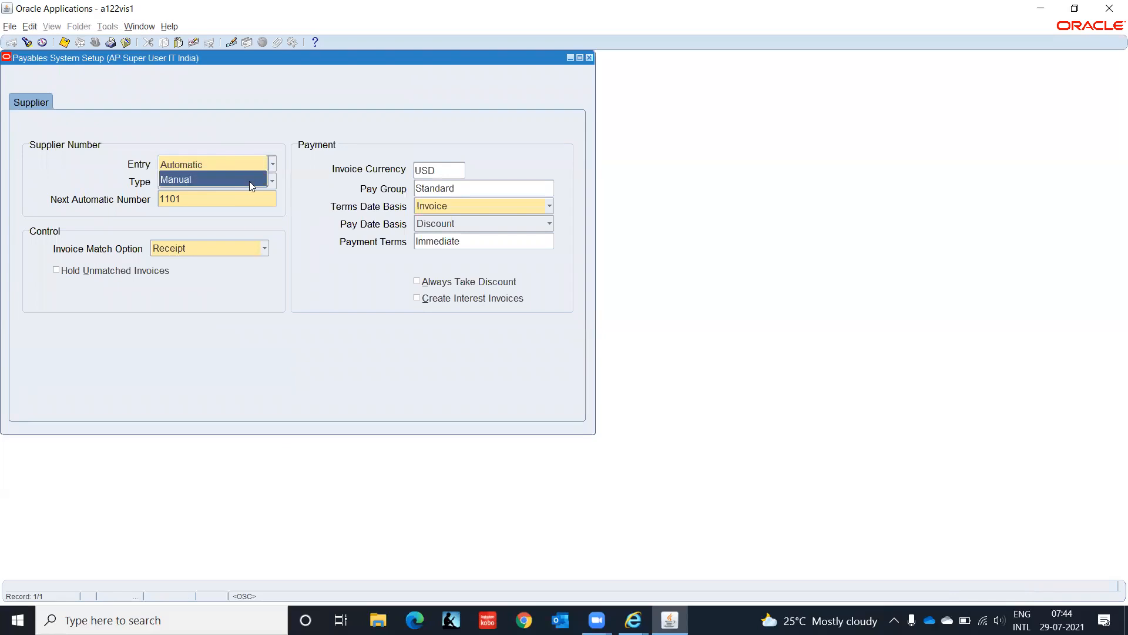
left_click(249, 181)
key("ctrl+s")
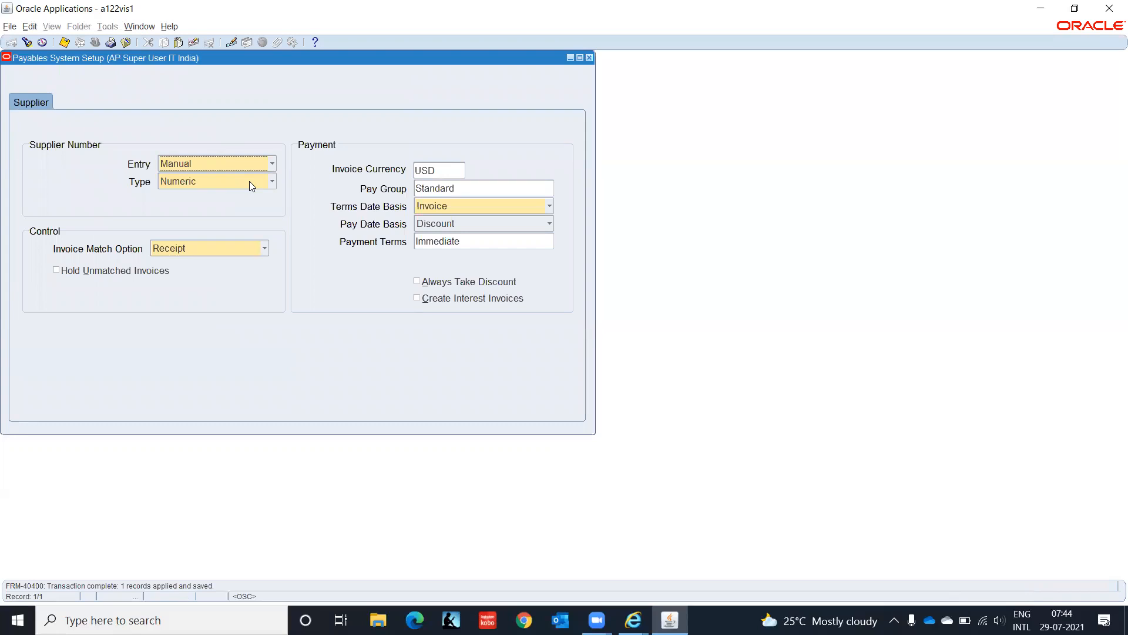
left_click(249, 181)
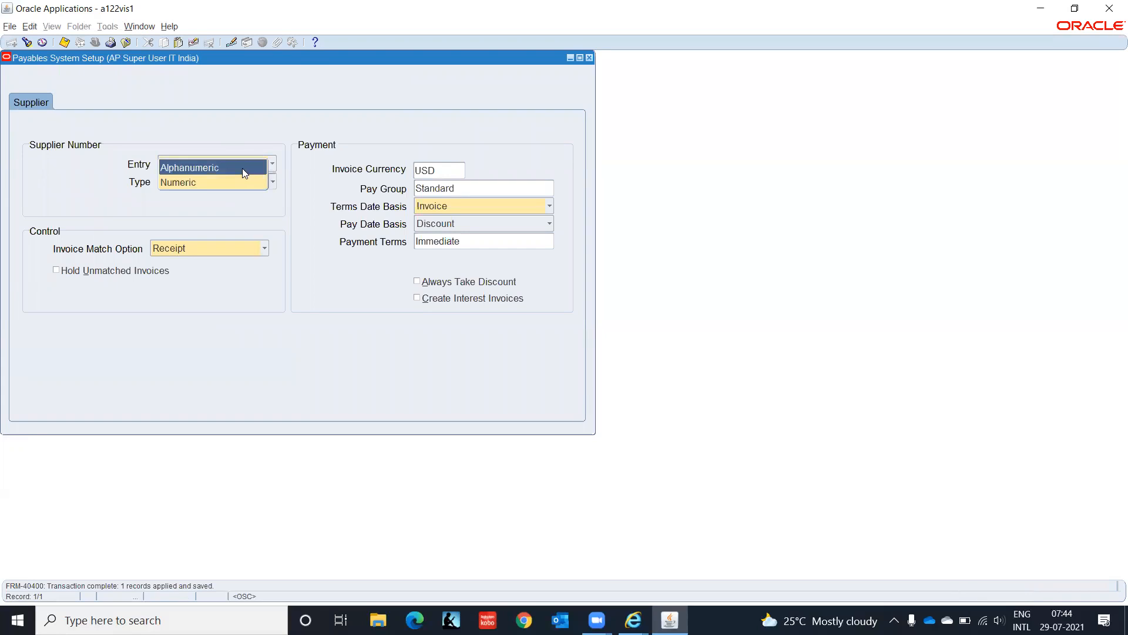
left_click(242, 168)
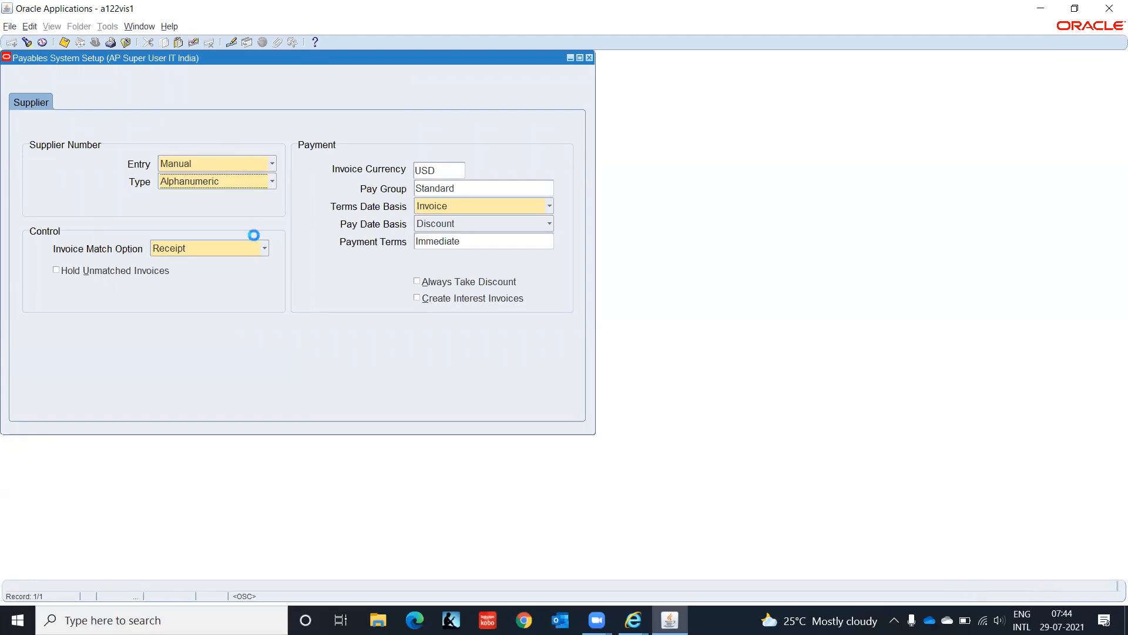
left_click(589, 57)
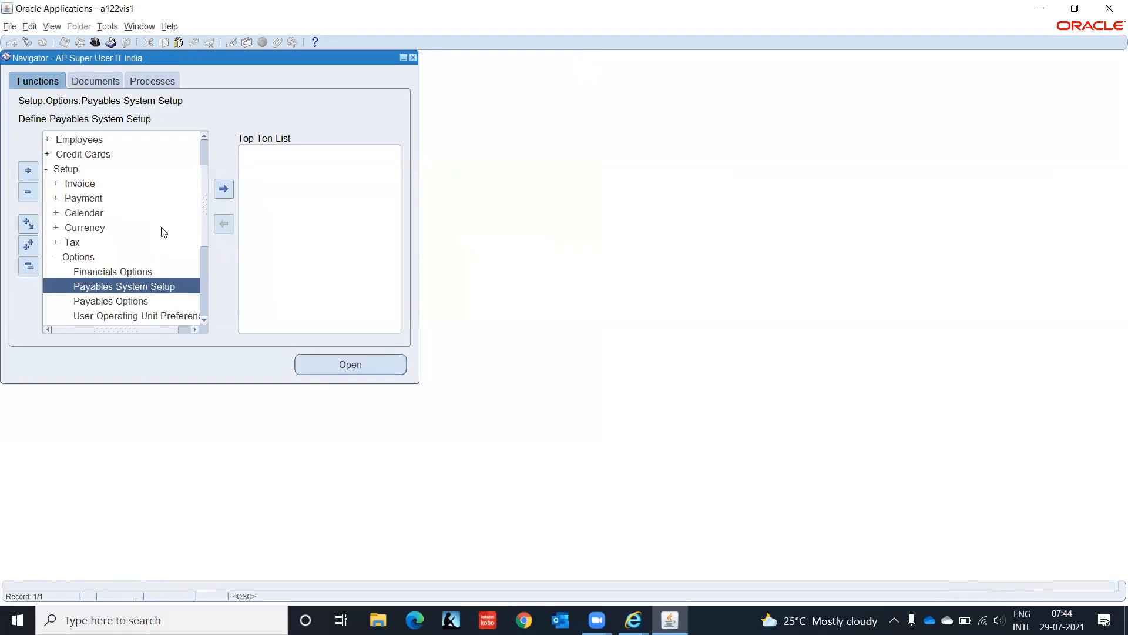
Step: Switch responsibility, open Supplier Entry, and start a new internal employee expense supplier
left_click(94, 43)
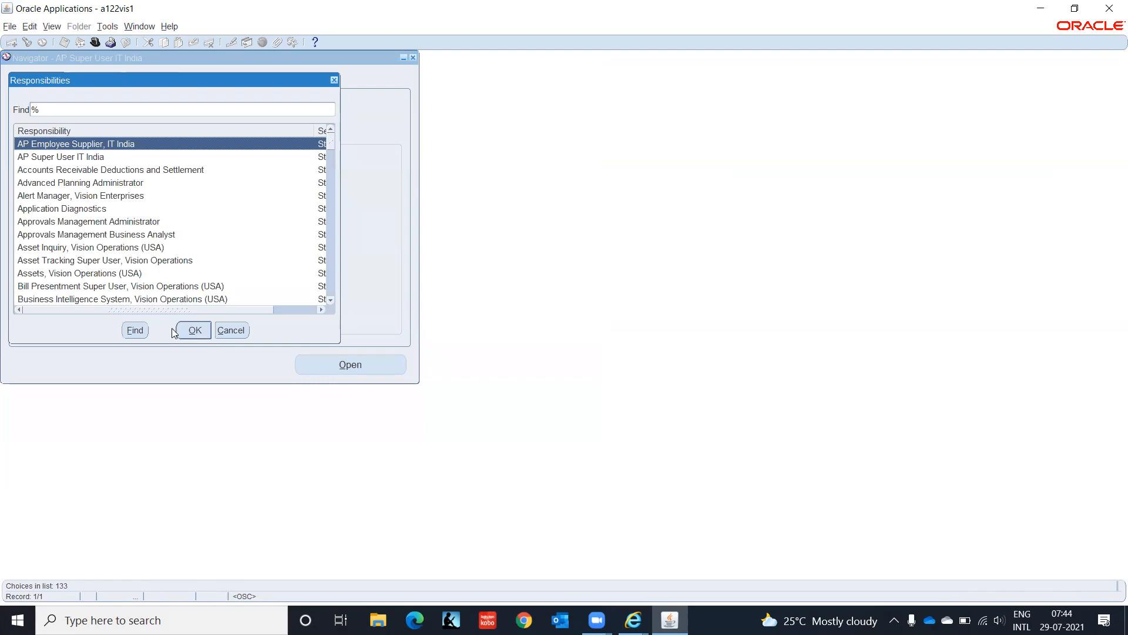
left_click(194, 330)
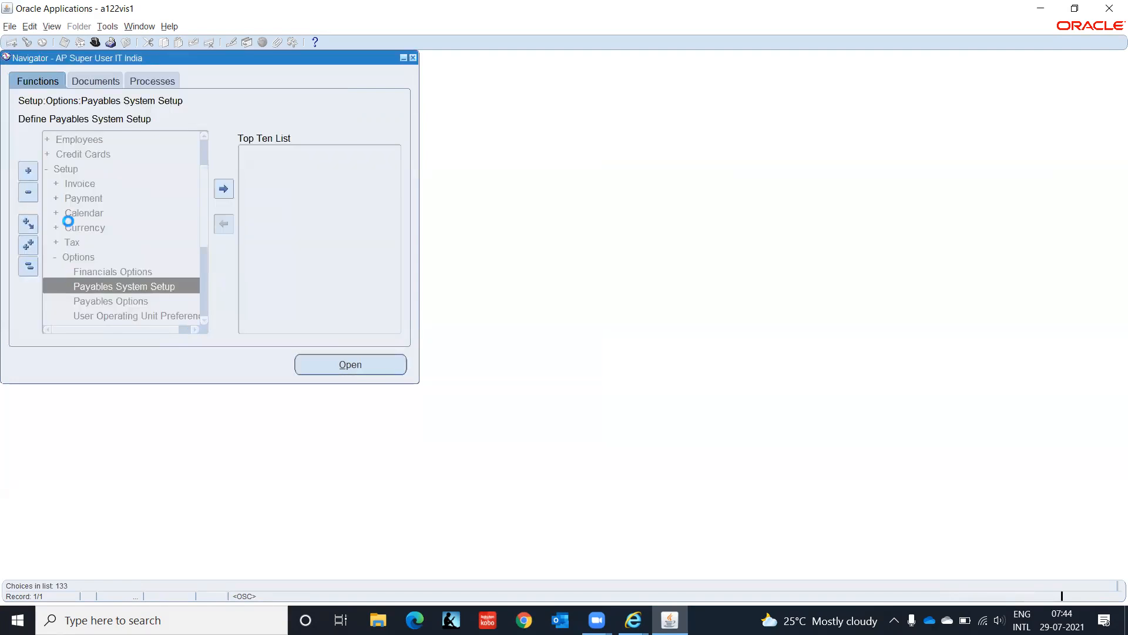
key("Return")
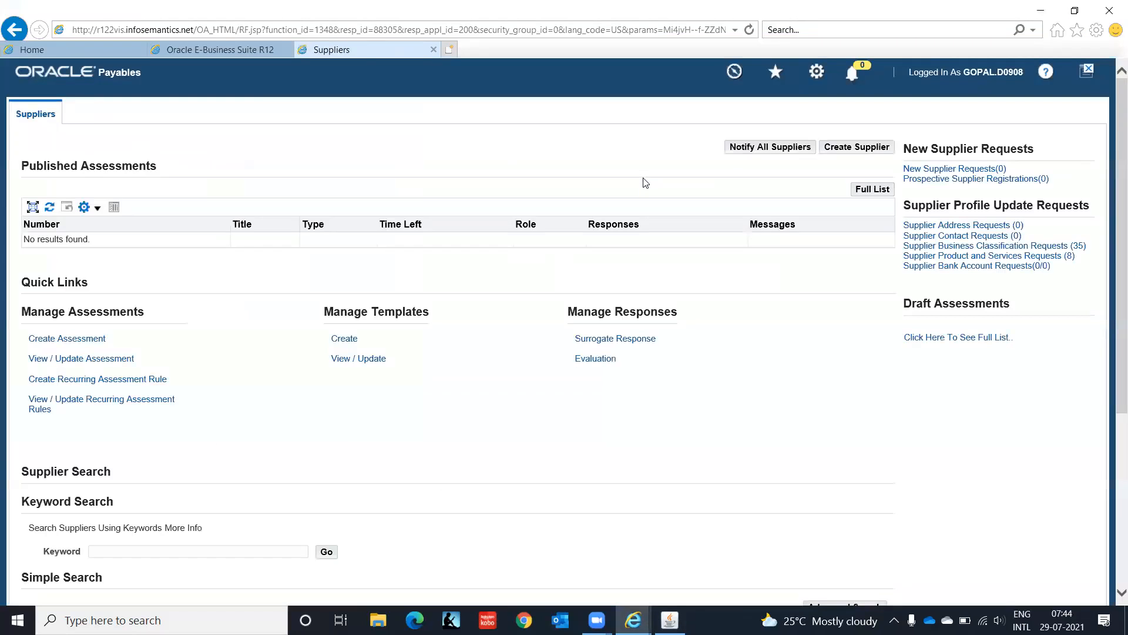
left_click(873, 148)
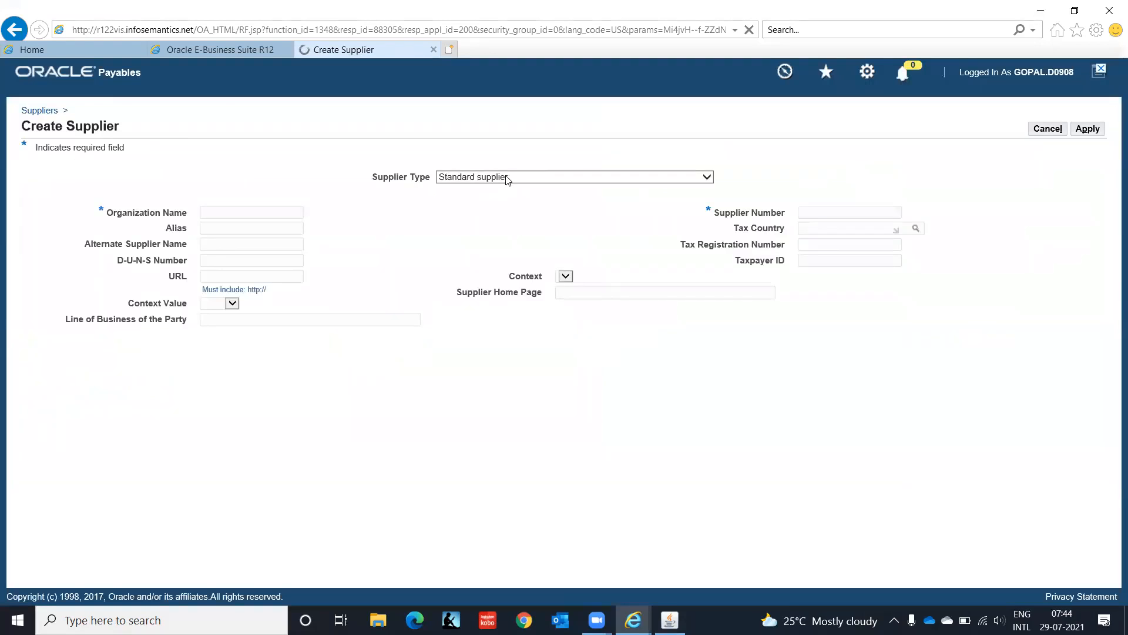
left_click(505, 177)
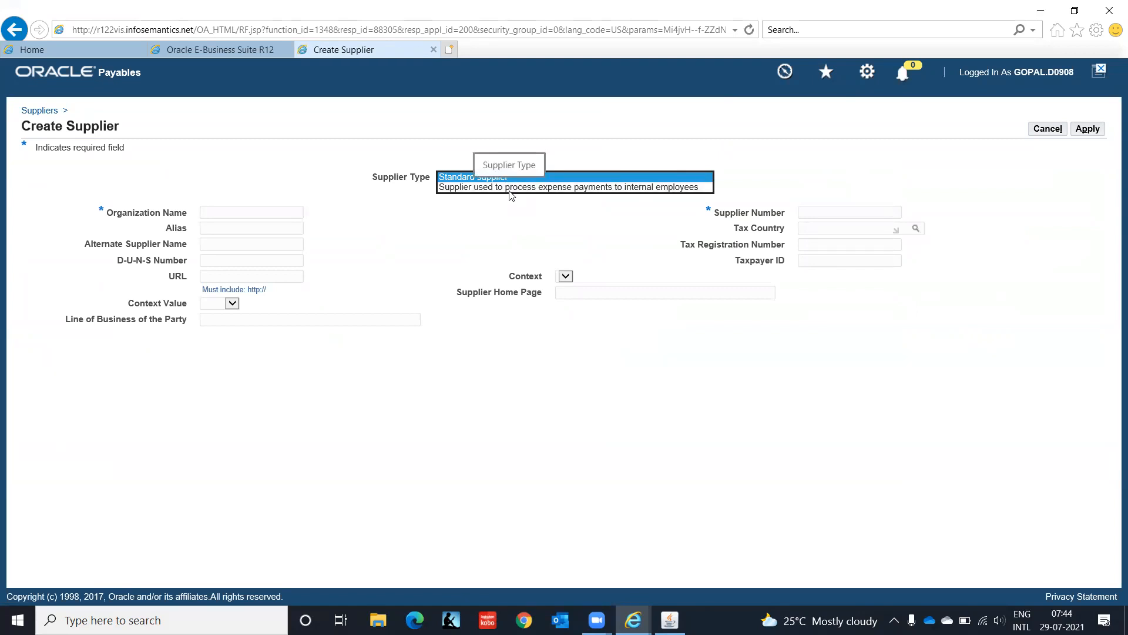
left_click(511, 187)
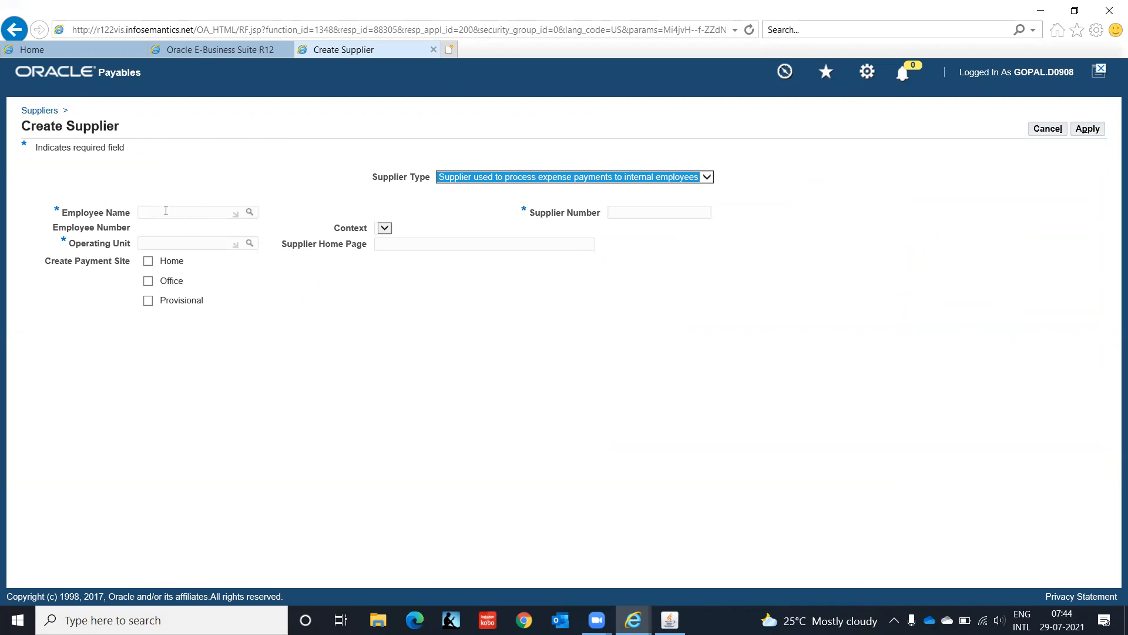
Step: Enter the employee's name and set the operating unit to IT Private Limited(OU)
left_click(166, 210)
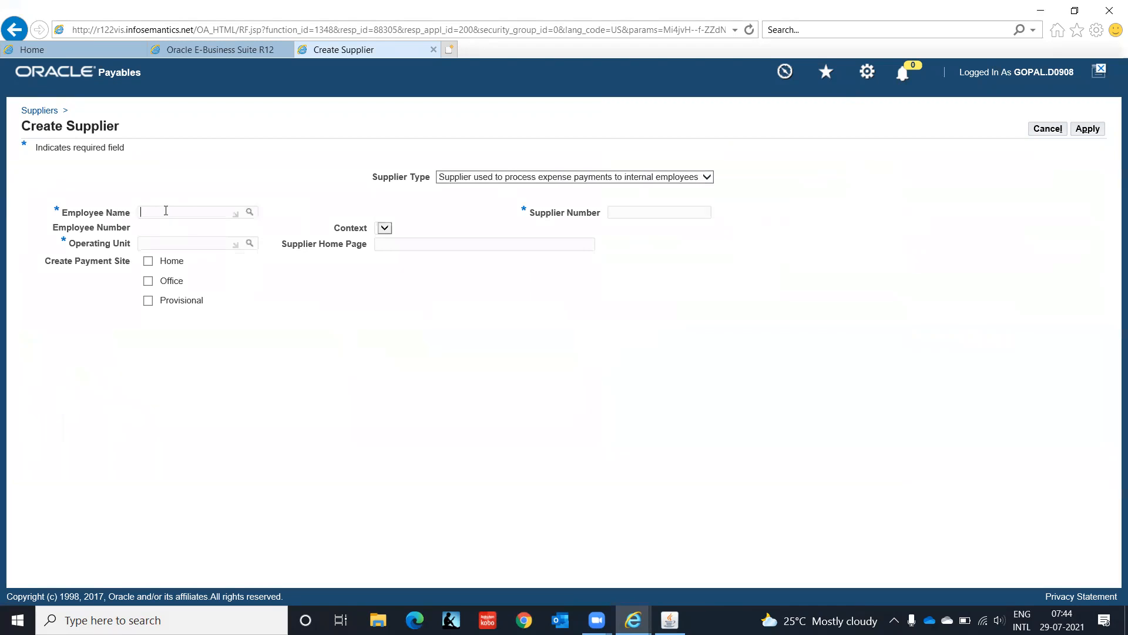
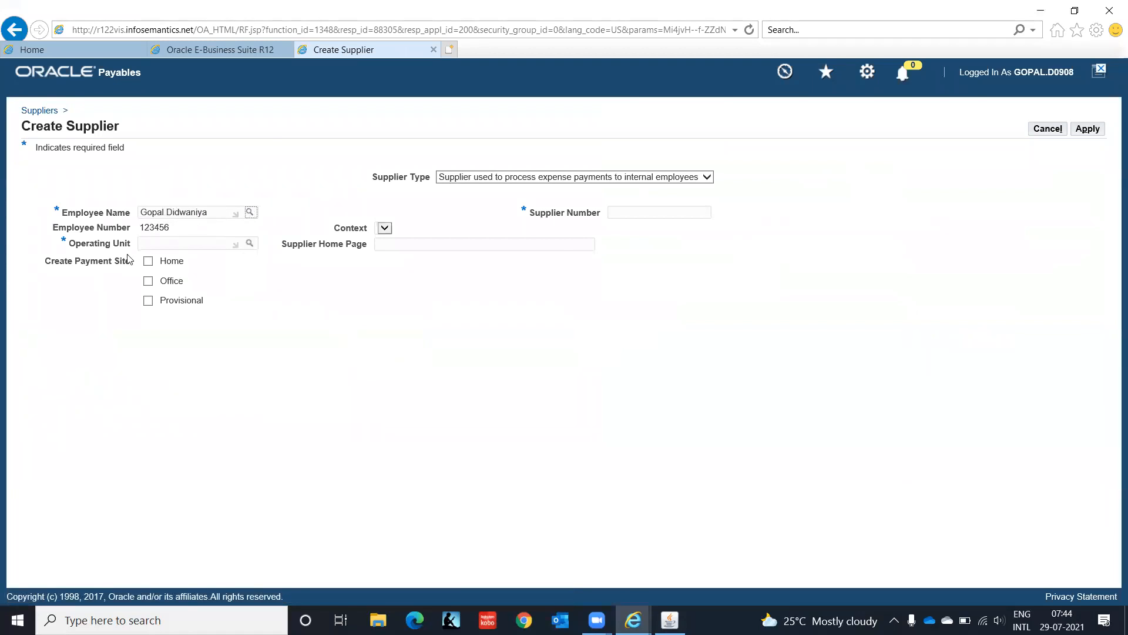
left_click(158, 244)
type("IT I")
key("Tab")
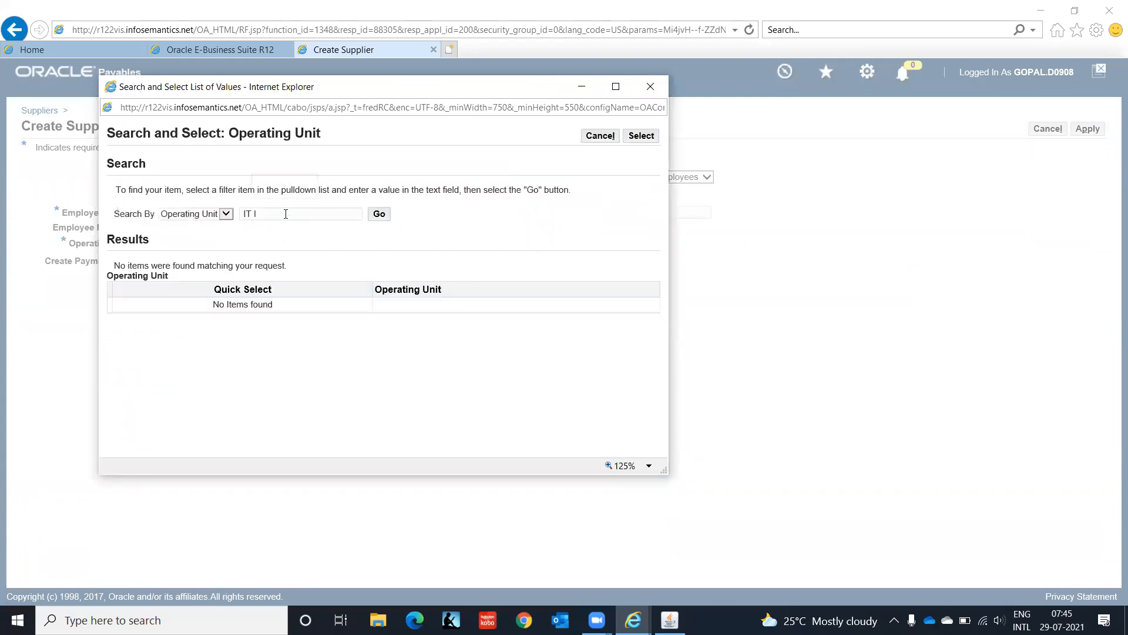
key("BackSpace")
key("BackSpace")
type("%")
left_click(378, 215)
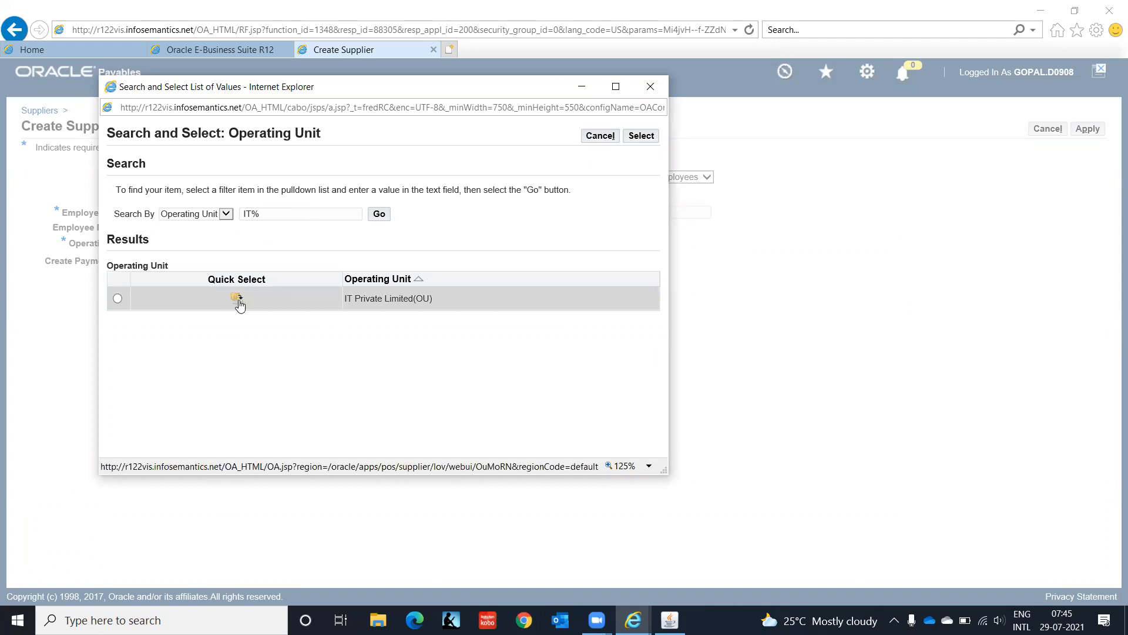
left_click(238, 301)
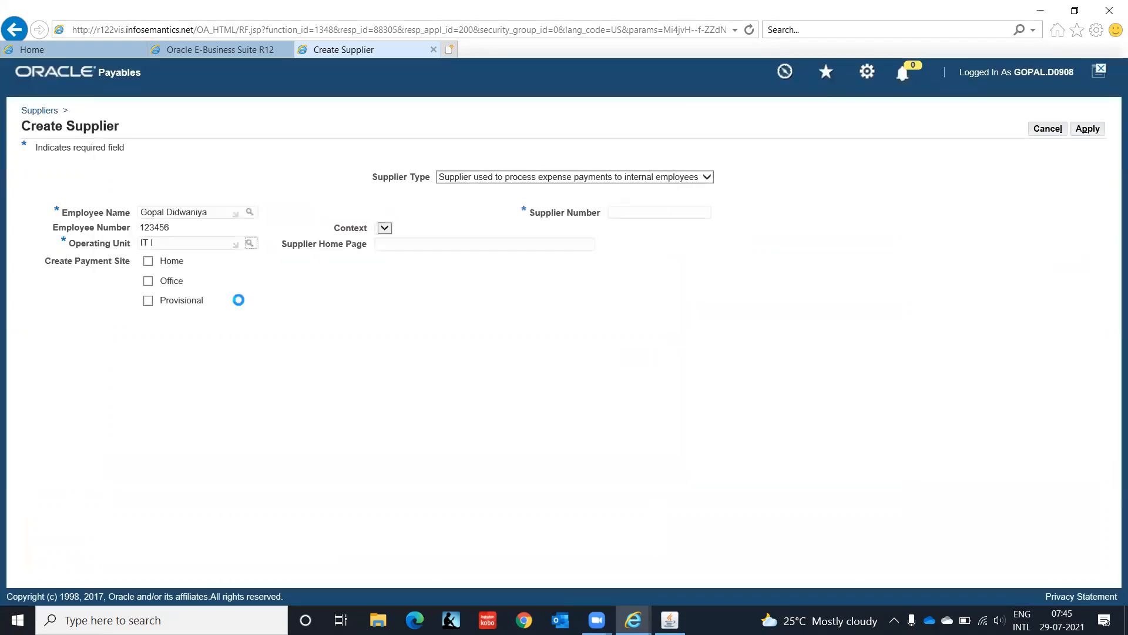
Step: Tick the Home site, enter supplier number EMP123456, and apply
left_click(148, 261)
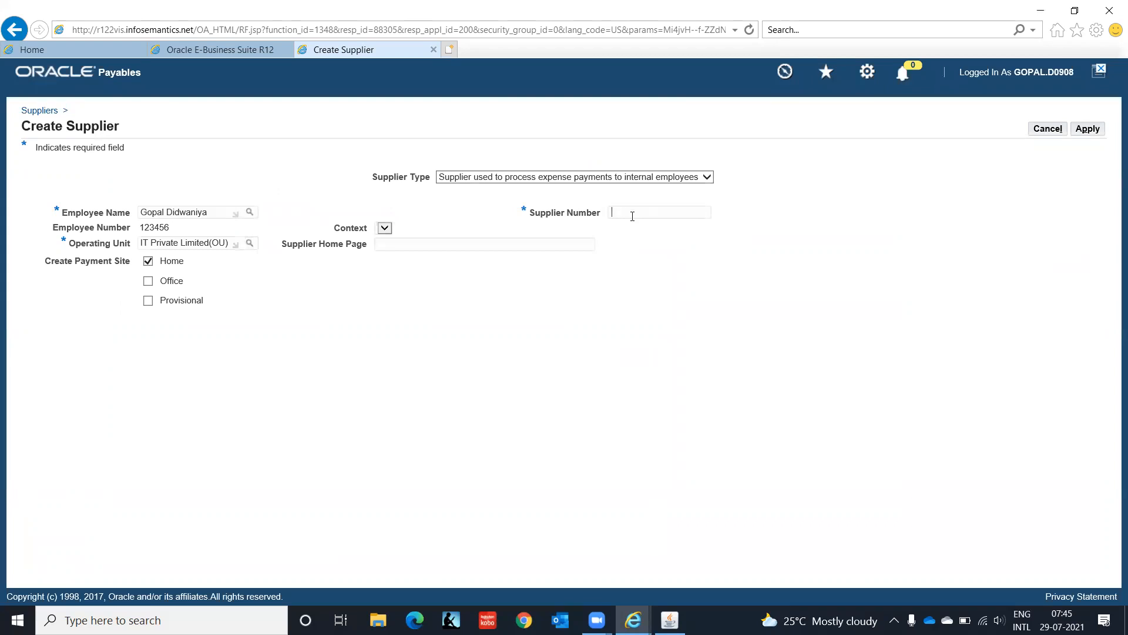
type("EMP123456")
left_click(1096, 134)
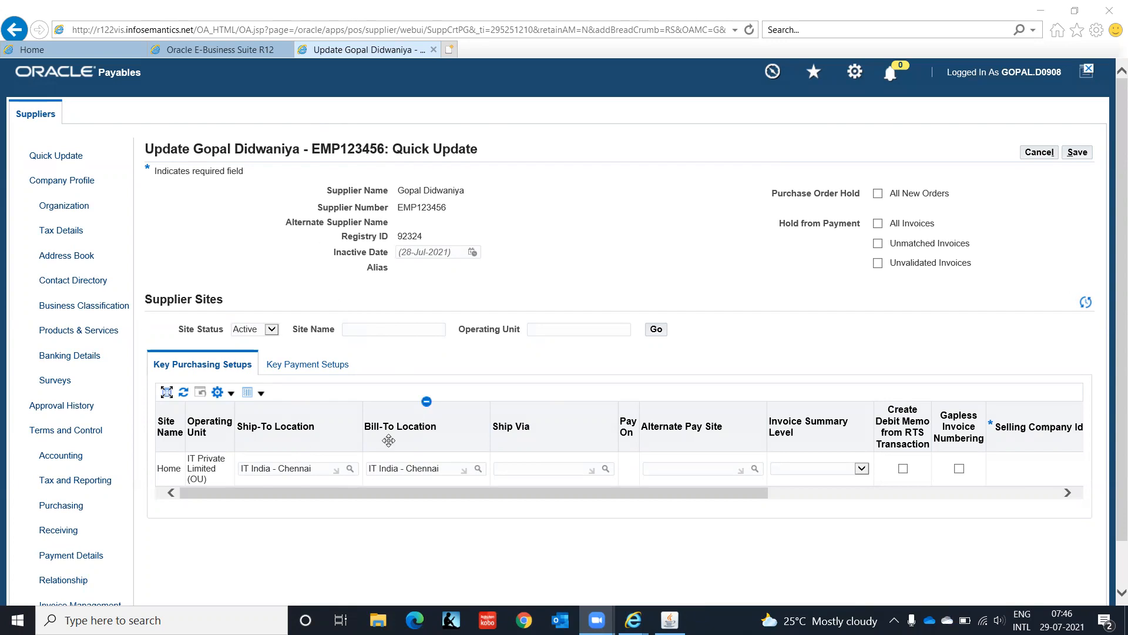
Step: Change Country of Origin to India in Key Purchasing Setups, save, and open Tax Details
left_click_drag(351, 496, 860, 499)
triple_click(1025, 463)
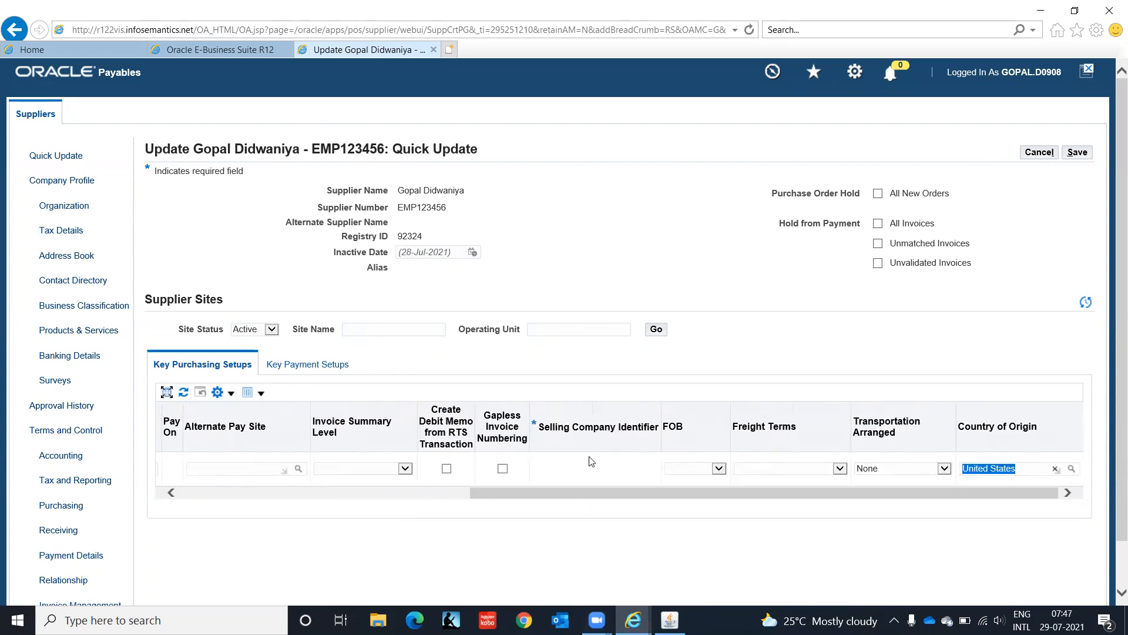
type("Indi")
key("Tab")
left_click_drag(867, 492, 174, 513)
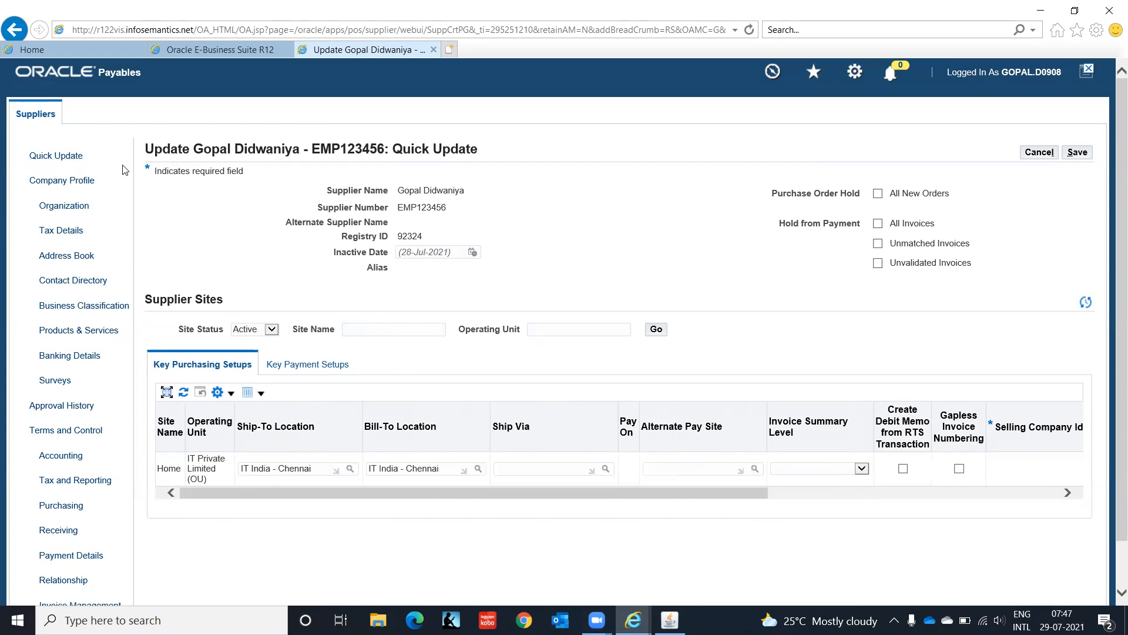
left_click(1080, 153)
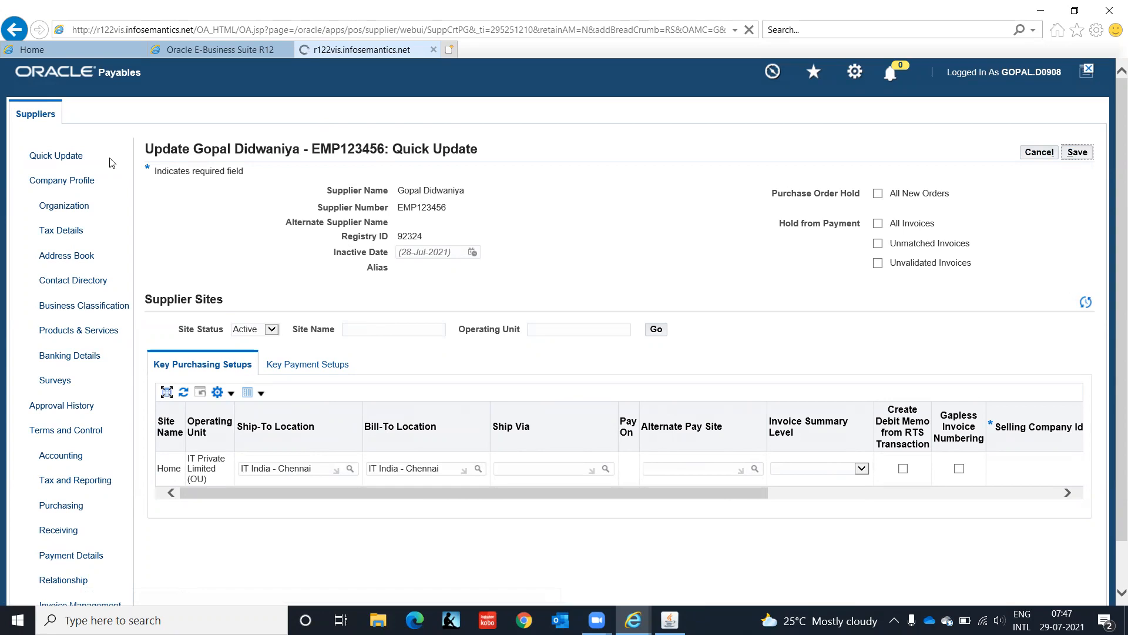
left_click(67, 230)
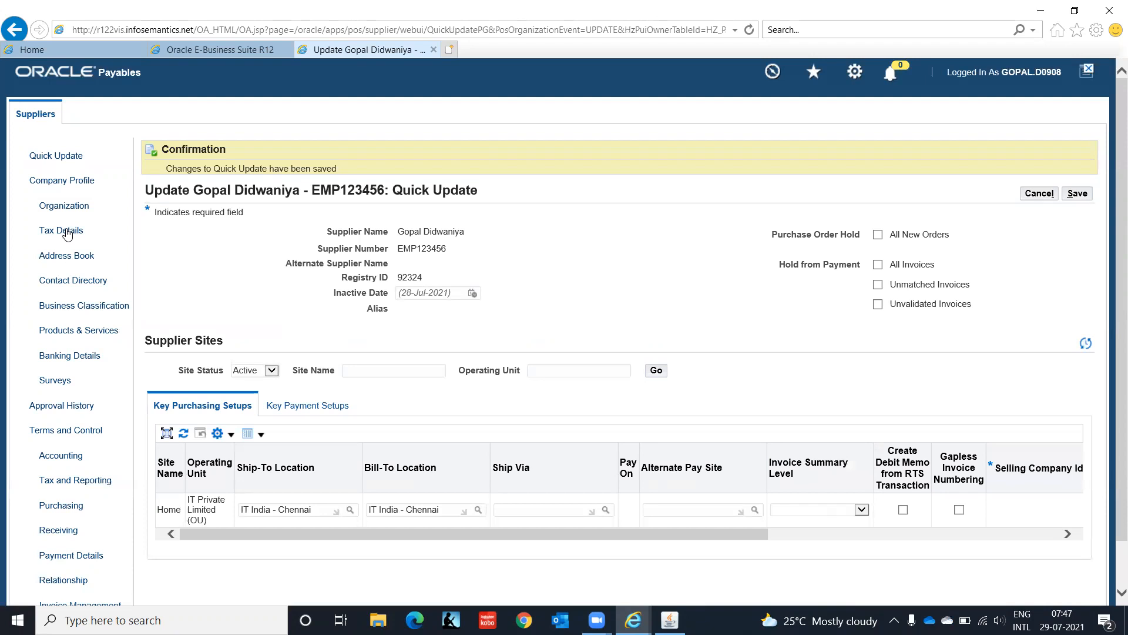
left_click(66, 232)
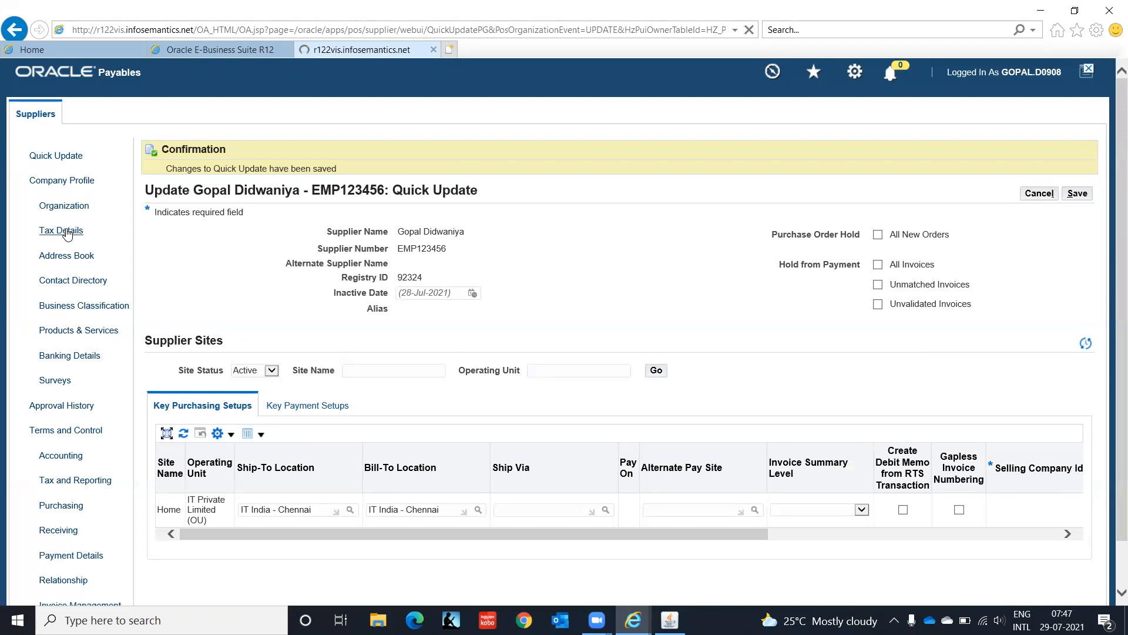